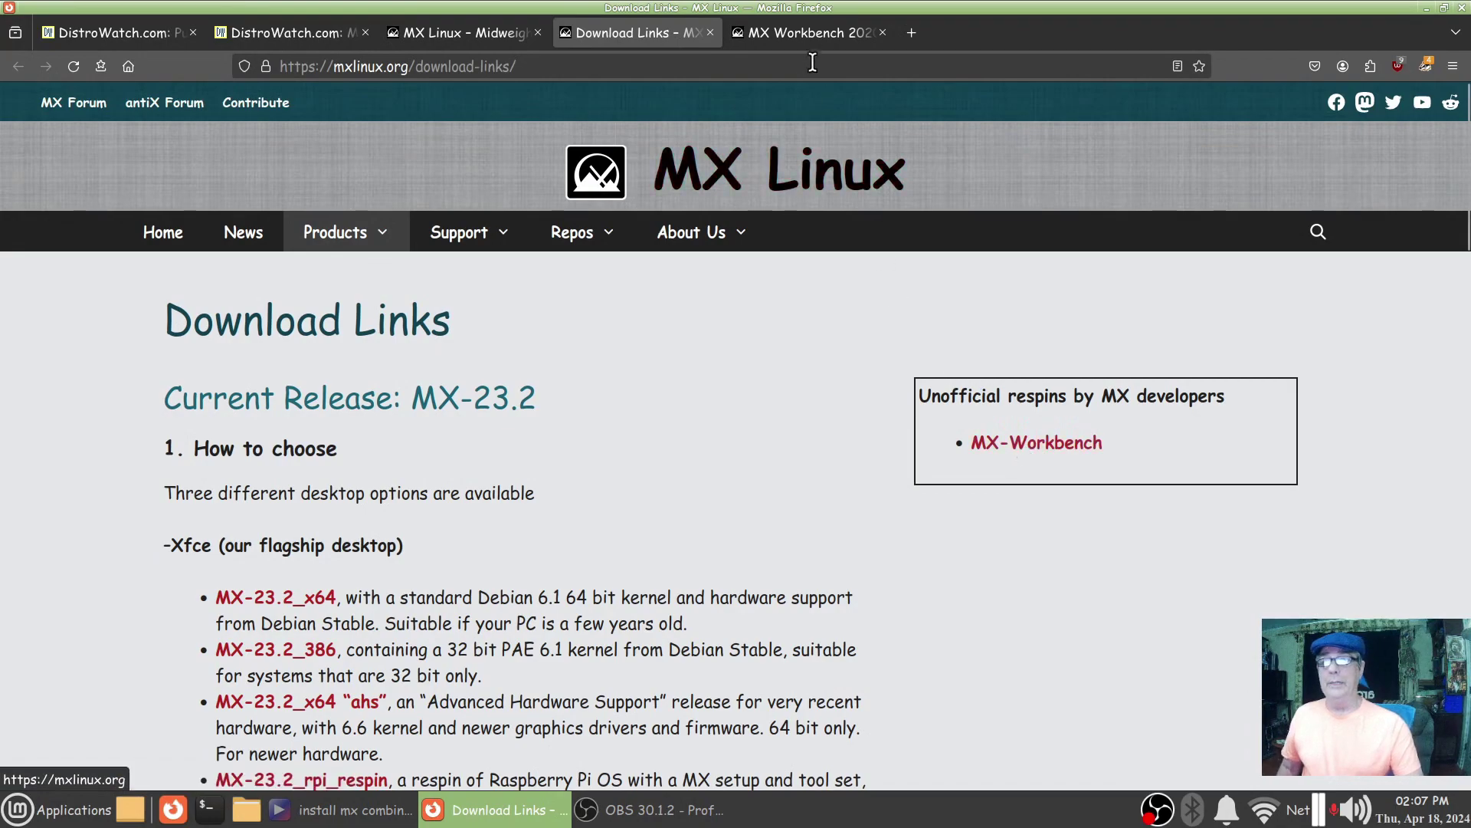
# Step: Read through the MX Workbench 2020 release post, then minimize Firefox
pyautogui.click(816, 37)
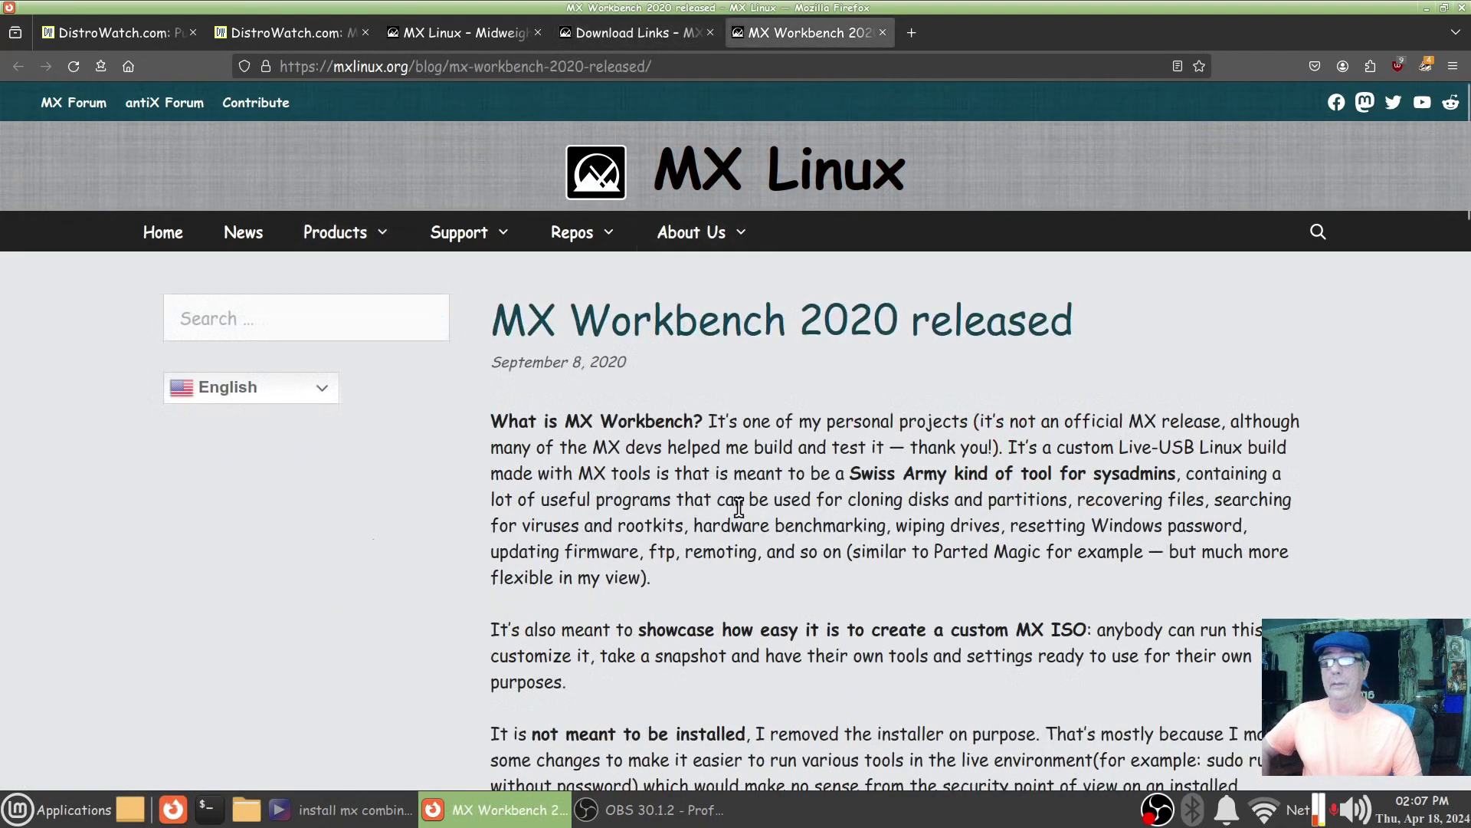
pyautogui.scroll(-5, 740, 515)
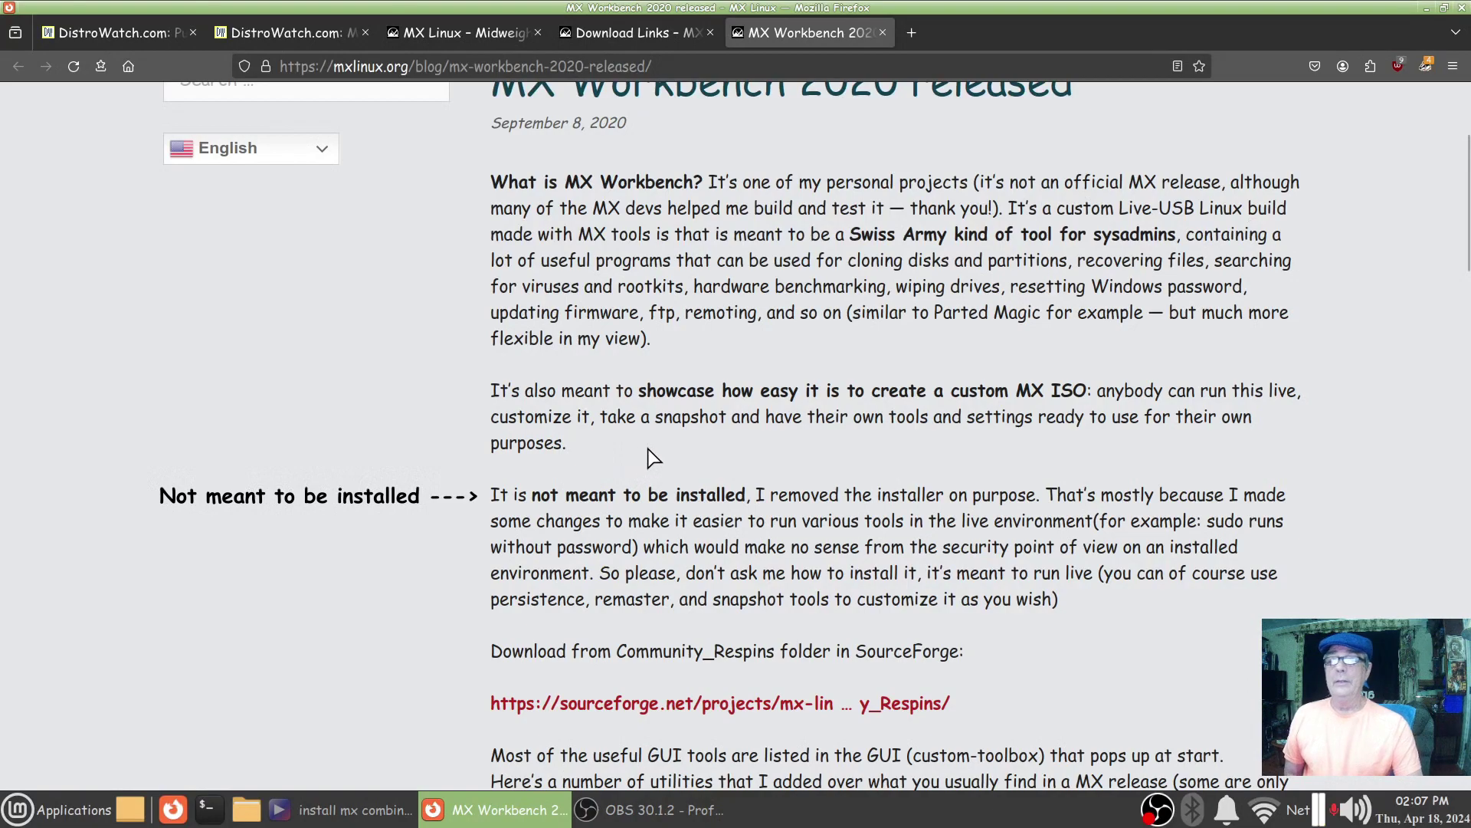
pyautogui.scroll(-3, 657, 453)
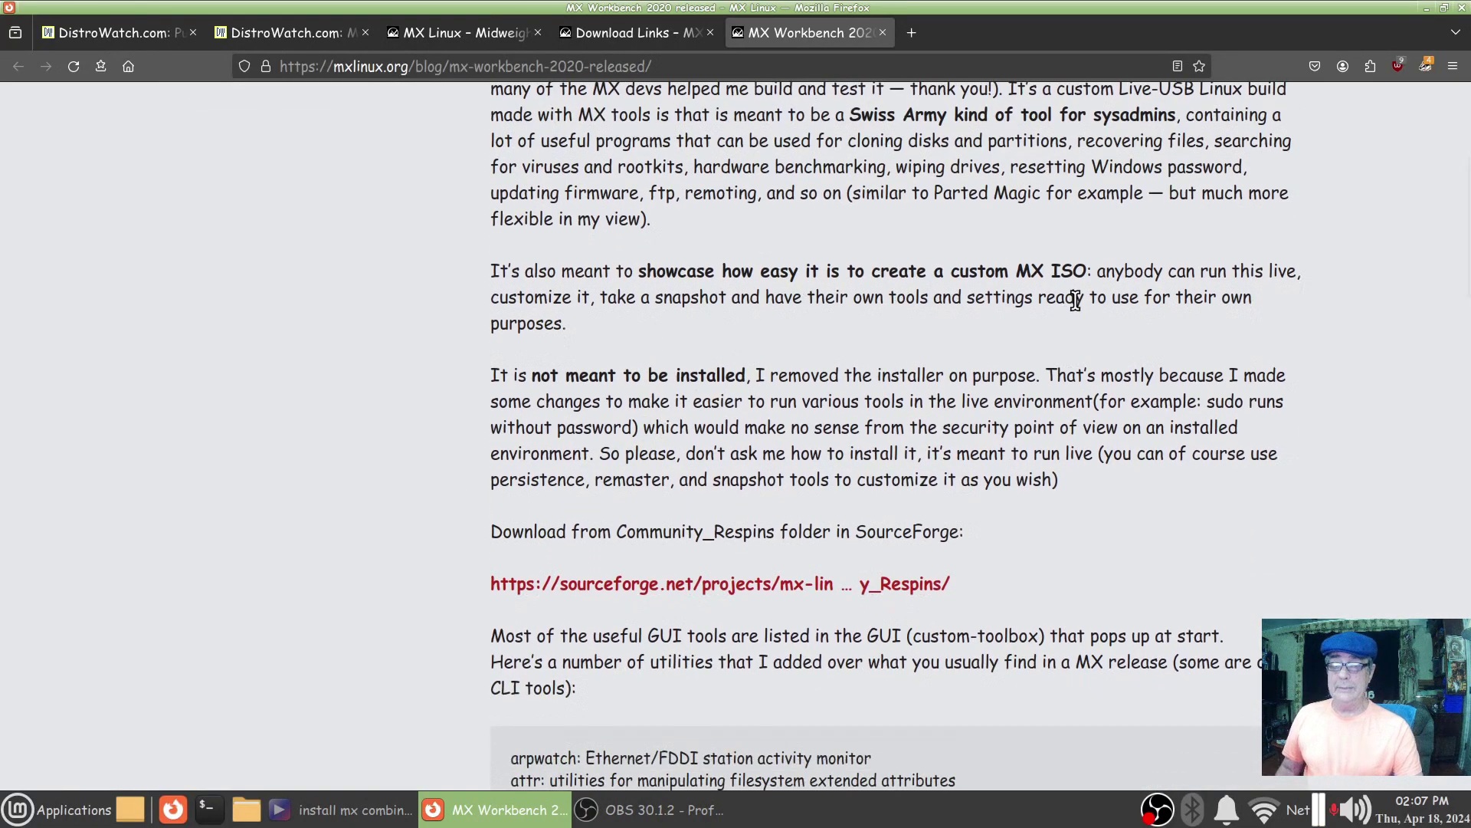
pyautogui.scroll(-5, 1065, 311)
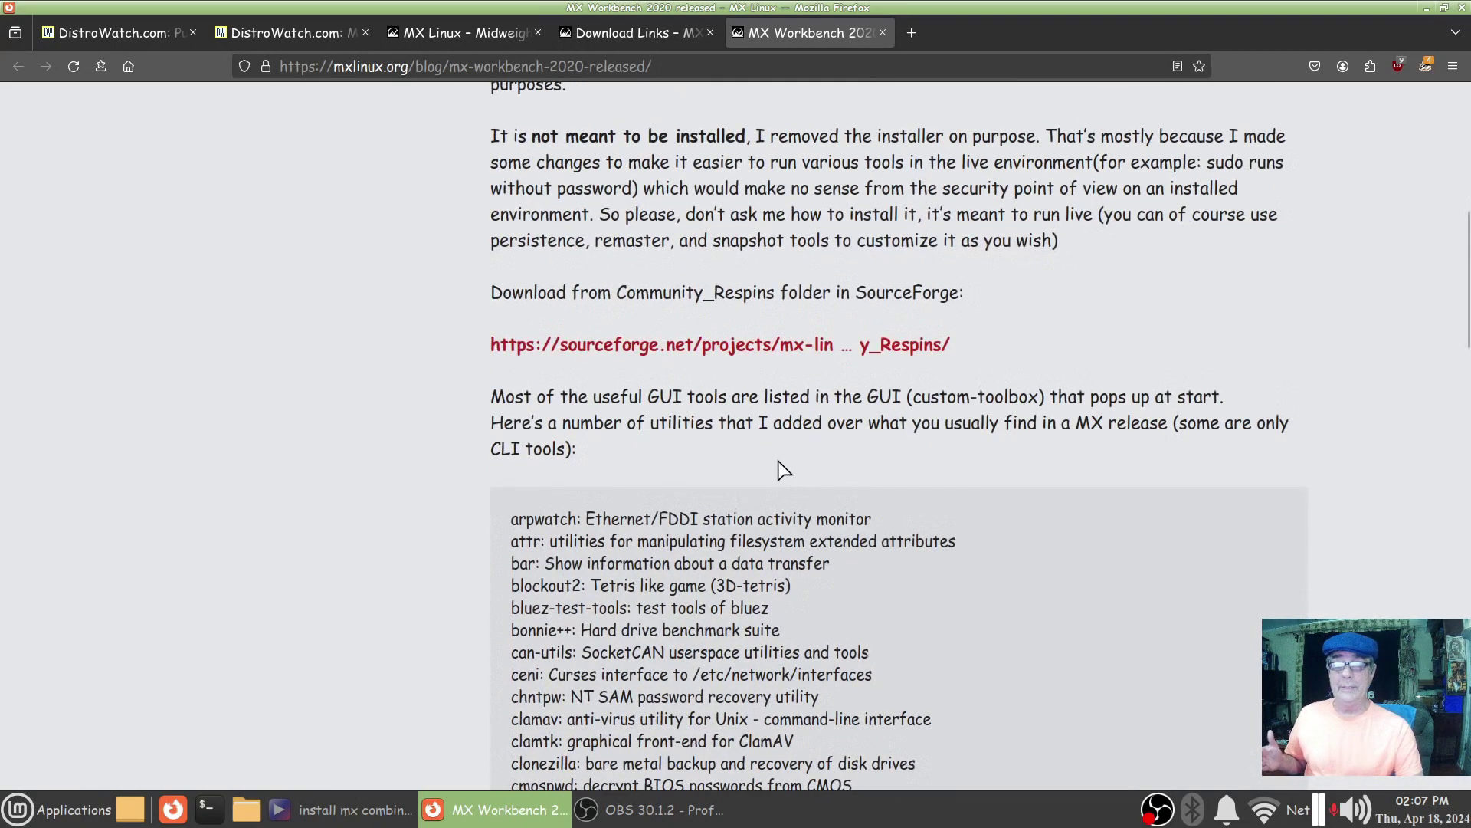
pyautogui.scroll(-3, 777, 458)
pyautogui.scroll(-11, 777, 459)
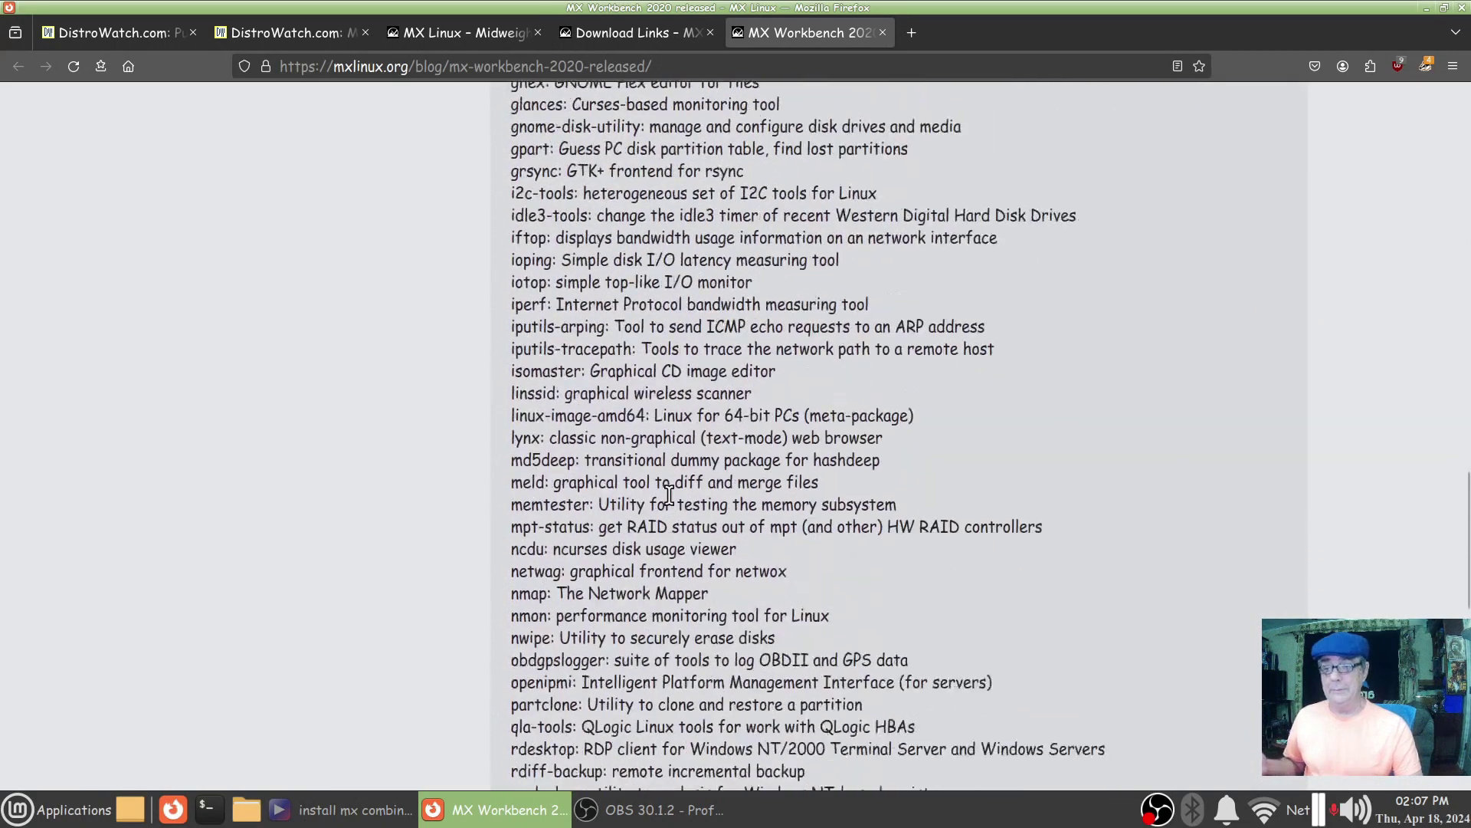
pyautogui.scroll(20, 668, 496)
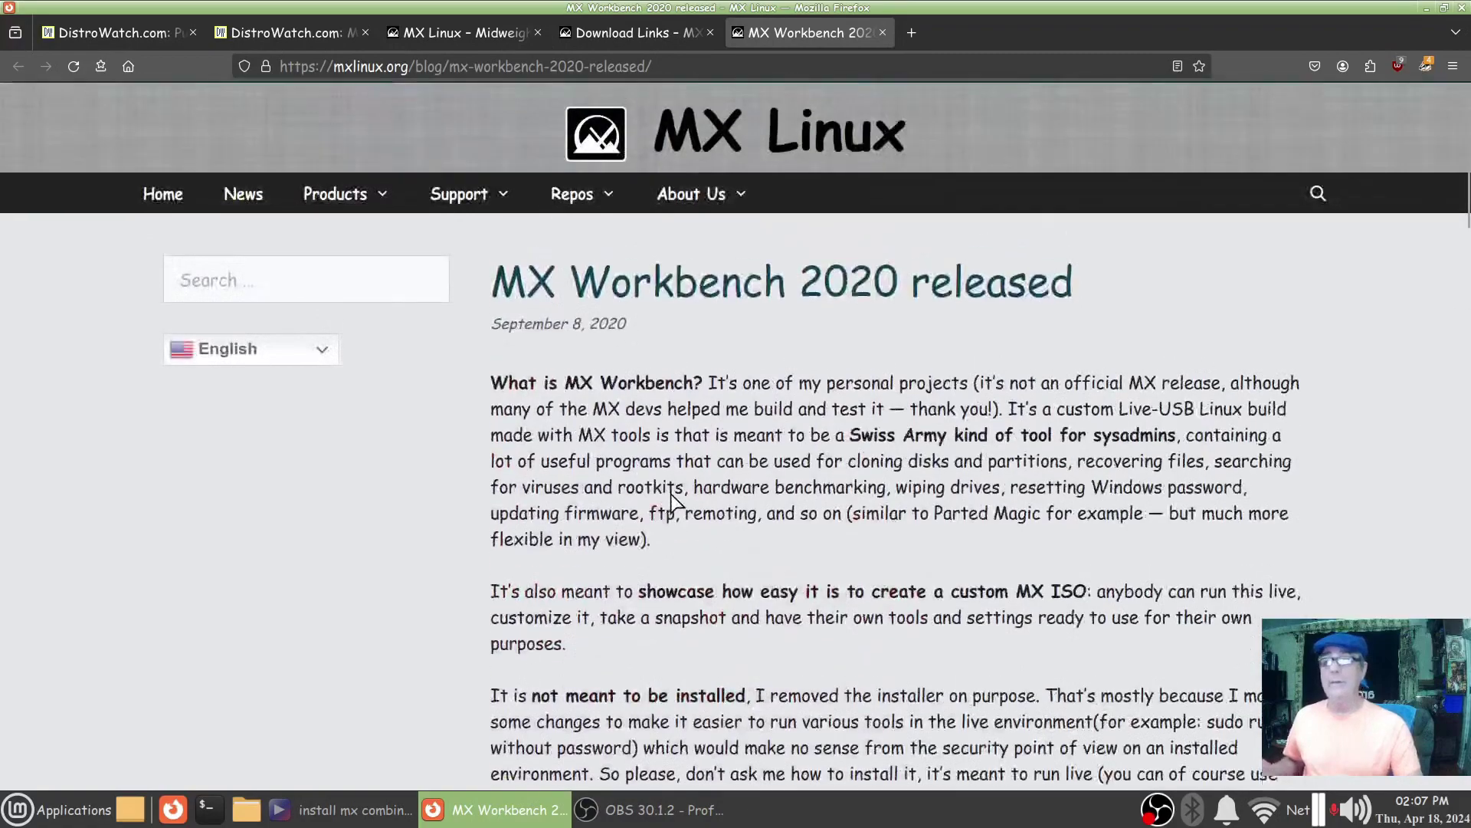
pyautogui.scroll(-5, 780, 483)
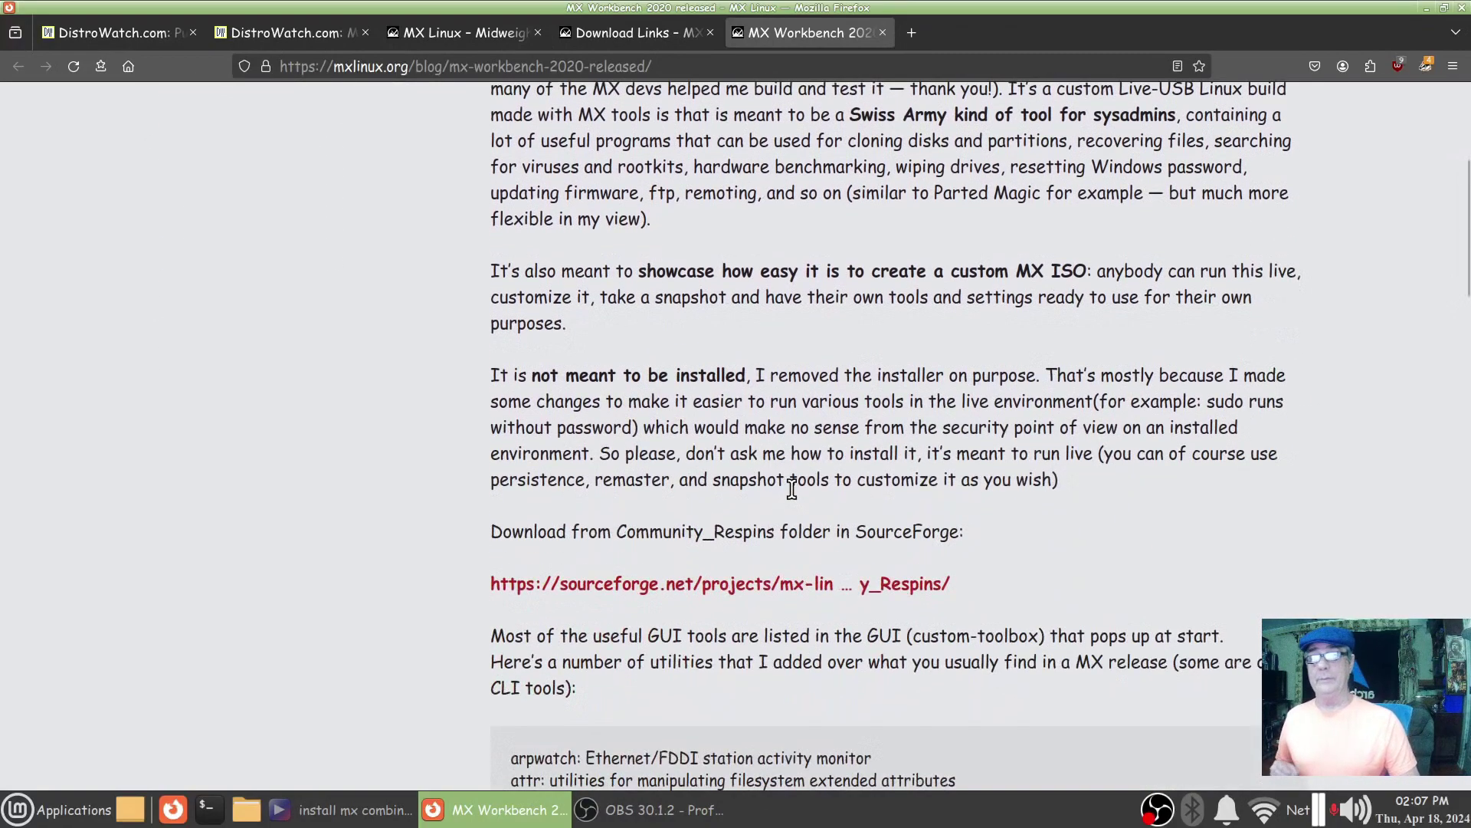
pyautogui.scroll(5, 791, 488)
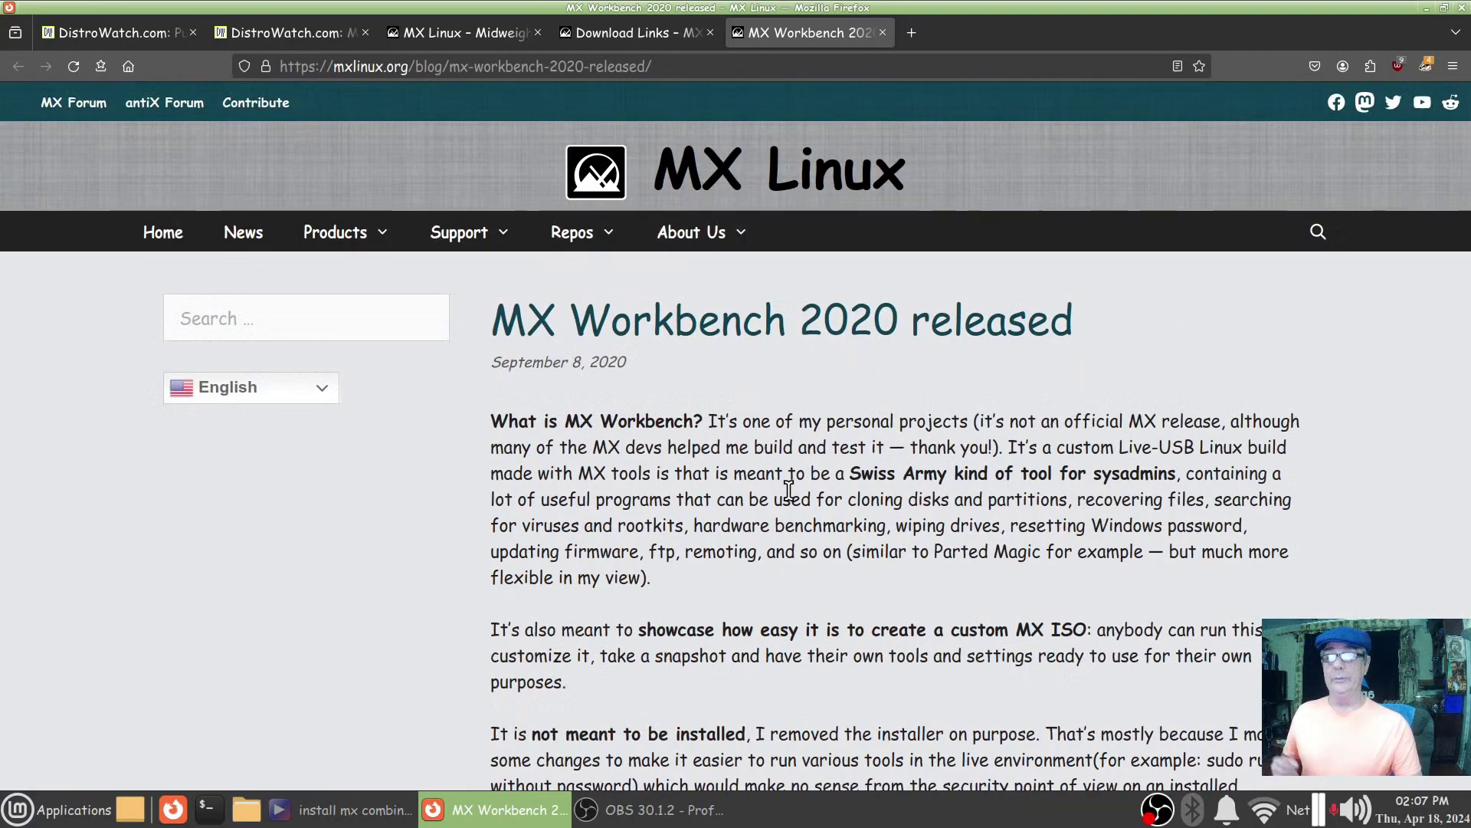
pyautogui.moveTo(459, 232)
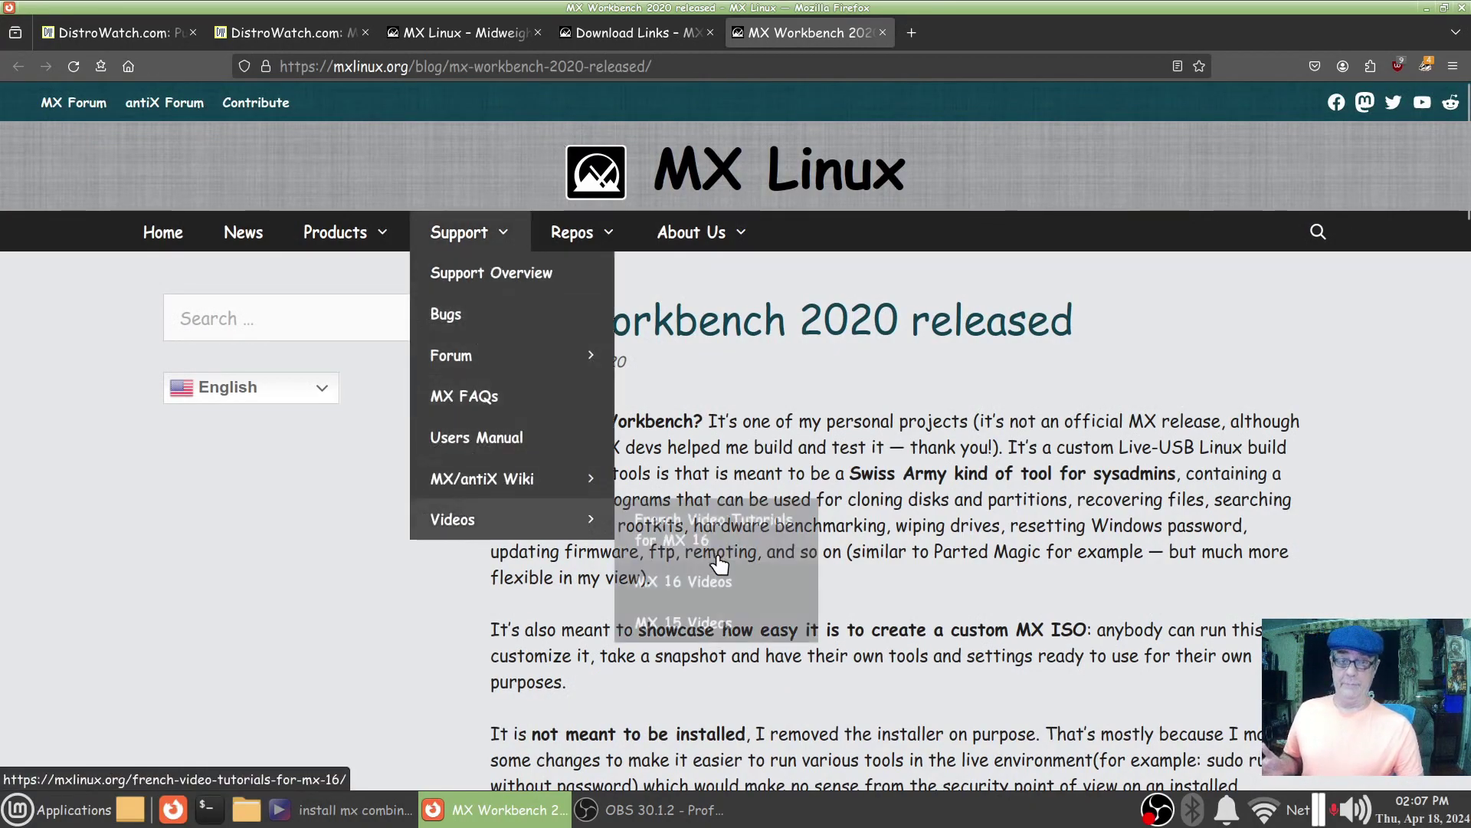
pyautogui.scroll(-3, 941, 530)
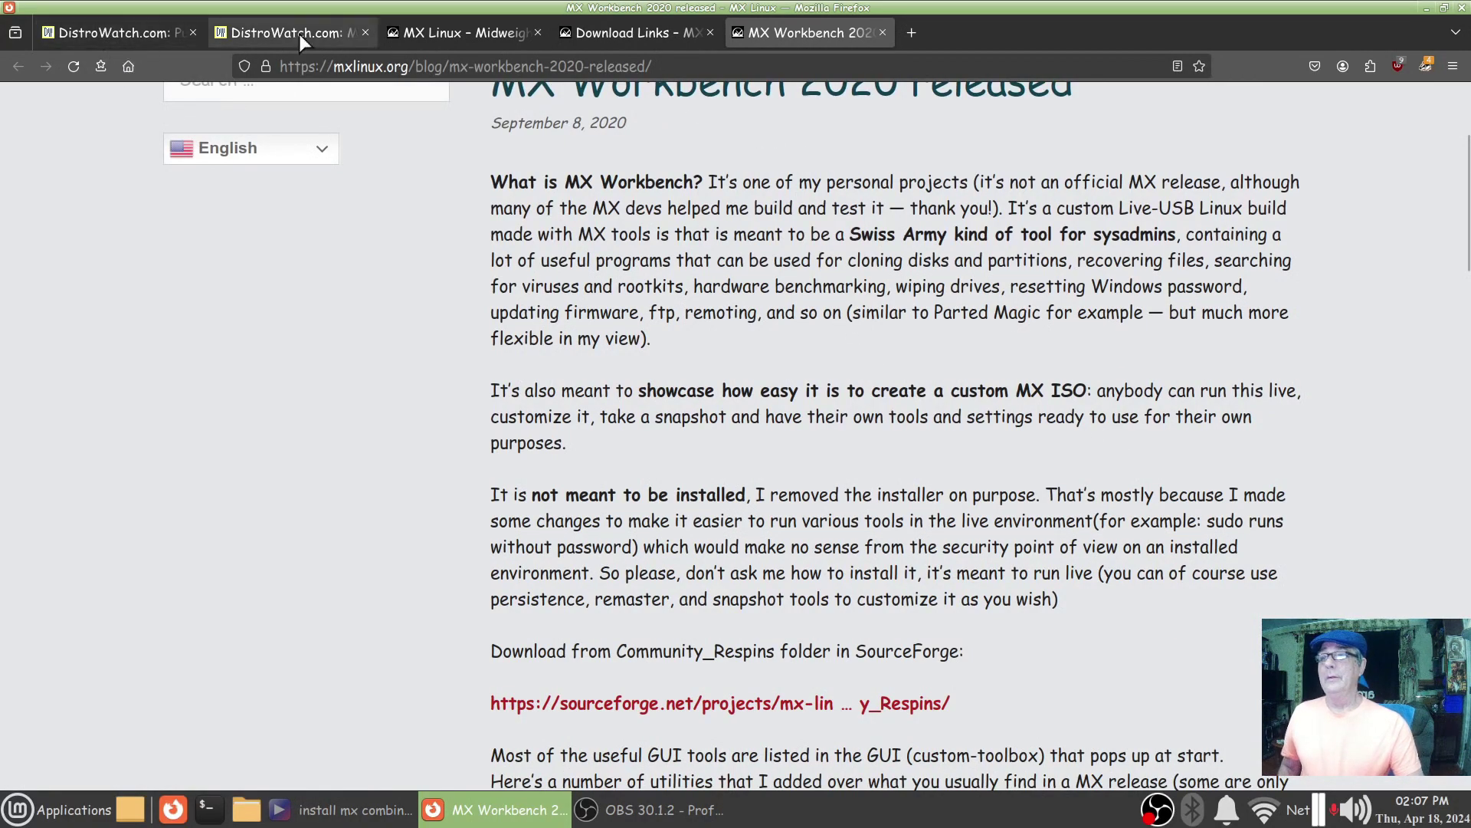
pyautogui.click(1426, 7)
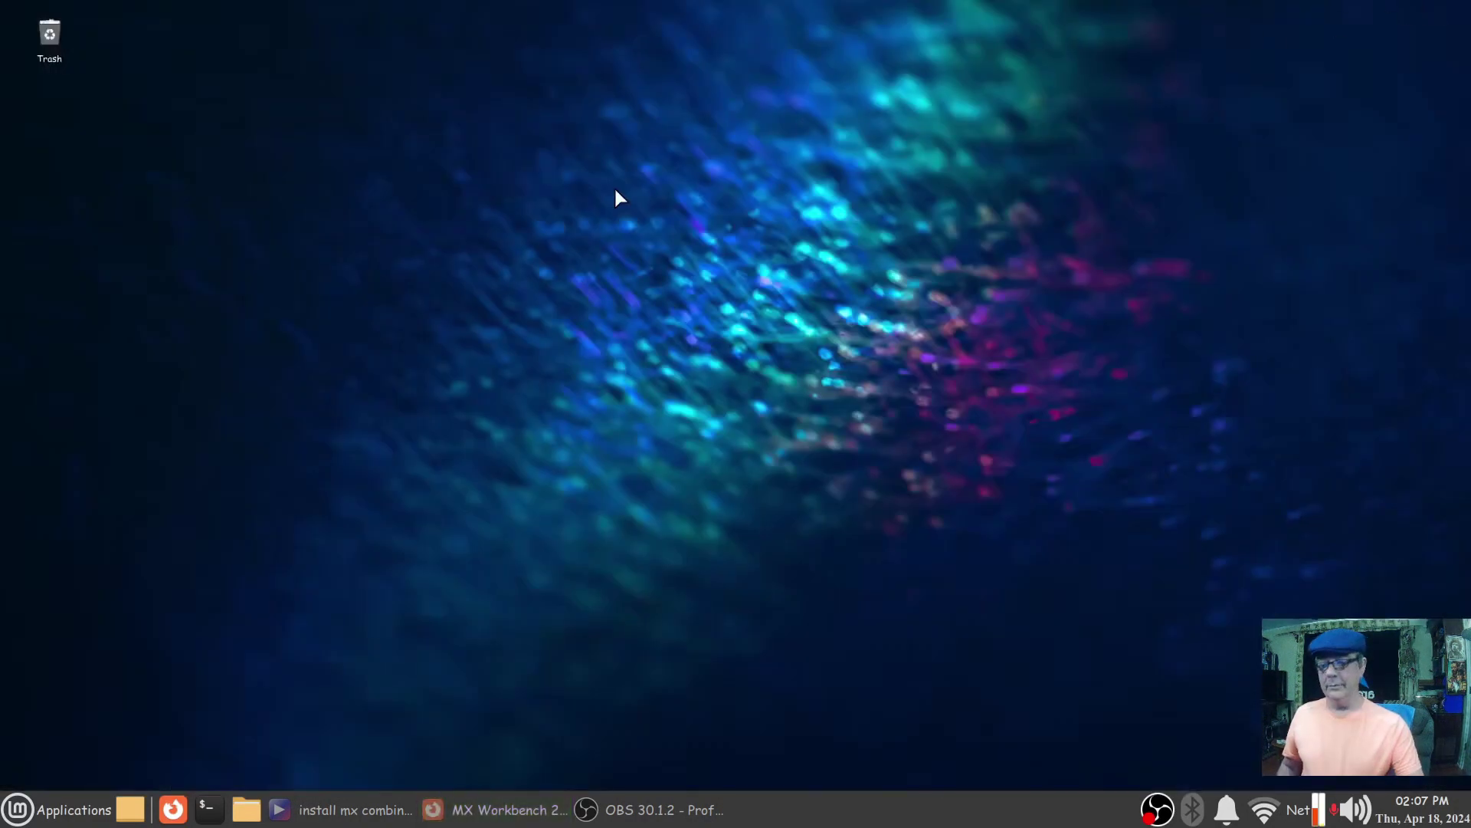
# Step: Play the install mx combined clips video fullscreen in the media player
pyautogui.click(353, 809)
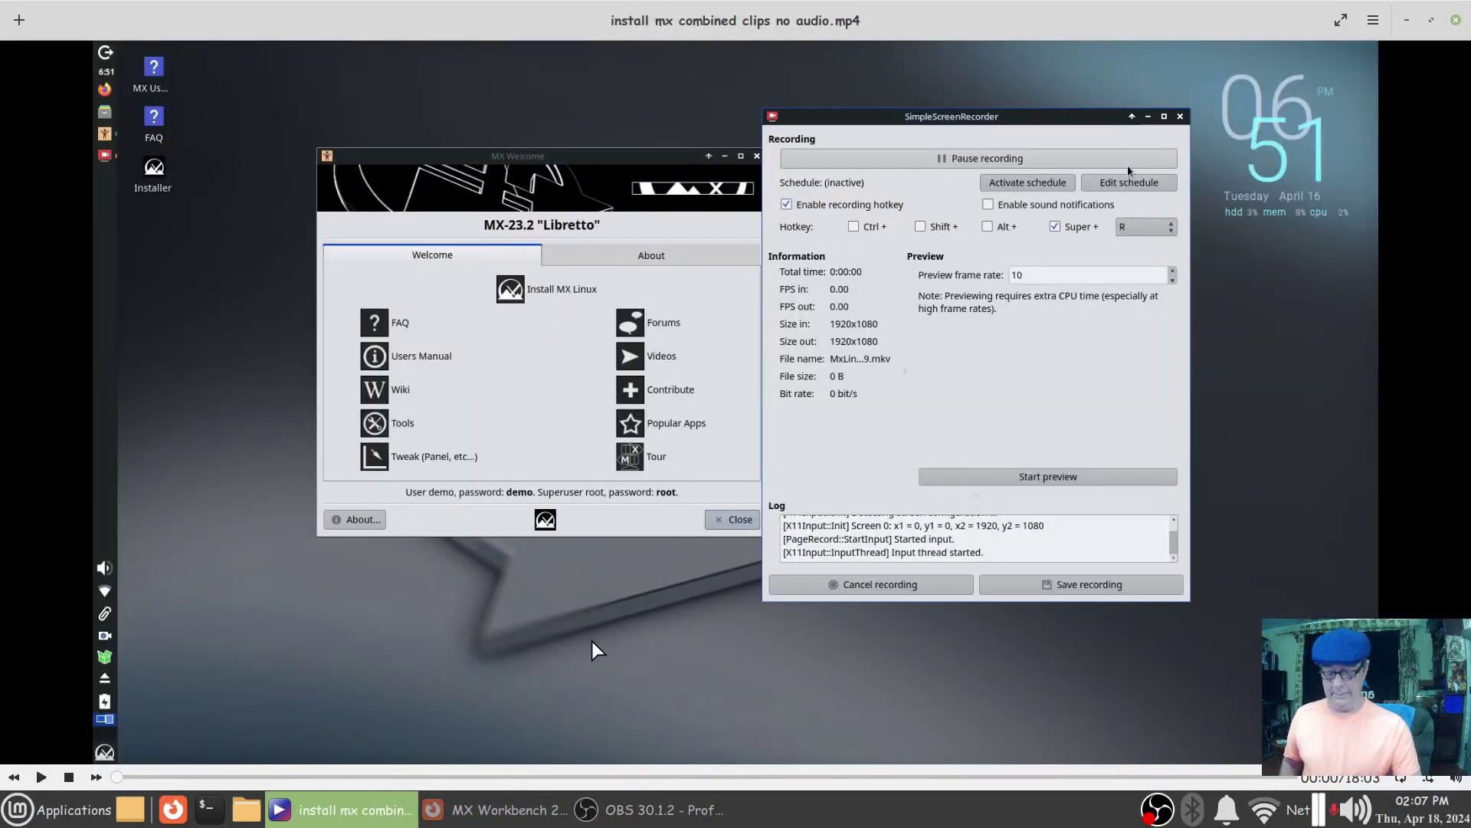
pyautogui.press('f')
pyautogui.moveTo(542, 574)
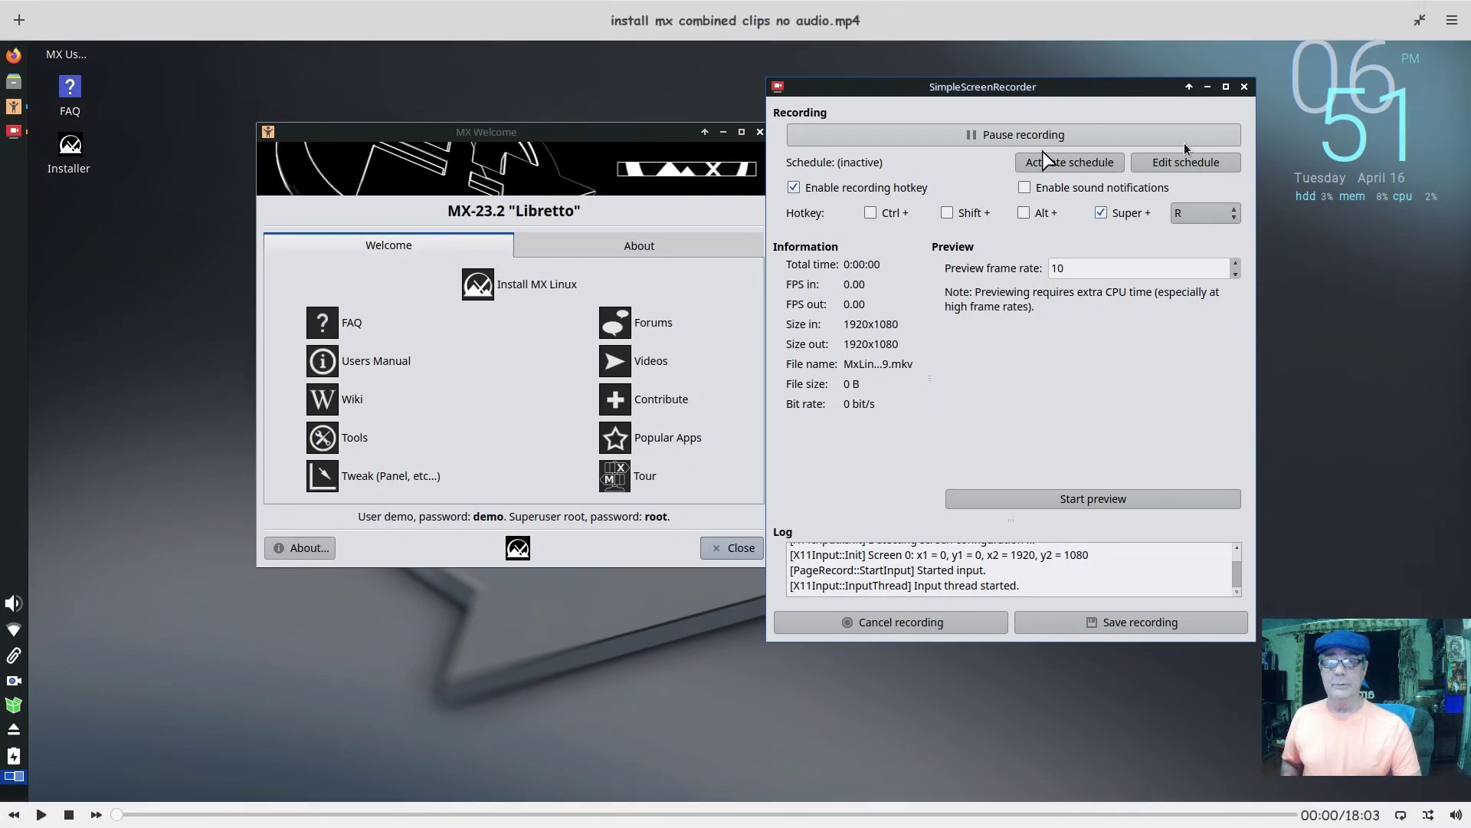
pyautogui.press('space')
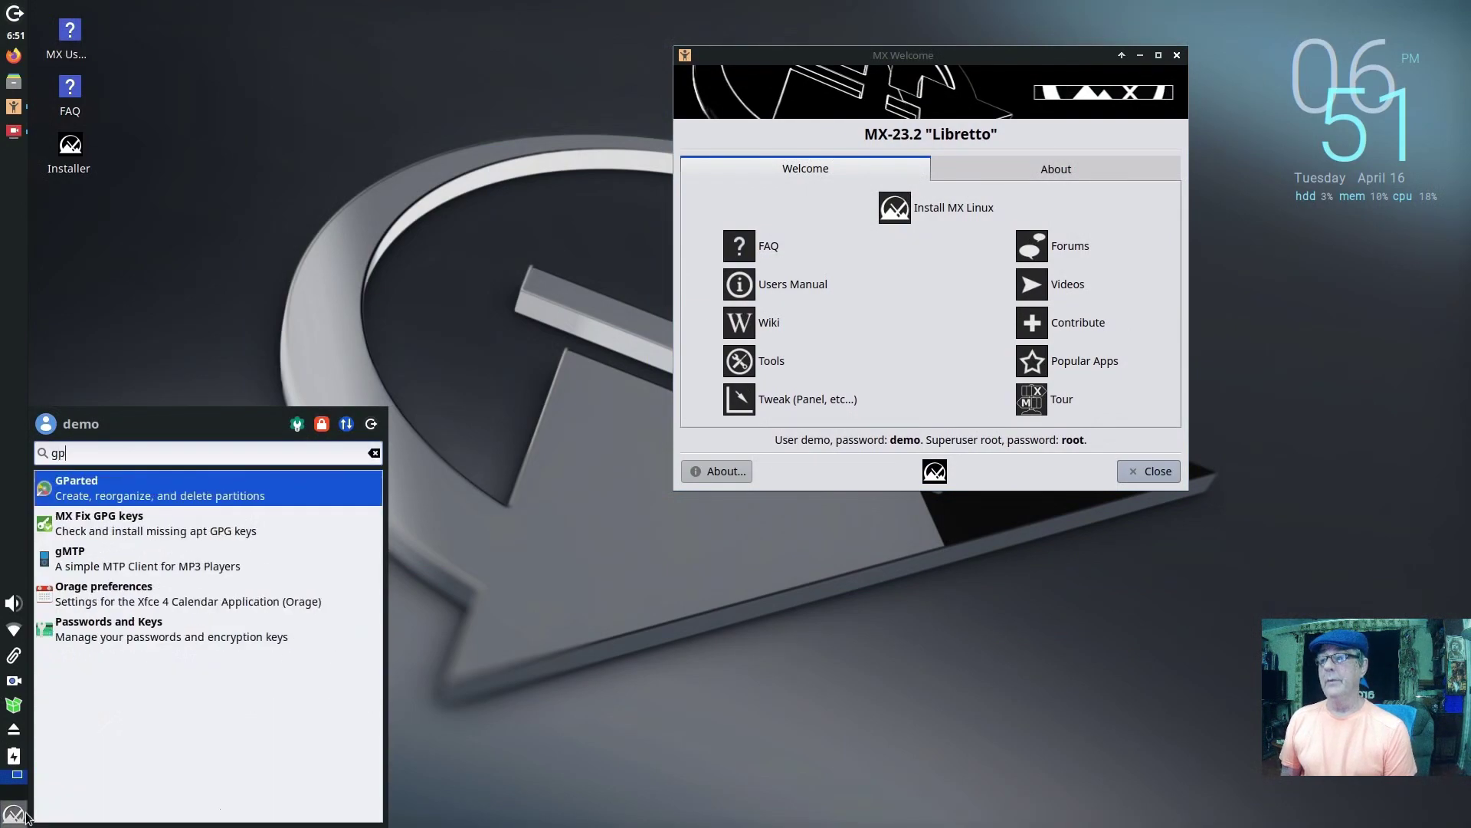
# Step: Launch GParted, authenticate with the root password, and attempt a new partition table on /dev/sda
pyautogui.click(140, 488)
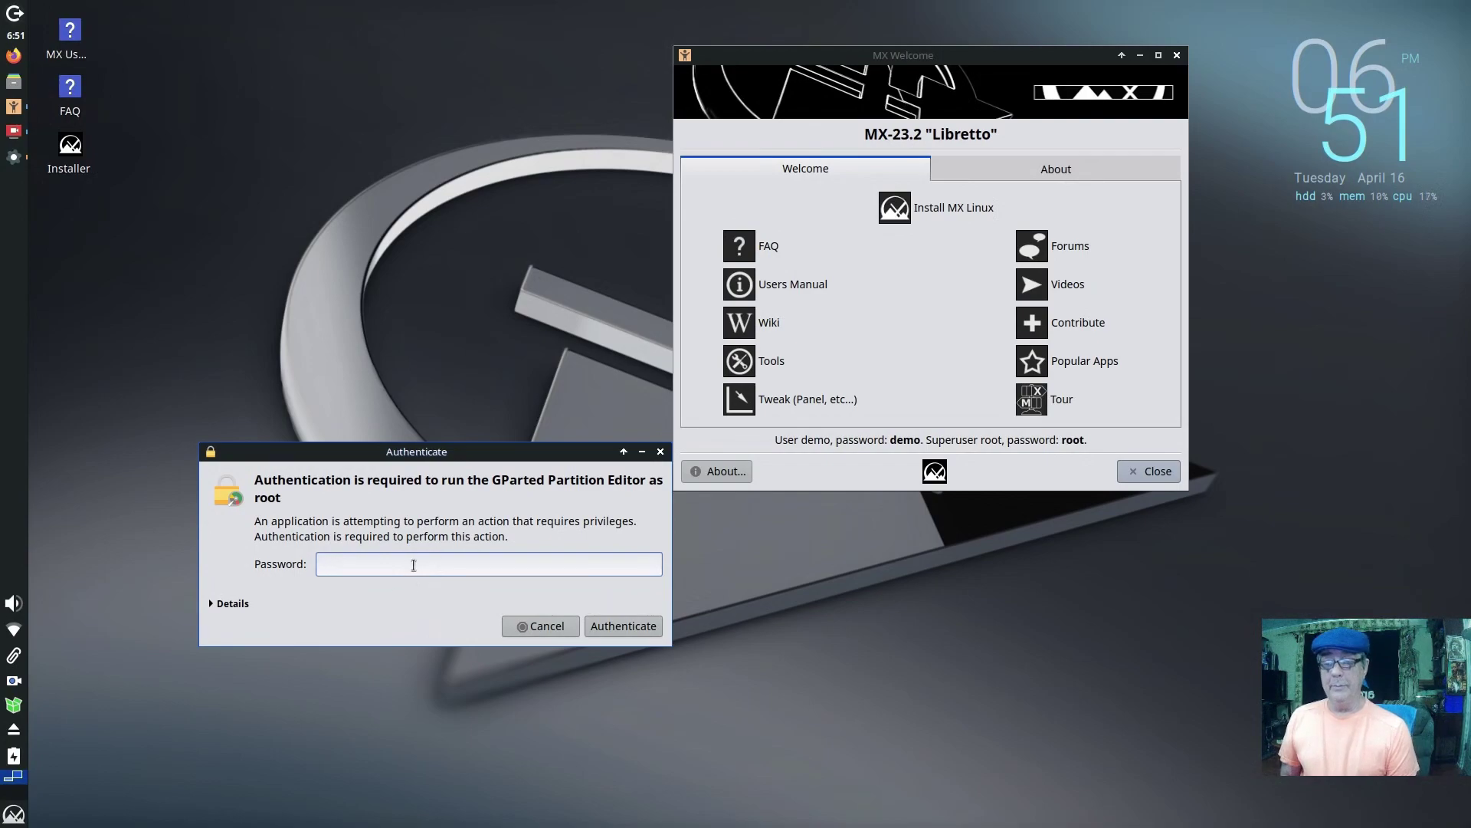
pyautogui.write('root')
pyautogui.press('Return')
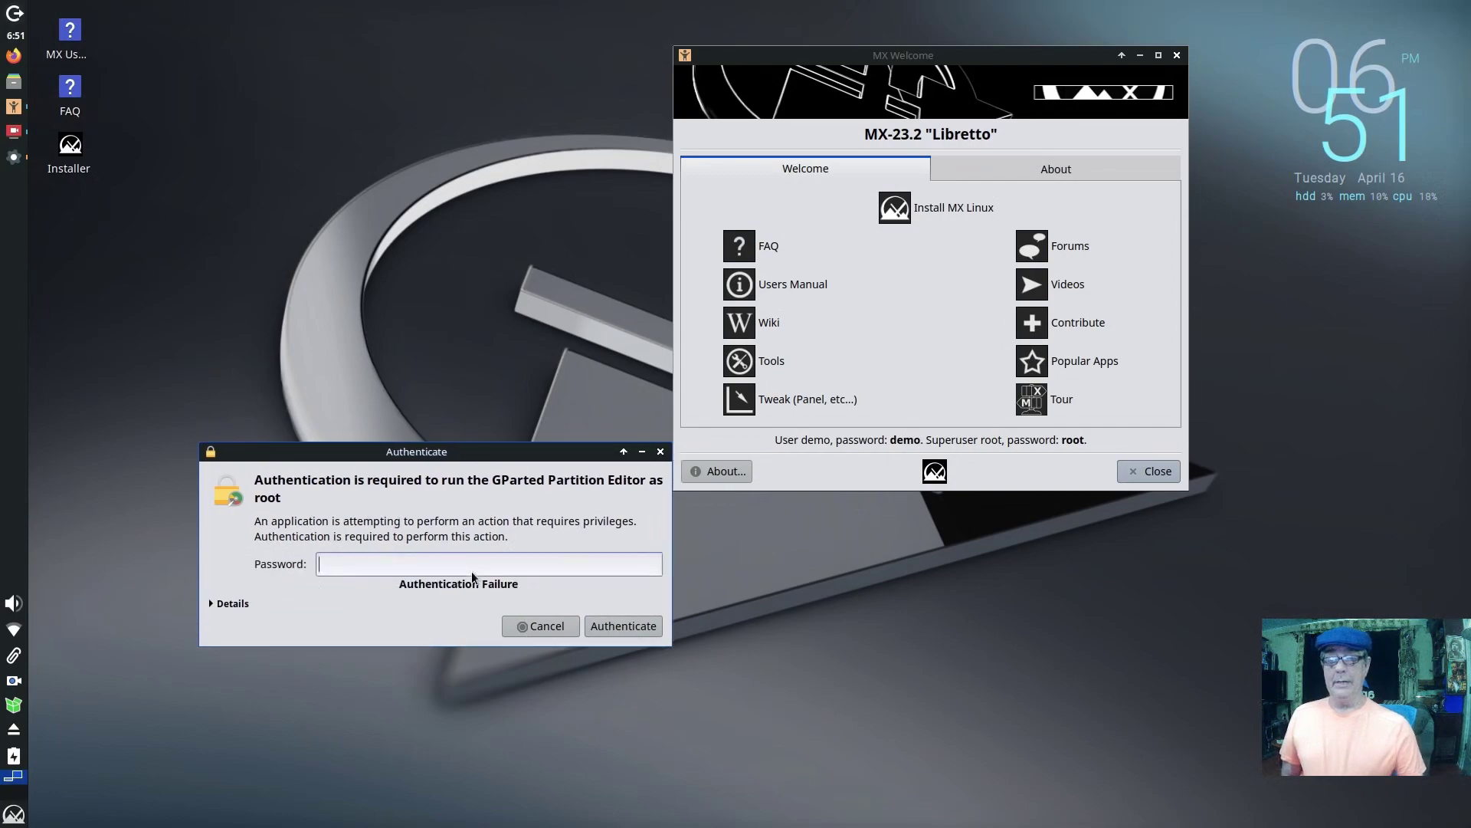
pyautogui.write('de')
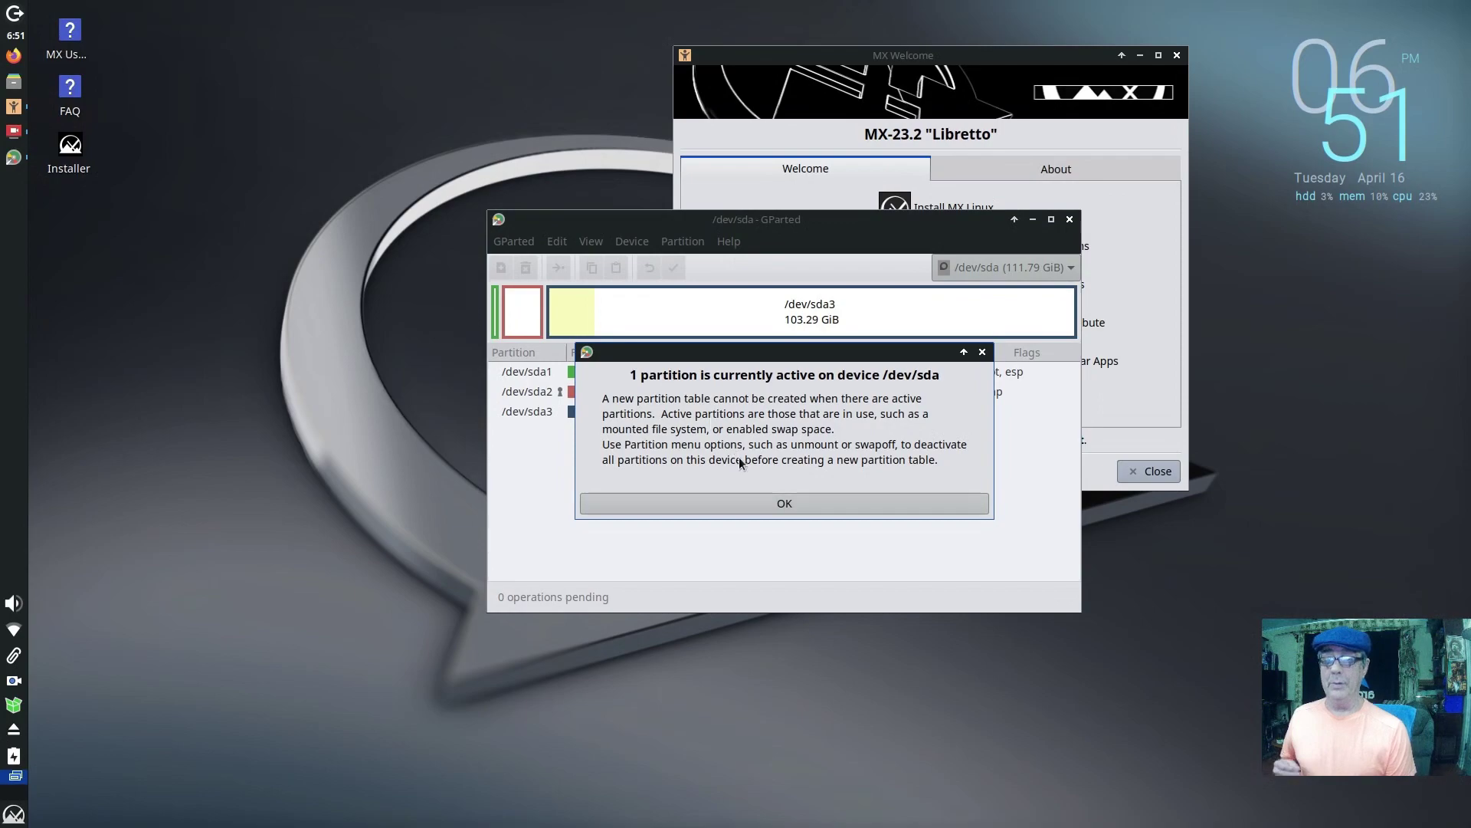
# Step: Dismiss the active-partition warning and turn off swap on /dev/sda2
pyautogui.click(763, 504)
pyautogui.rightClick(843, 393)
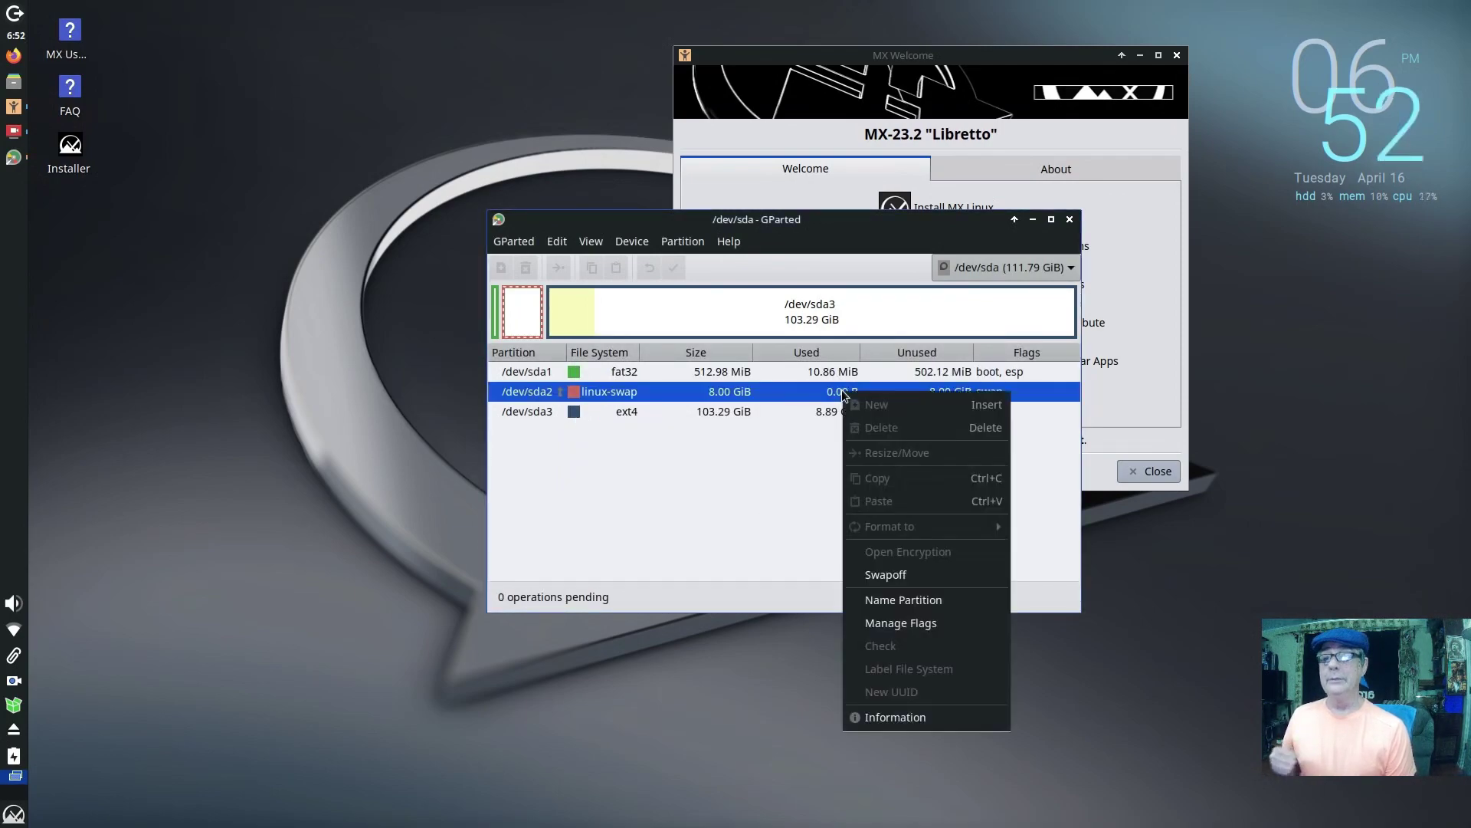
pyautogui.click(889, 574)
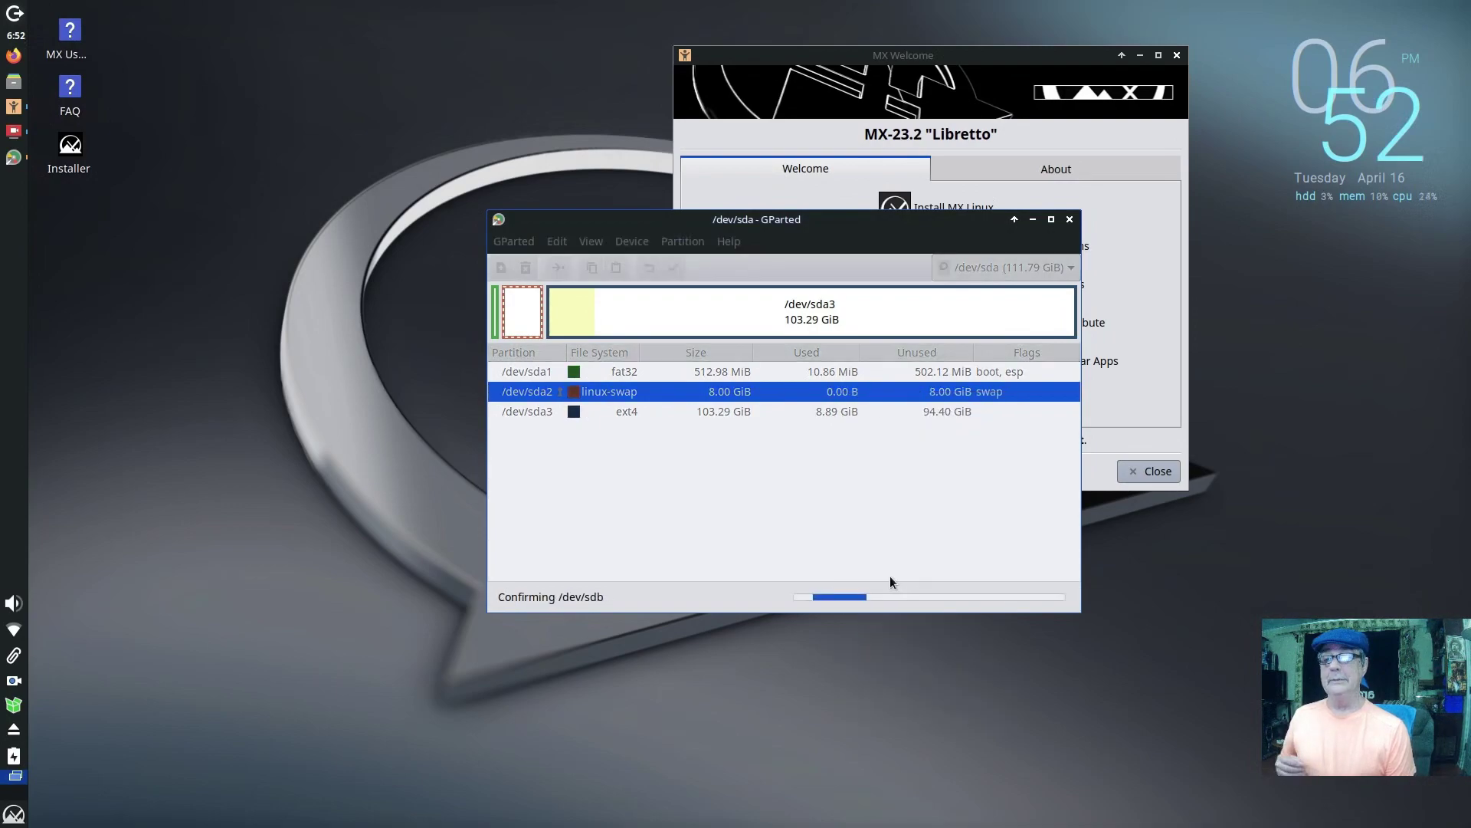
# Step: Create a new gpt partition table on /dev/sda
pyautogui.click(683, 244)
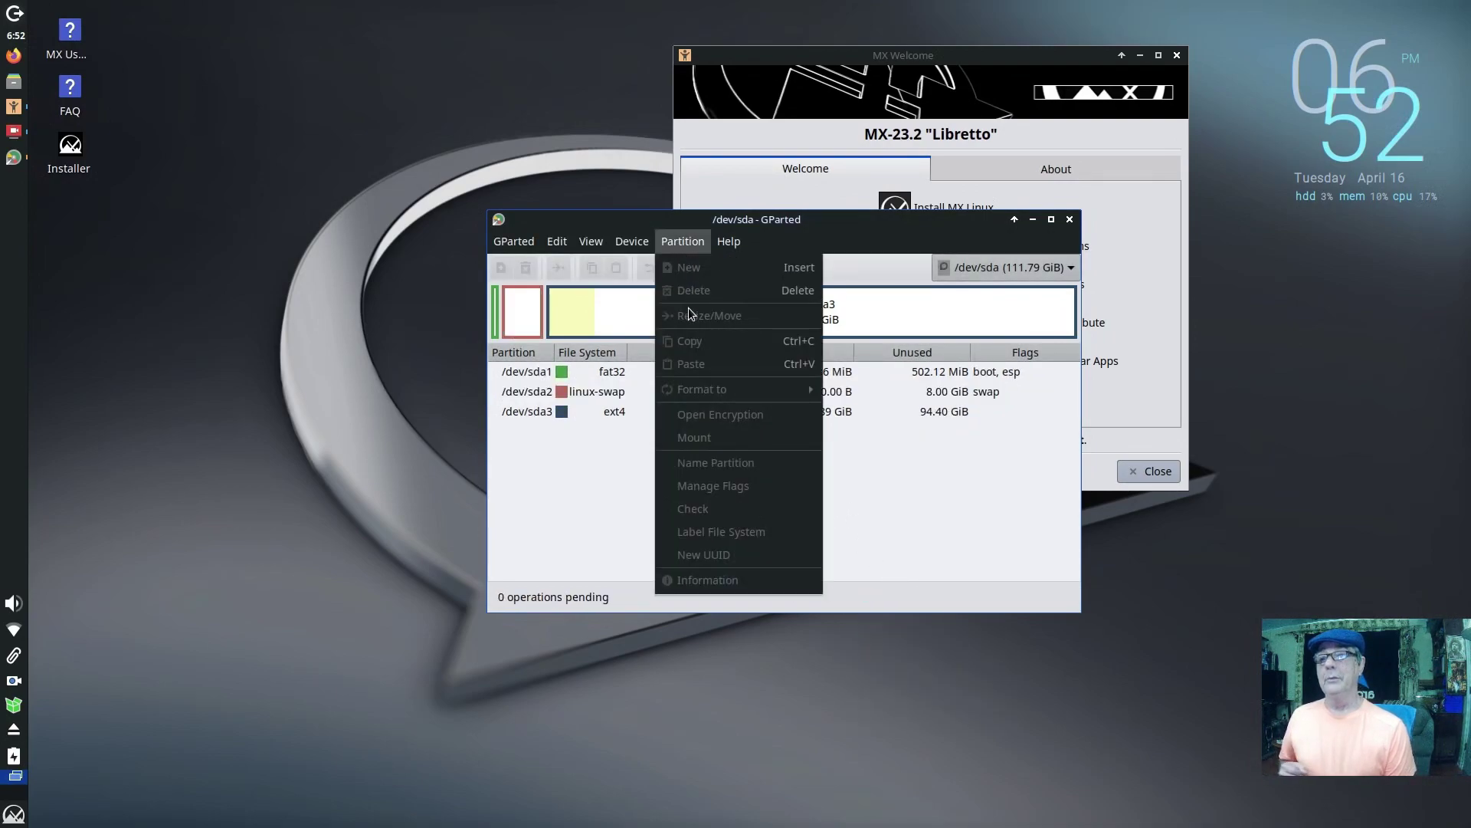
pyautogui.click(633, 242)
pyautogui.click(639, 264)
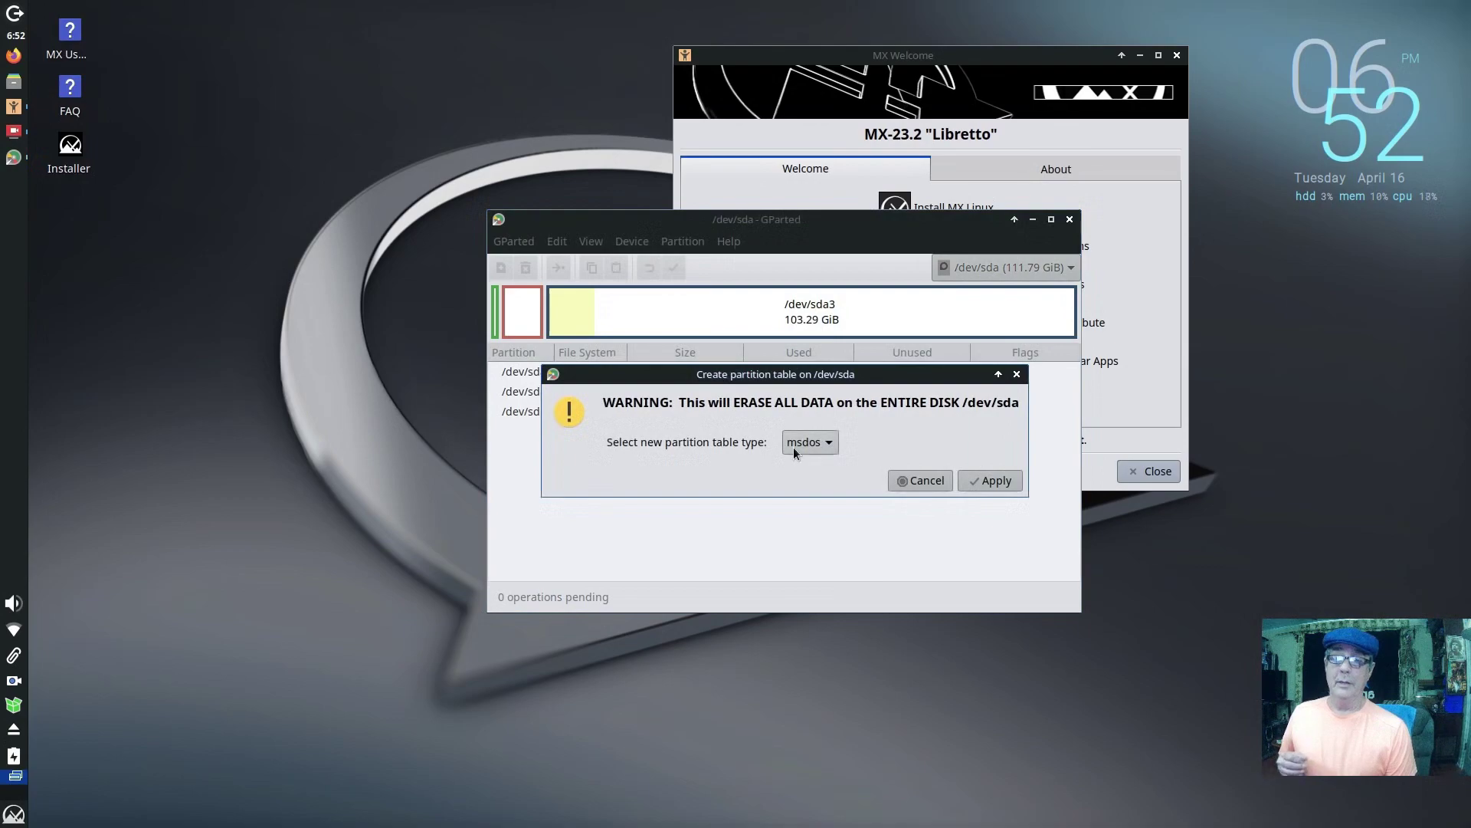
pyautogui.click(797, 442)
pyautogui.click(804, 397)
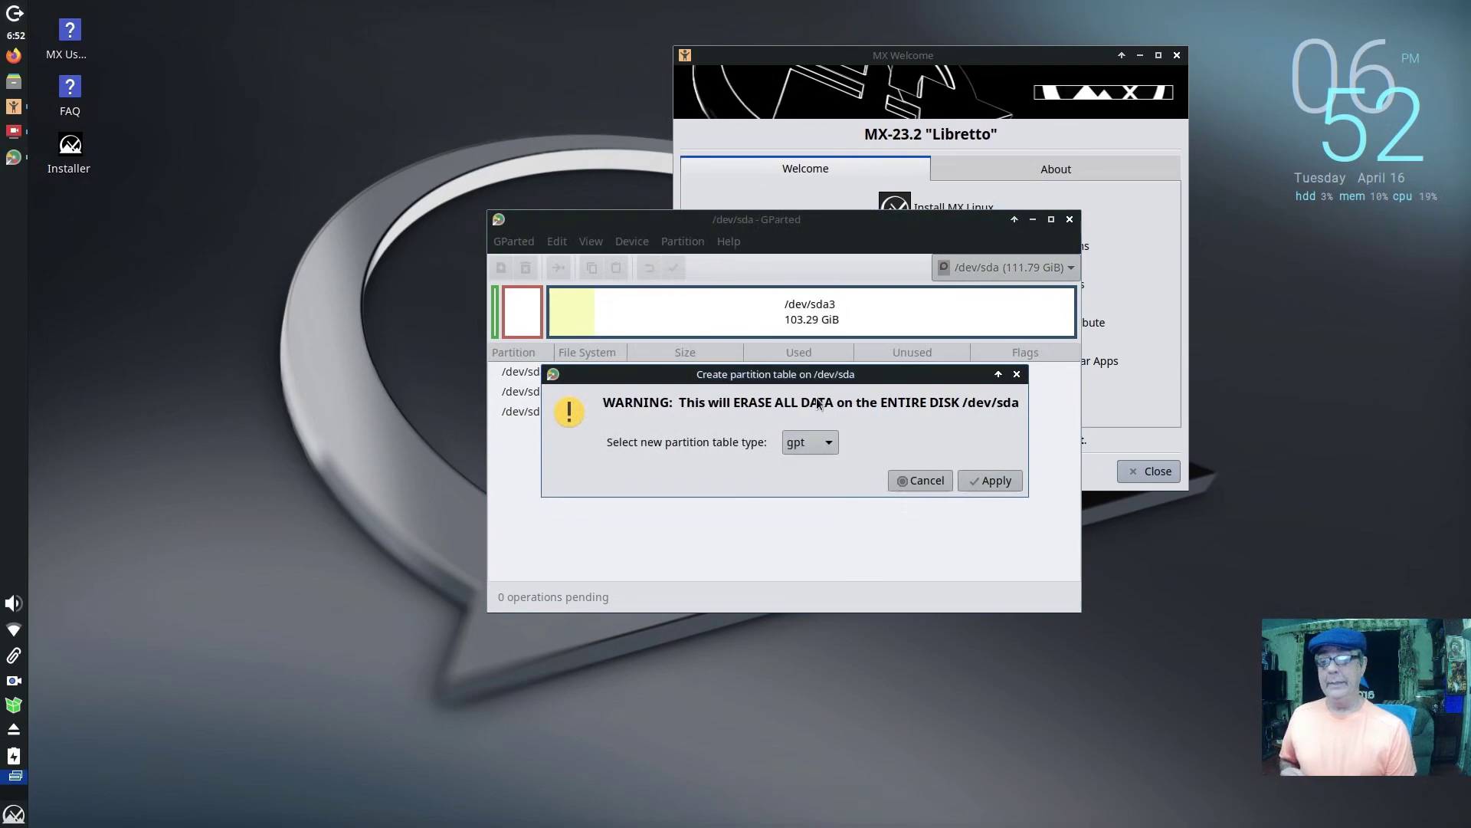
pyautogui.click(1002, 484)
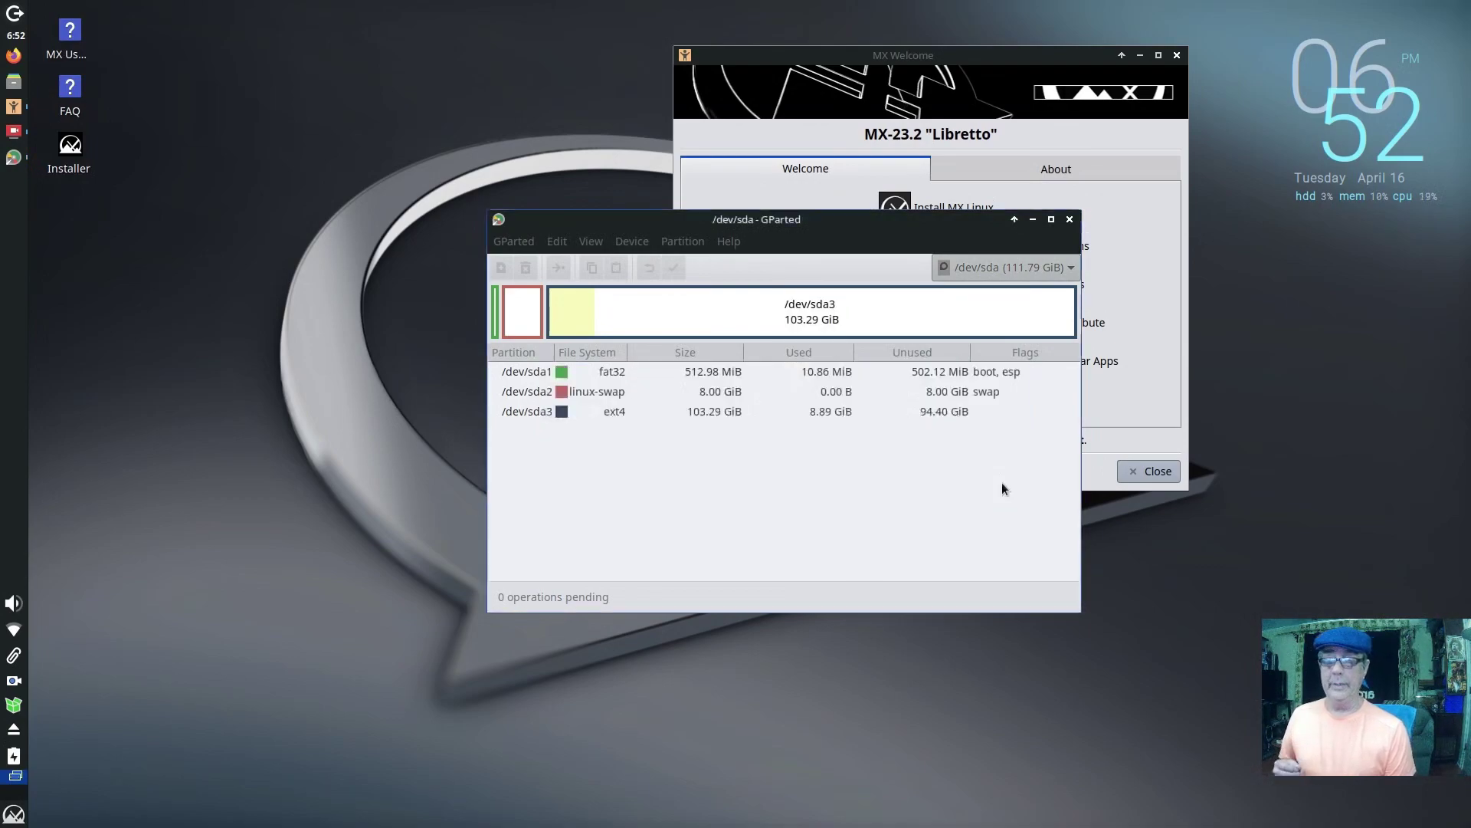
# Step: Queue a 512 MiB fat32 partition in the unallocated space of /dev/sda
pyautogui.rightClick(733, 374)
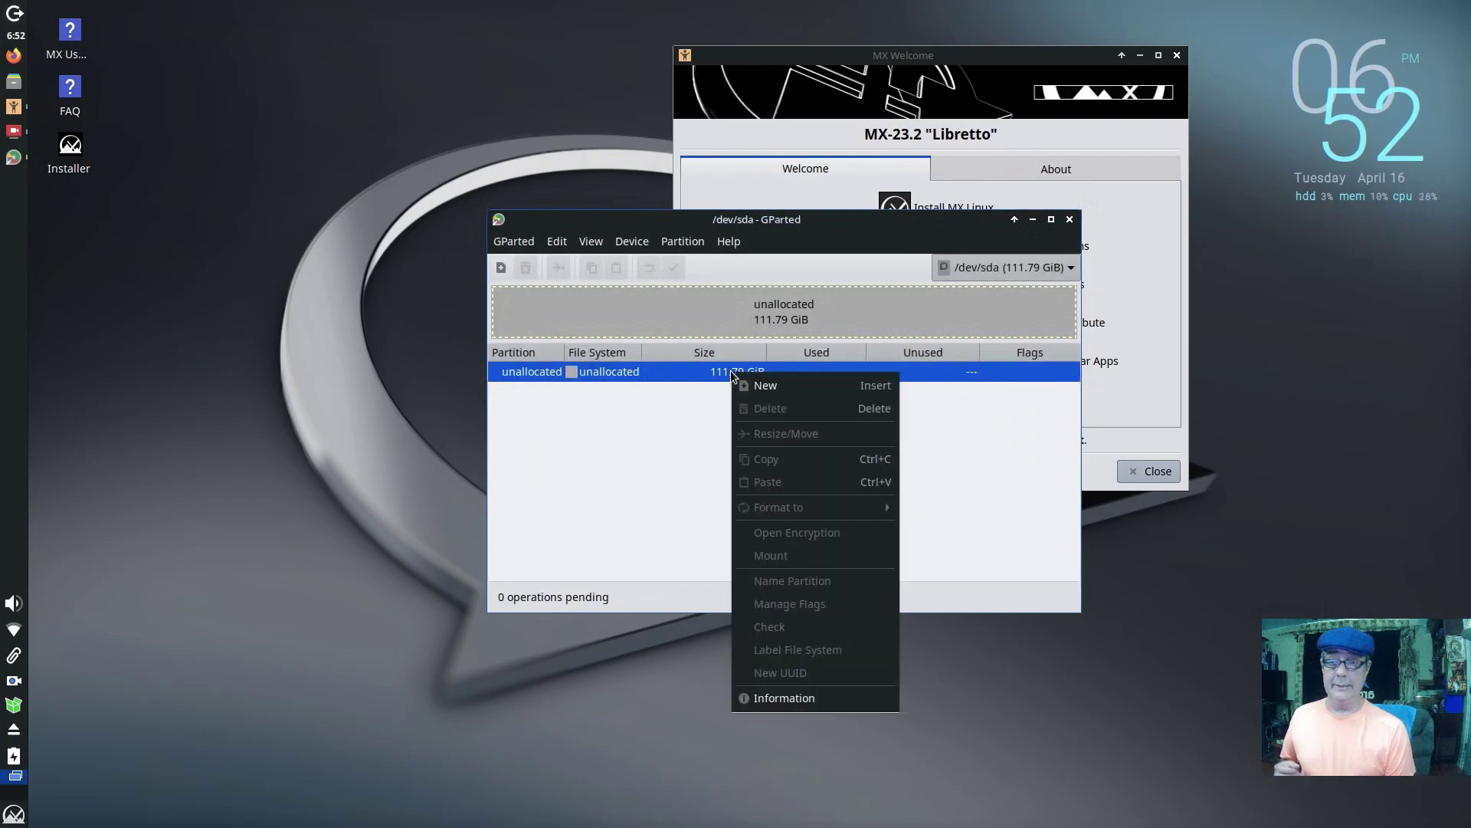
pyautogui.click(752, 385)
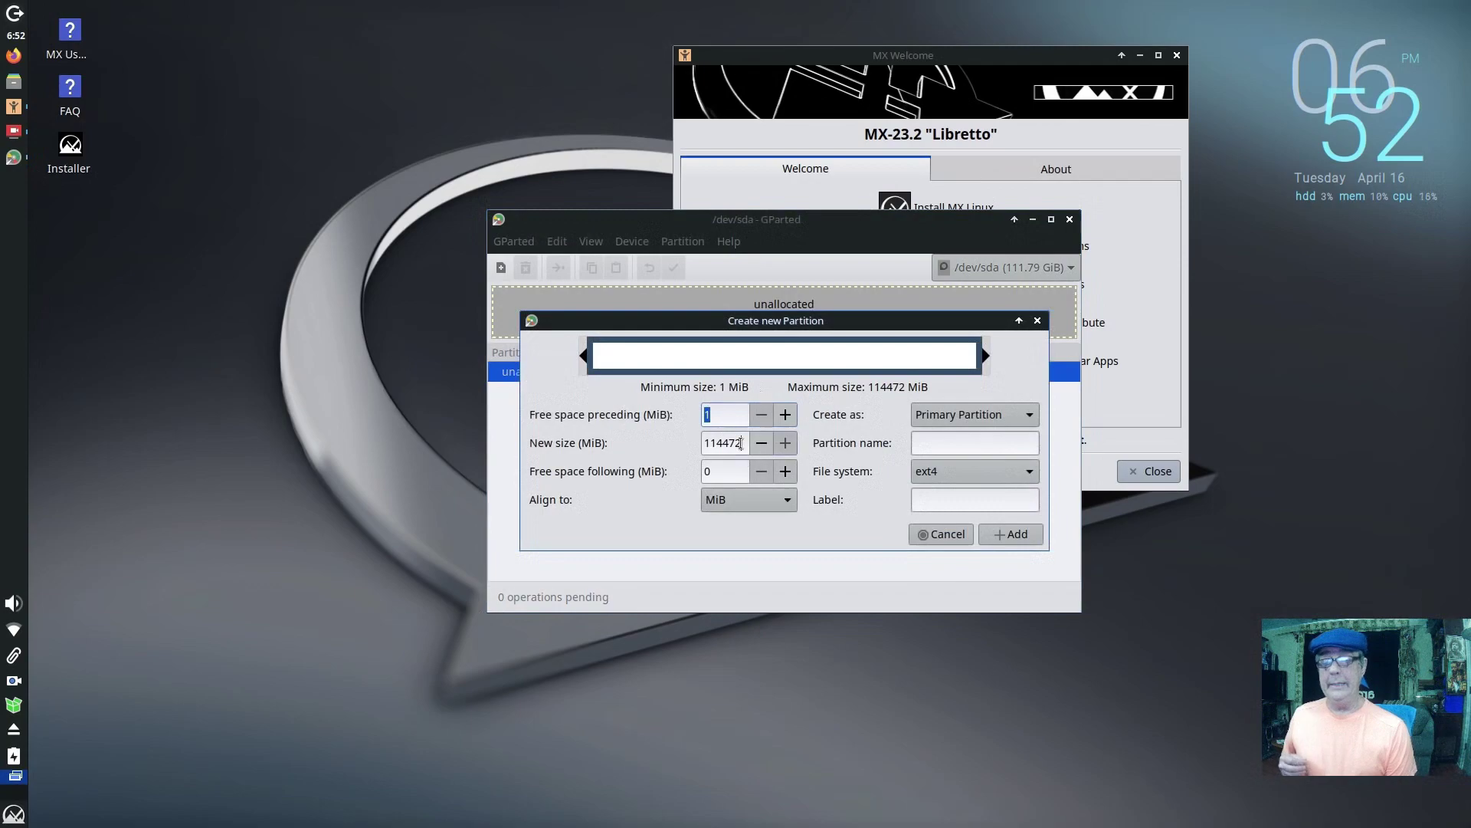
pyautogui.moveTo(741, 443); pyautogui.dragTo(677, 447)
pyautogui.write('512')
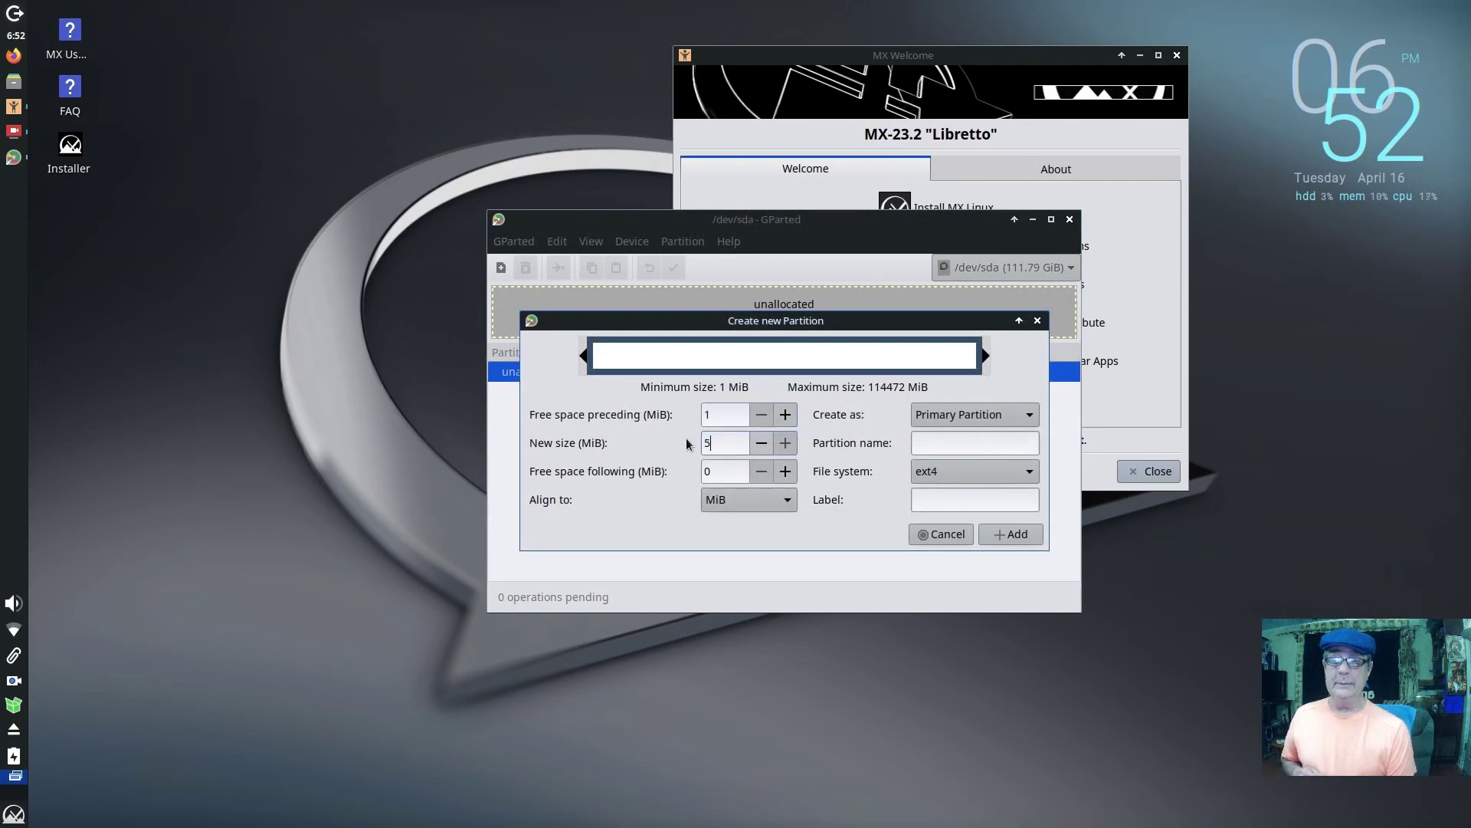
pyautogui.click(996, 471)
pyautogui.click(988, 539)
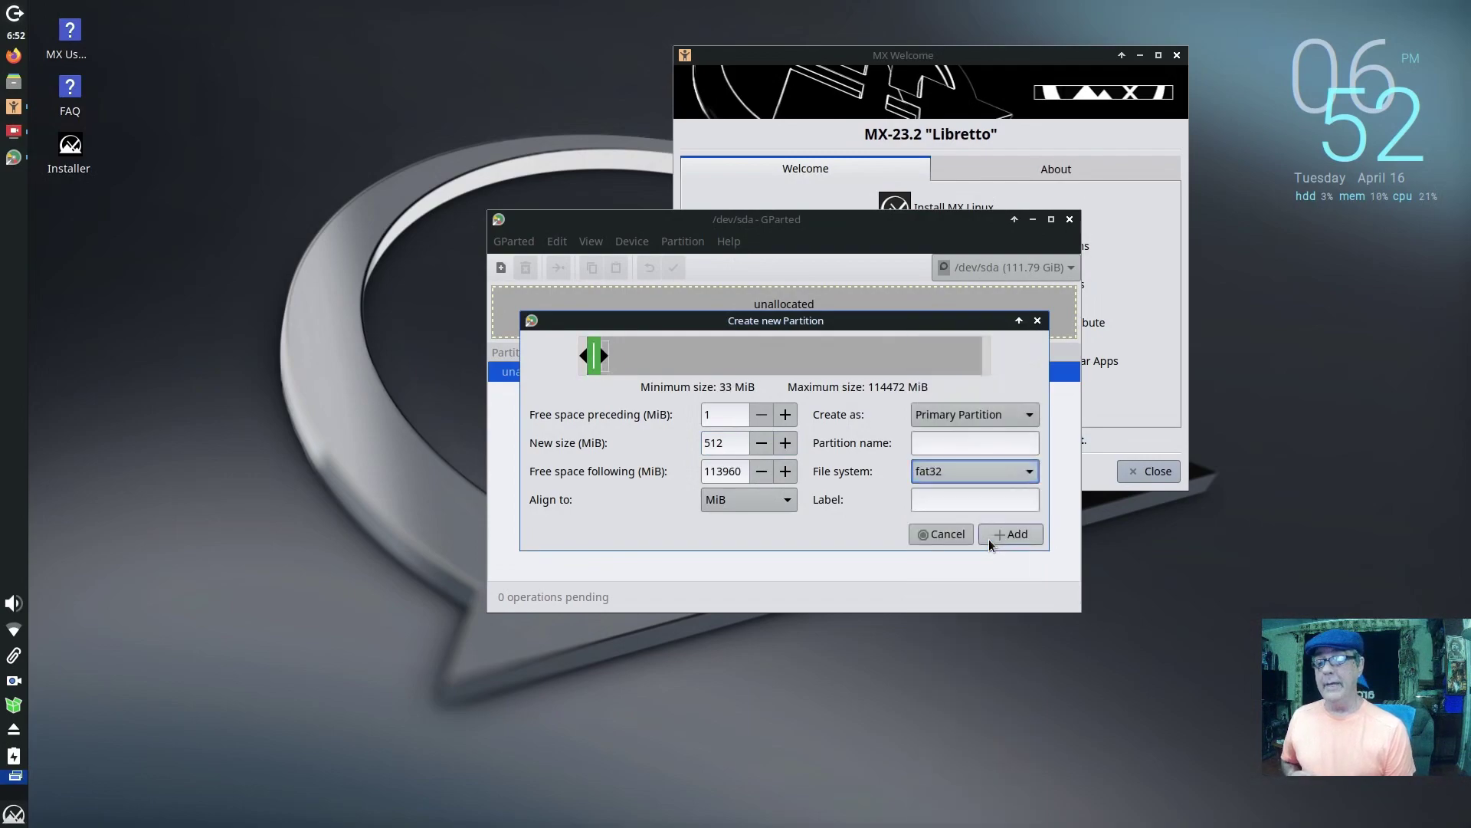
pyautogui.click(1003, 535)
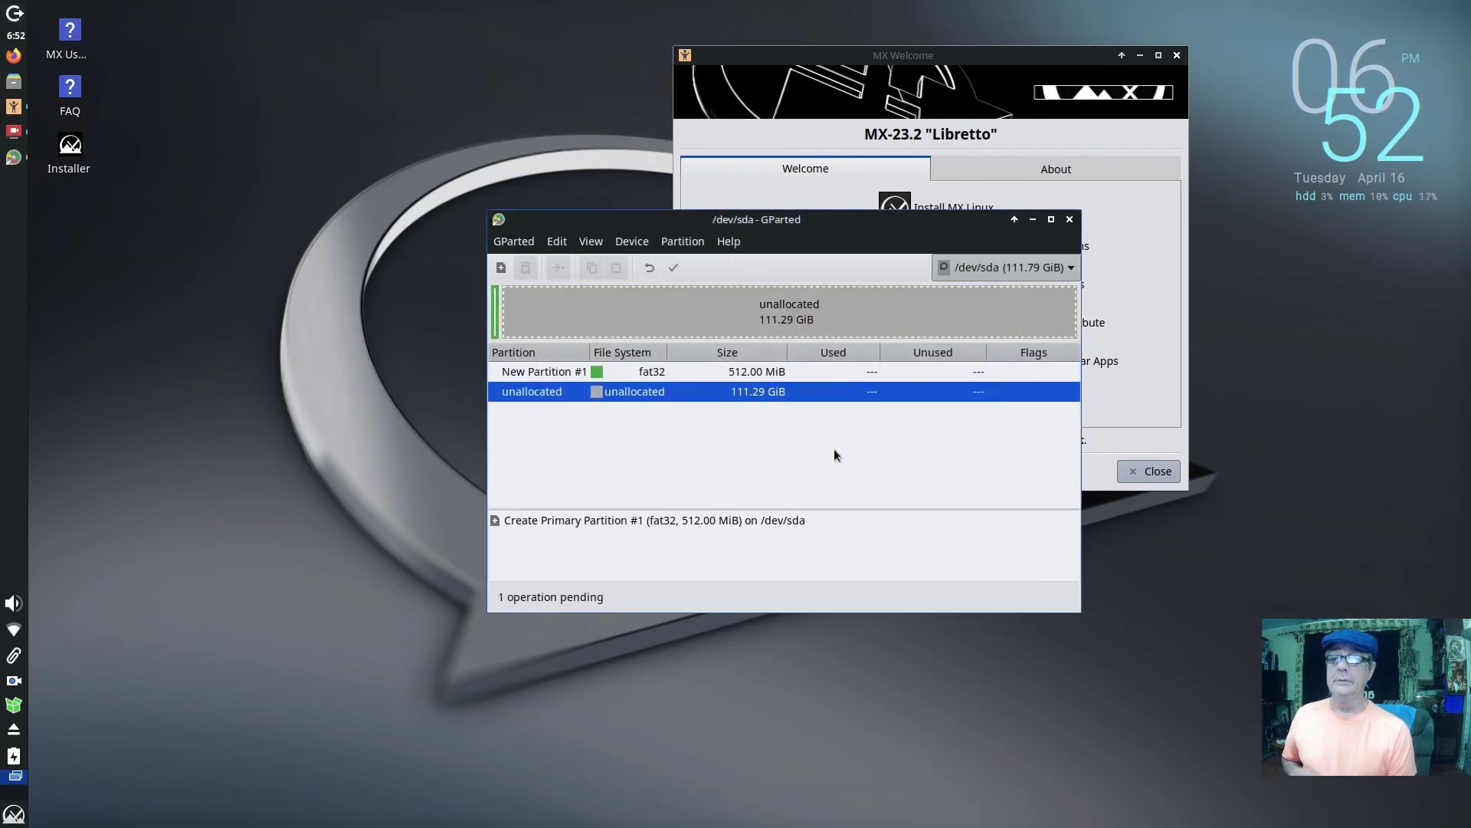
# Step: Queue an 8192 MiB linux-swap partition after the fat32 partition
pyautogui.rightClick(812, 396)
pyautogui.click(853, 413)
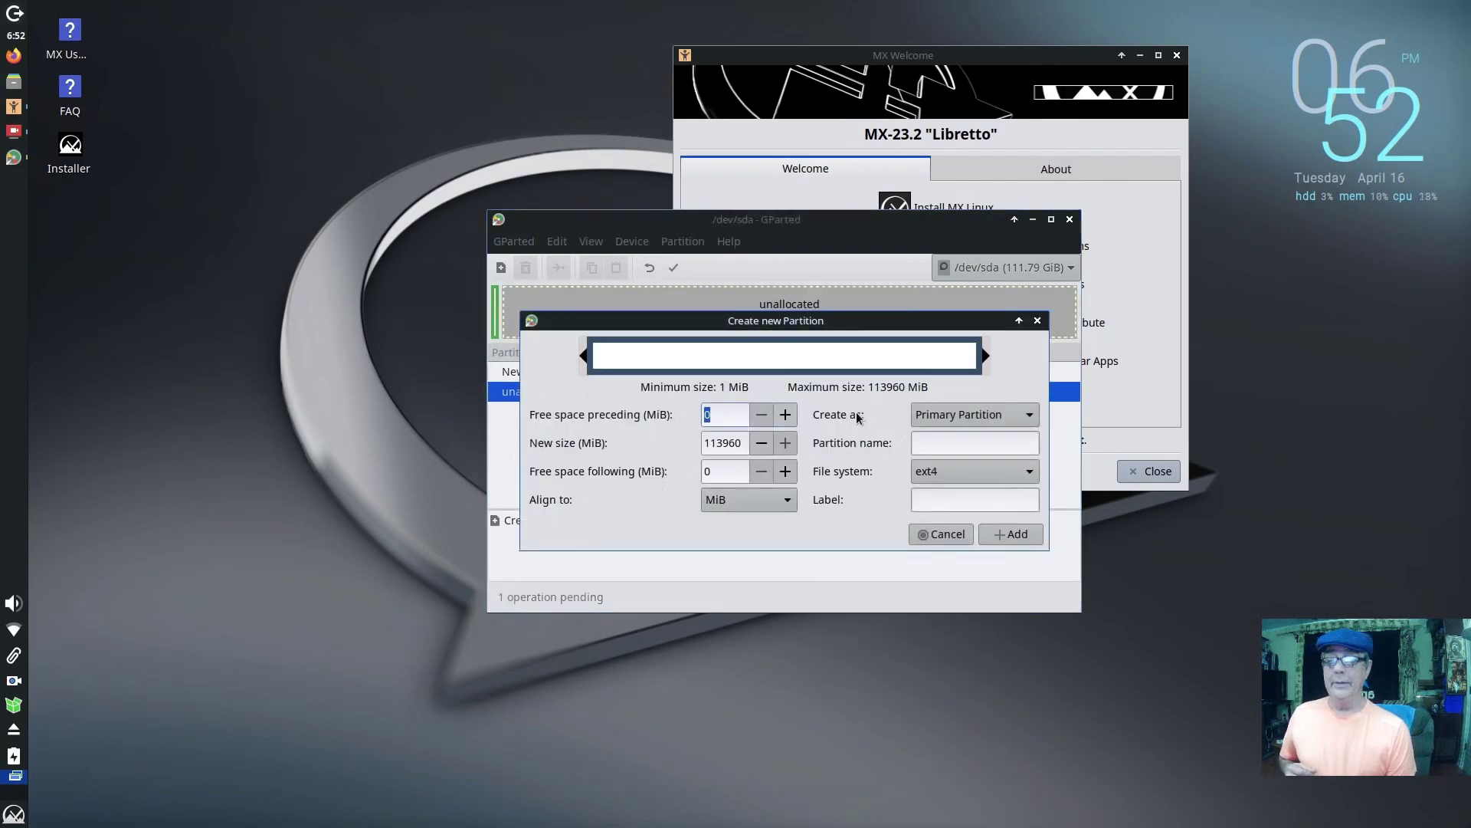
pyautogui.moveTo(748, 444); pyautogui.dragTo(668, 446)
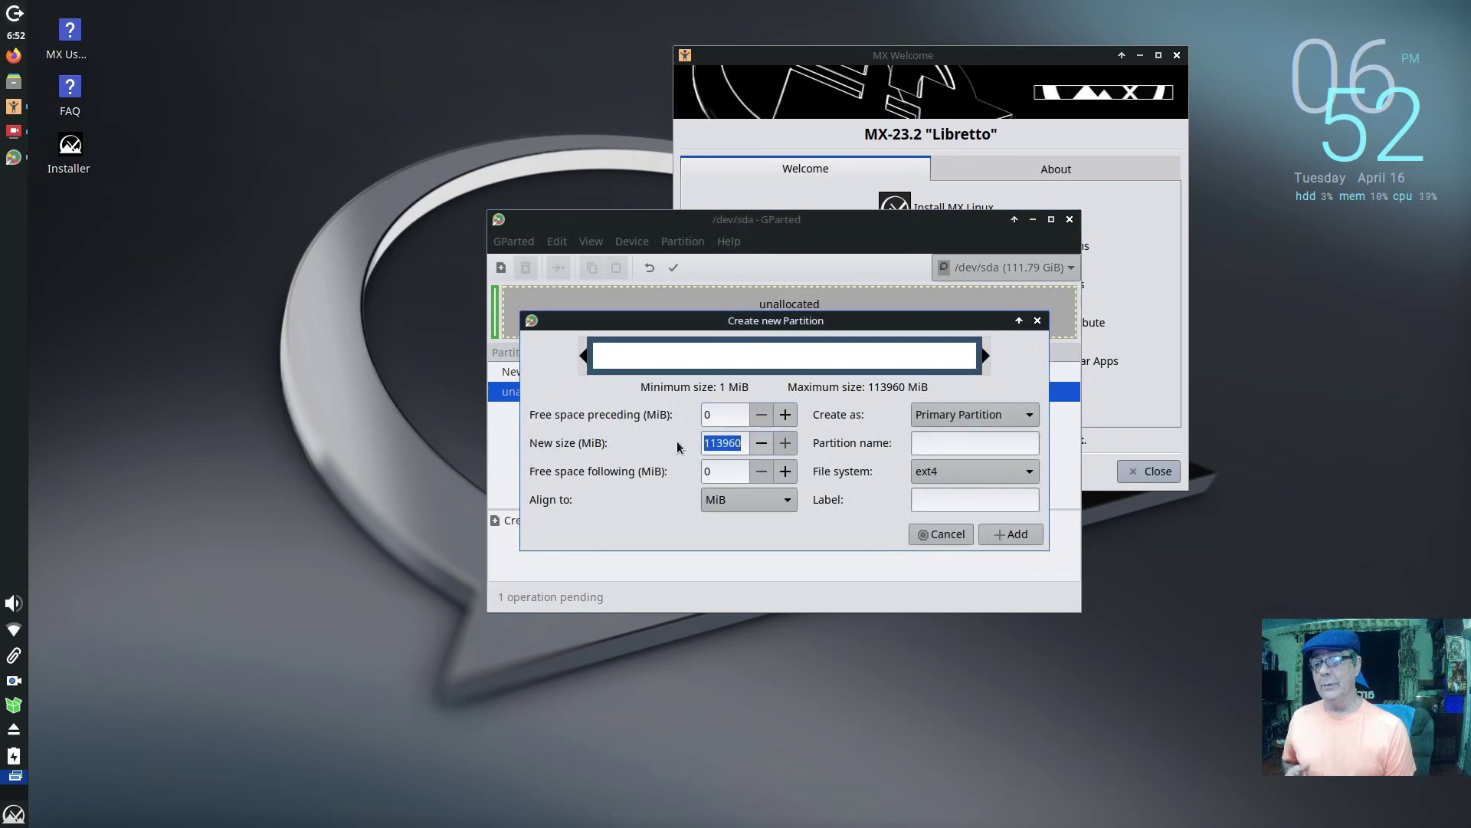
pyautogui.write('8192')
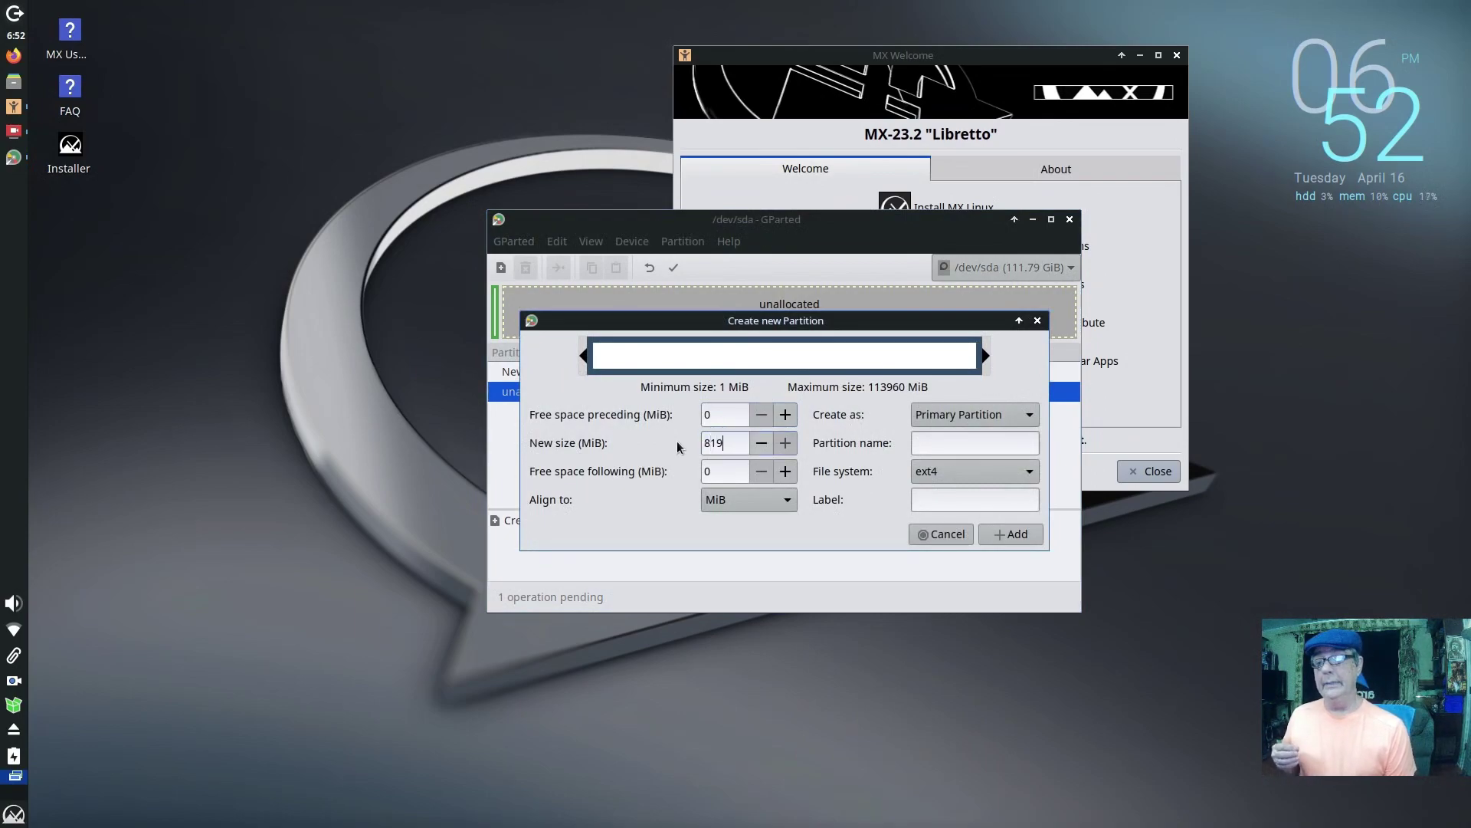
pyautogui.click(1020, 471)
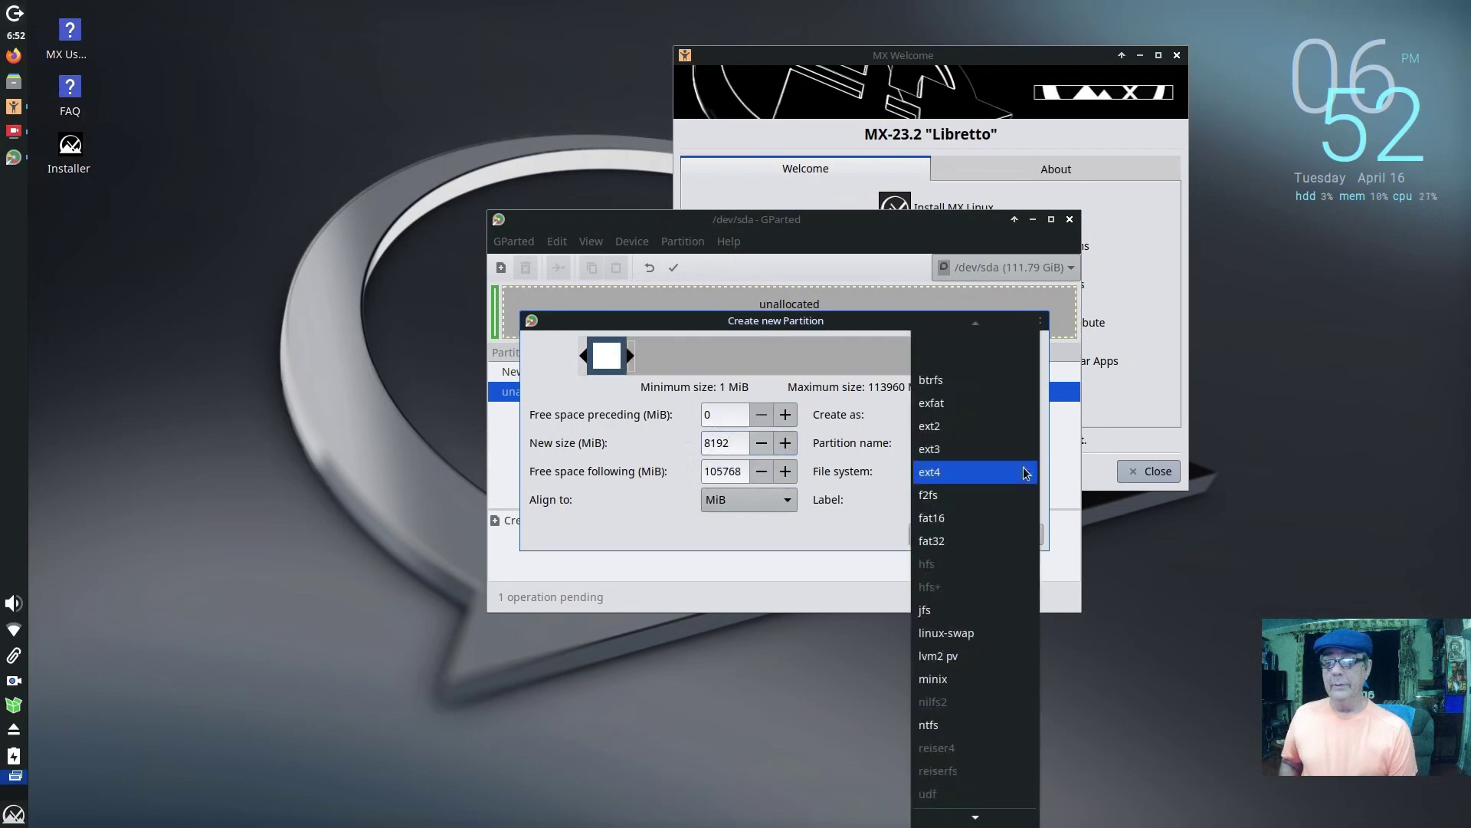
pyautogui.click(990, 631)
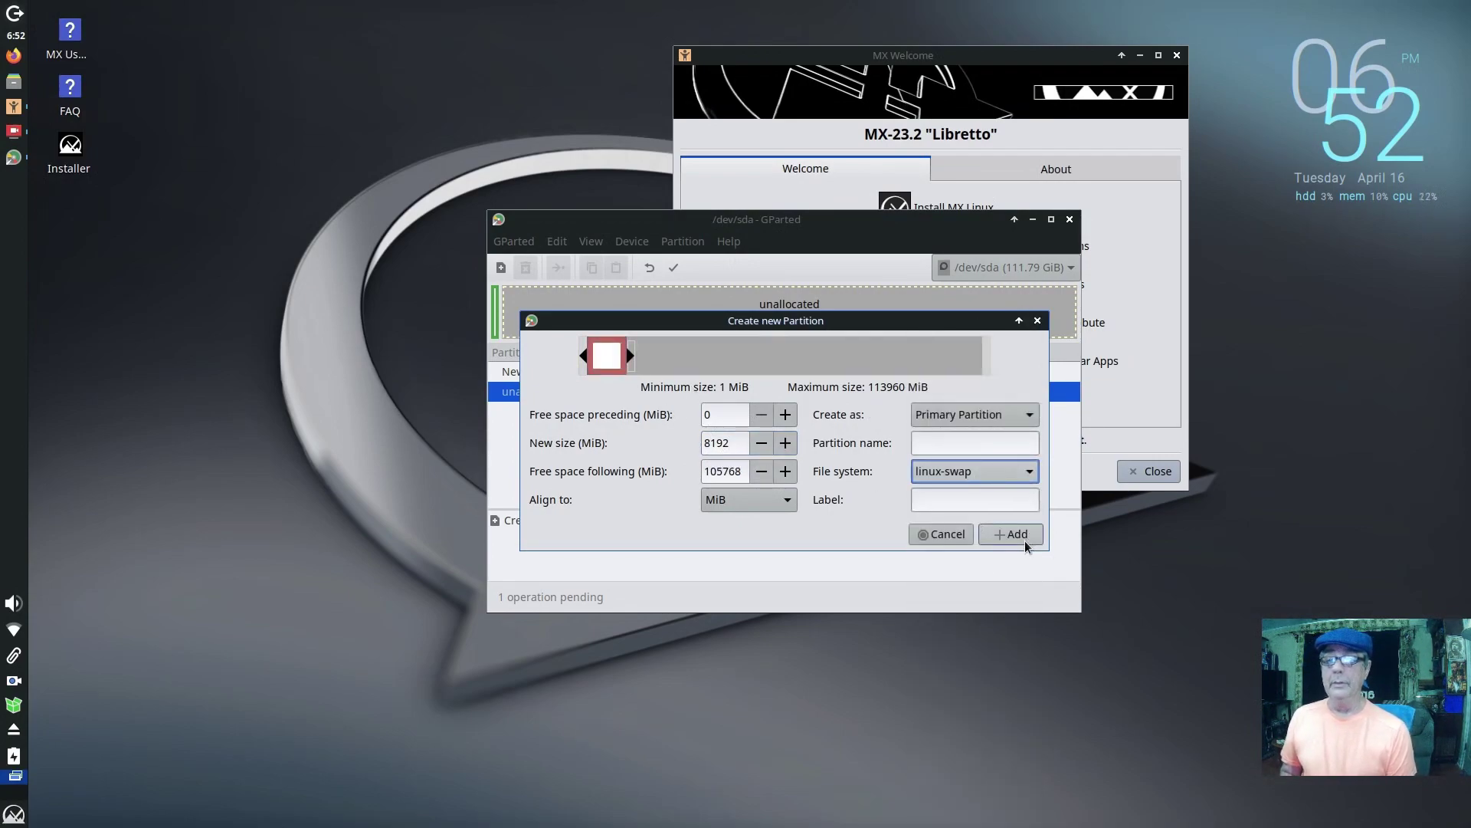
pyautogui.click(1024, 540)
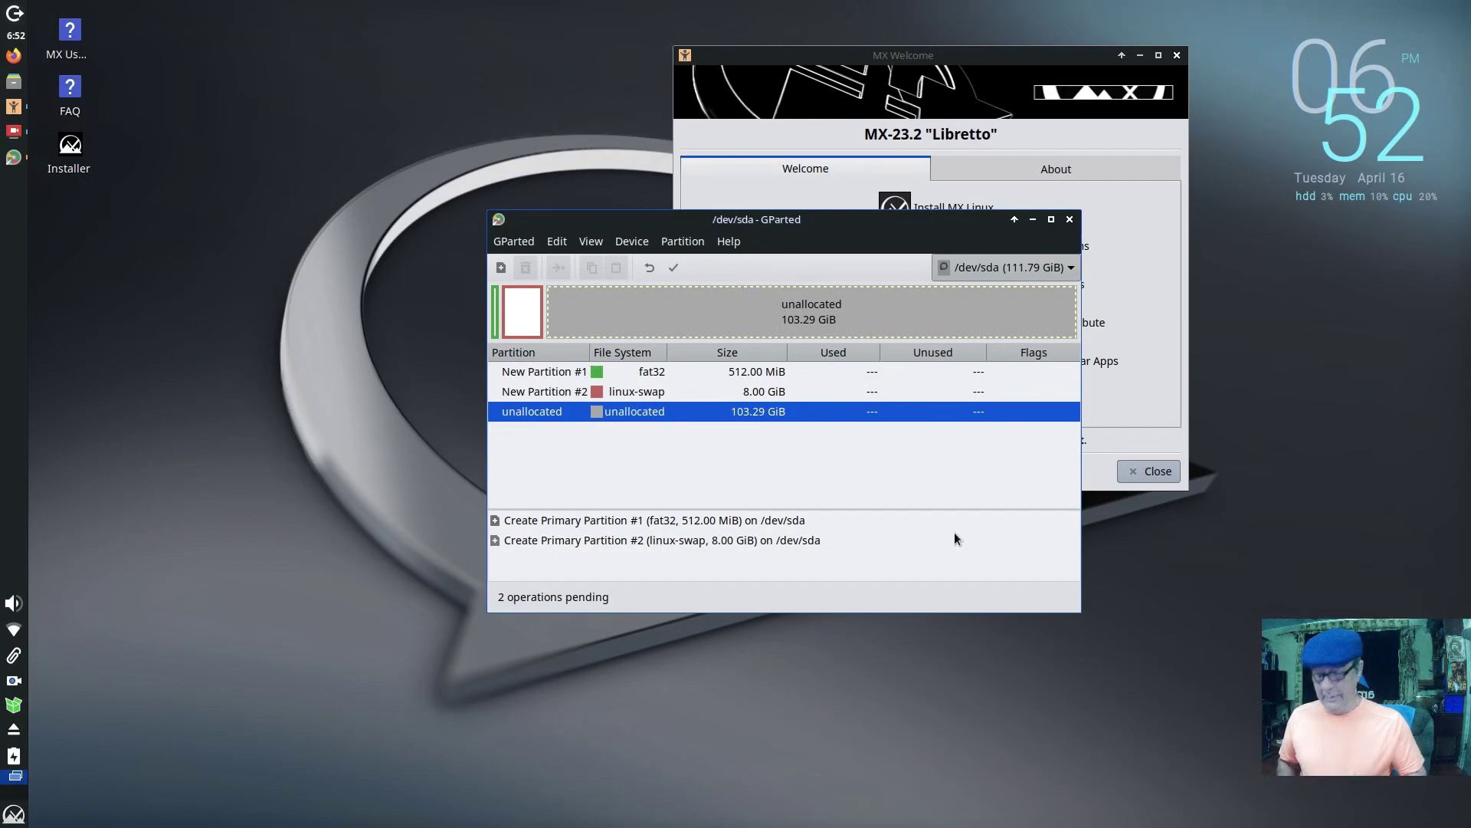
# Step: Add an ext4 partition in the remaining space and apply all queued operations to /dev/sda
pyautogui.rightClick(792, 414)
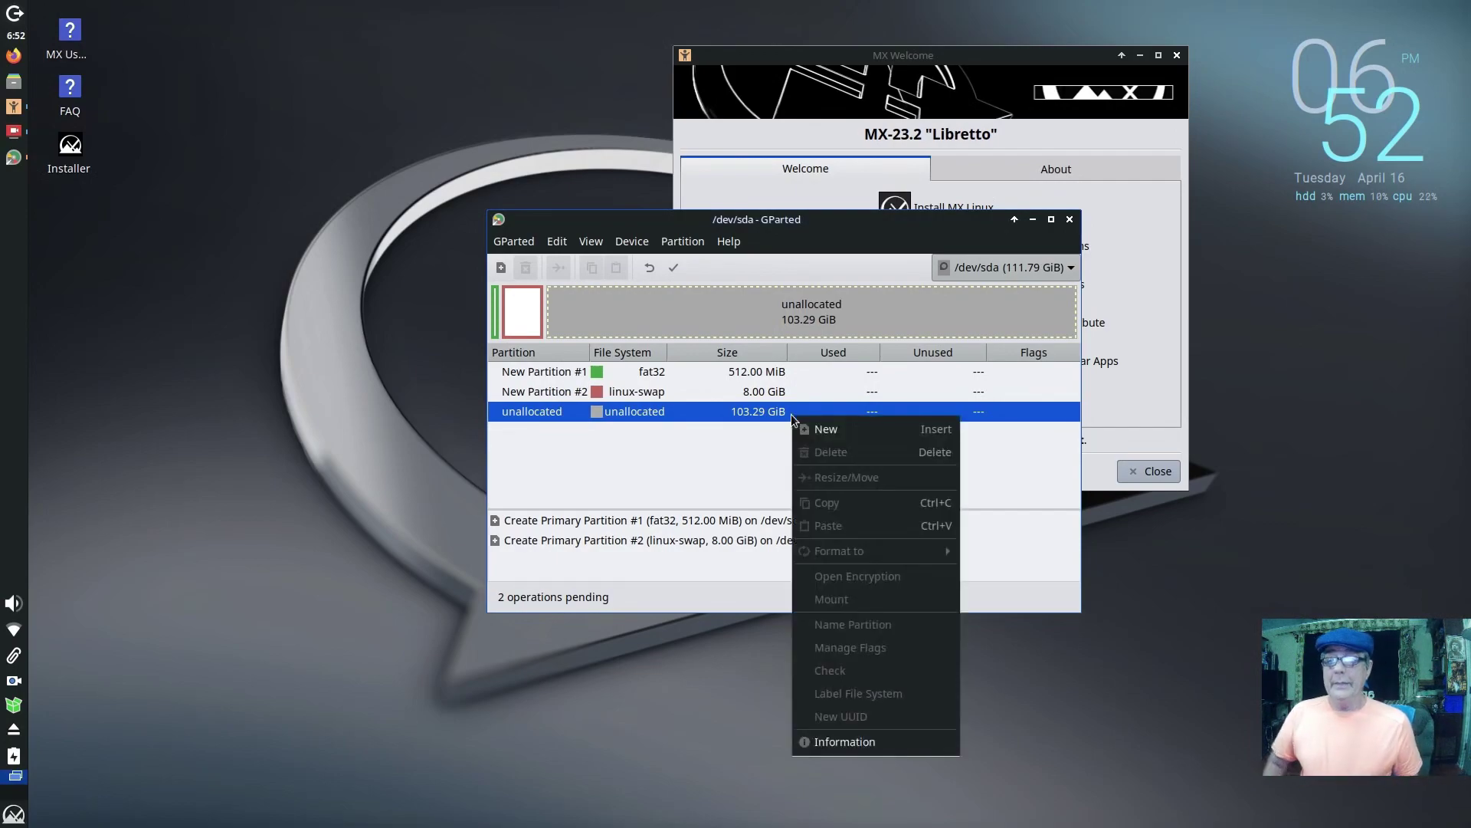
pyautogui.click(826, 431)
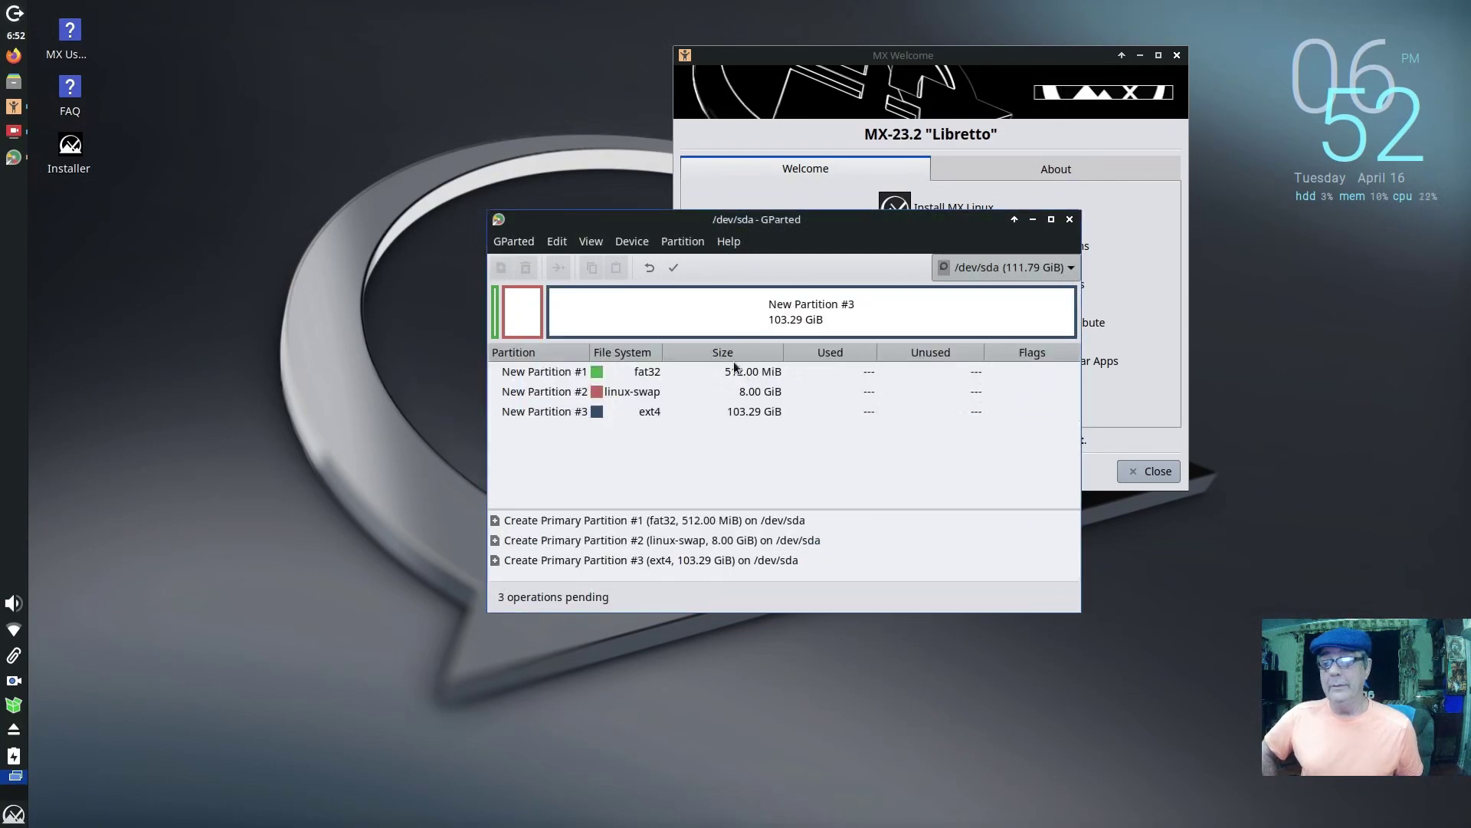
pyautogui.click(679, 269)
pyautogui.click(885, 485)
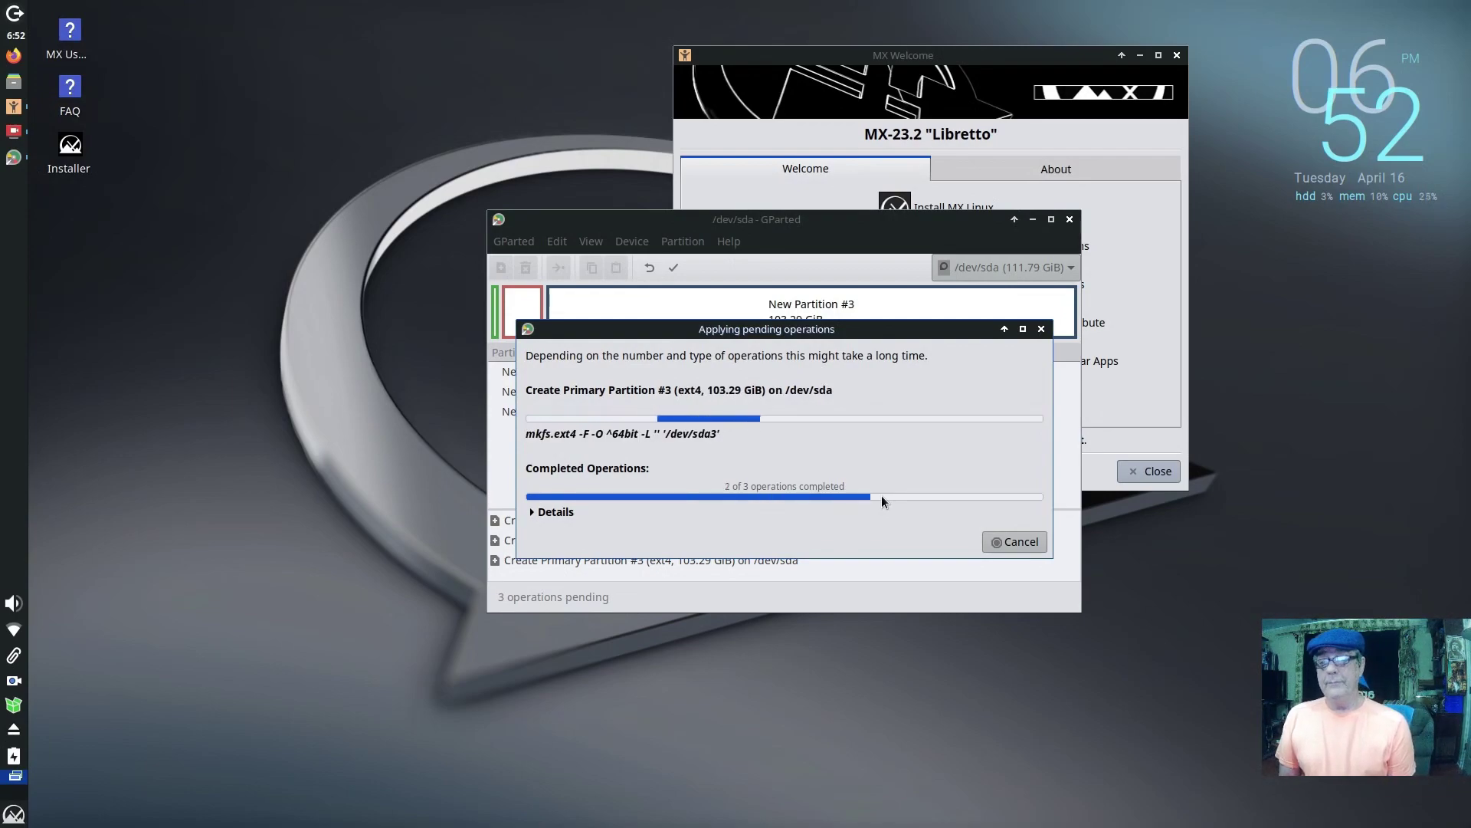
pyautogui.click(562, 511)
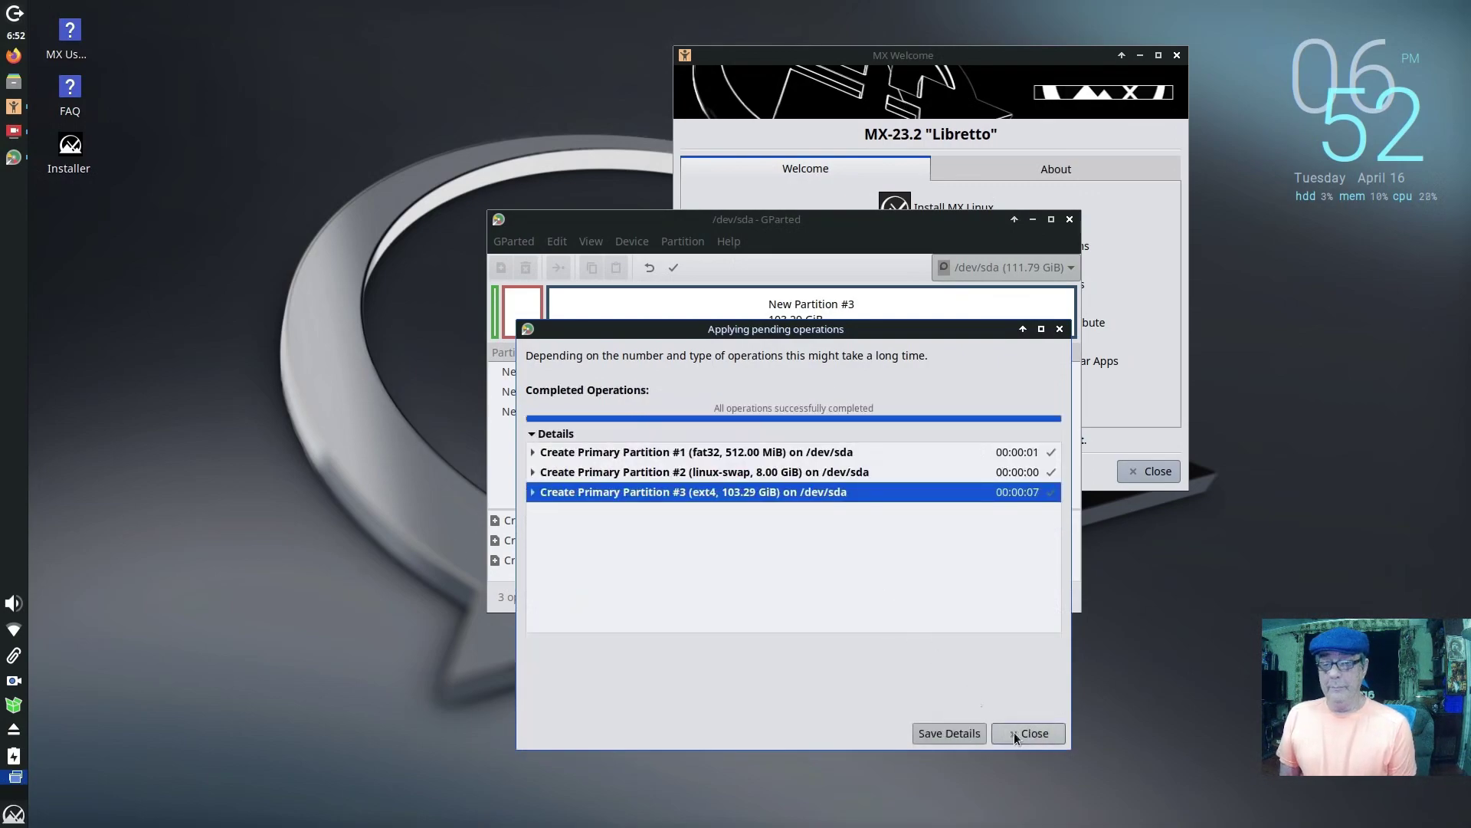
pyautogui.click(1014, 733)
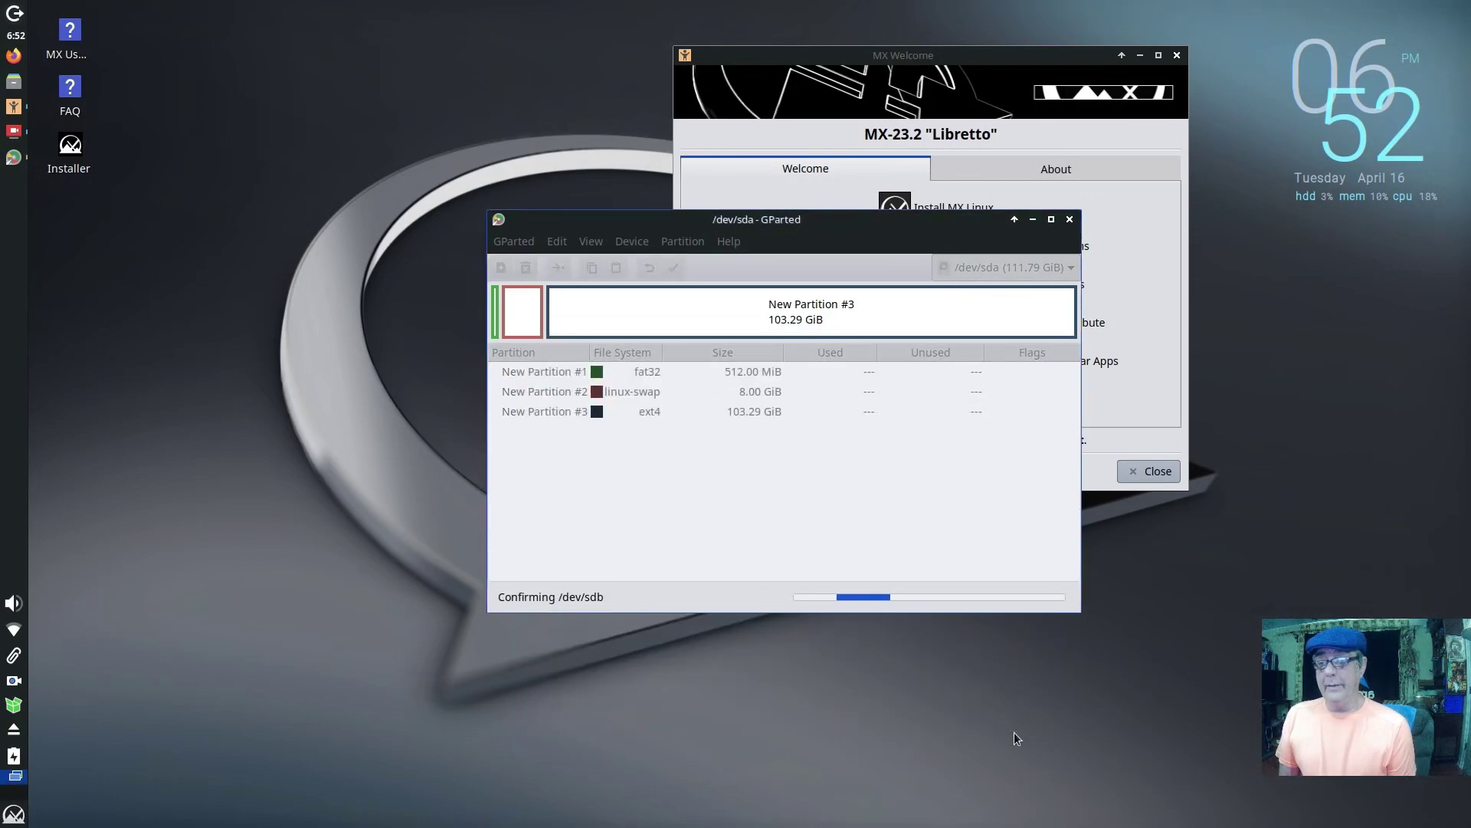
pyautogui.click(977, 374)
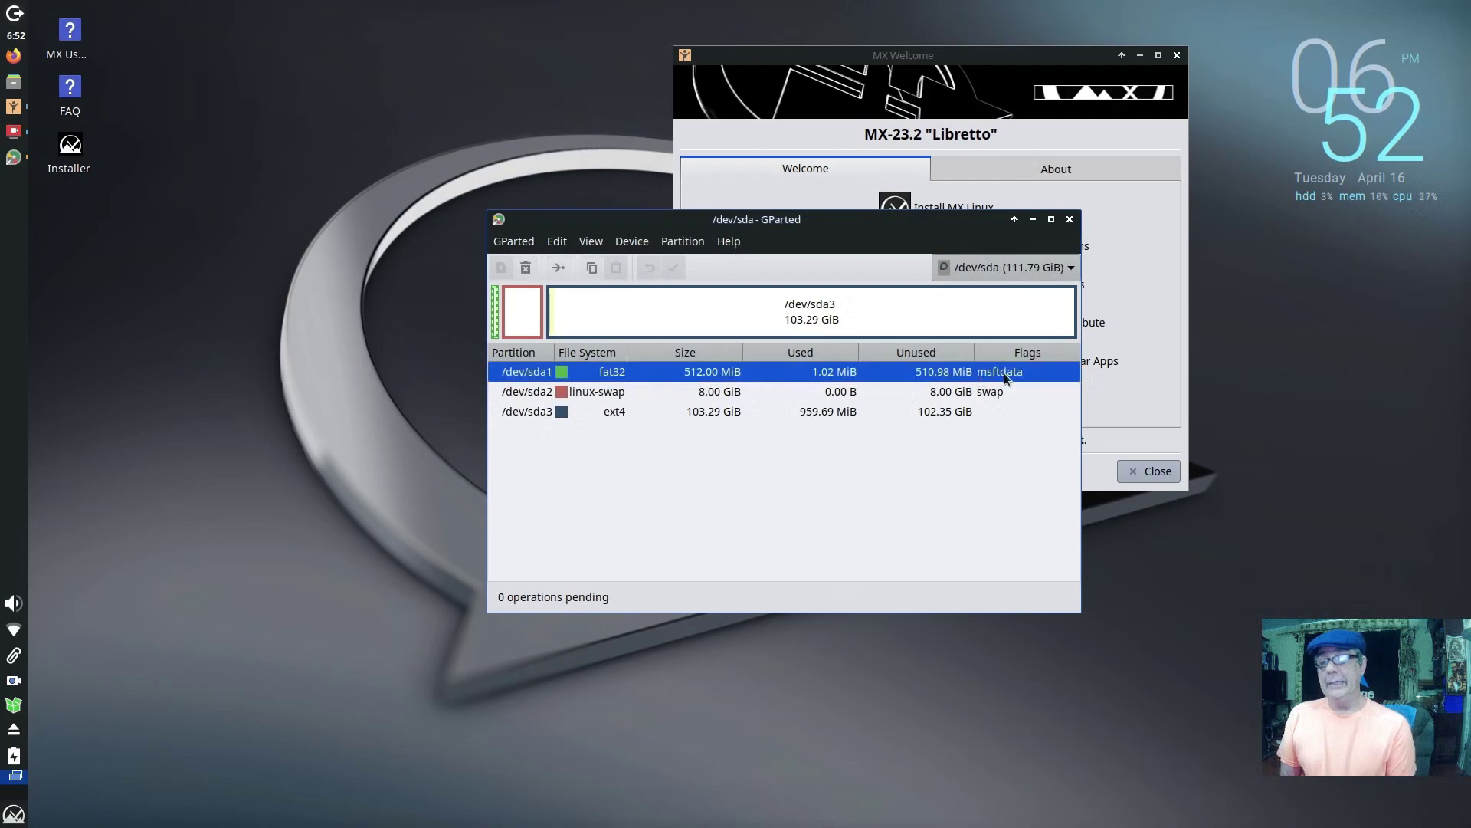
pyautogui.rightClick(817, 373)
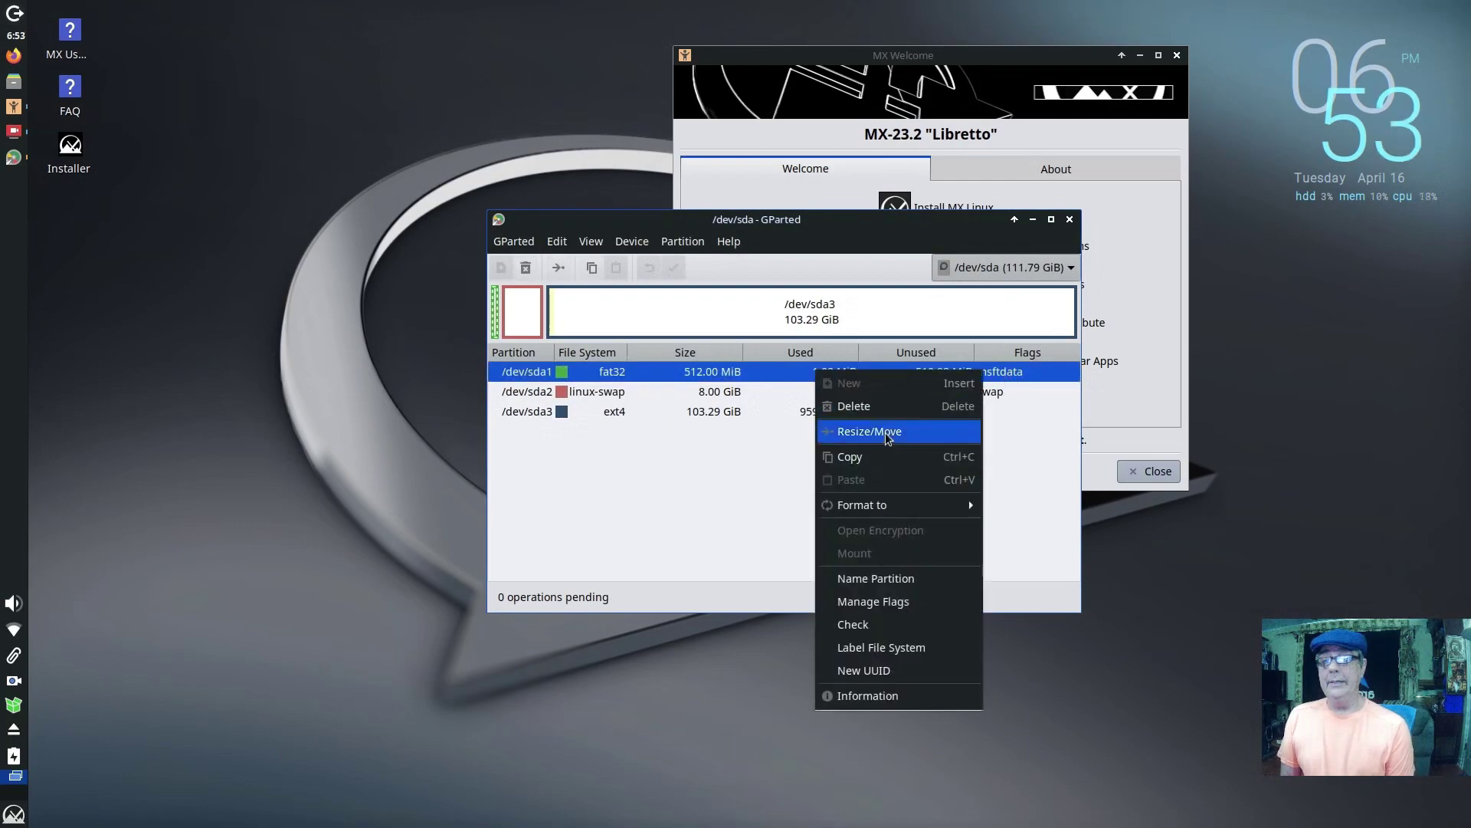
# Step: Add the esp flag to /dev/sda1 alongside boot, then close GParted
pyautogui.click(902, 603)
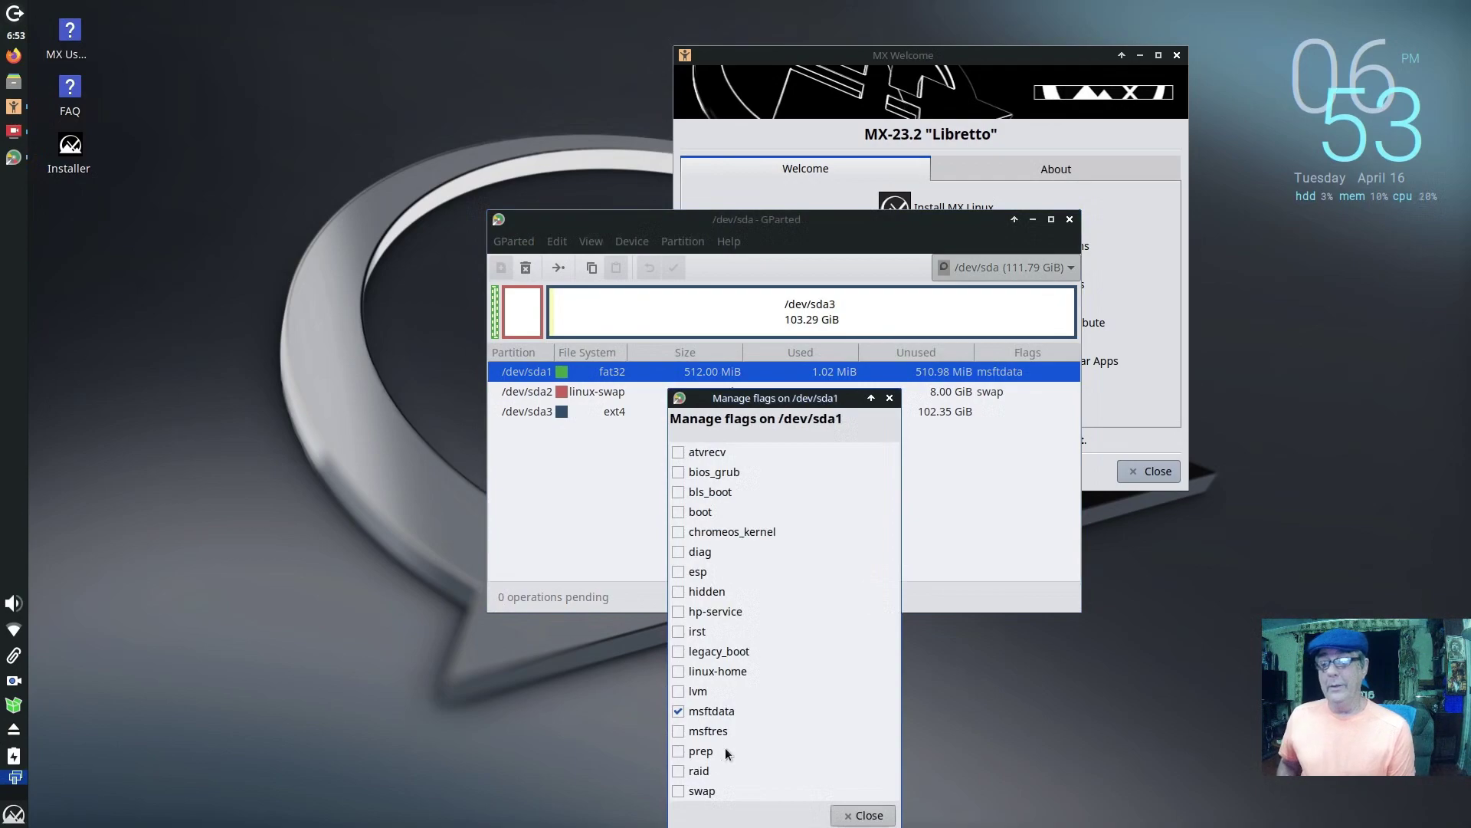
pyautogui.click(679, 572)
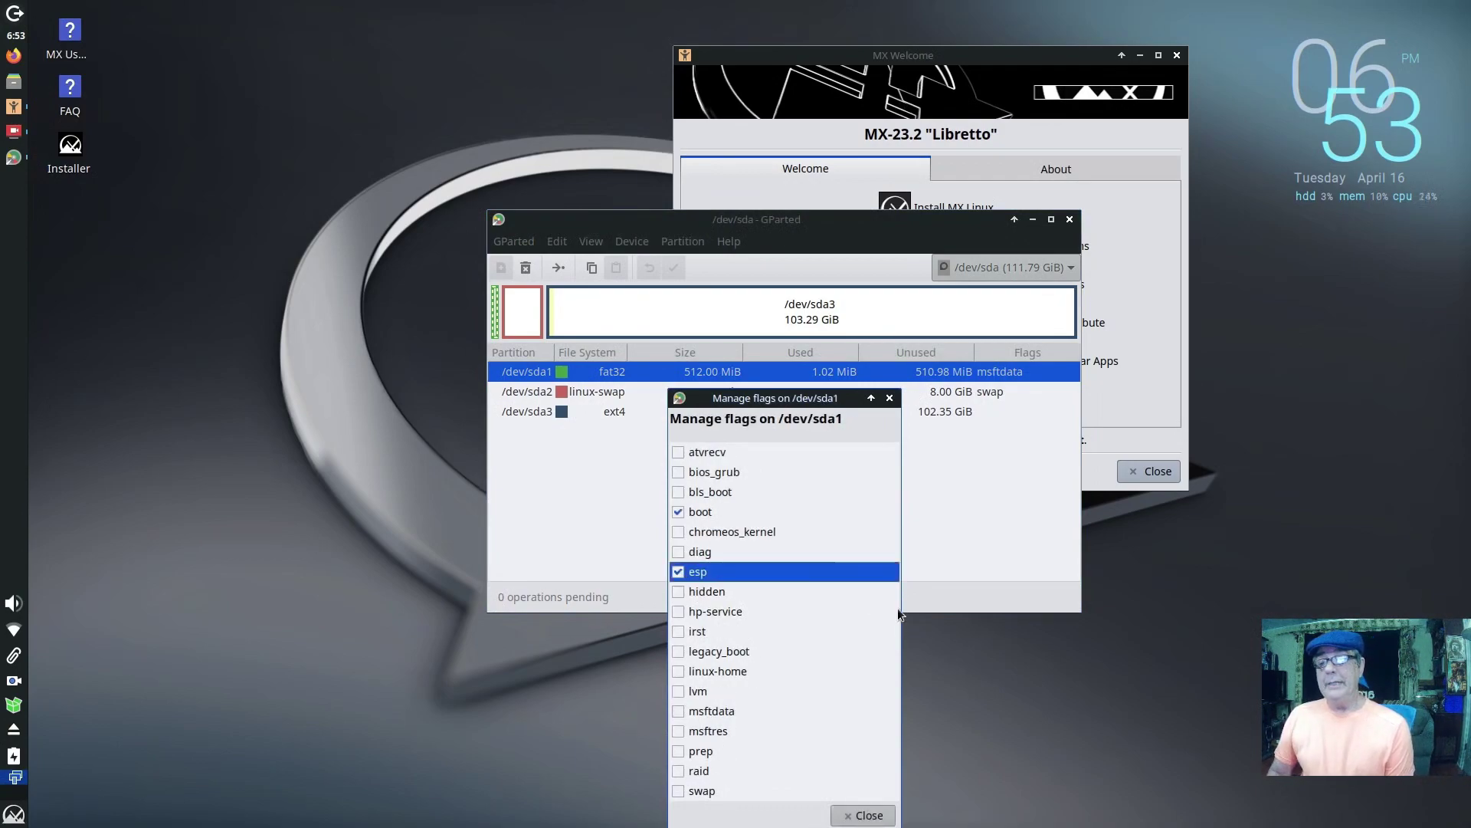
pyautogui.click(864, 816)
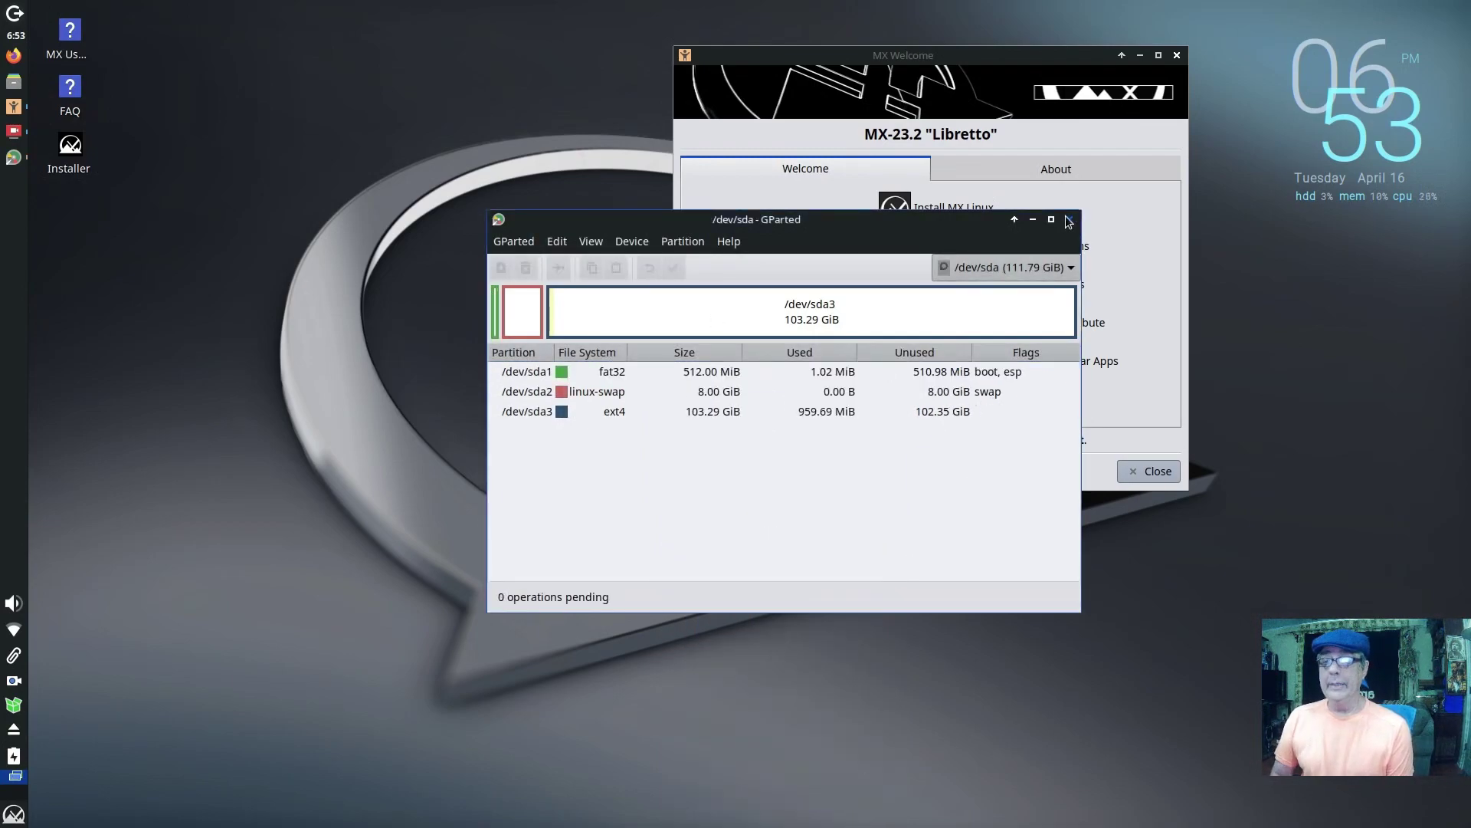
pyautogui.click(1071, 221)
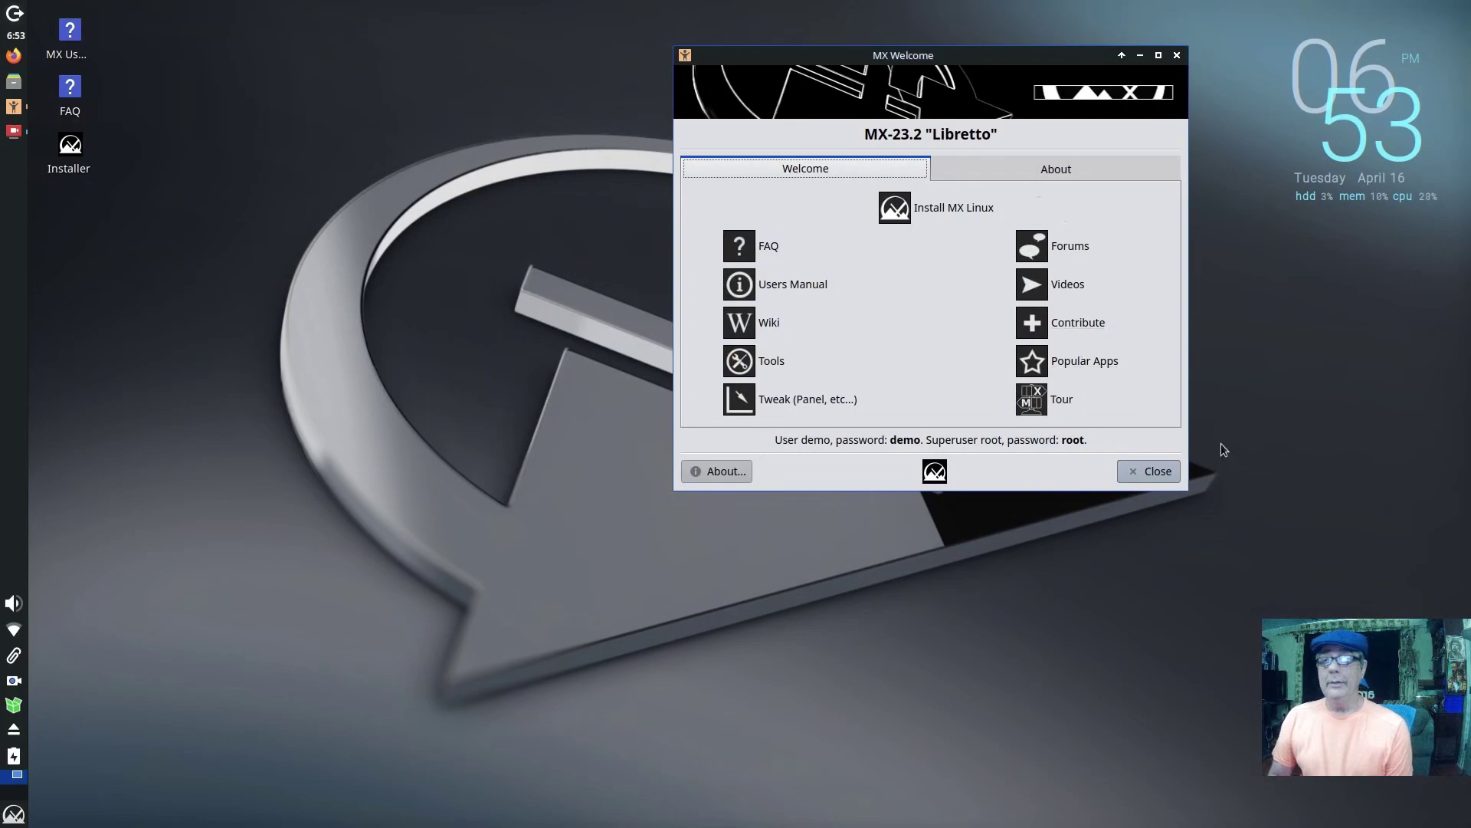
# Step: Close MX Welcome and launch the MX Linux Installer from its desktop icon
pyautogui.click(1170, 473)
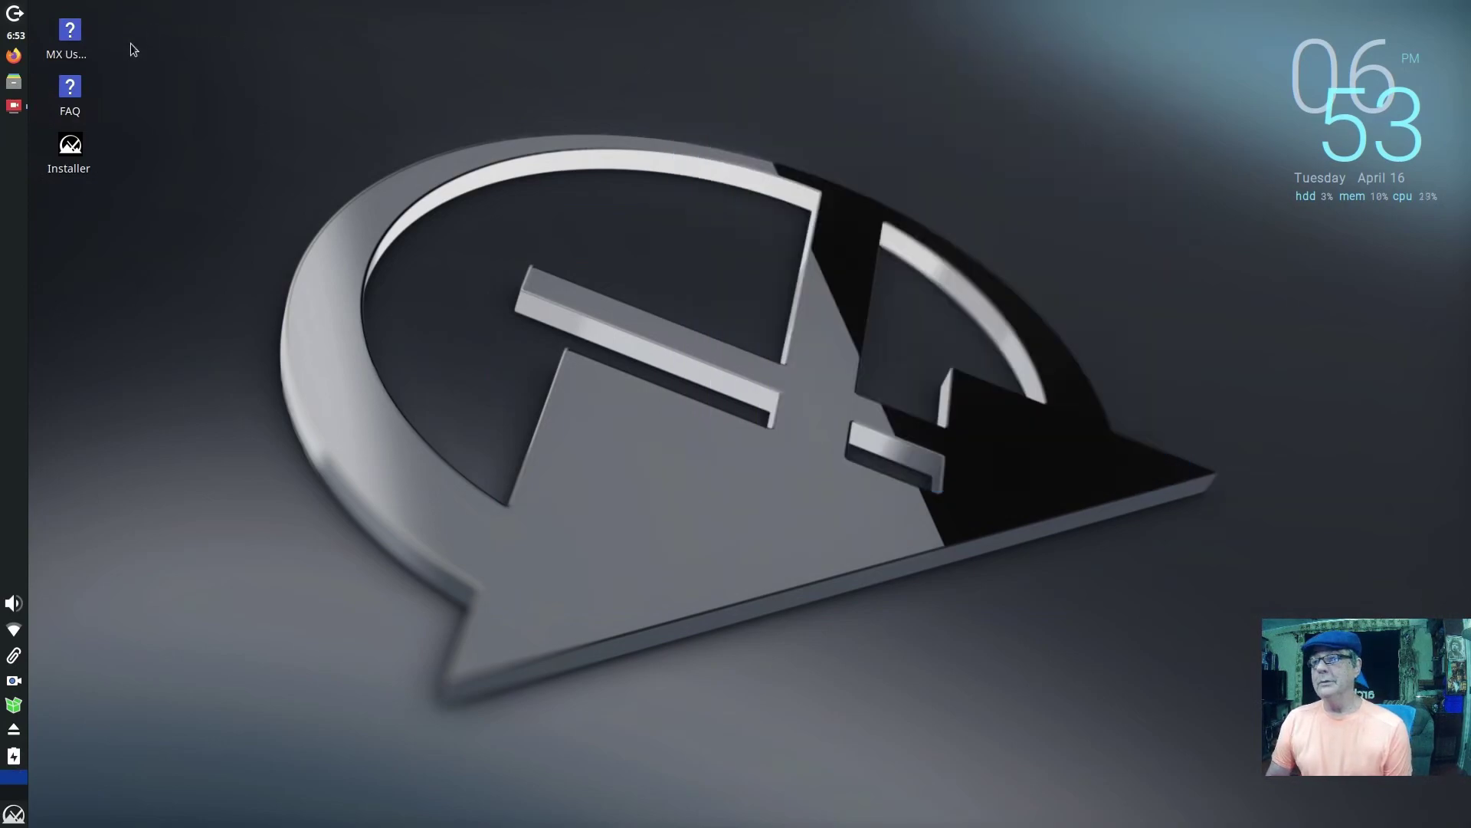
pyautogui.doubleClick(70, 145)
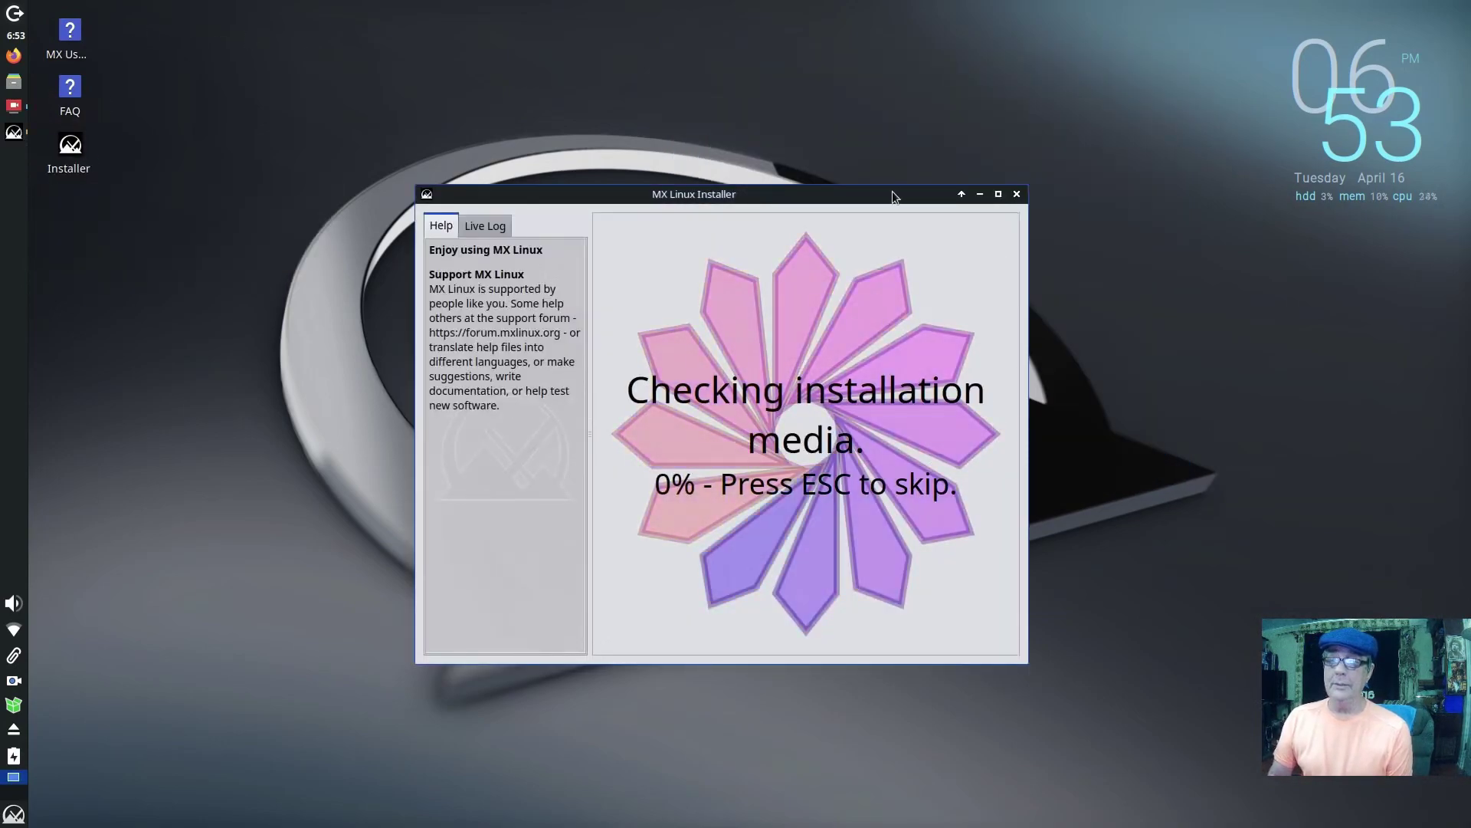
pyautogui.moveTo(893, 198); pyautogui.dragTo(940, 113)
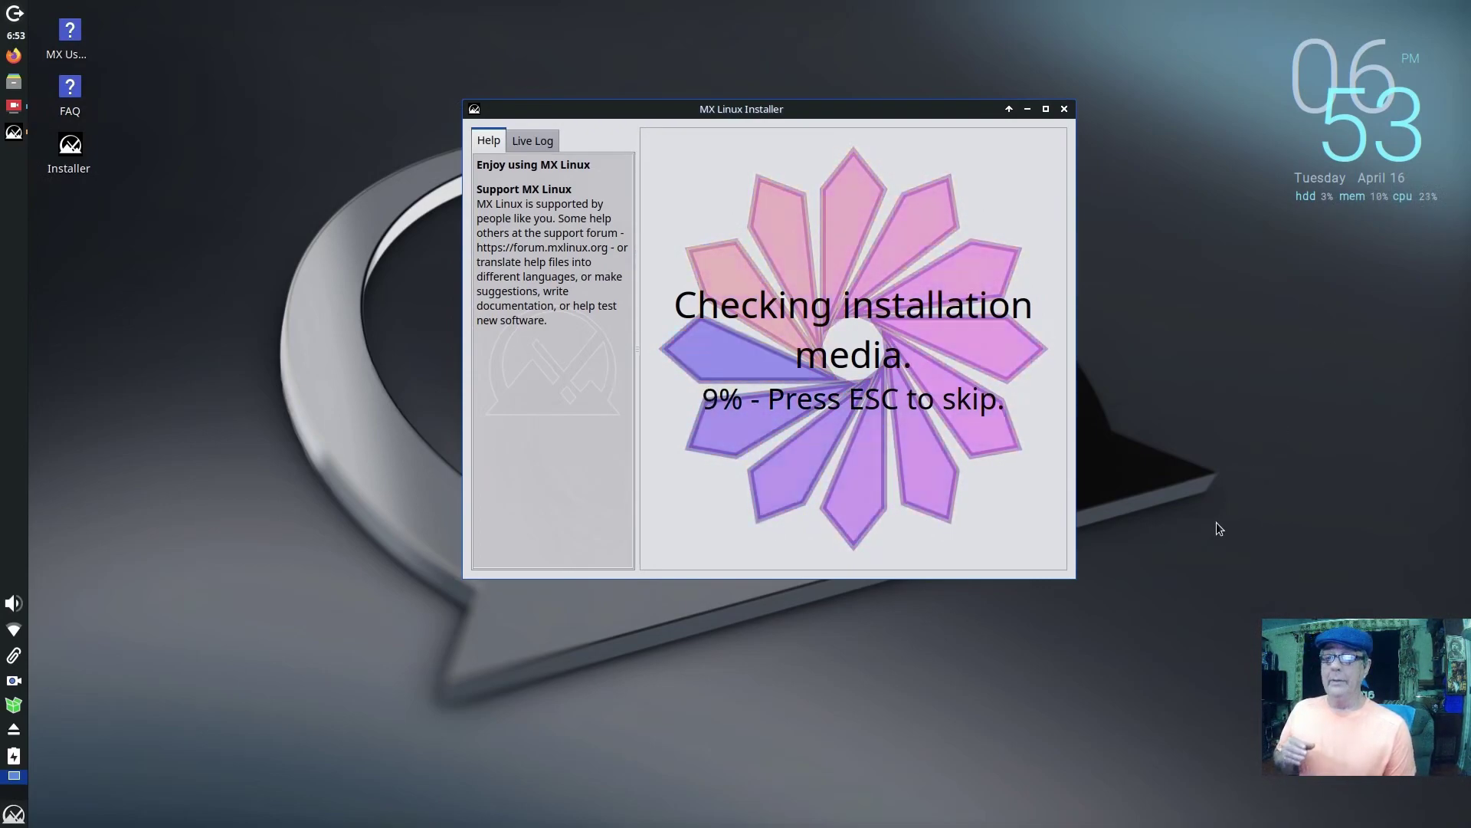
pyautogui.click(15, 108)
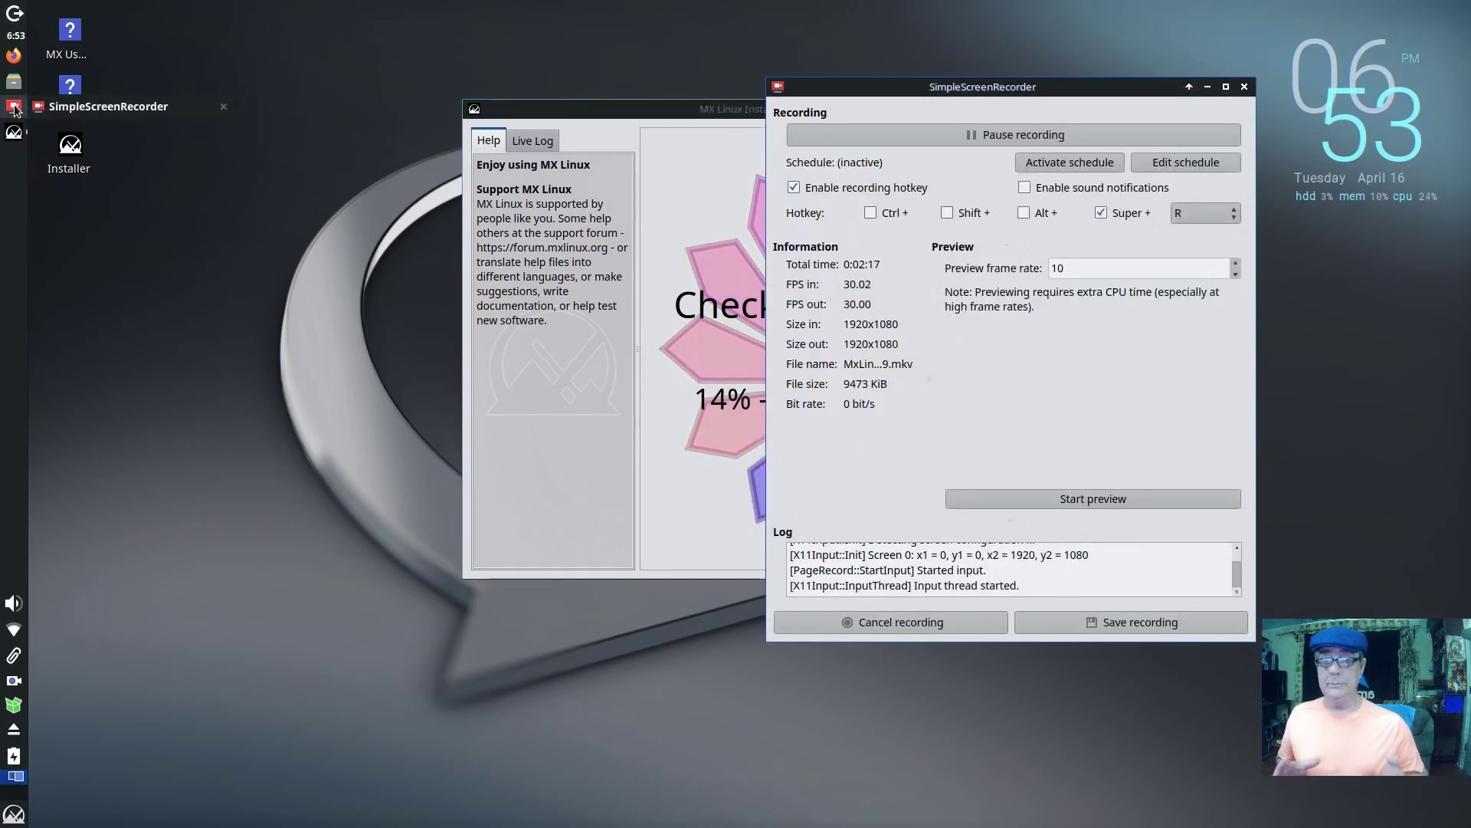
pyautogui.click(1207, 88)
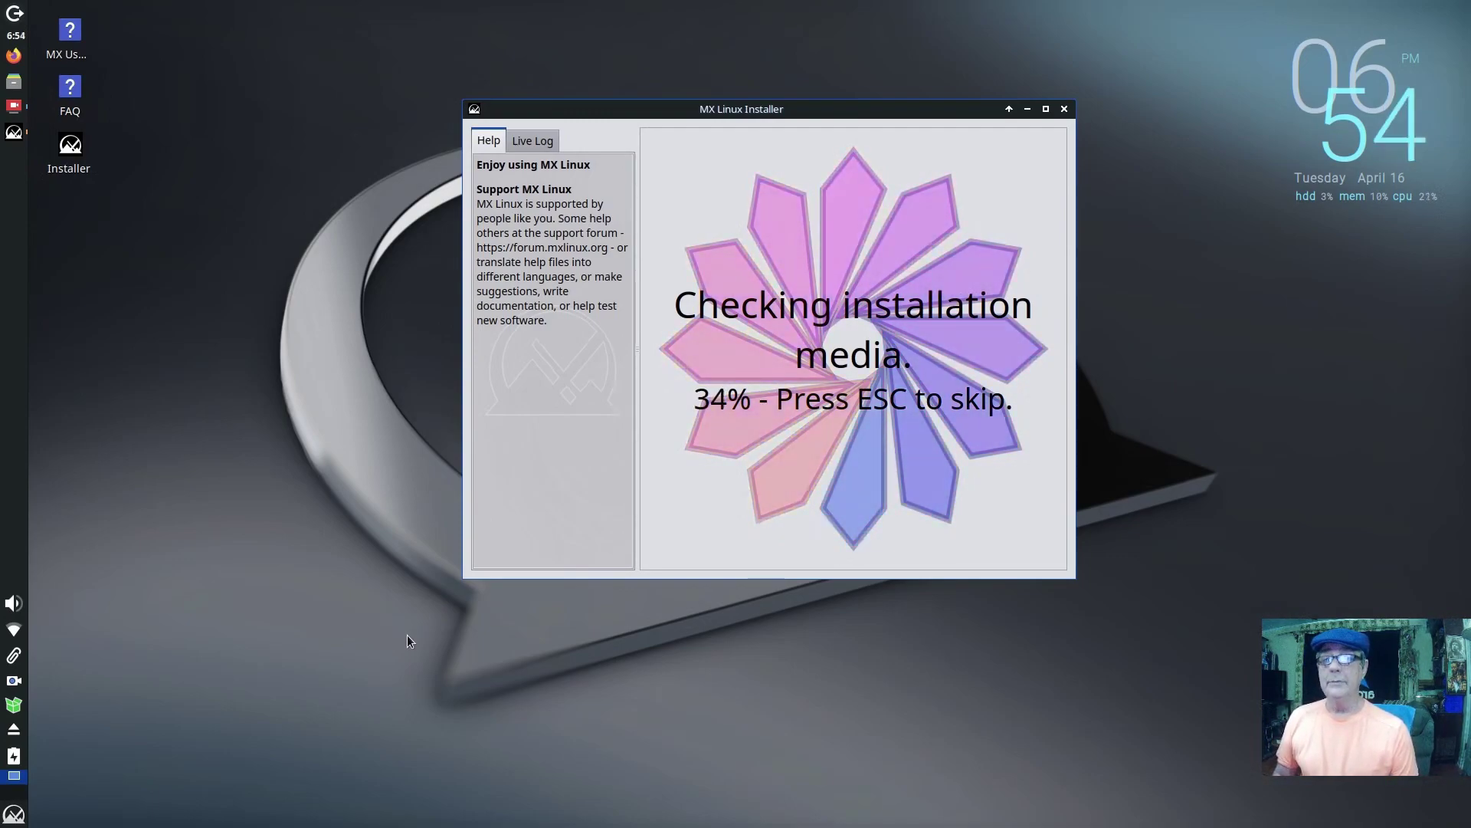
# Step: Browse the MX Tools category in the Whisker Menu down to MX Tweak
pyautogui.click(14, 814)
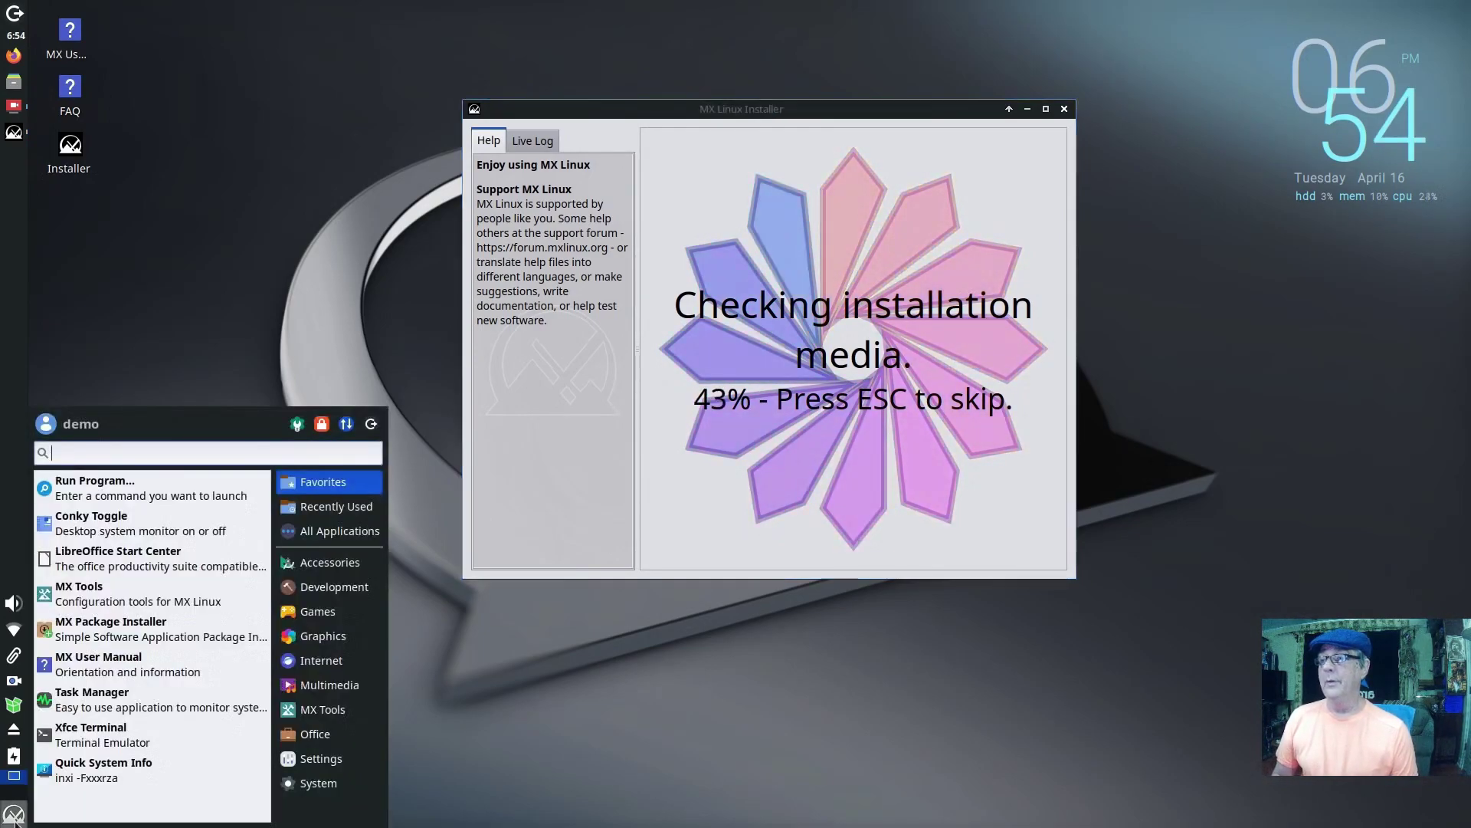
pyautogui.moveTo(331, 712)
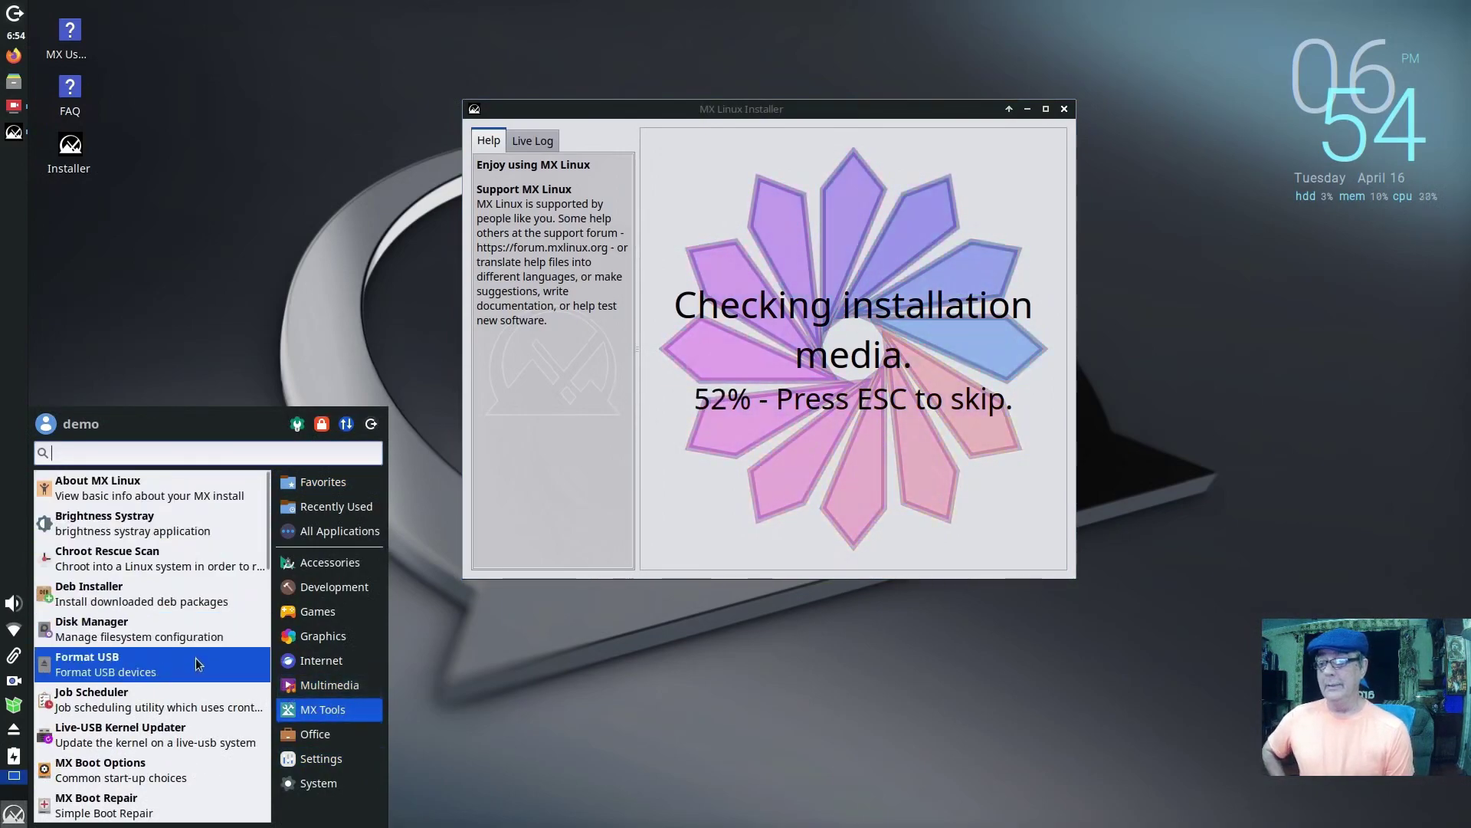
pyautogui.scroll(-3, 190, 762)
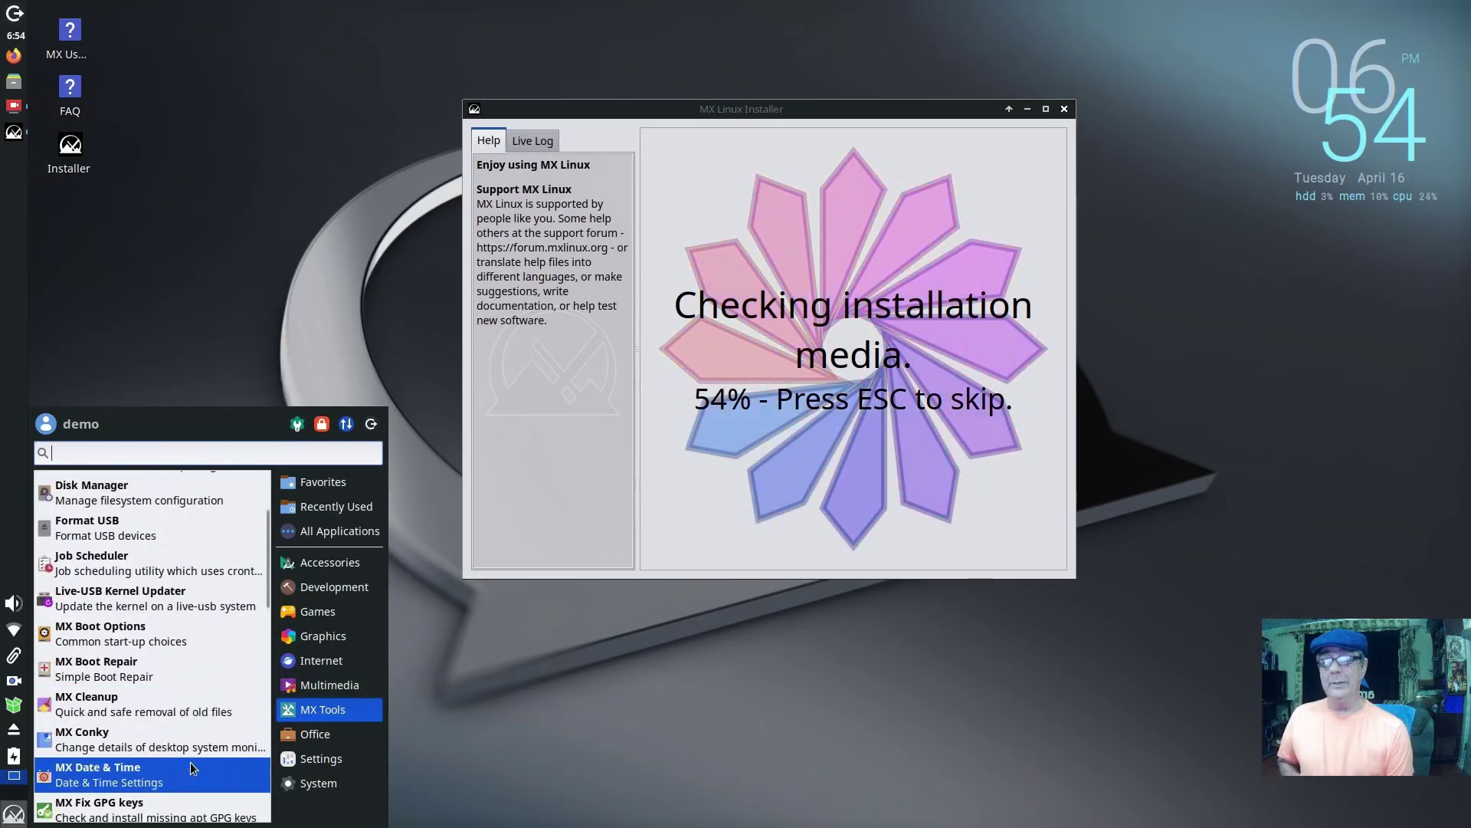
pyautogui.scroll(-3, 191, 767)
pyautogui.scroll(-3, 191, 767)
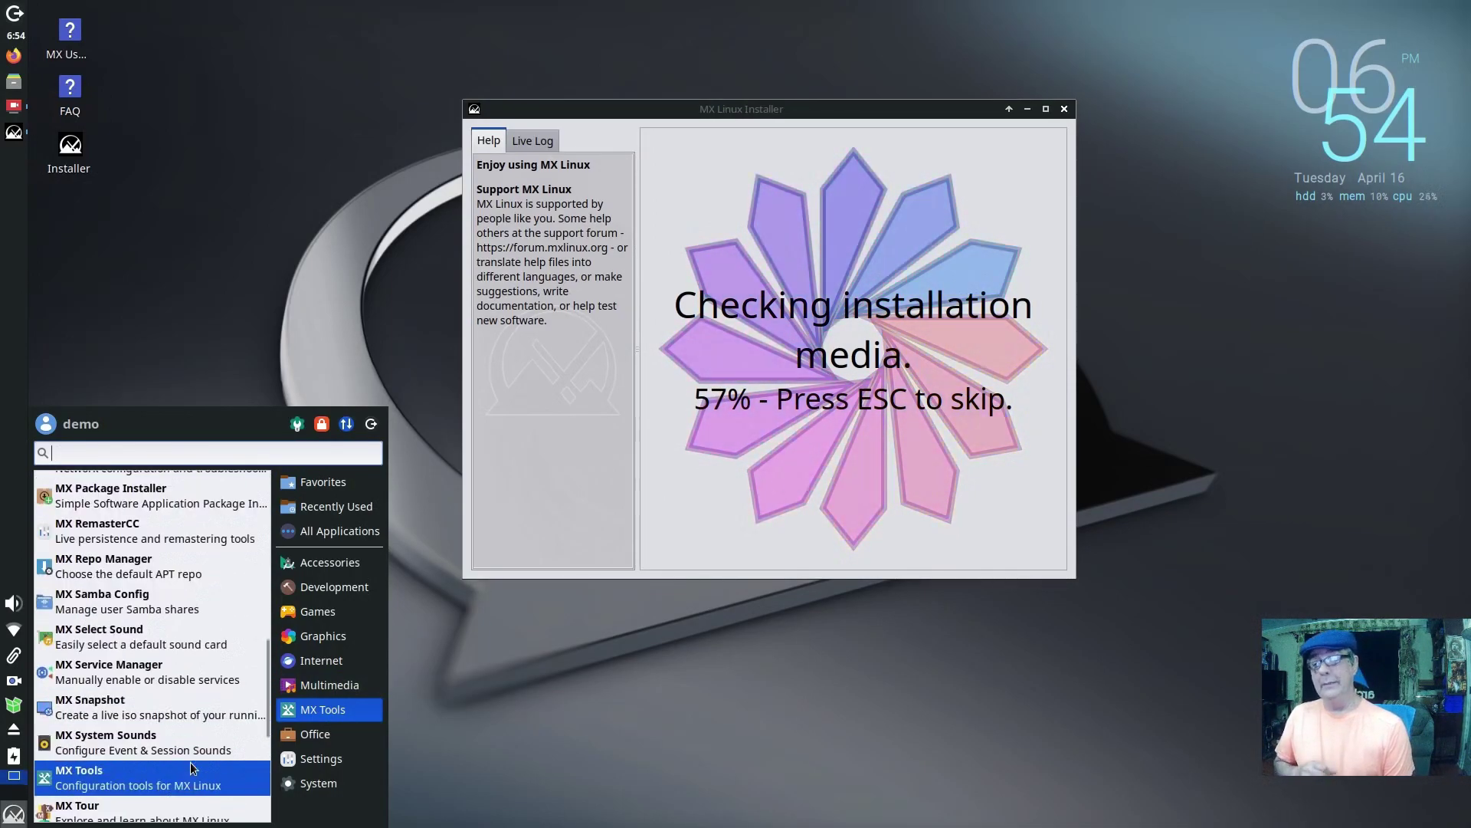
pyautogui.scroll(-5, 191, 766)
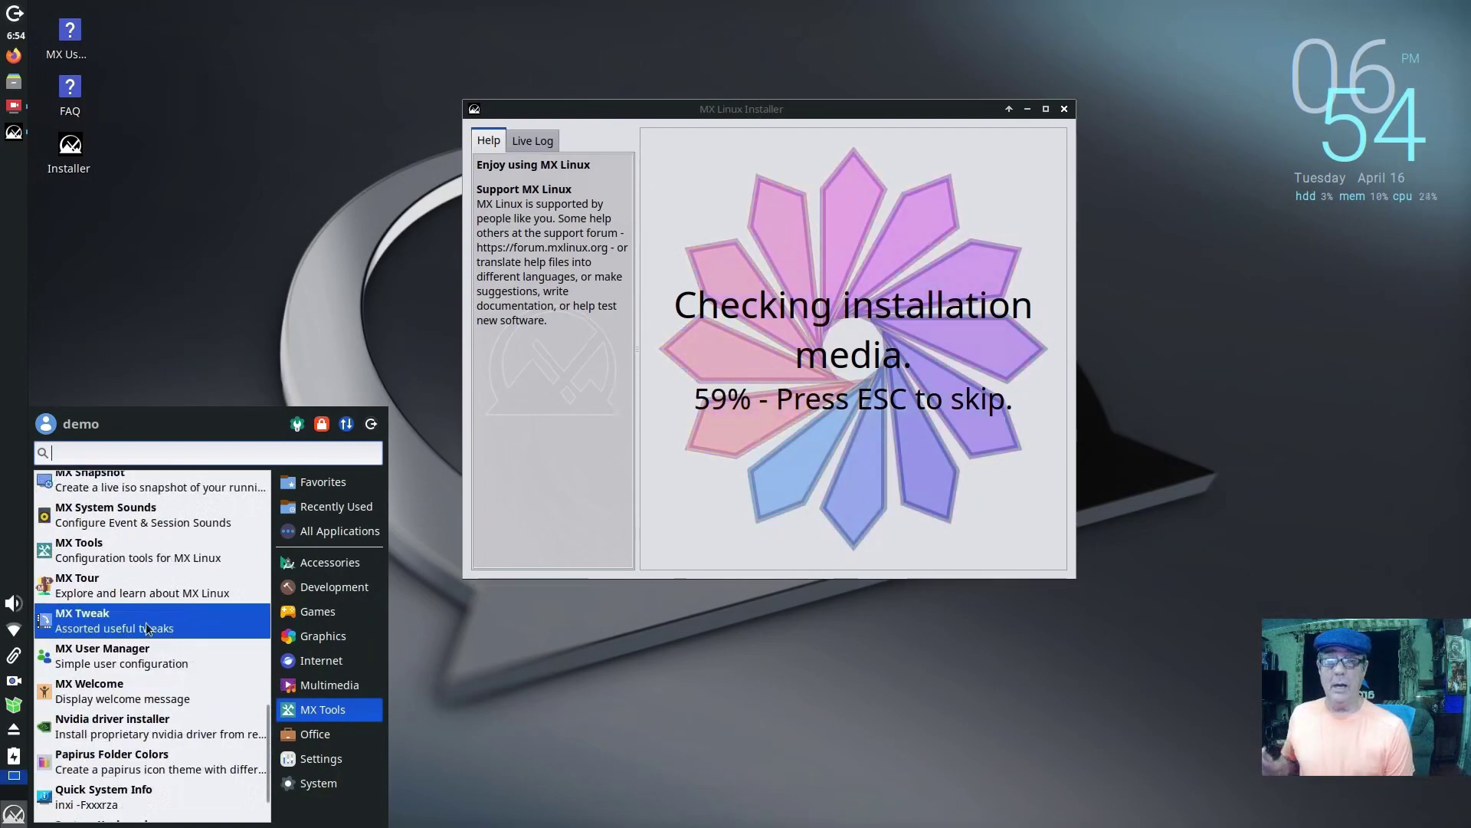
# Step: Launch MX Tweak and apply a horizontal panel layout, moving the panel to the bottom
pyautogui.click(148, 629)
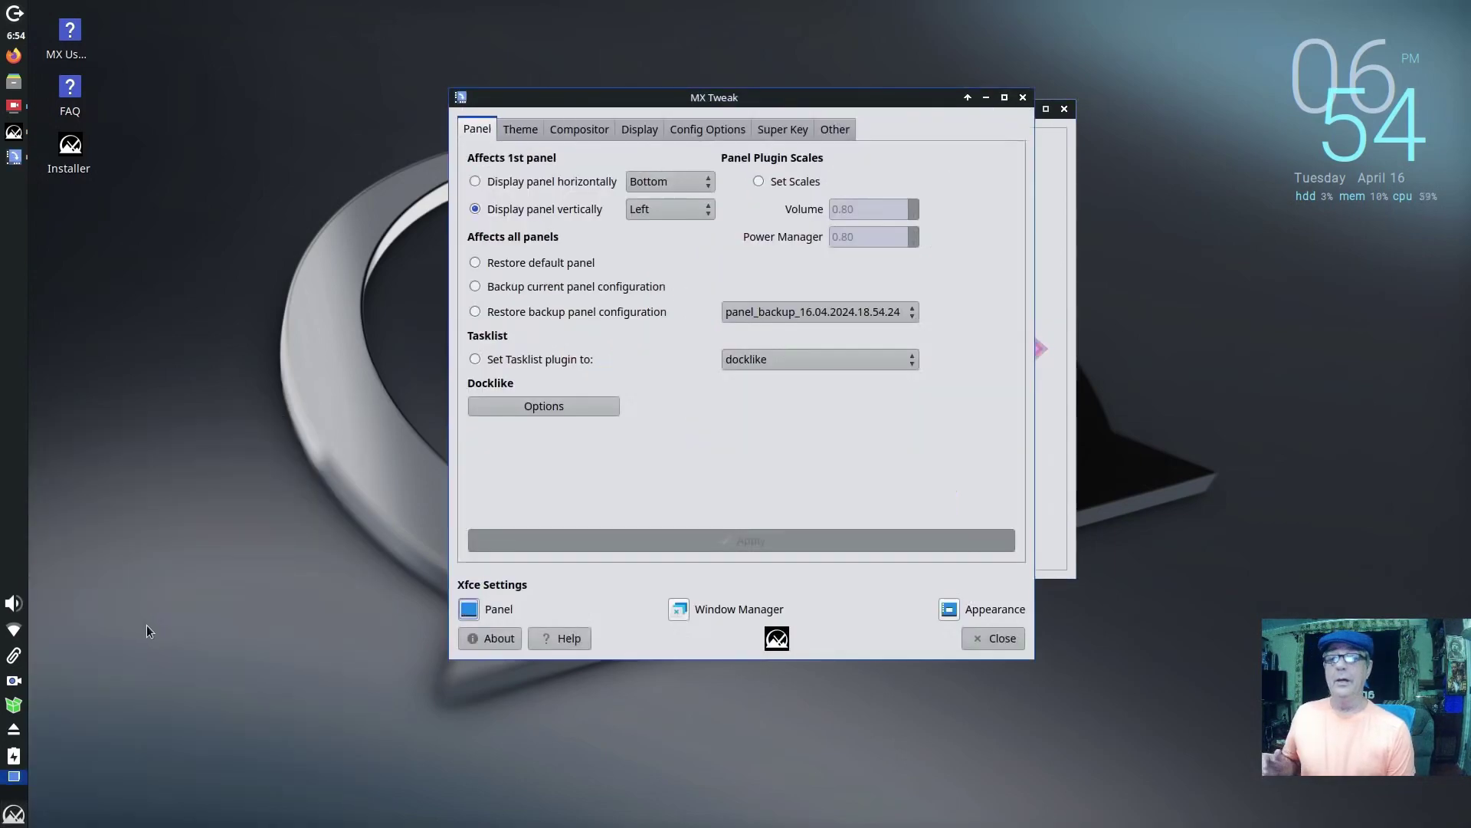
pyautogui.moveTo(797, 104); pyautogui.dragTo(541, 179)
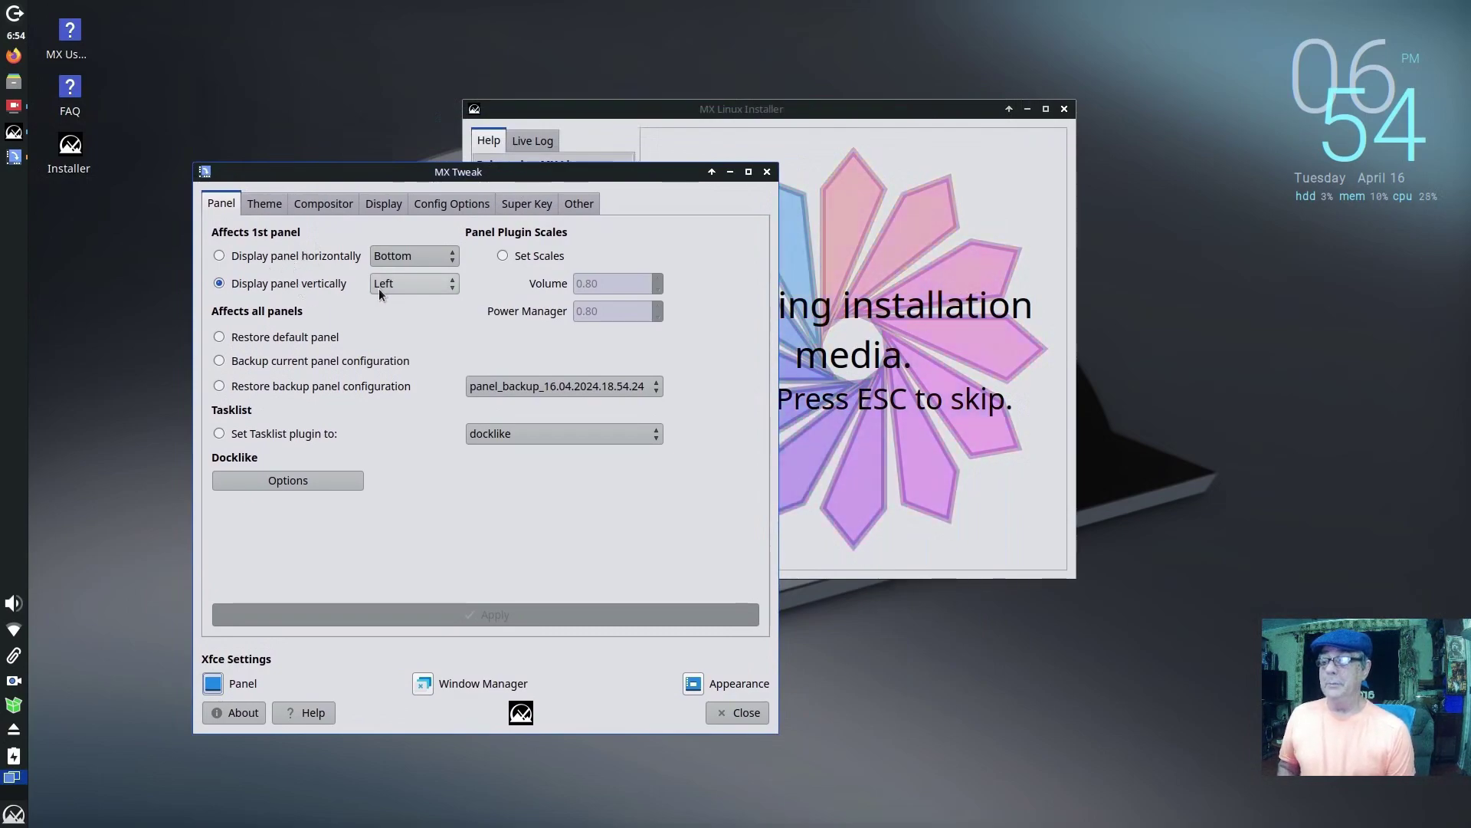
pyautogui.click(220, 257)
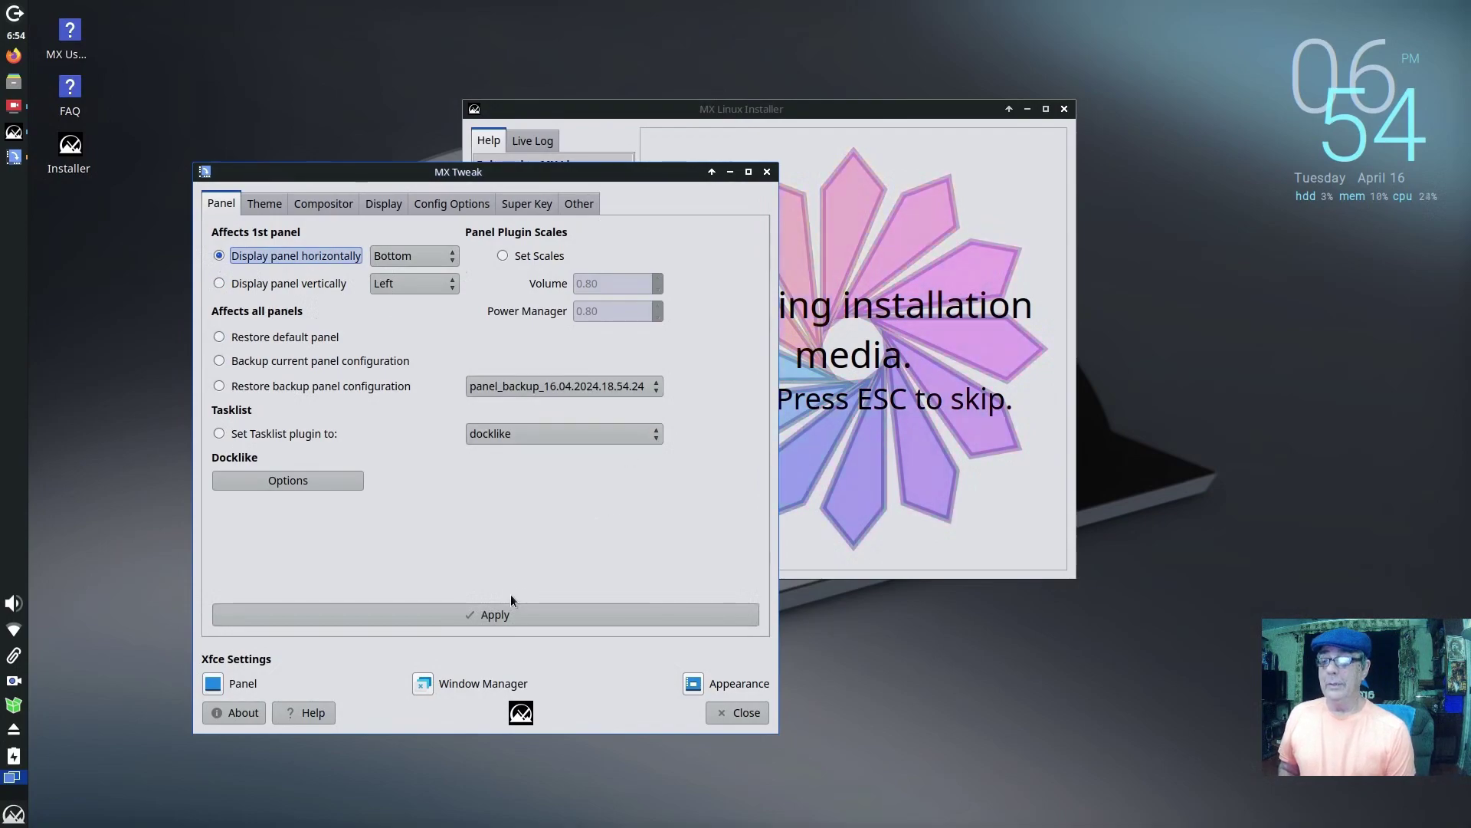
pyautogui.click(506, 618)
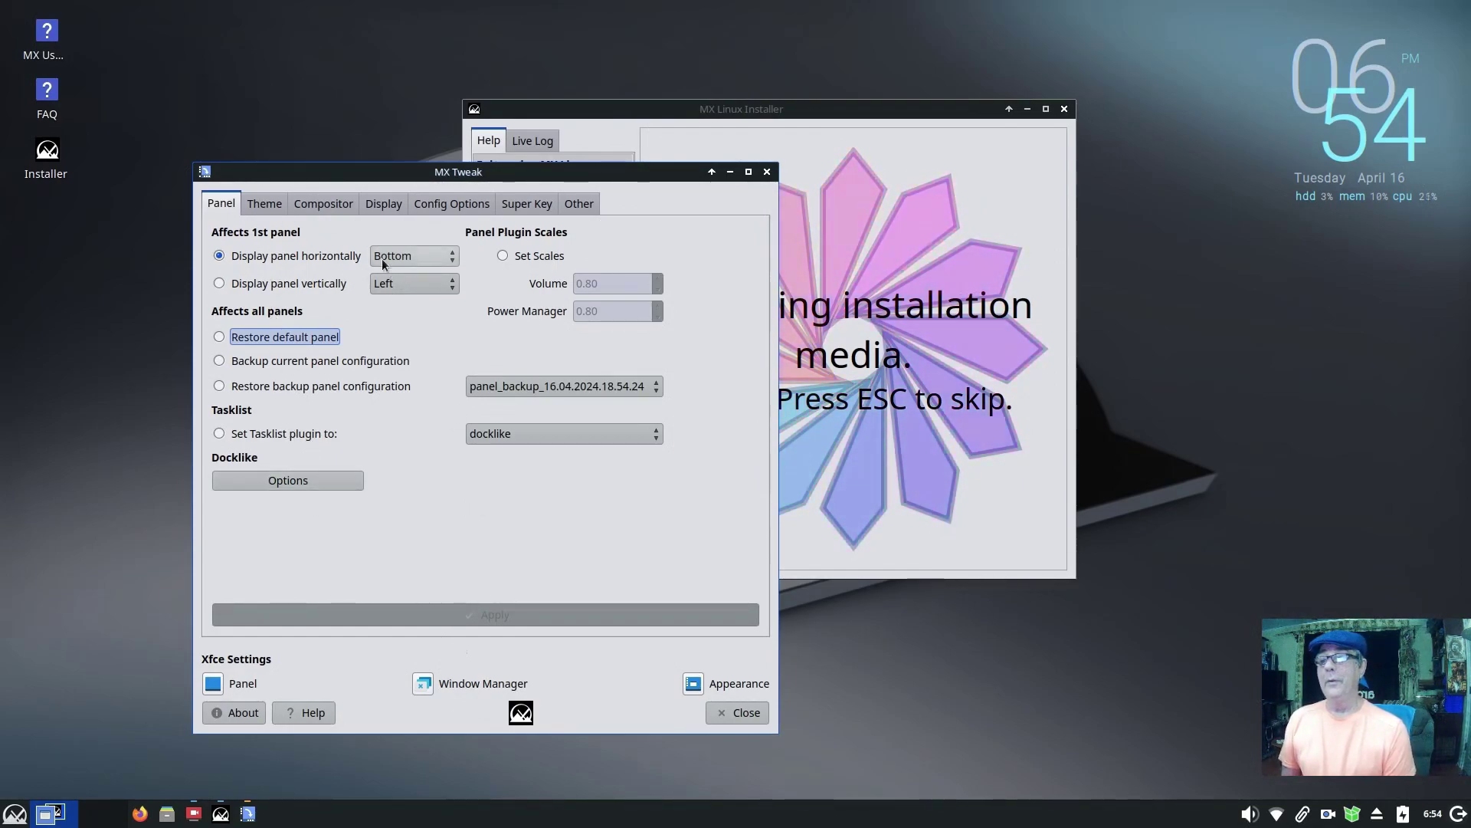
# Step: Review the Theme, Compositor, Config Options, Super Key, Other and Panel tabs, then close MX Tweak
pyautogui.click(263, 203)
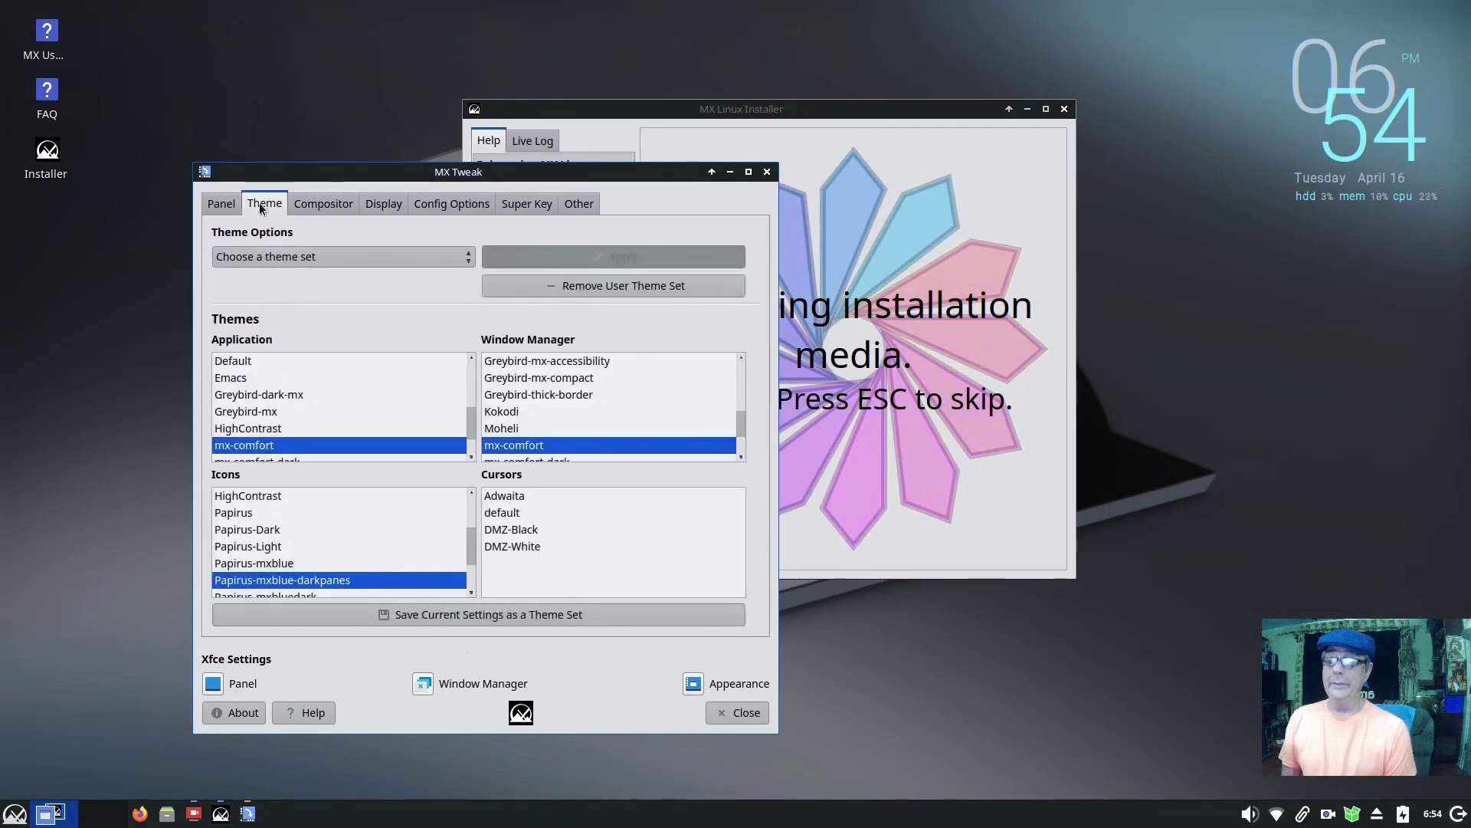
pyautogui.click(315, 202)
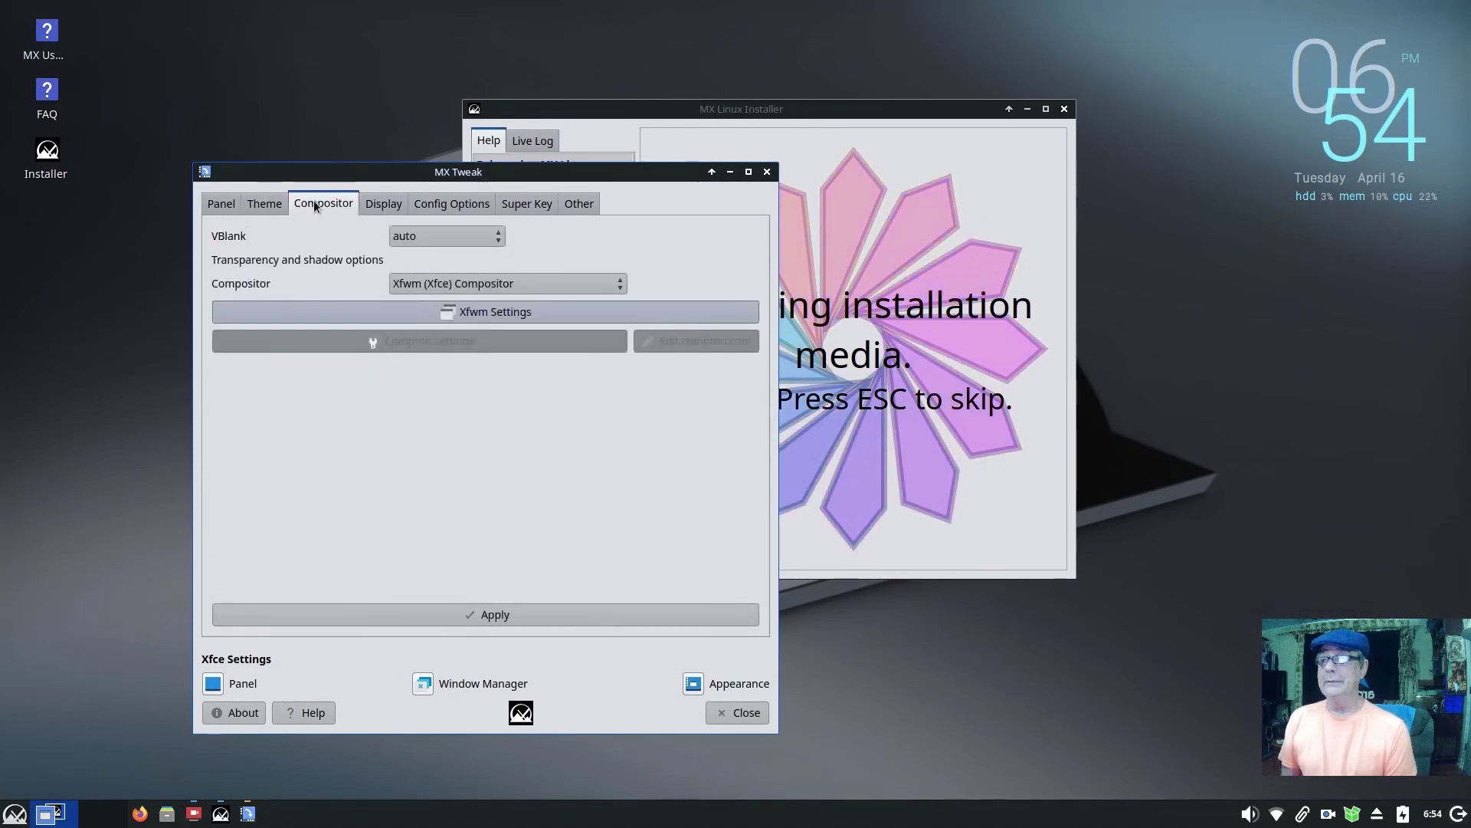
pyautogui.click(383, 205)
pyautogui.click(434, 203)
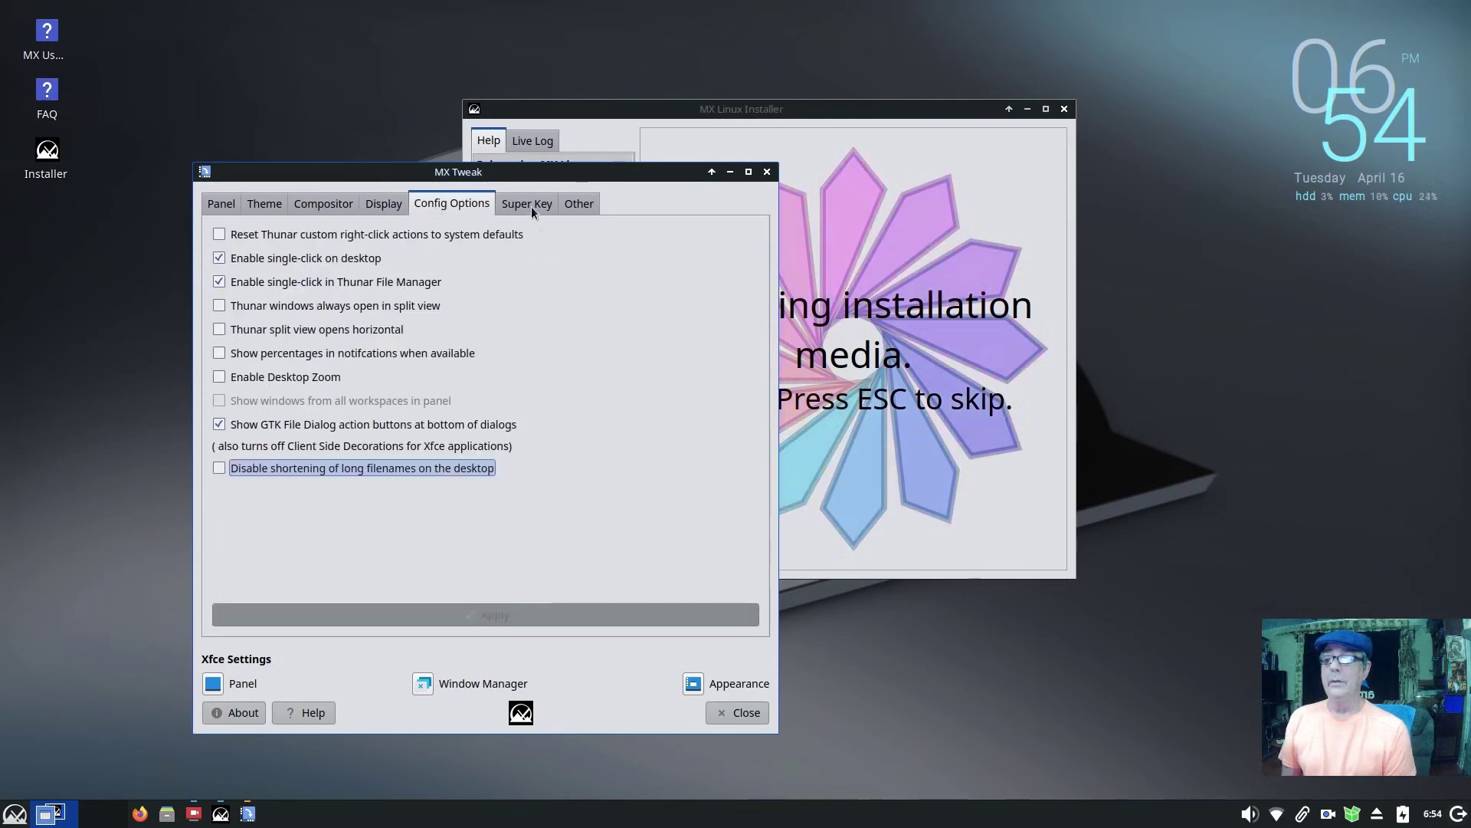
pyautogui.click(531, 205)
pyautogui.click(579, 205)
pyautogui.click(527, 203)
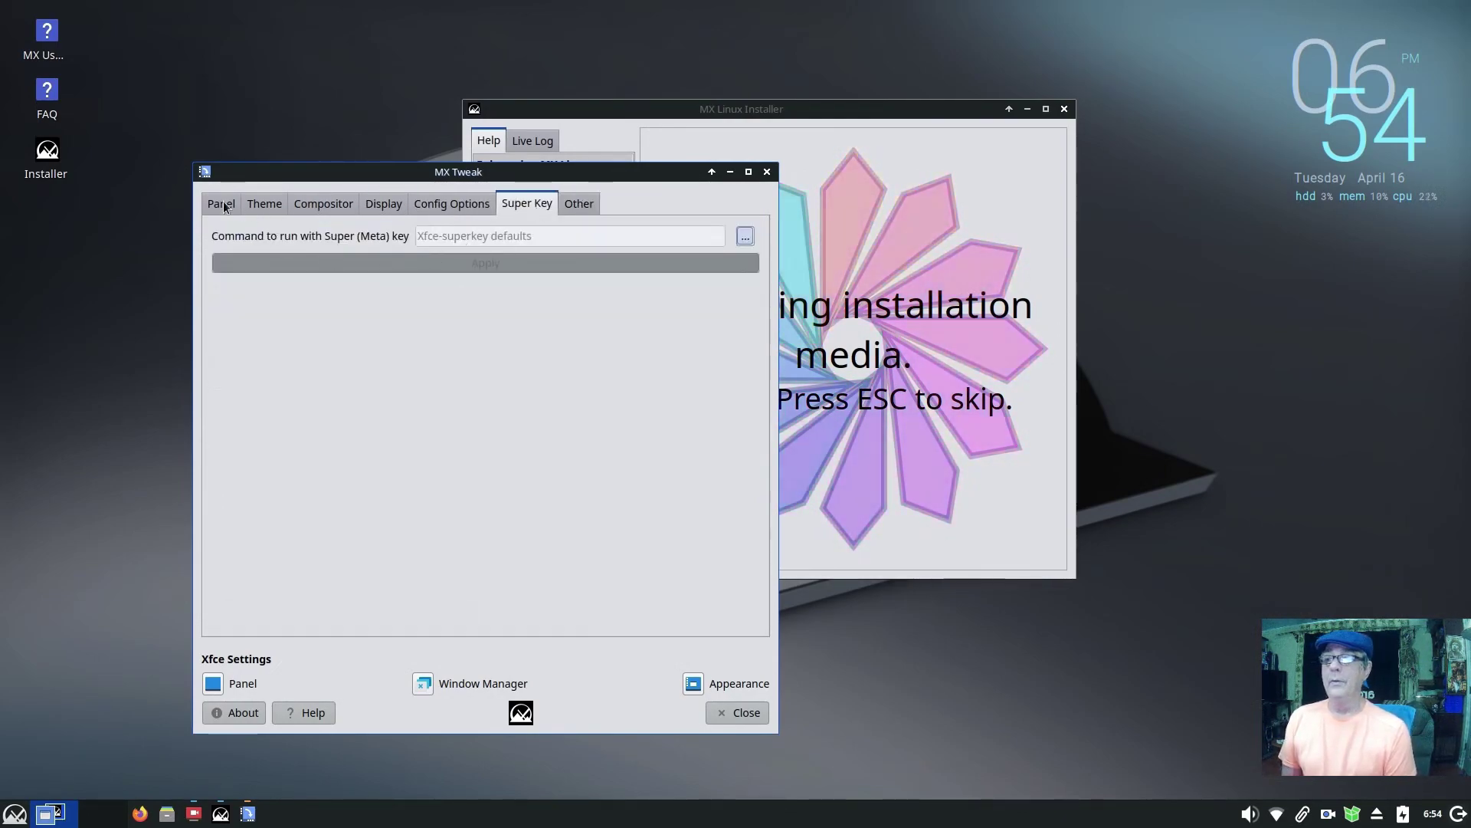
pyautogui.click(224, 206)
pyautogui.press('Escape')
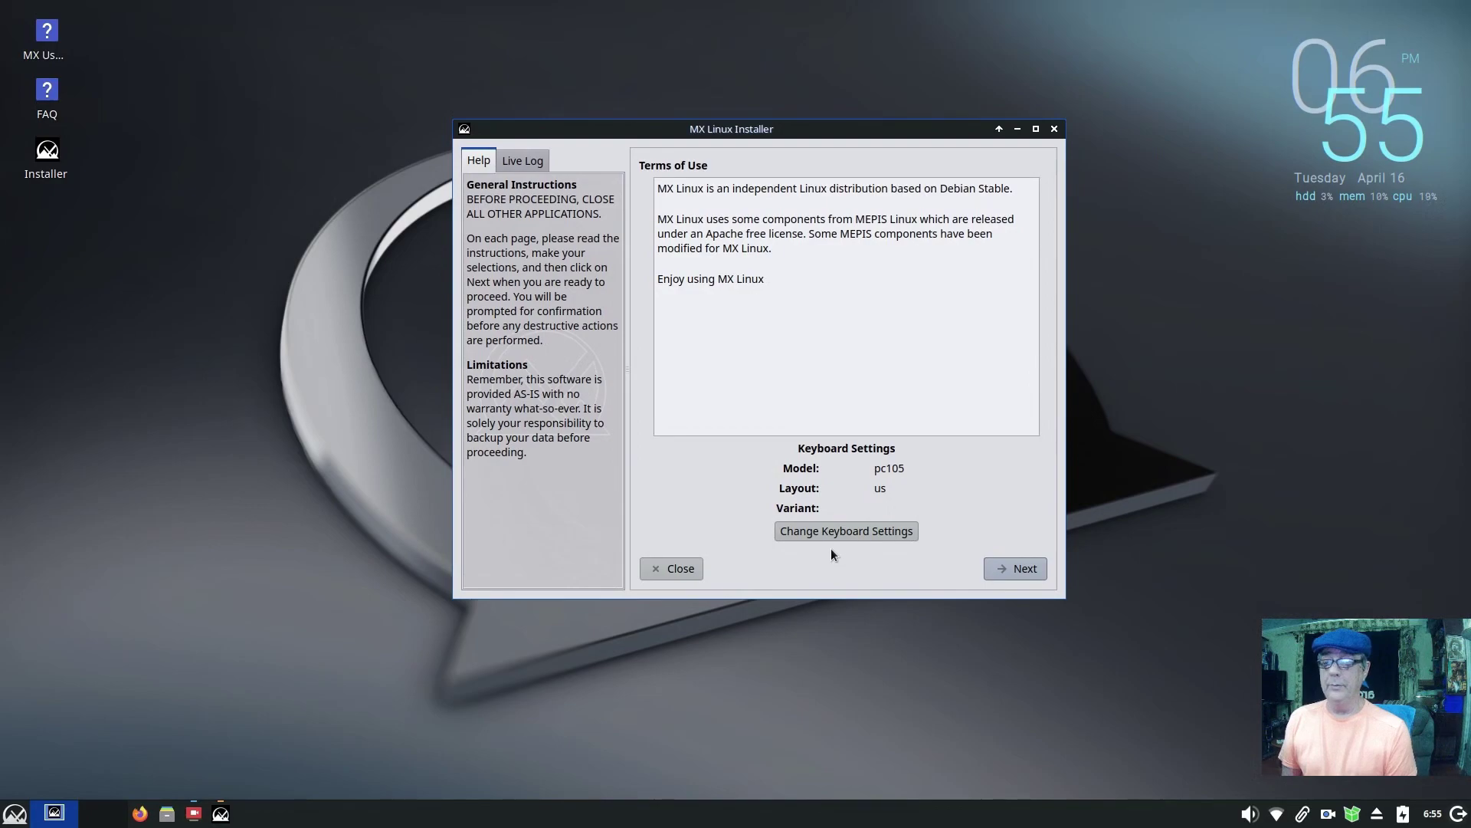
# Step: Check the keyboard settings without changing them and accept the Terms of Use
pyautogui.click(835, 535)
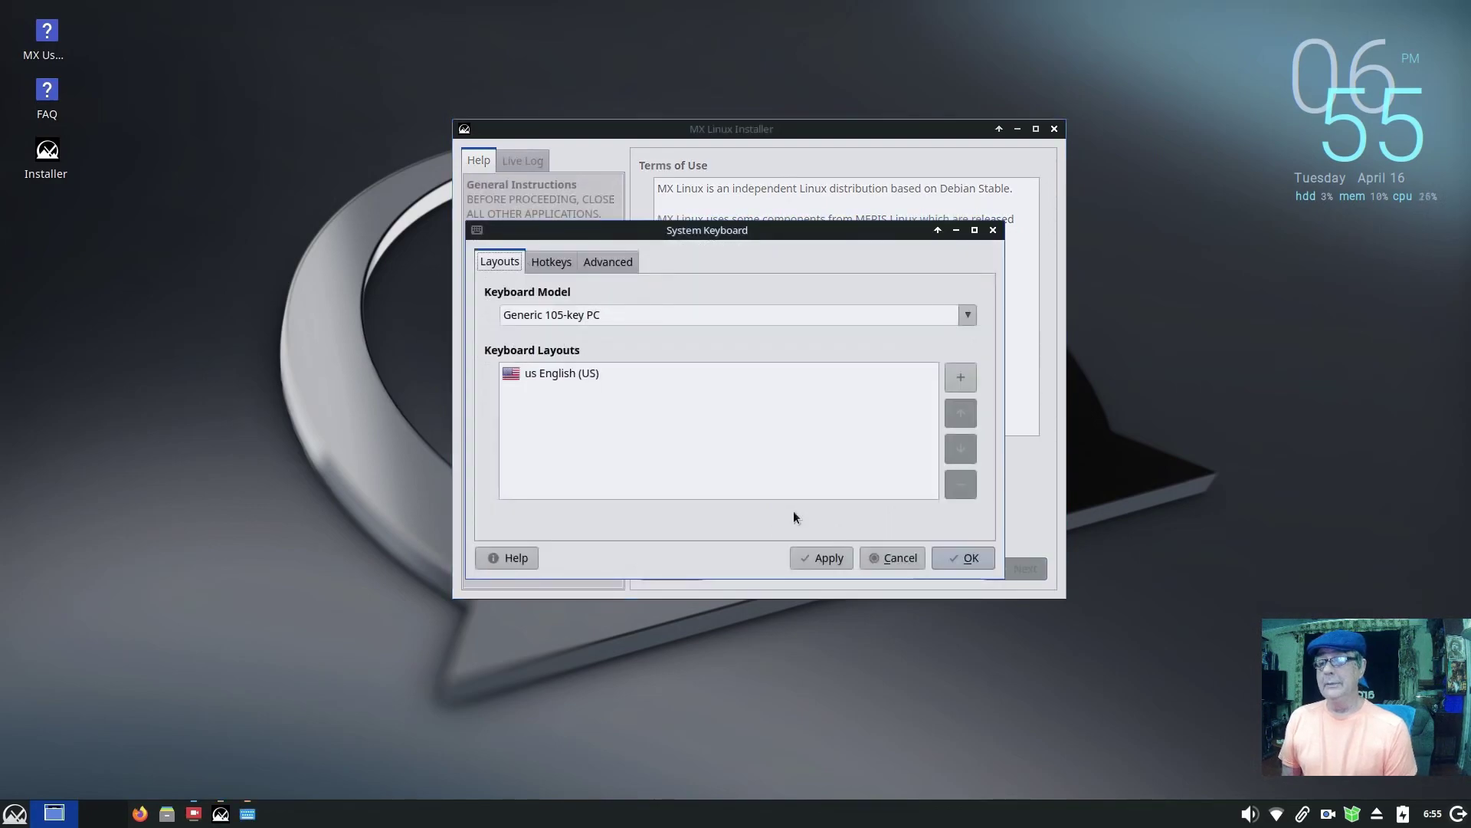
pyautogui.click(888, 558)
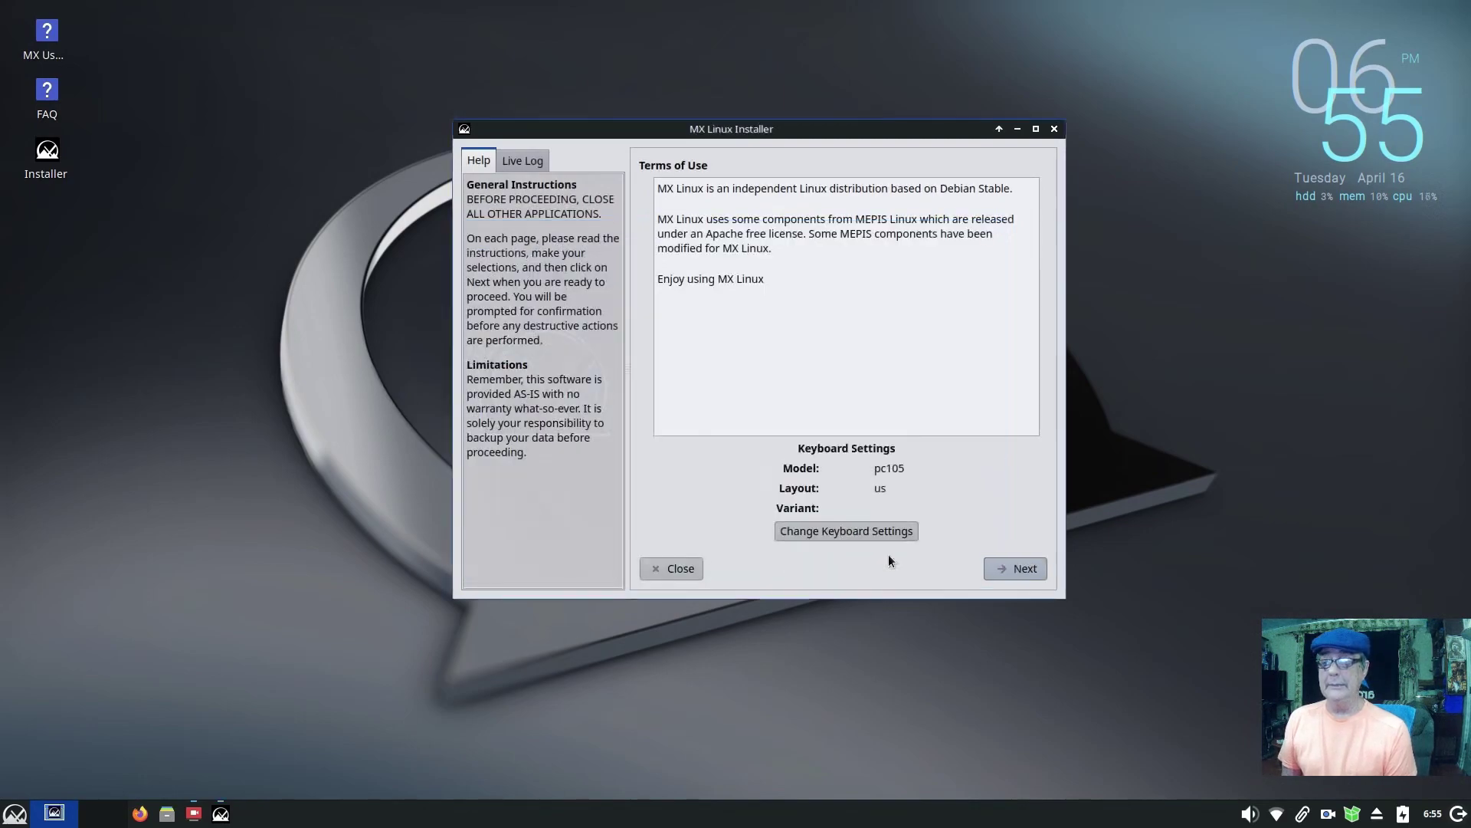
pyautogui.click(1005, 571)
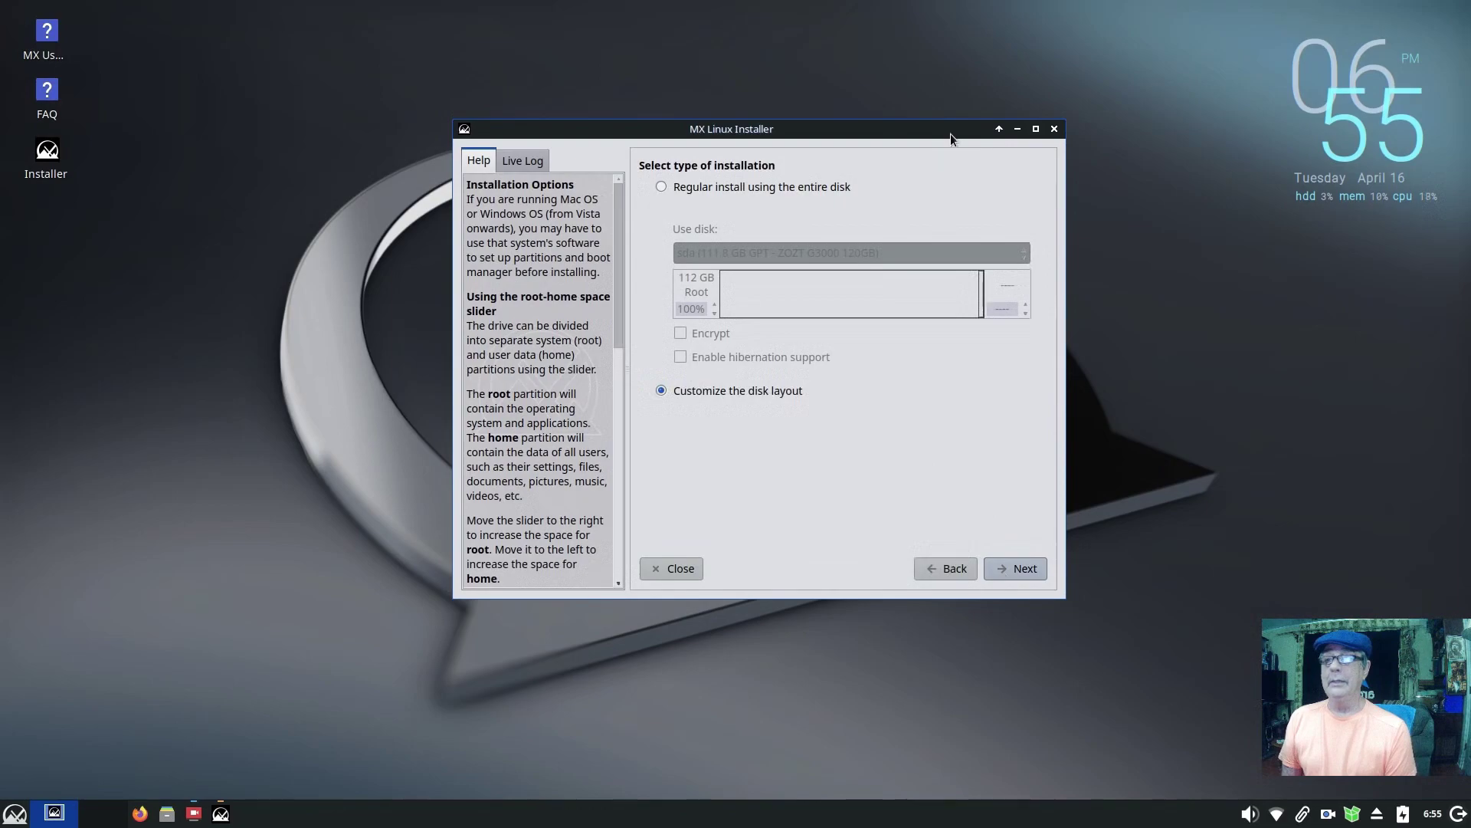
# Step: Choose 'Customize the disk layout' instead of the entire disk and continue to partitions
pyautogui.moveTo(950, 133); pyautogui.dragTo(907, 154)
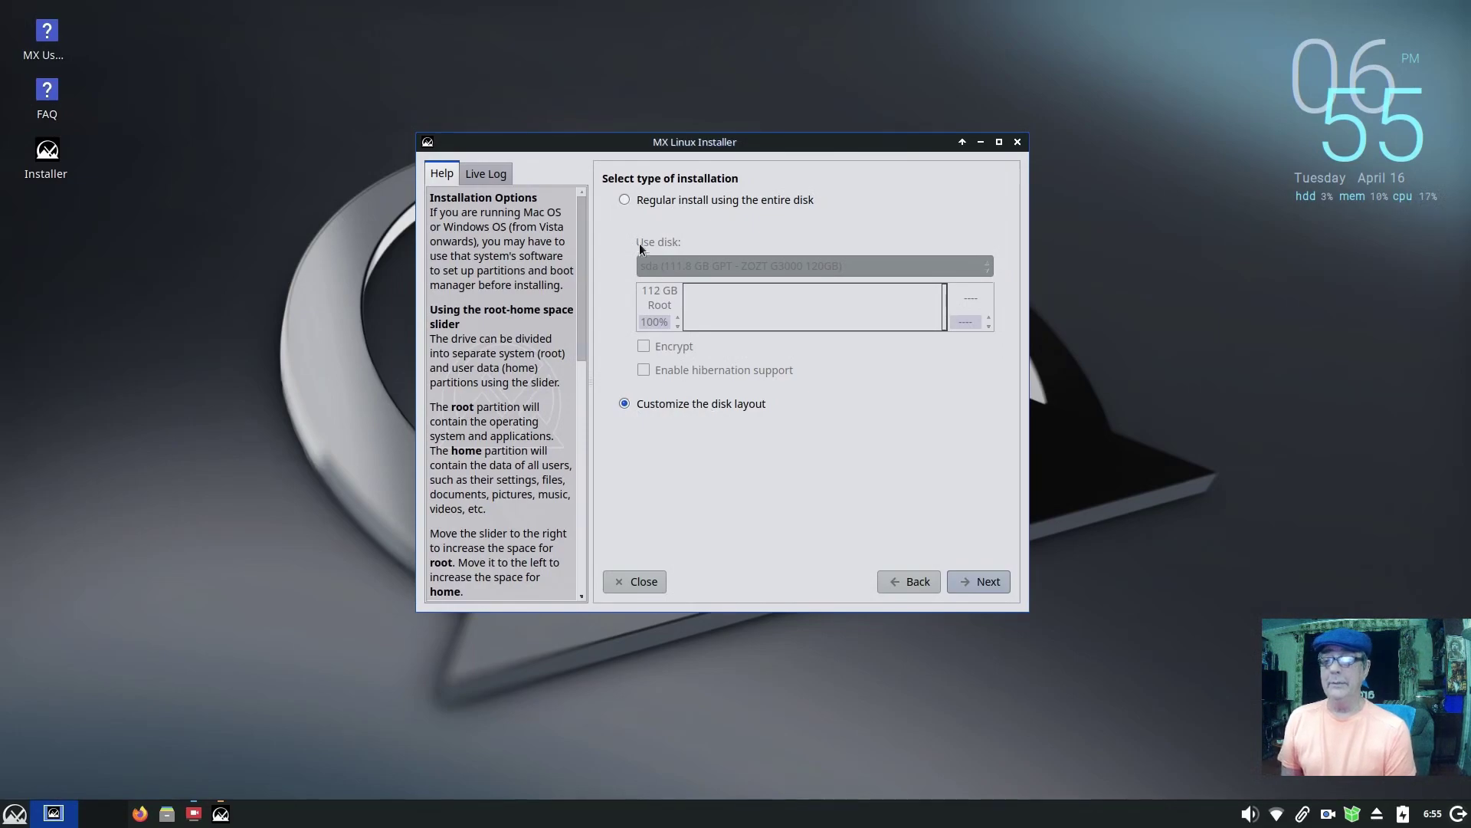
pyautogui.click(627, 202)
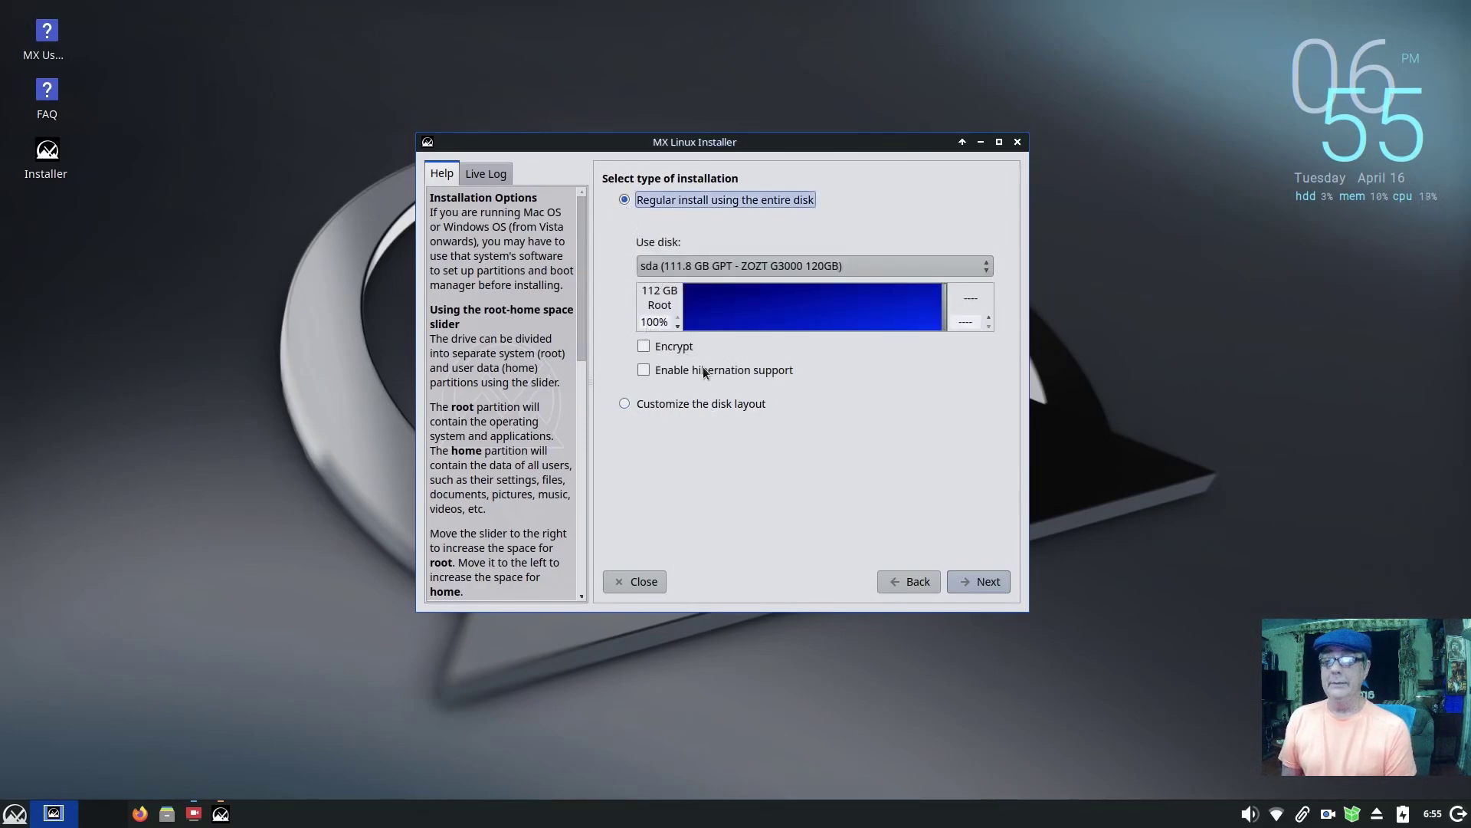
pyautogui.click(625, 404)
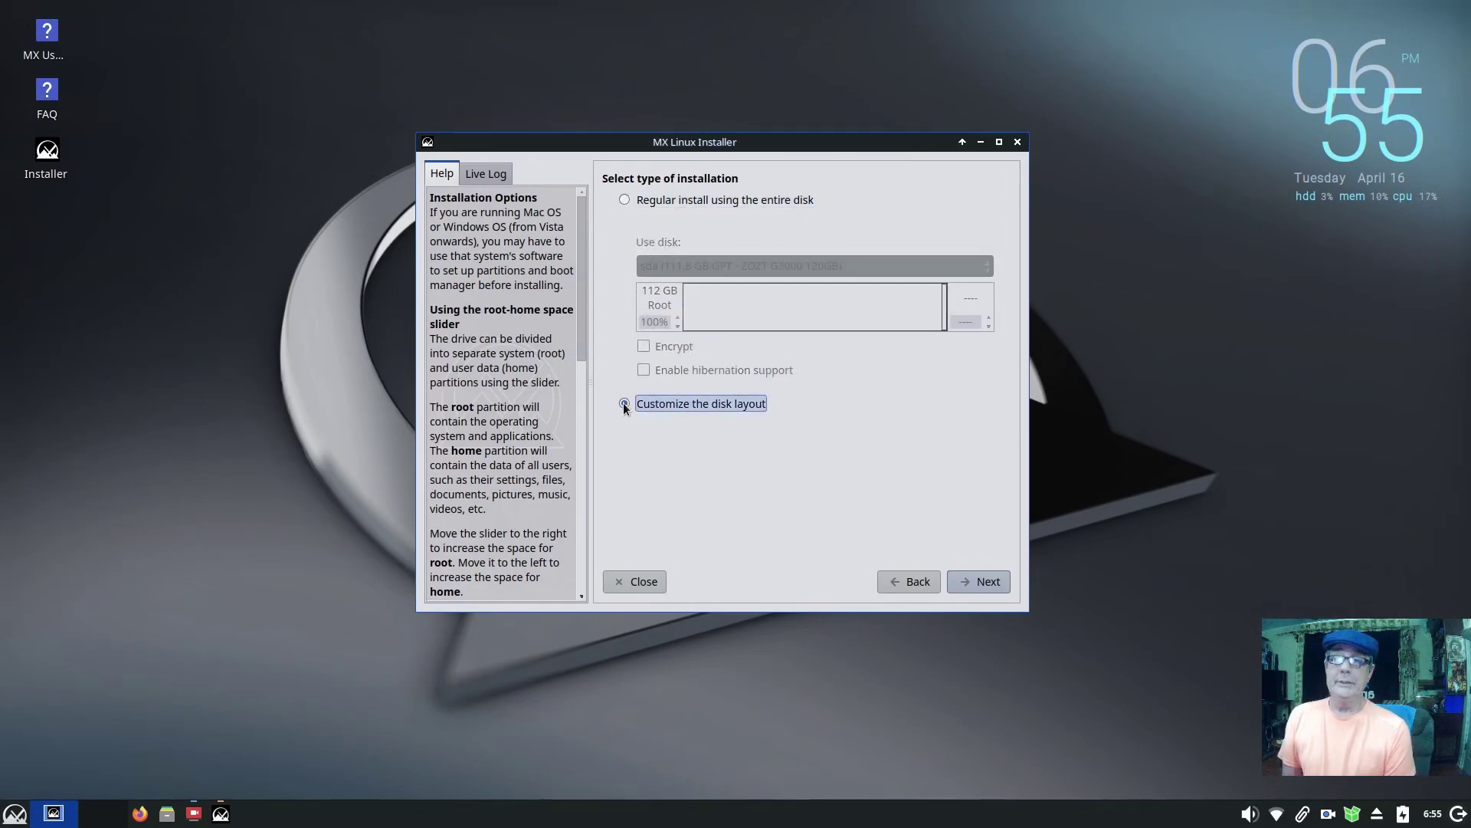
pyautogui.click(974, 581)
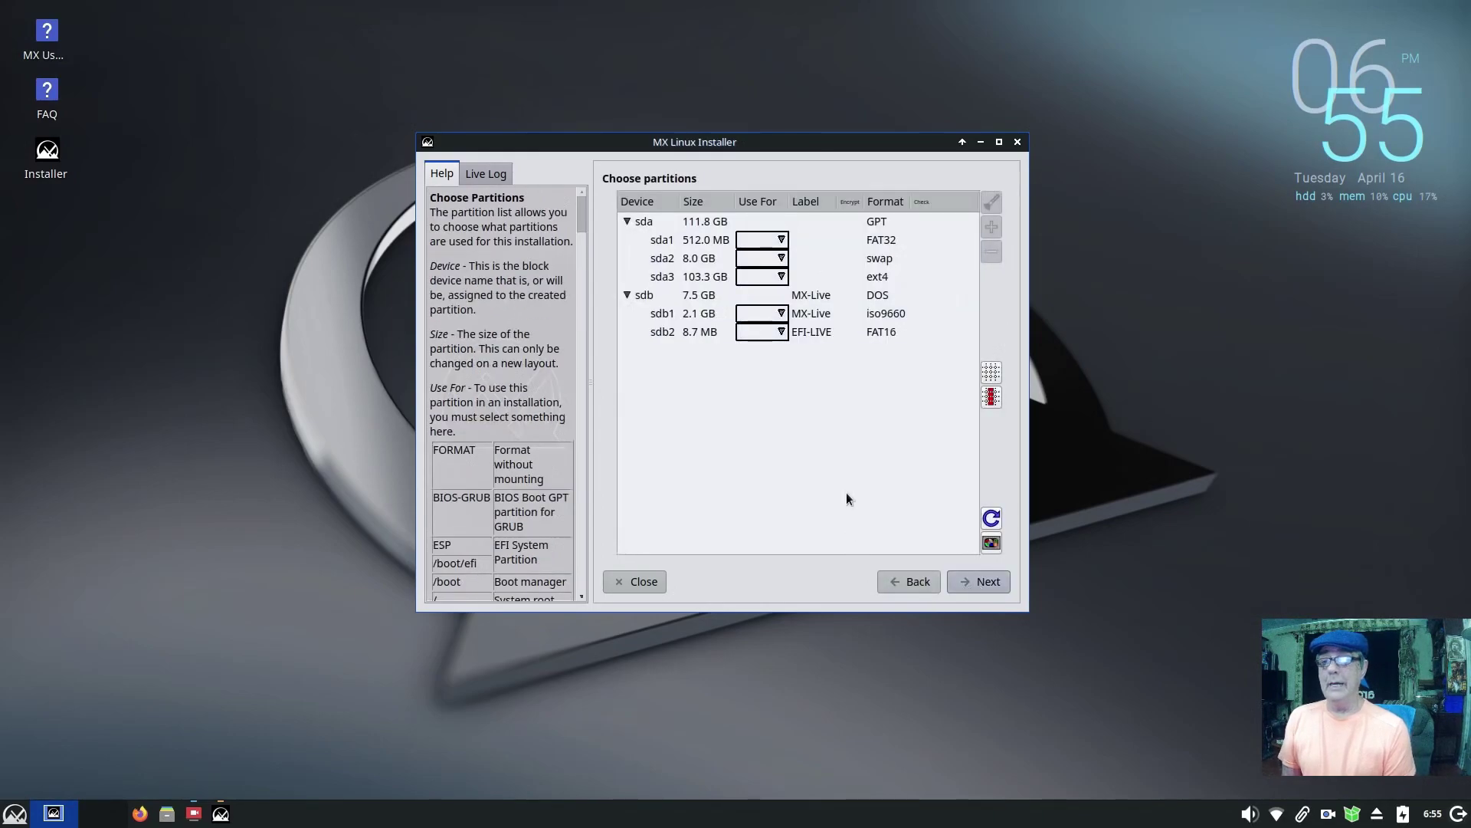
# Step: Assign sda1 as ESP, sda2 as SWAP and sda3 as root (/), then continue to confirmation
pyautogui.click(781, 241)
pyautogui.click(781, 242)
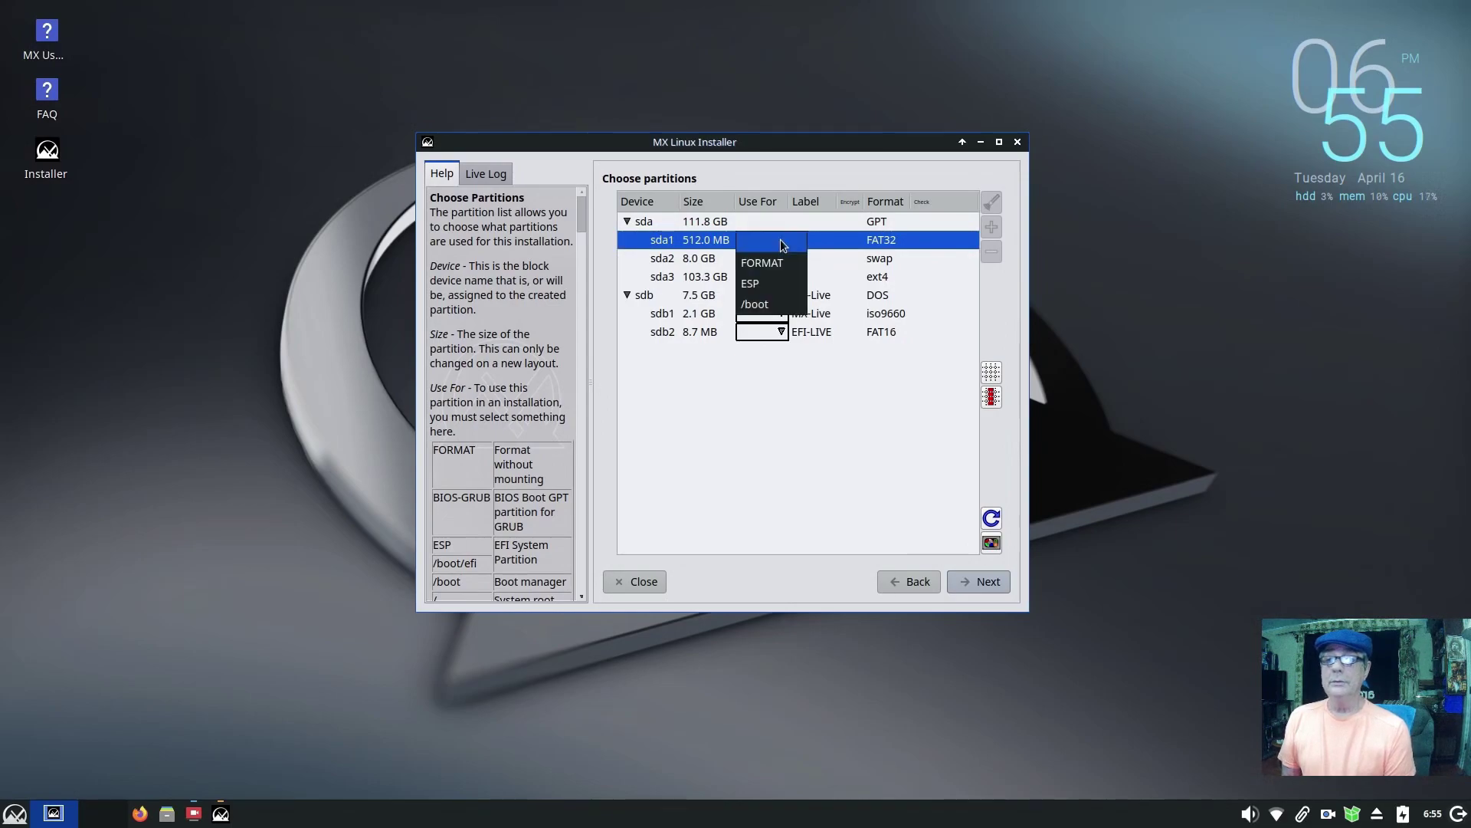
pyautogui.click(769, 288)
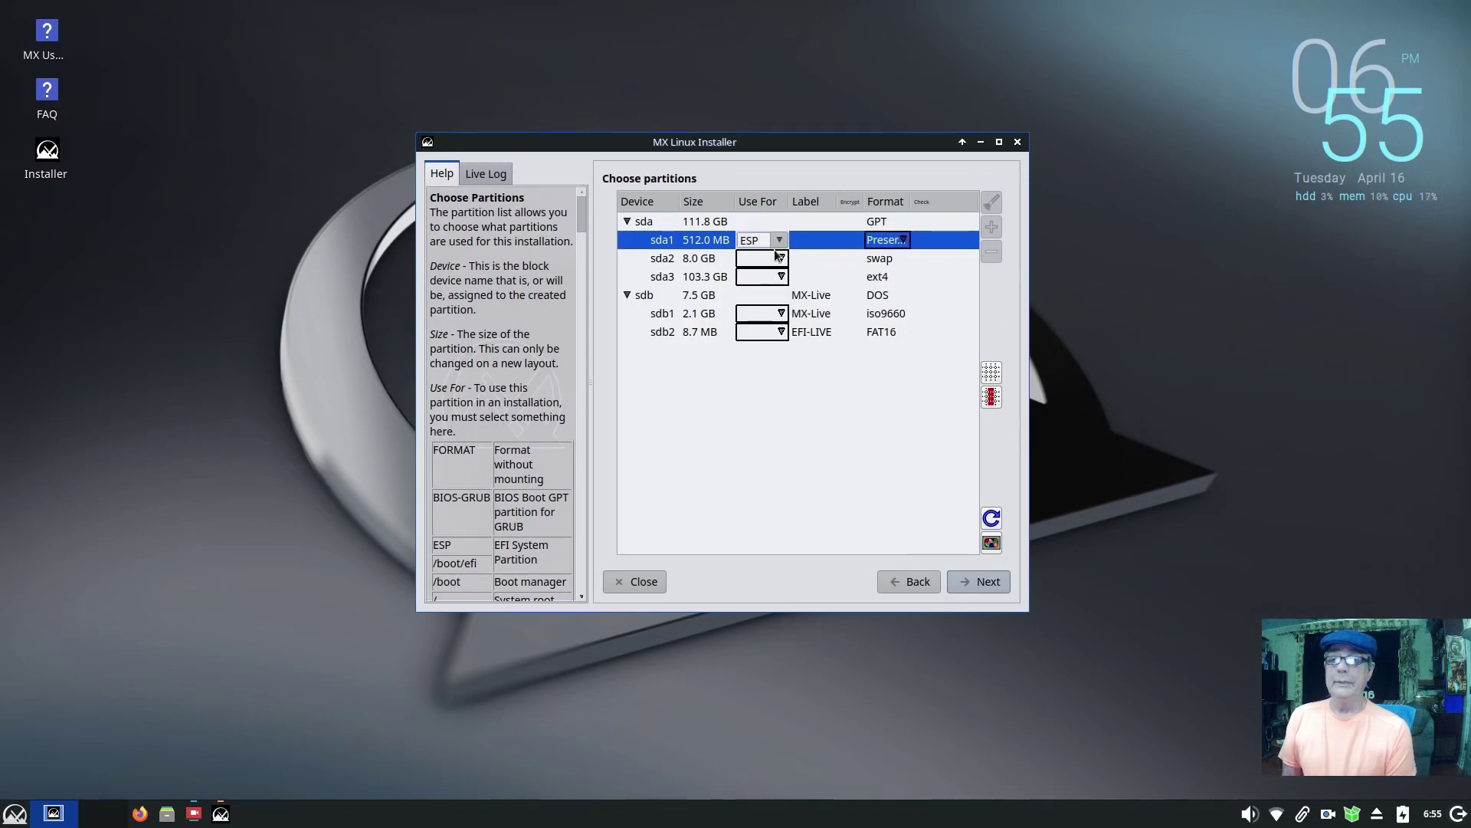
pyautogui.click(780, 258)
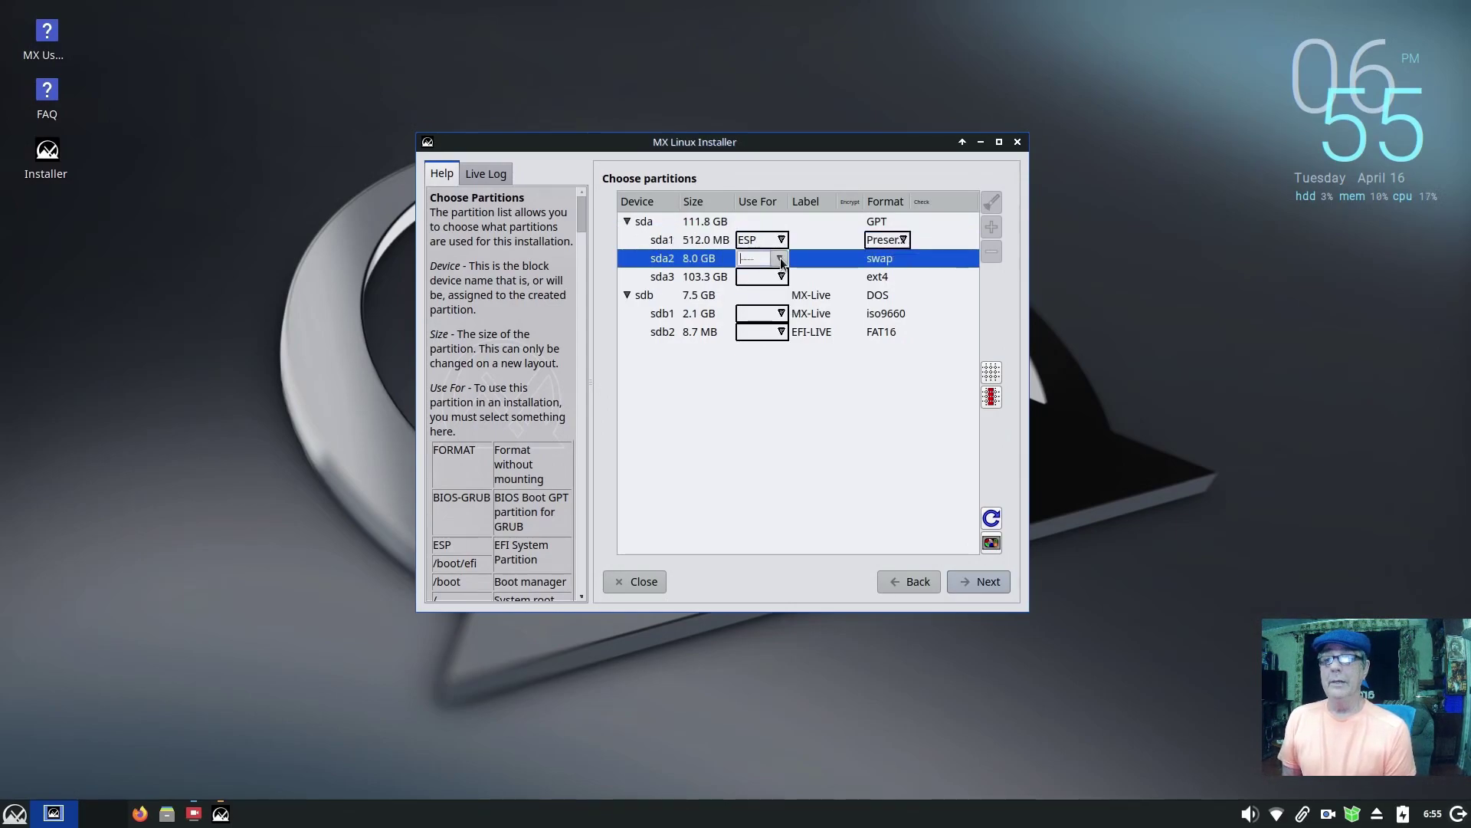
pyautogui.click(780, 259)
pyautogui.click(756, 405)
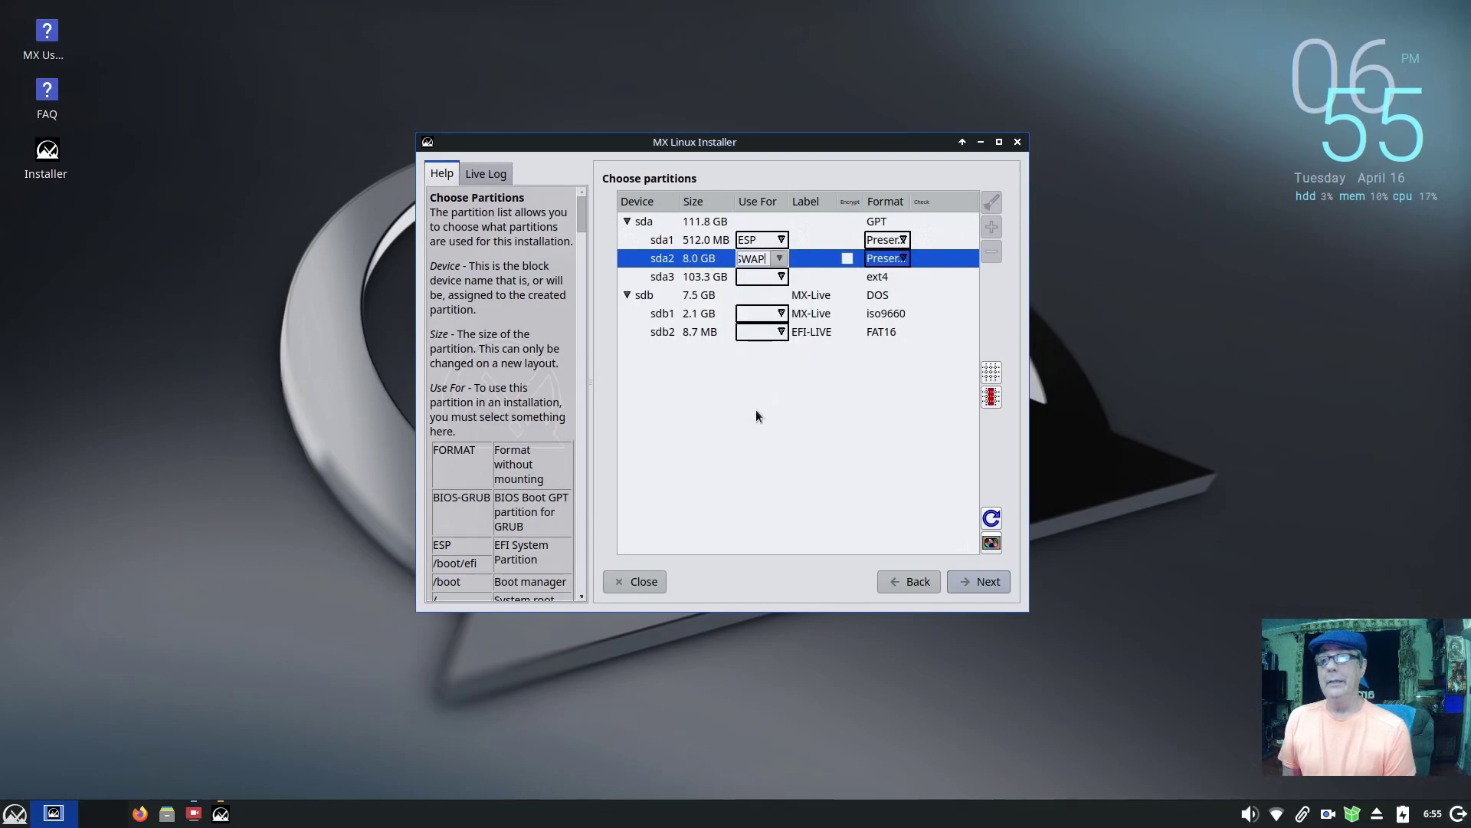
pyautogui.click(780, 277)
pyautogui.click(781, 278)
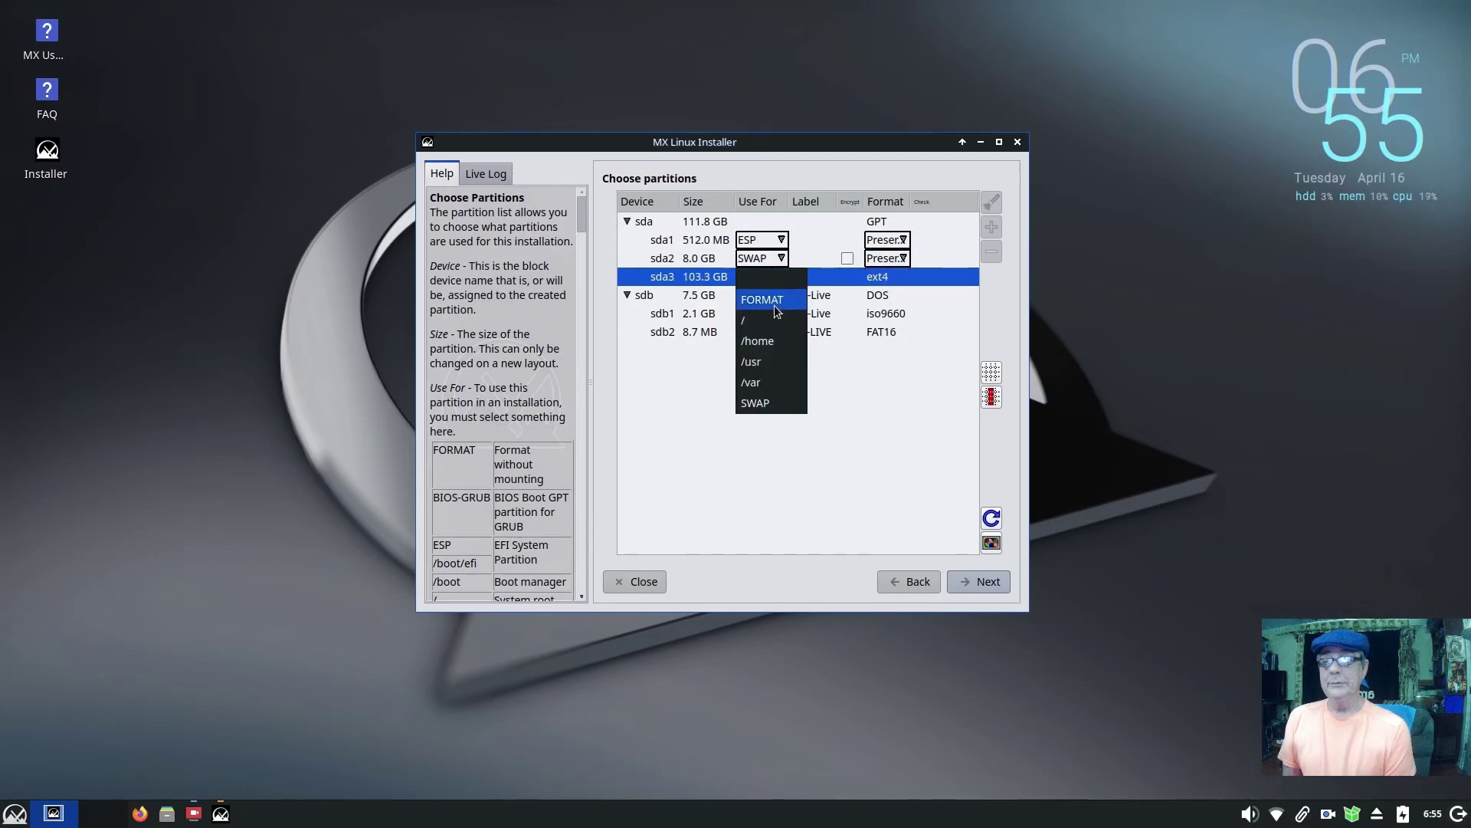
pyautogui.click(741, 311)
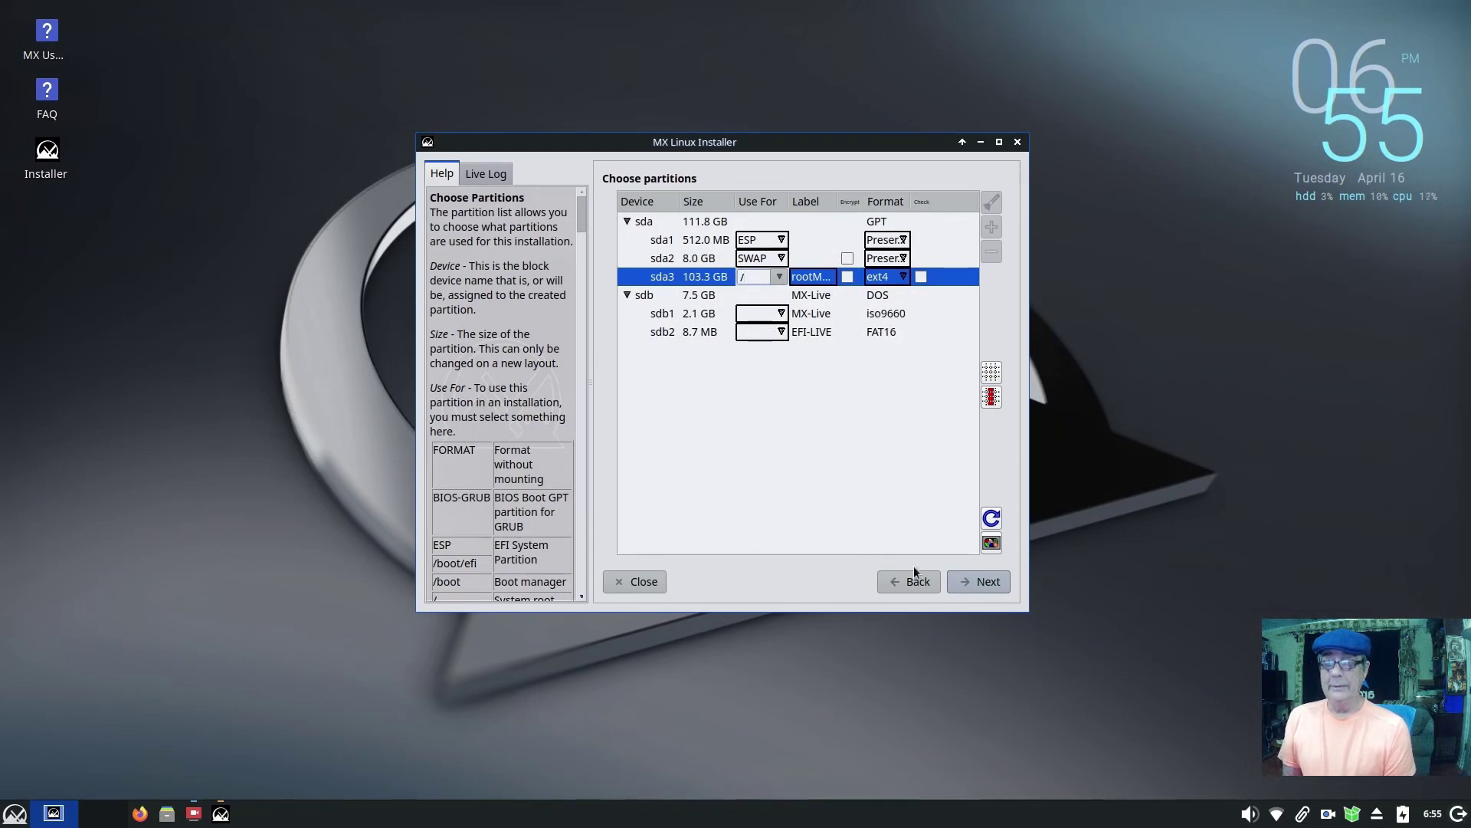
pyautogui.click(971, 582)
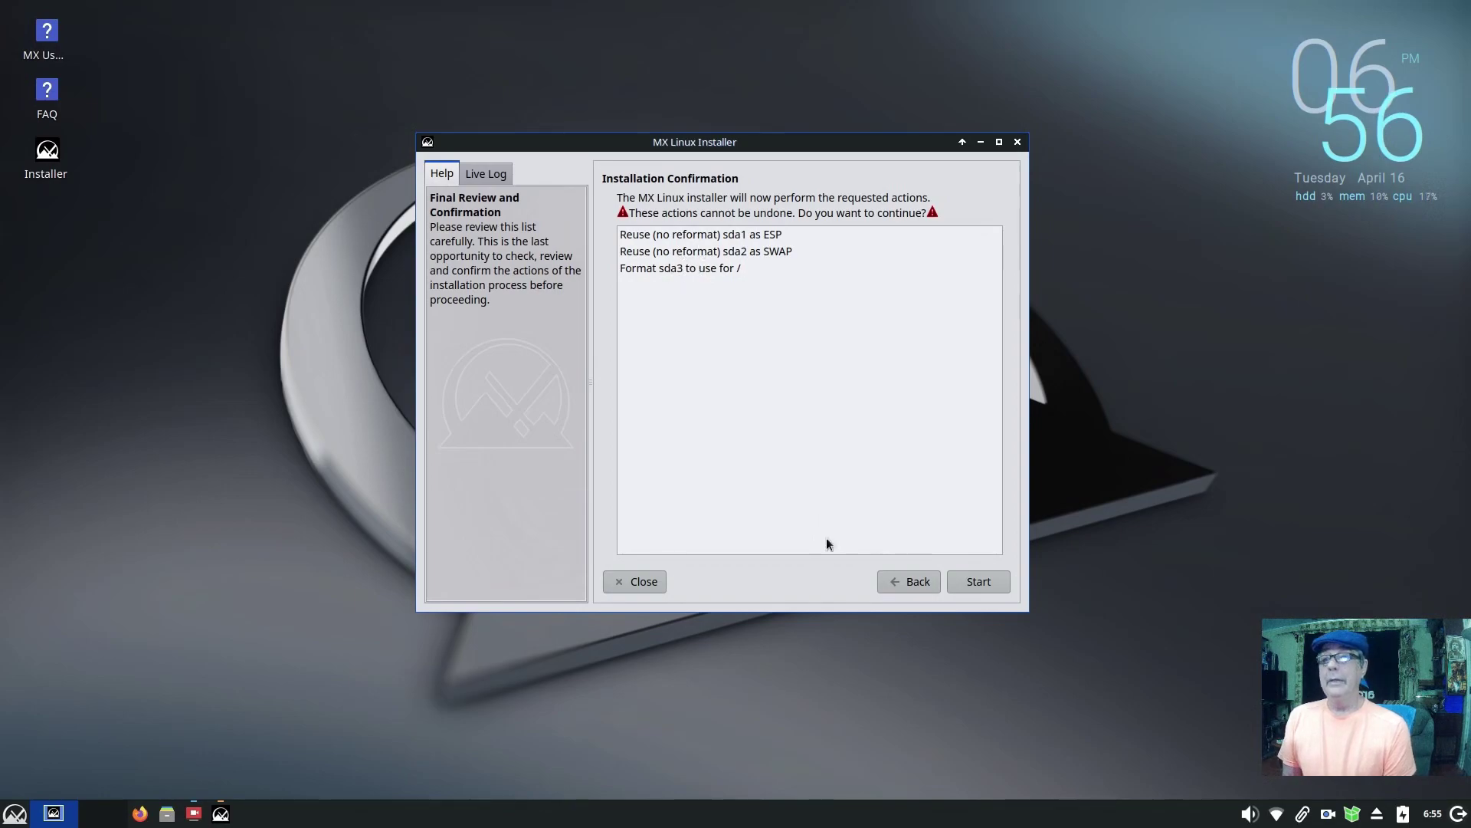
# Step: Start the installation and accept the default GRUB and computer network name settings
pyautogui.click(970, 584)
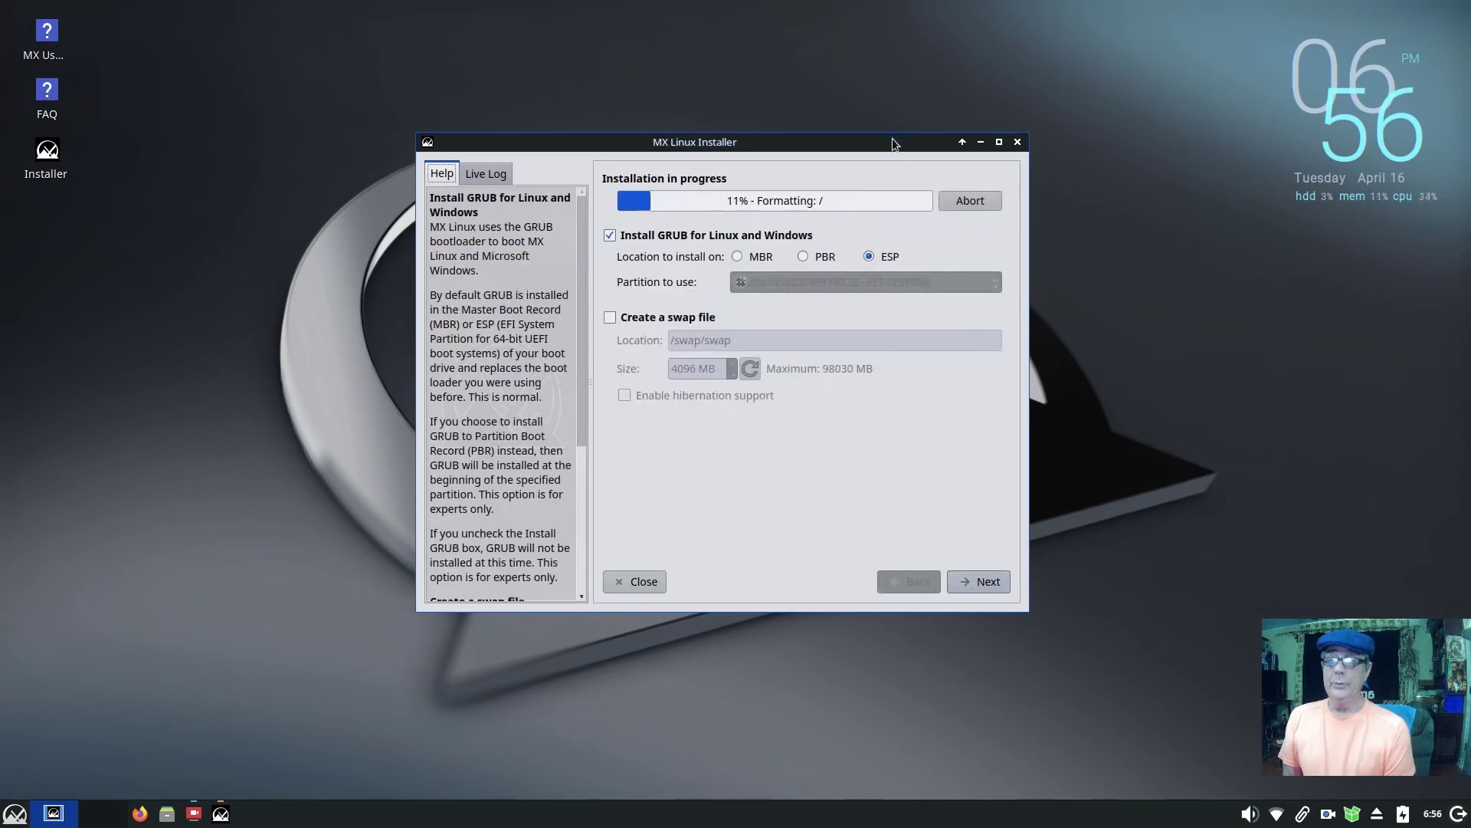
pyautogui.moveTo(892, 139); pyautogui.dragTo(940, 160)
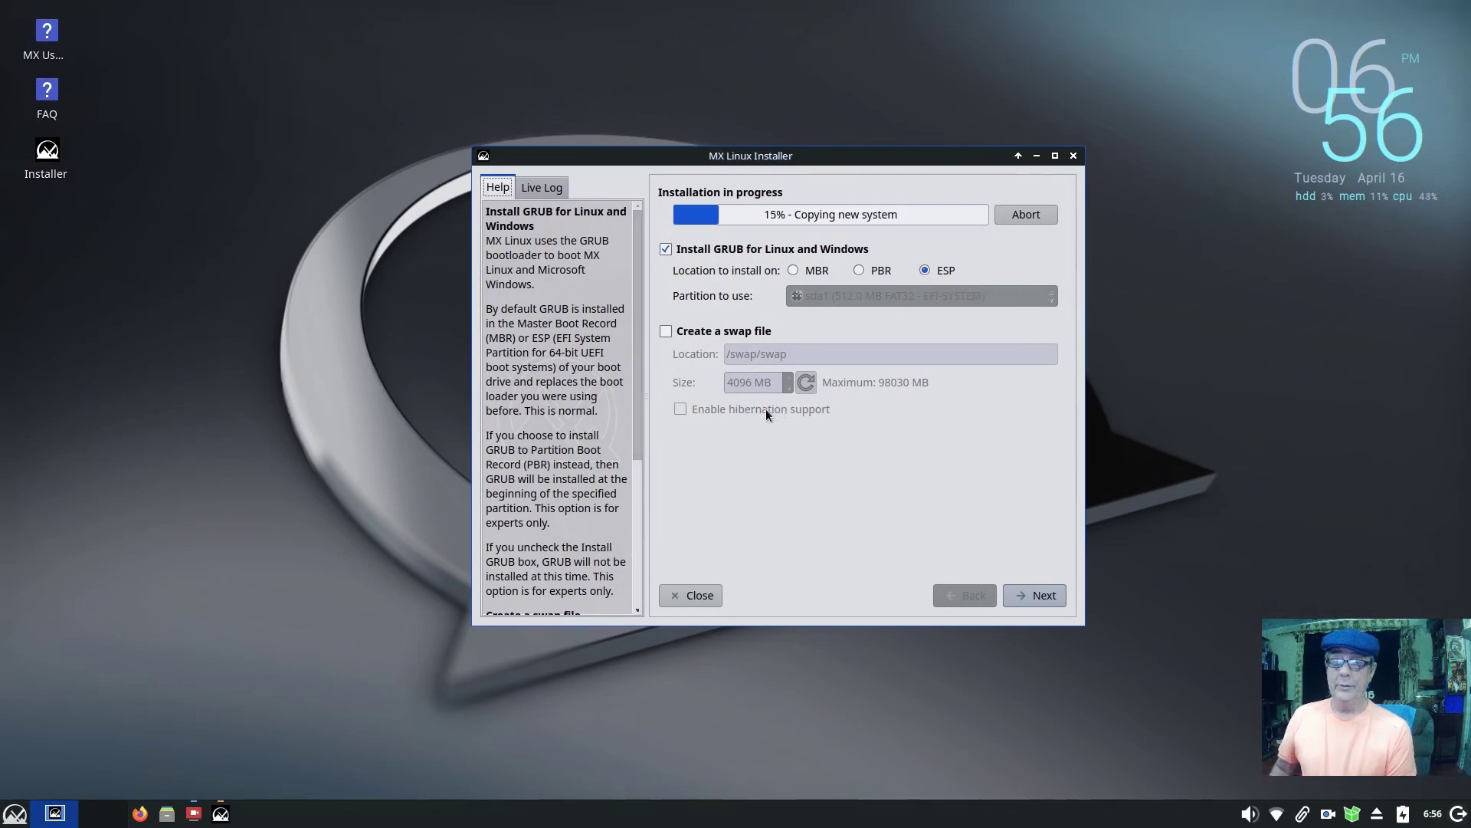
pyautogui.click(1042, 594)
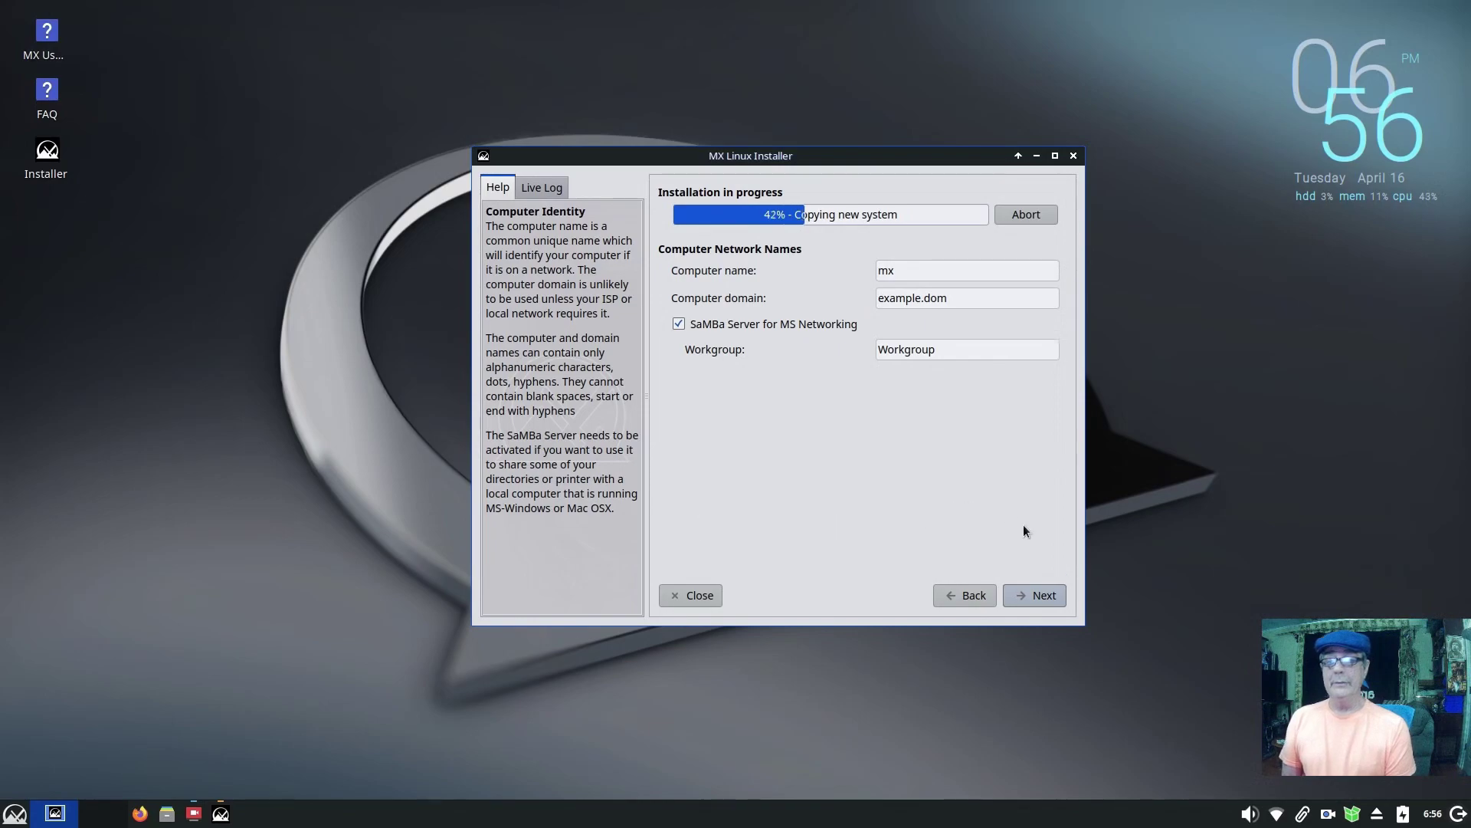
pyautogui.click(1035, 595)
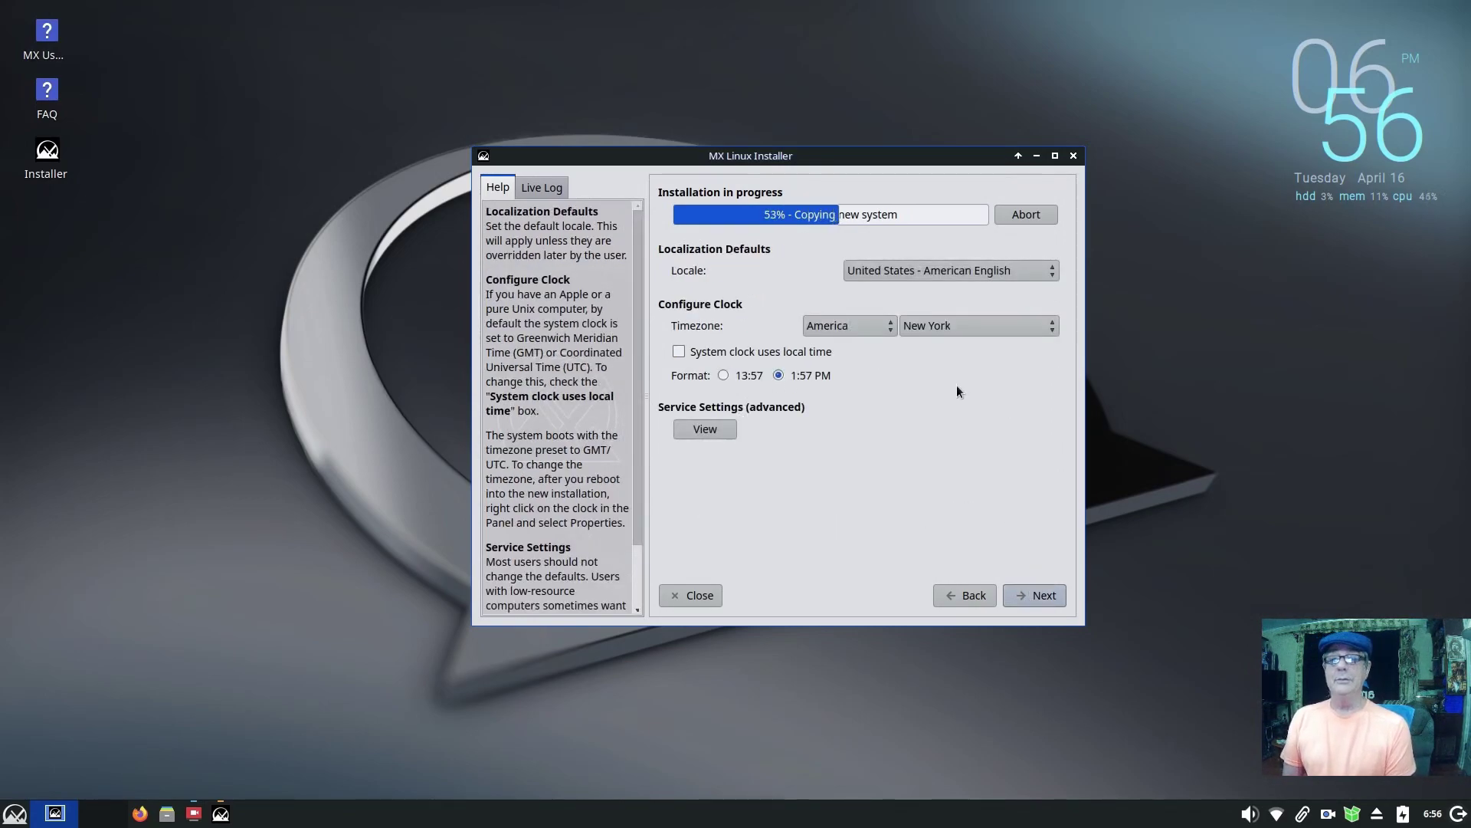
# Step: Set the timezone city to Chicago
pyautogui.click(1014, 328)
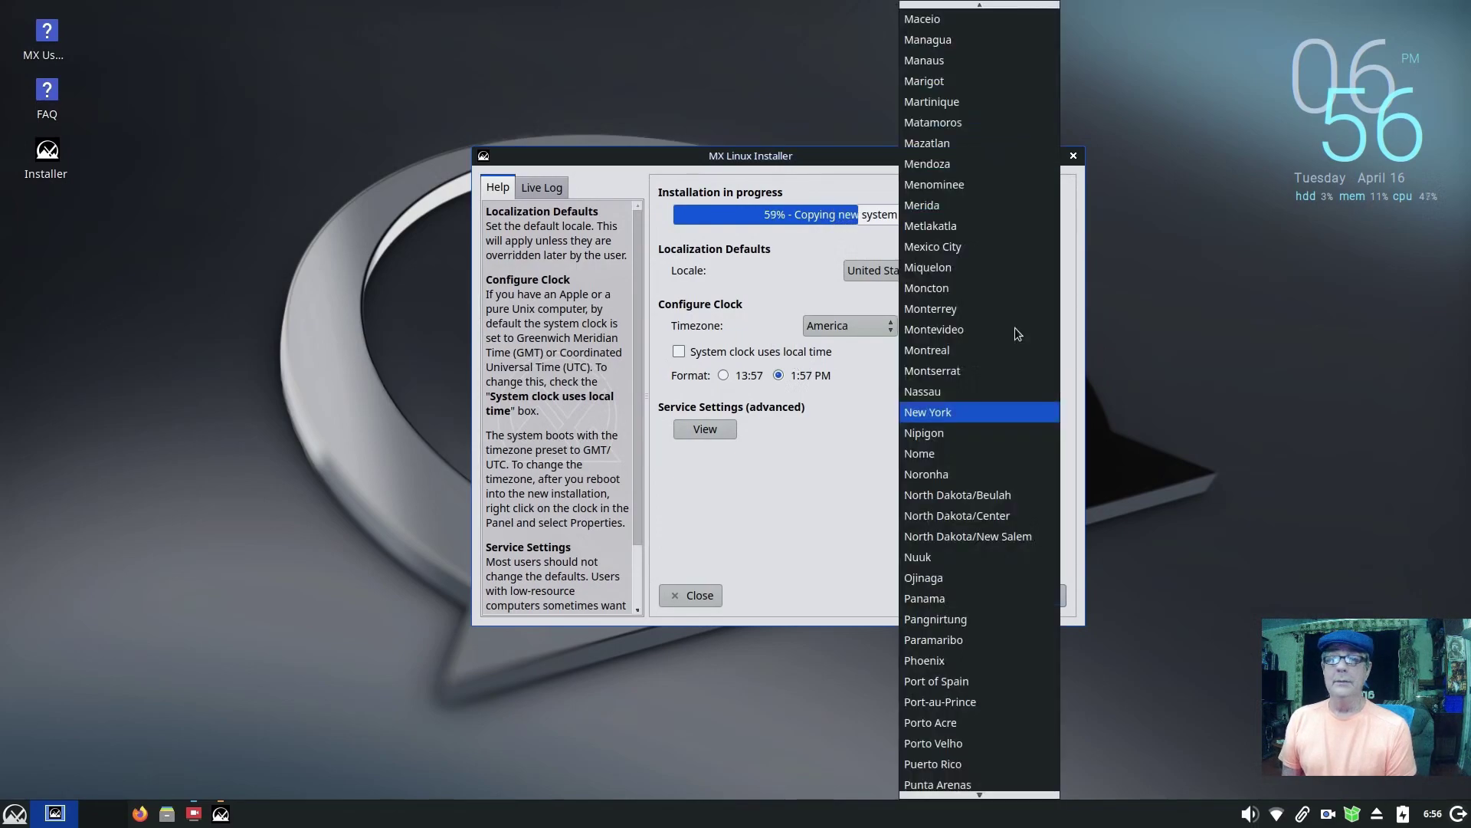
pyautogui.scroll(10, 993, 335)
pyautogui.scroll(8, 992, 336)
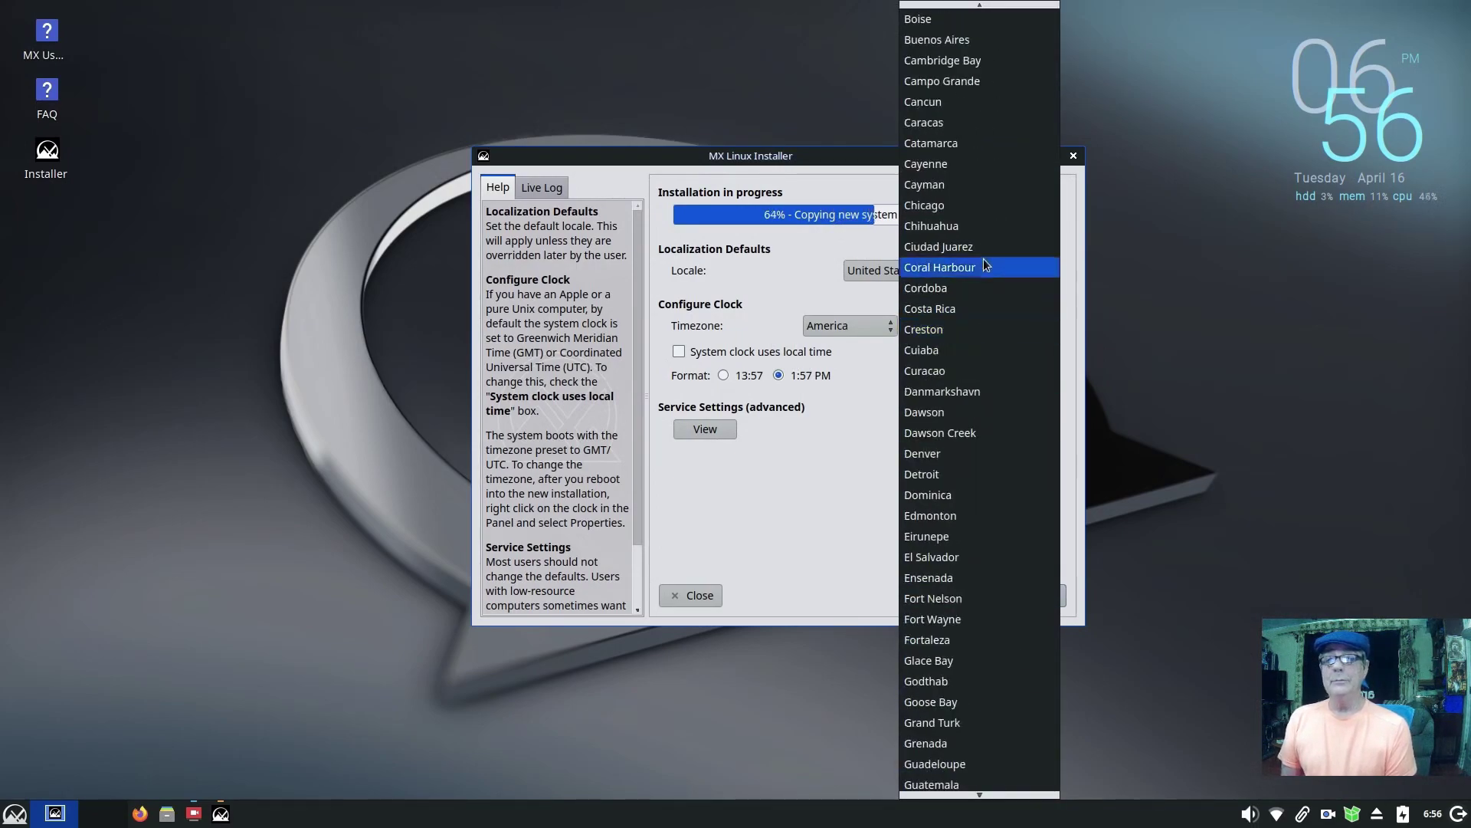
pyautogui.click(972, 208)
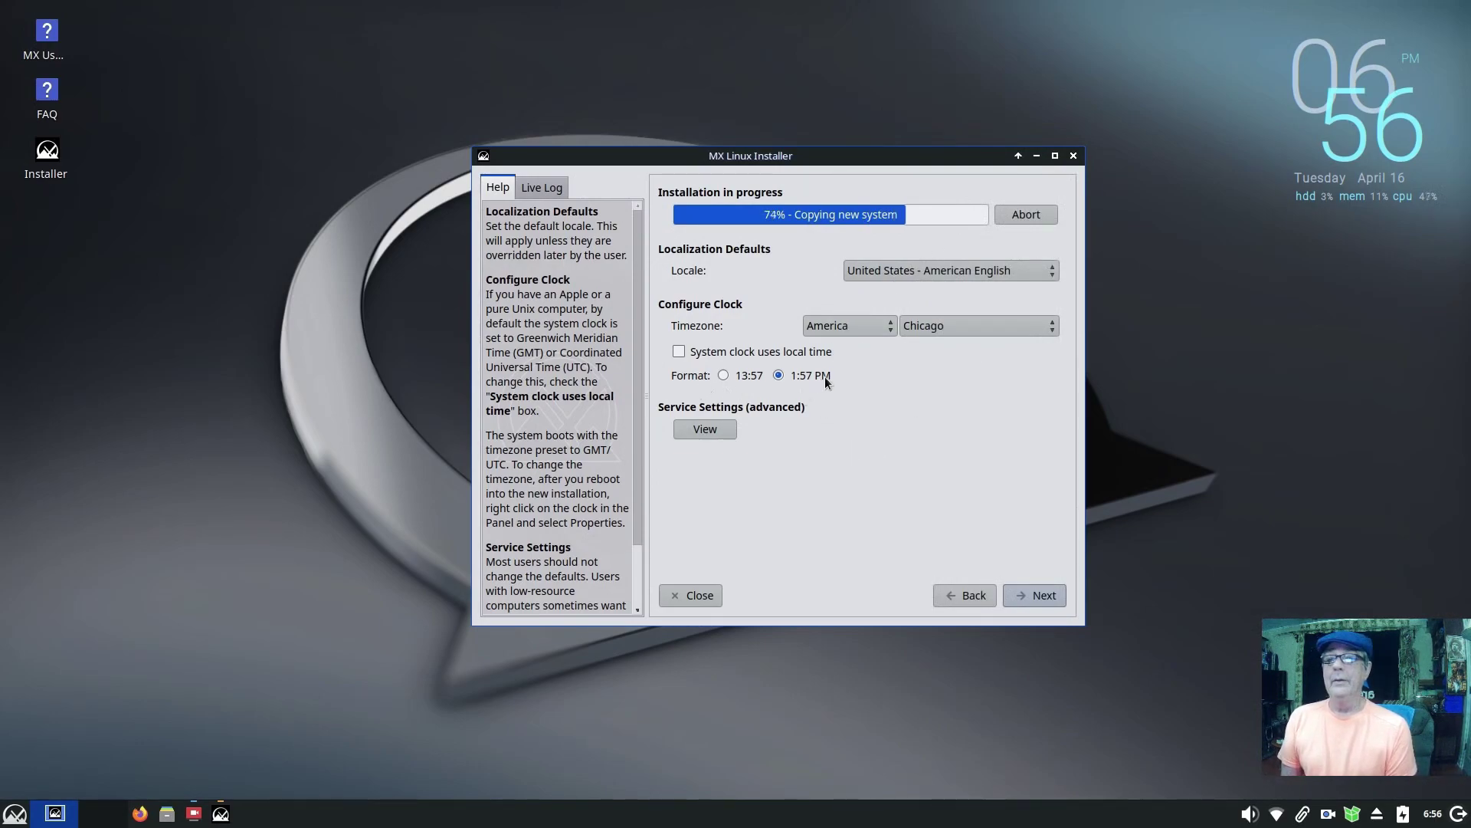
# Step: Inspect the advanced services list, including zramswap, without changes and continue to user account setup
pyautogui.click(723, 430)
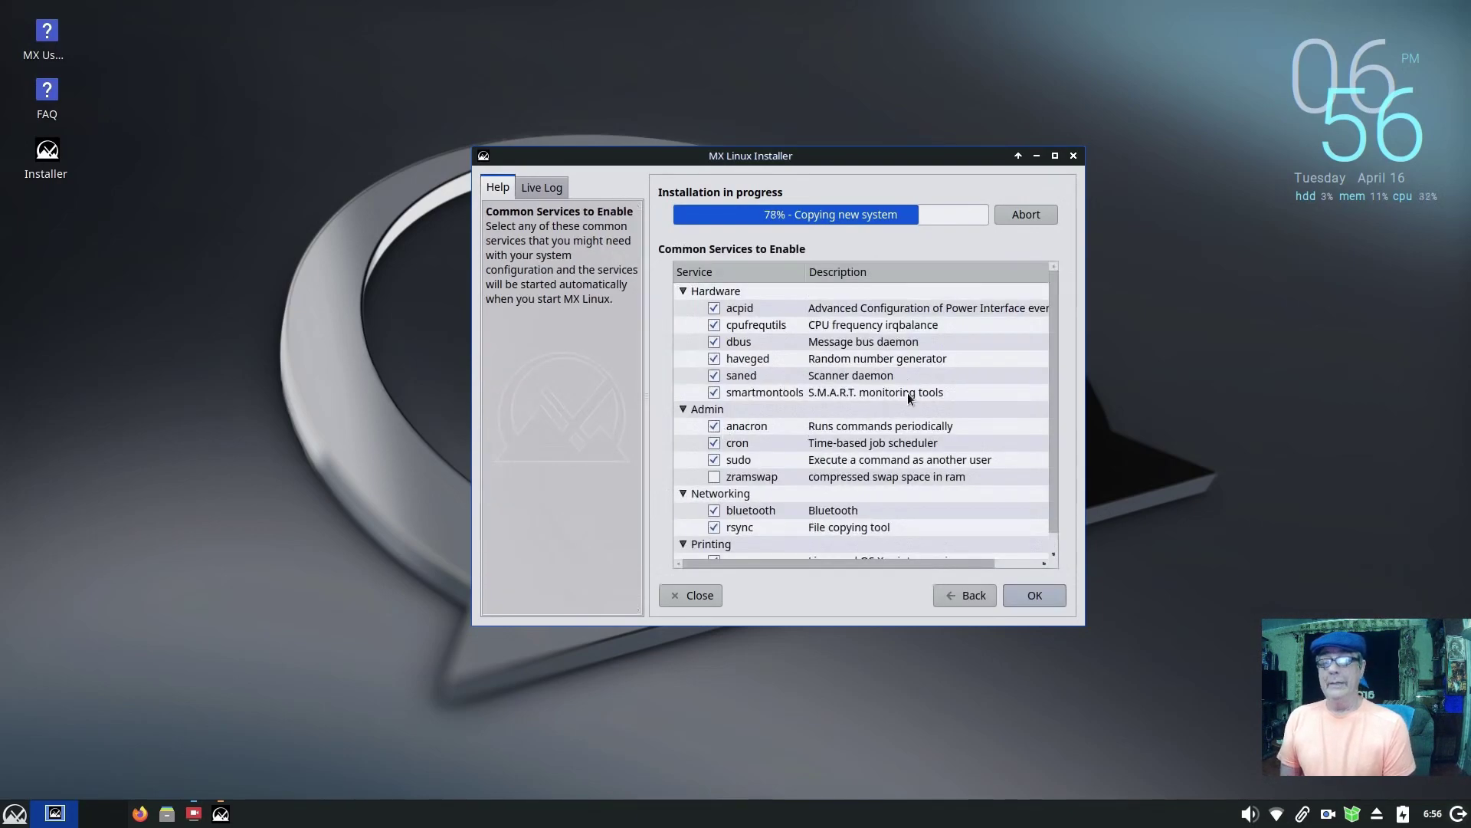
pyautogui.scroll(-1, 937, 394)
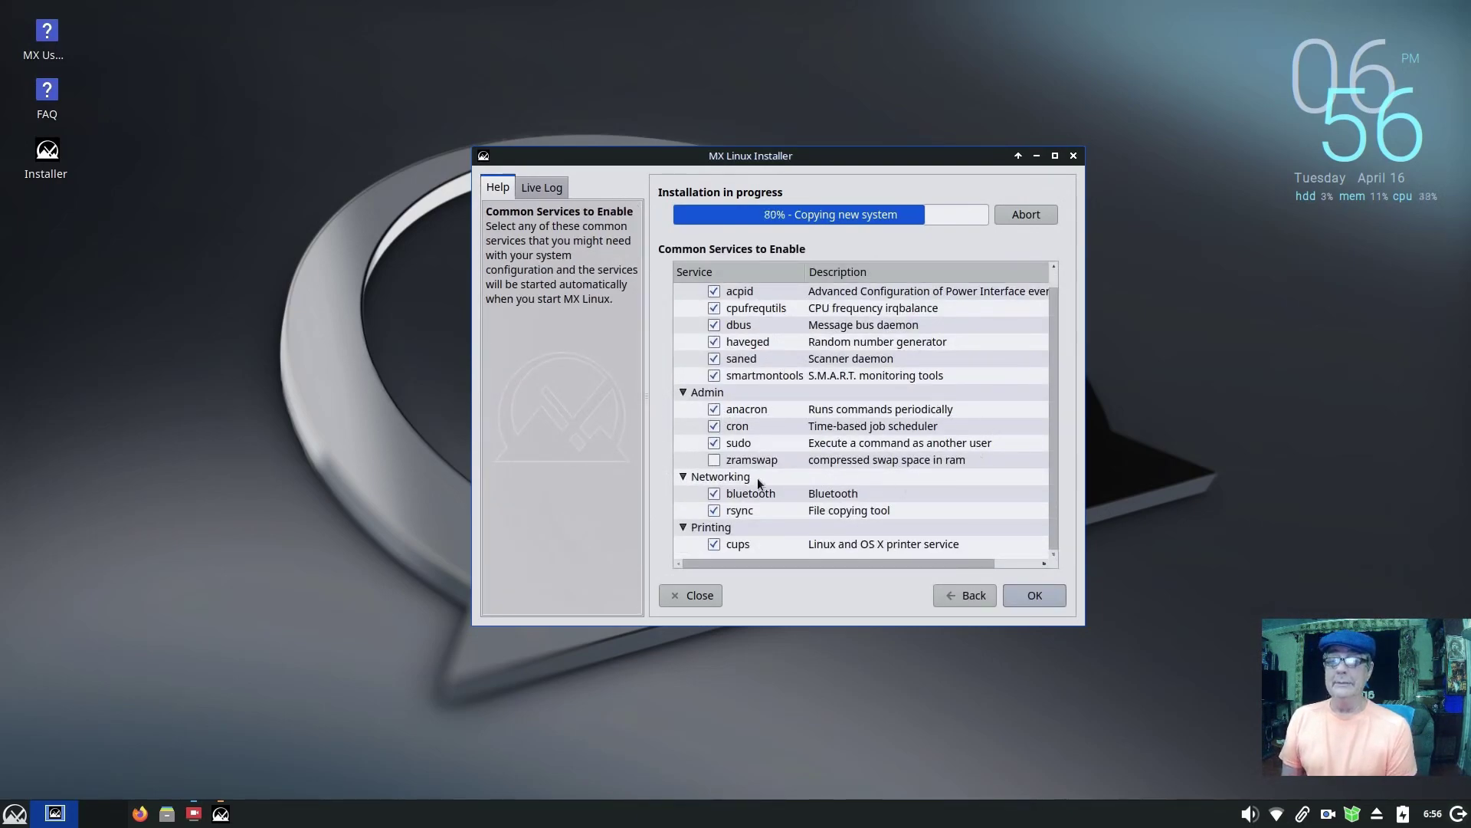
pyautogui.click(840, 462)
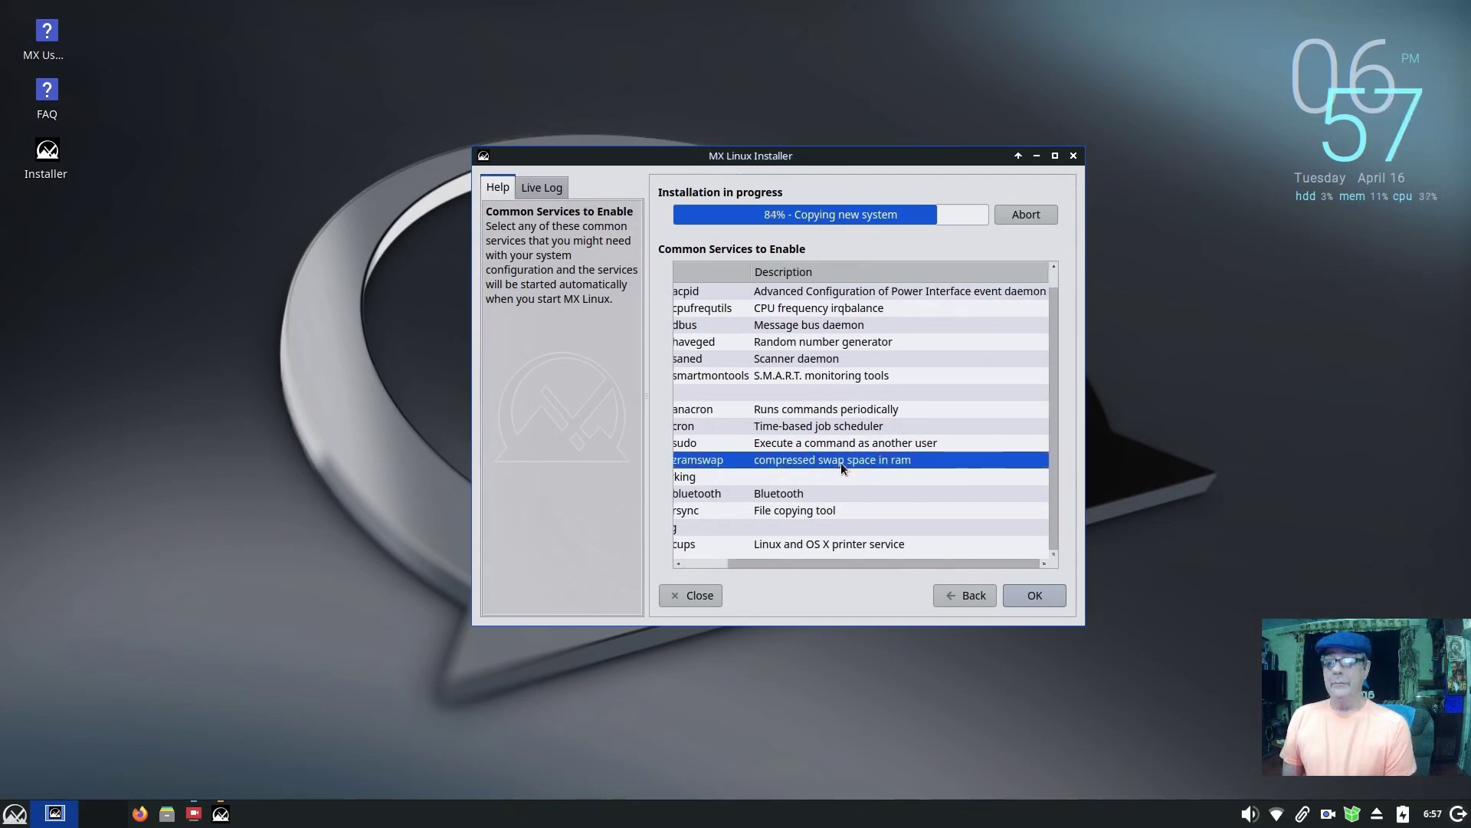
pyautogui.moveTo(811, 563); pyautogui.dragTo(722, 576)
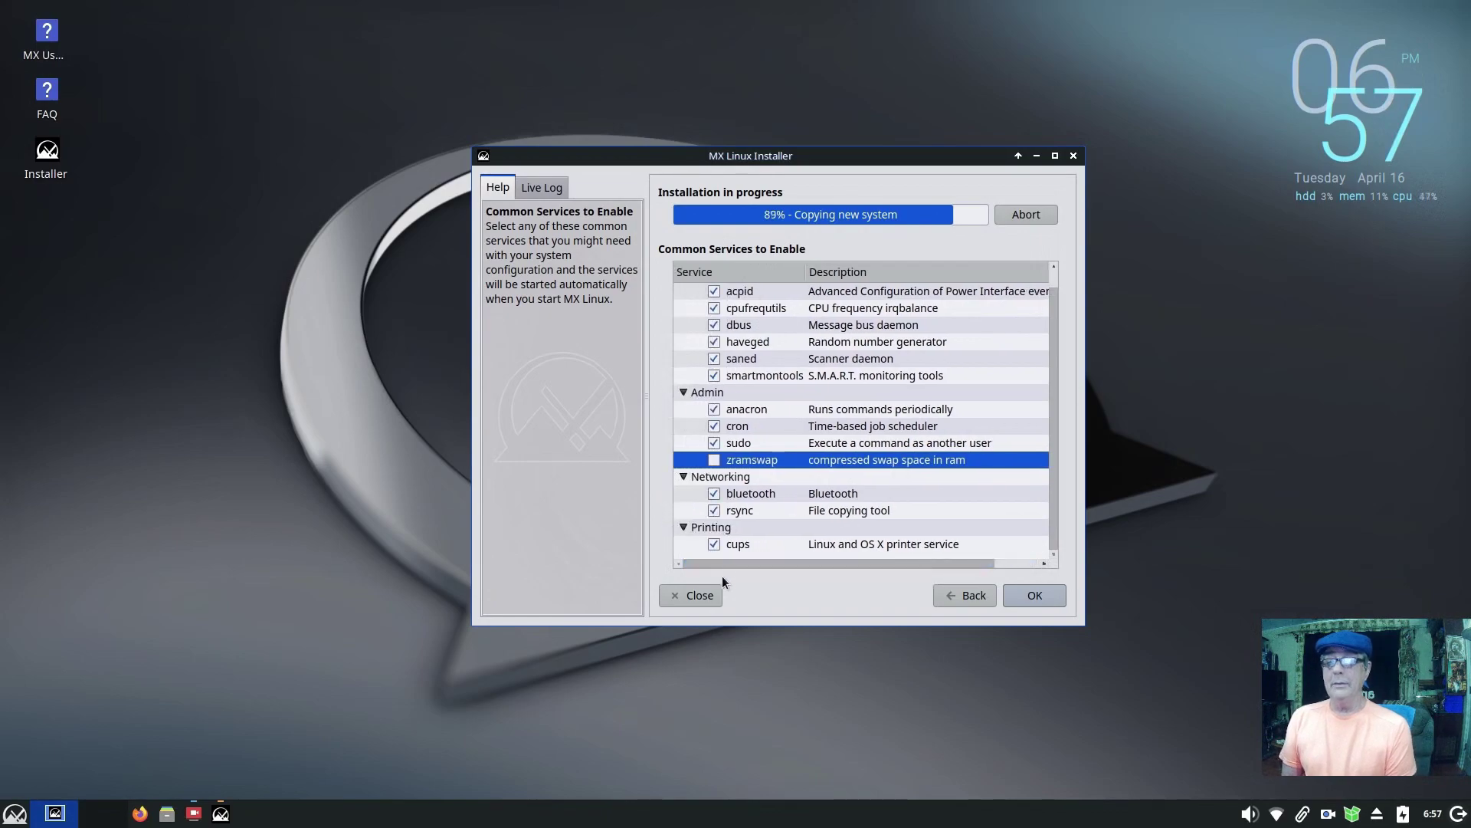
pyautogui.click(972, 600)
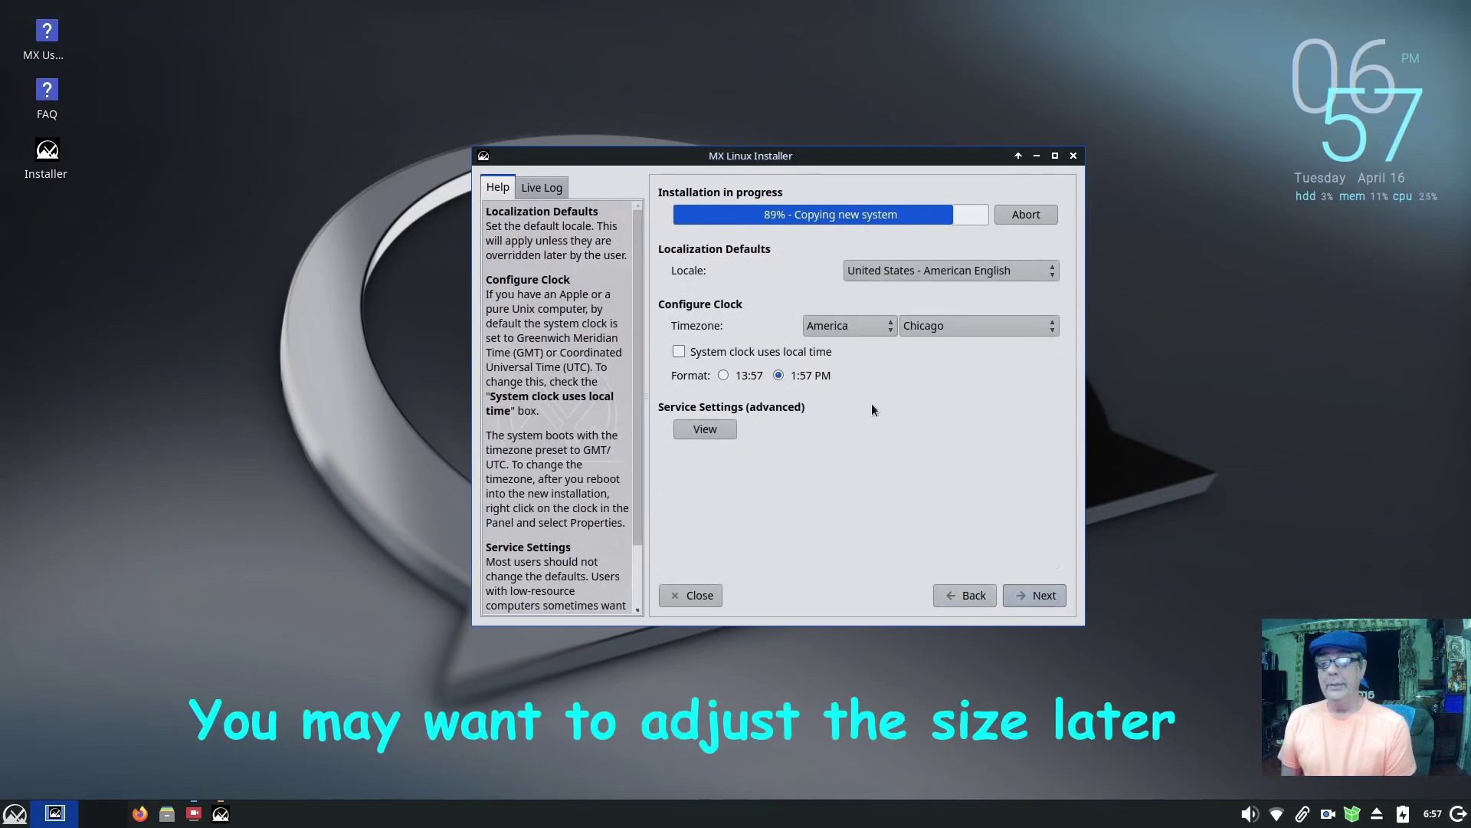
pyautogui.click(1032, 595)
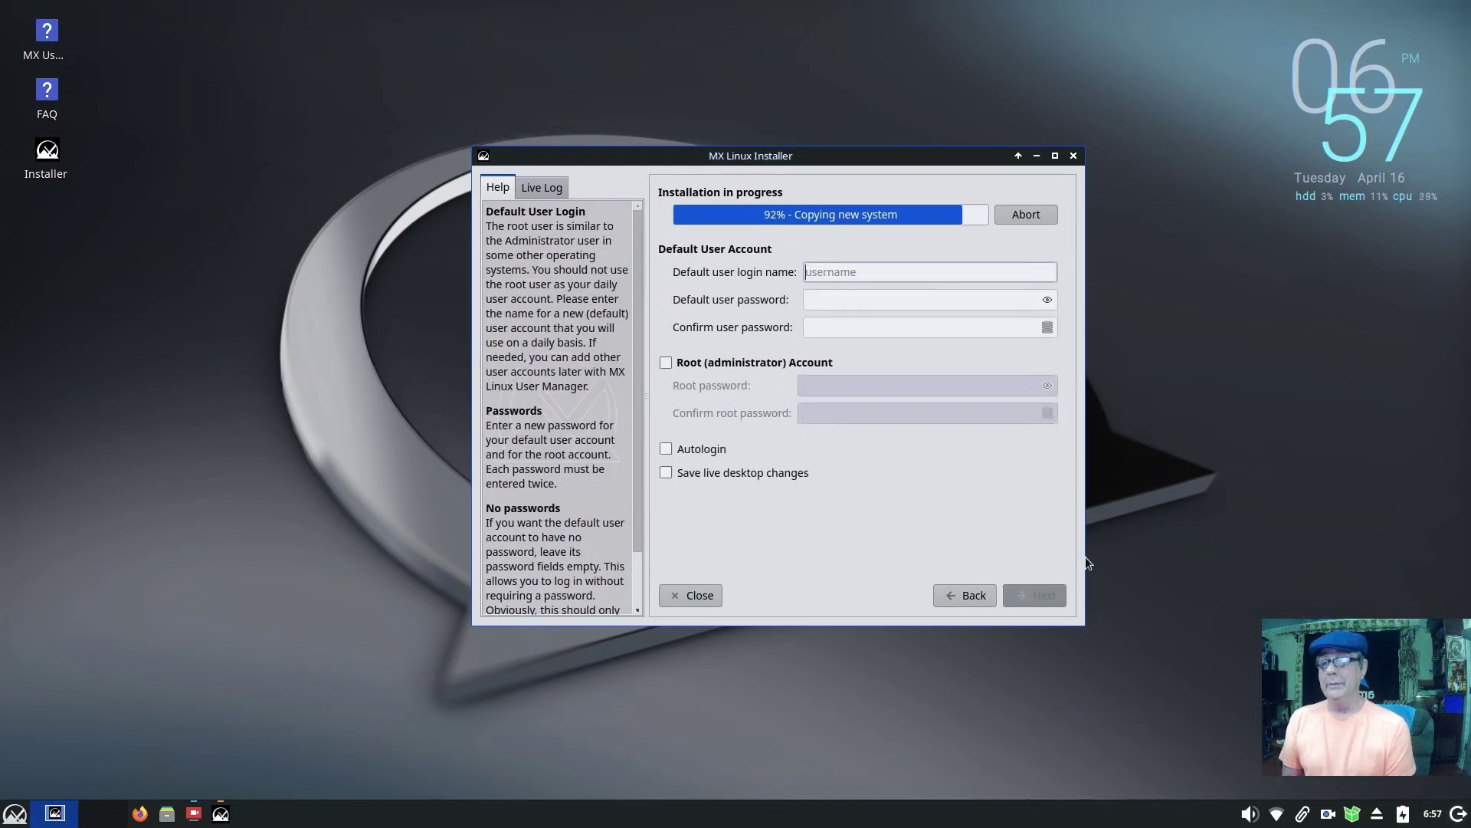
# Step: Enter the default username and the user password, confirming it
pyautogui.write('dennis')
pyautogui.press('Tab')
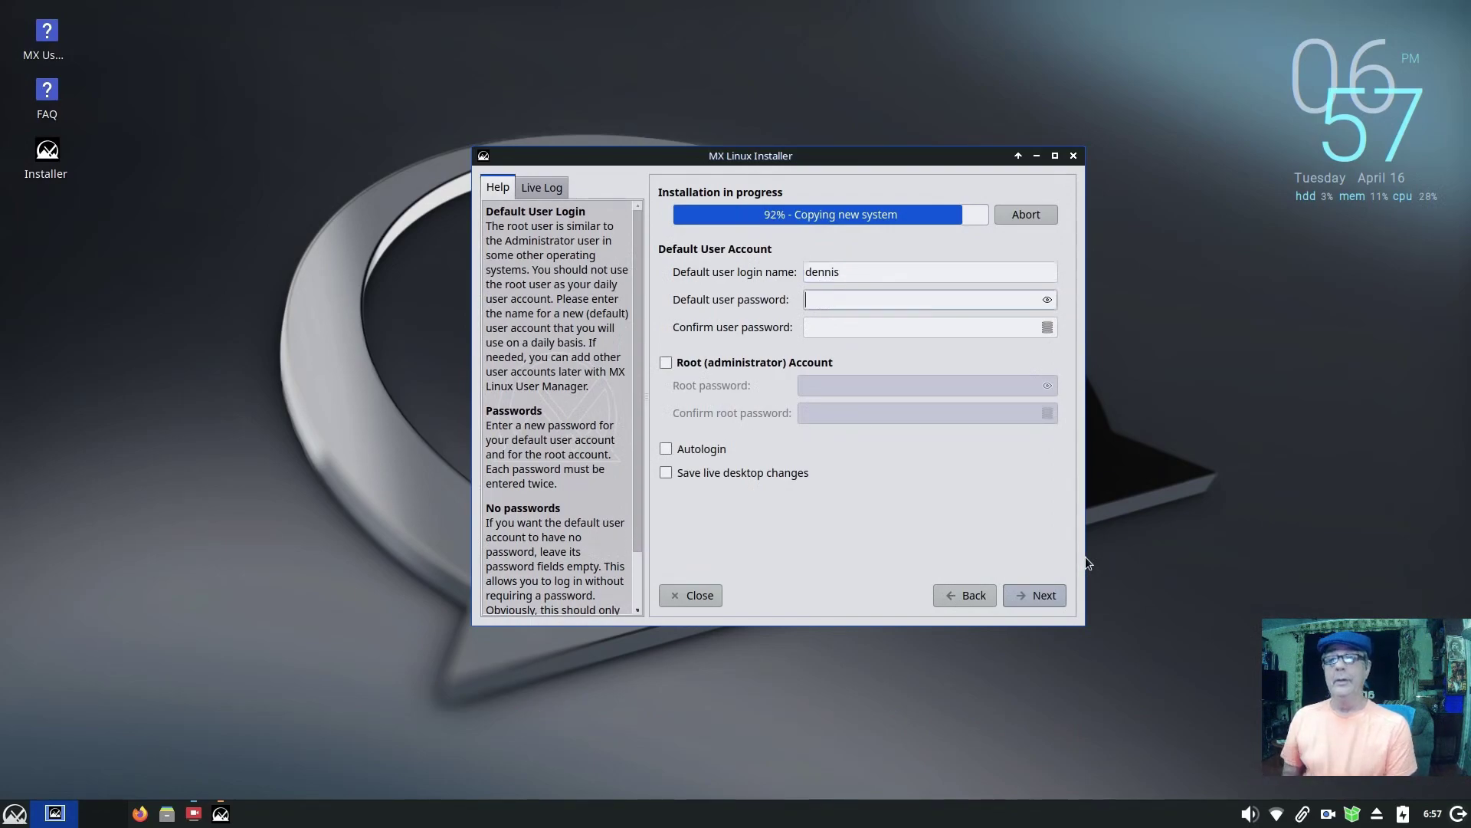
pyautogui.write('a')
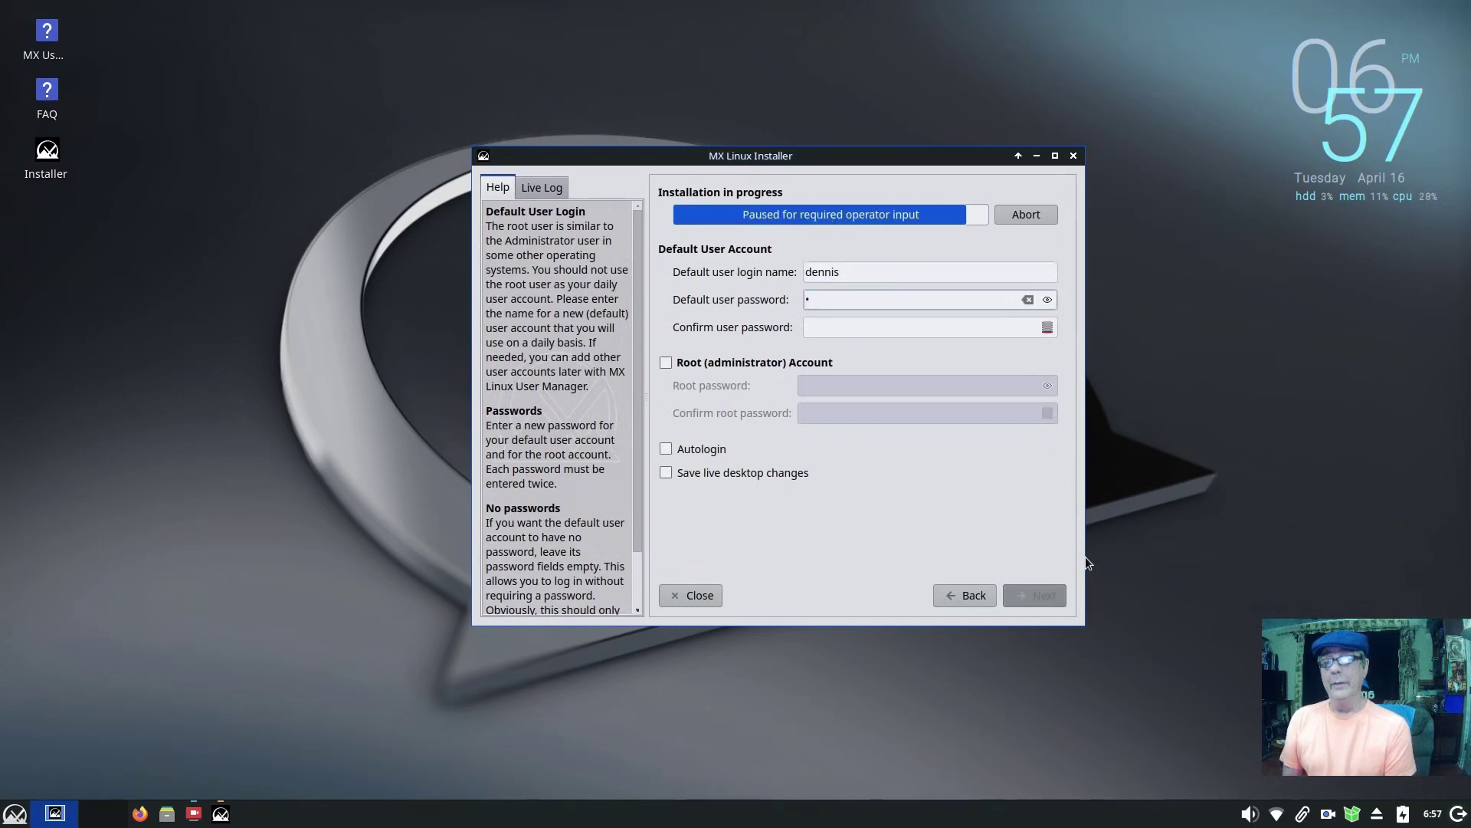
pyautogui.press('BackSpace')
pyautogui.write('aaaaaa')
pyautogui.press('Tab')
pyautogui.write('aaaaaa')
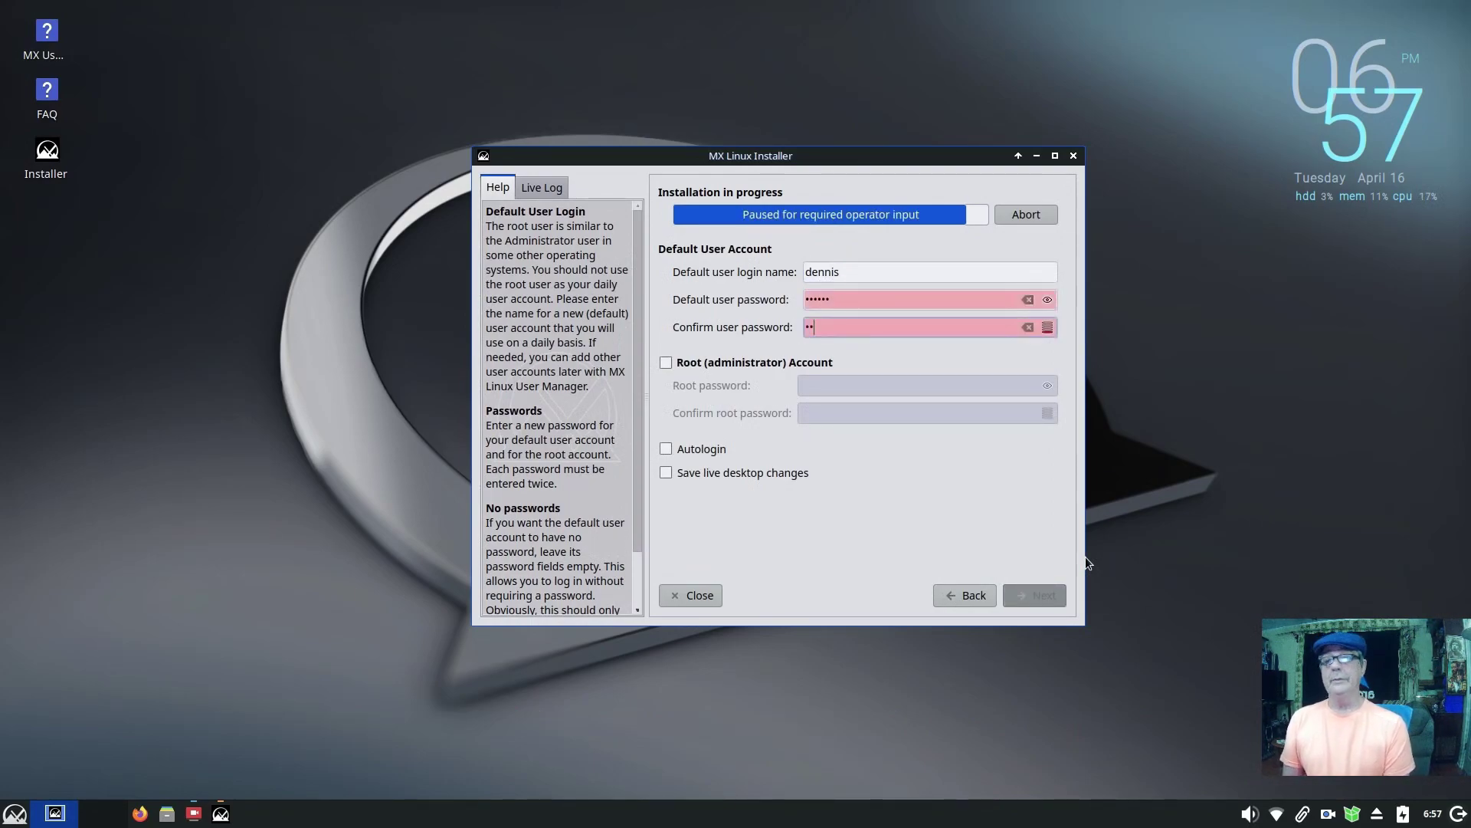
# Step: Enable the root account with a confirmed root password and keep live desktop changes
pyautogui.click(738, 364)
pyautogui.click(837, 387)
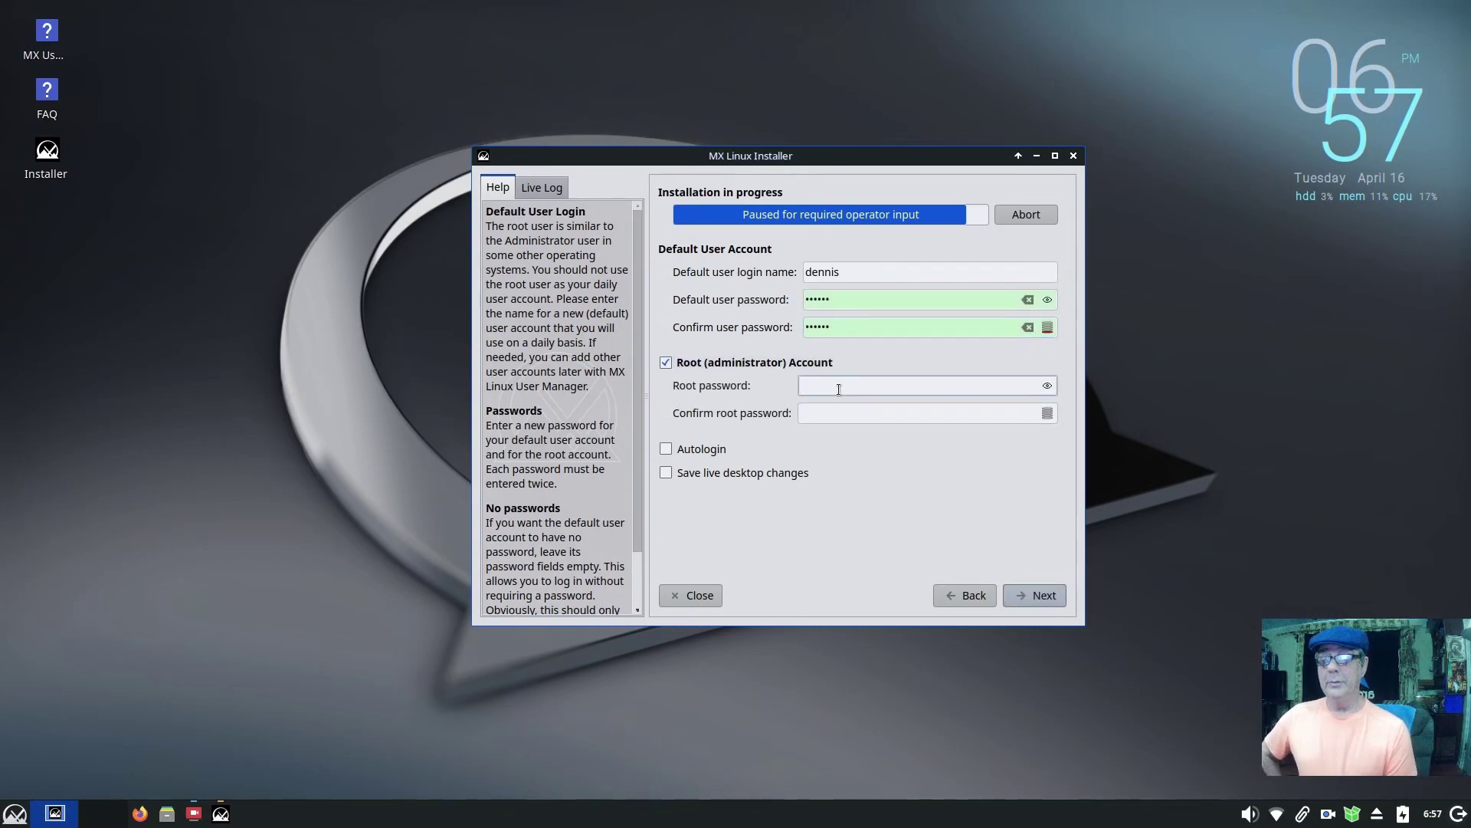
pyautogui.write('a')
pyautogui.press('Tab')
pyautogui.write('aa')
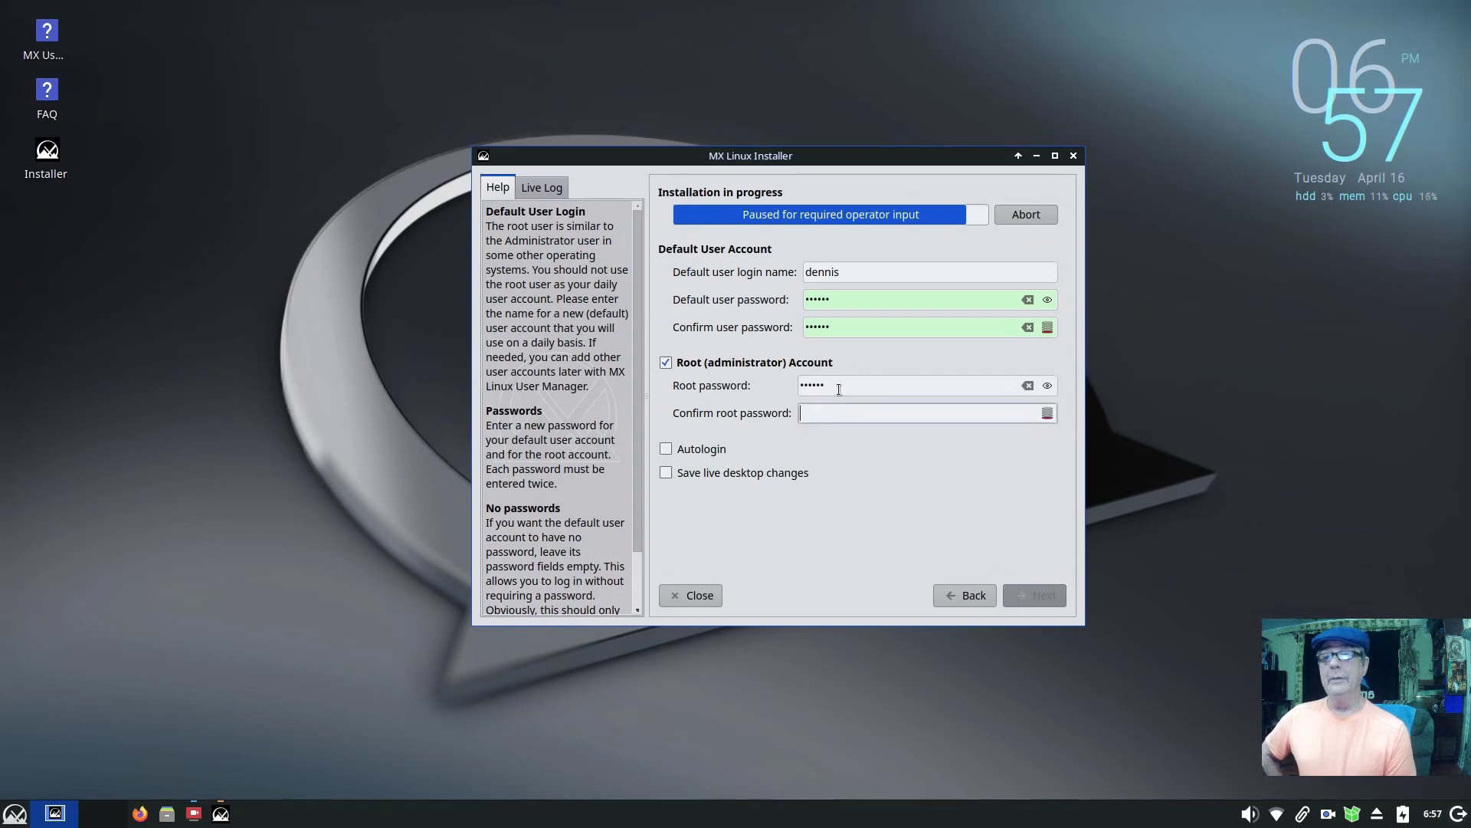
pyautogui.write('aaaa')
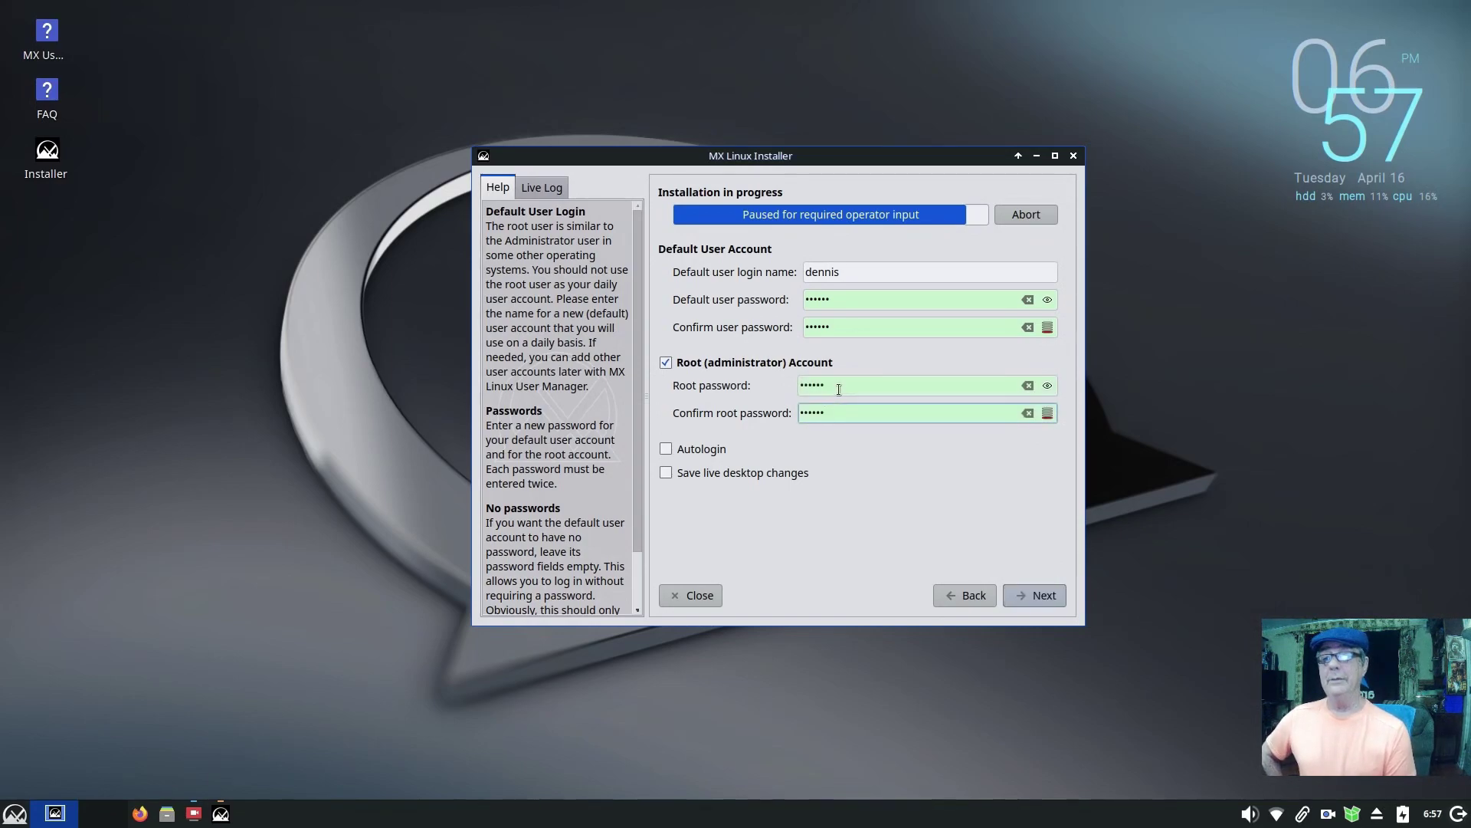
pyautogui.click(667, 472)
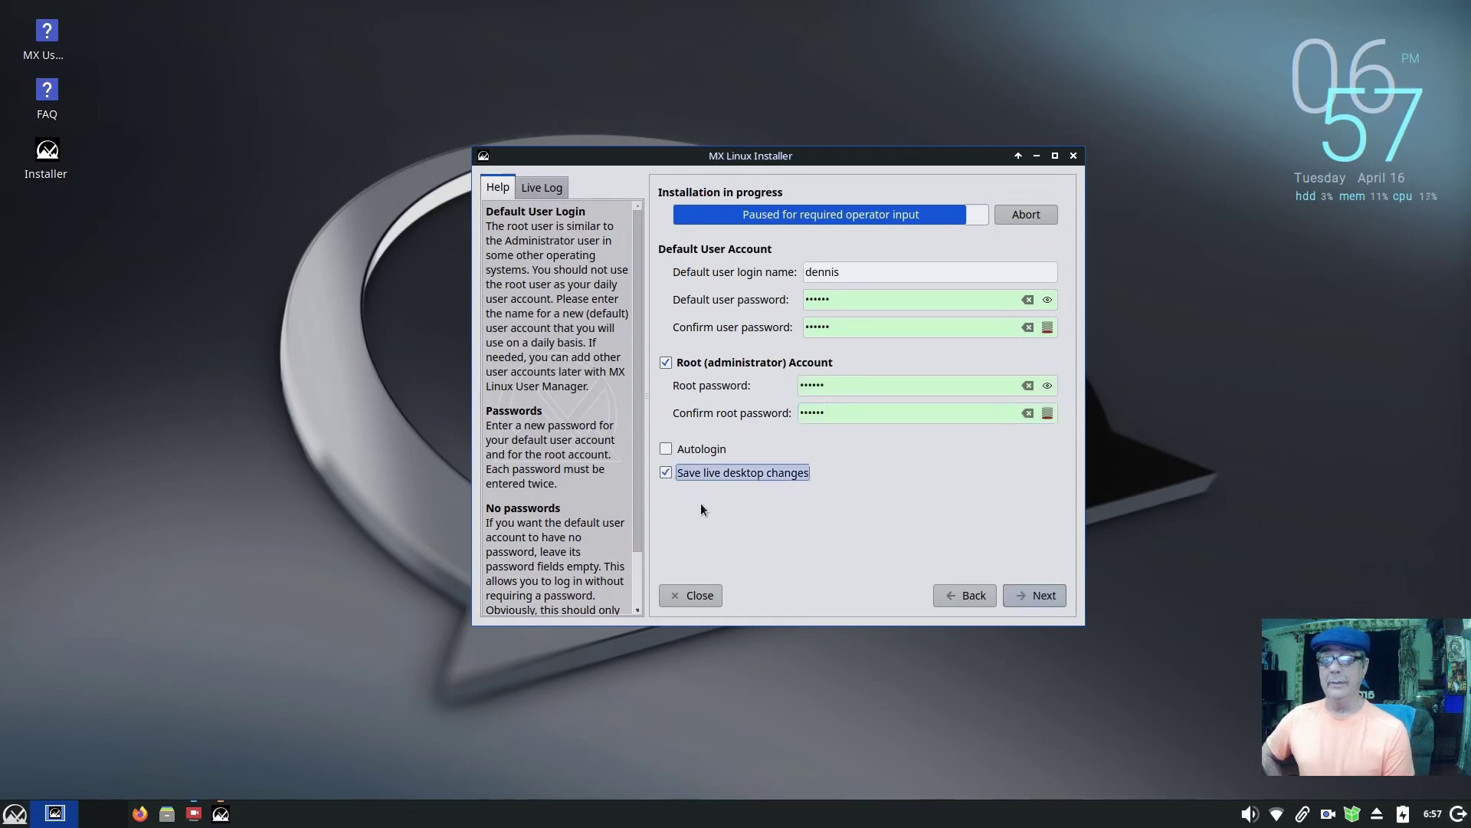
# Step: Browse the Multimedia applications menu, then continue installing with these account settings
pyautogui.click(14, 811)
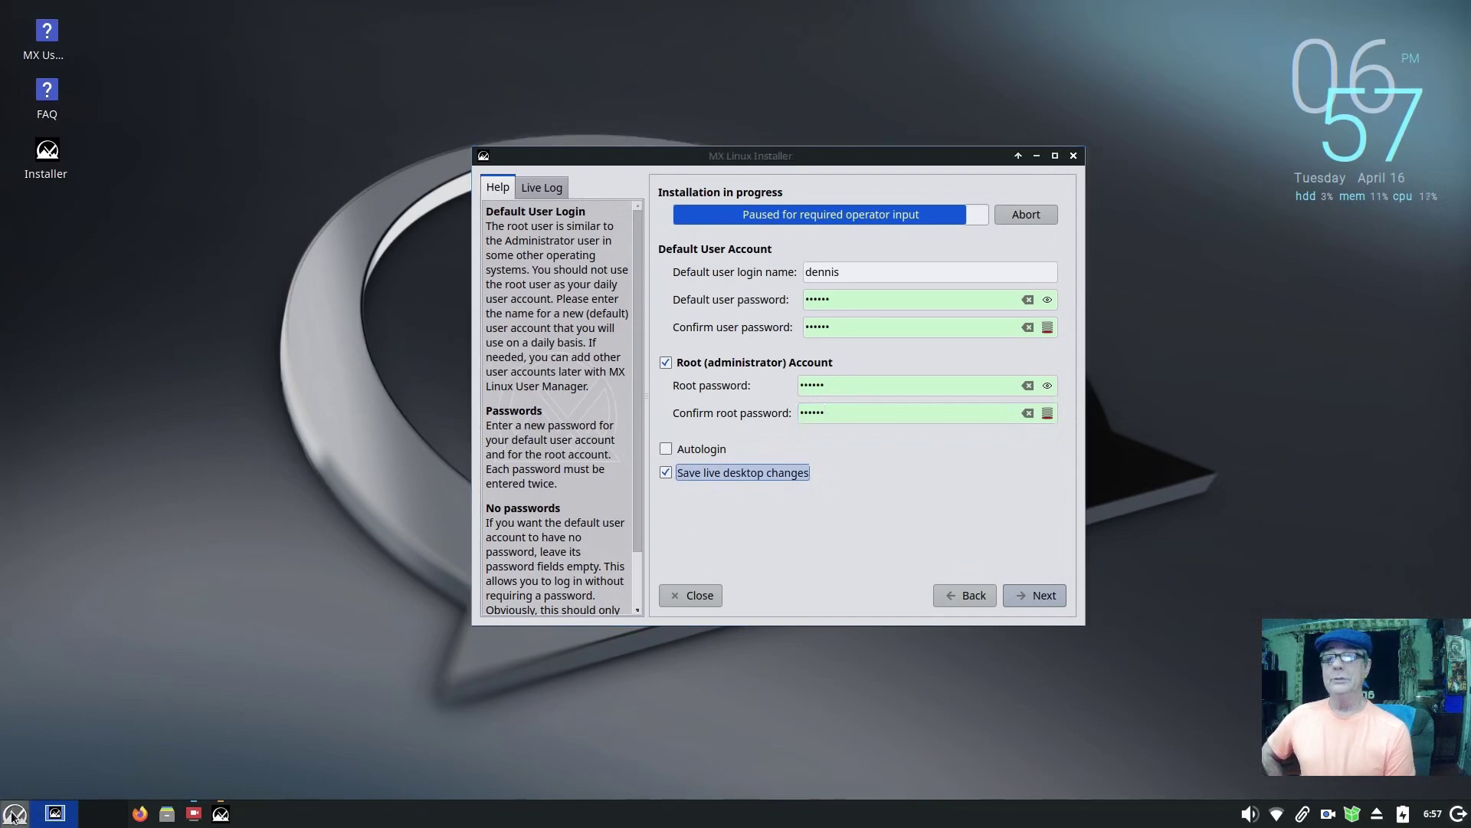
pyautogui.click(316, 641)
pyautogui.click(320, 656)
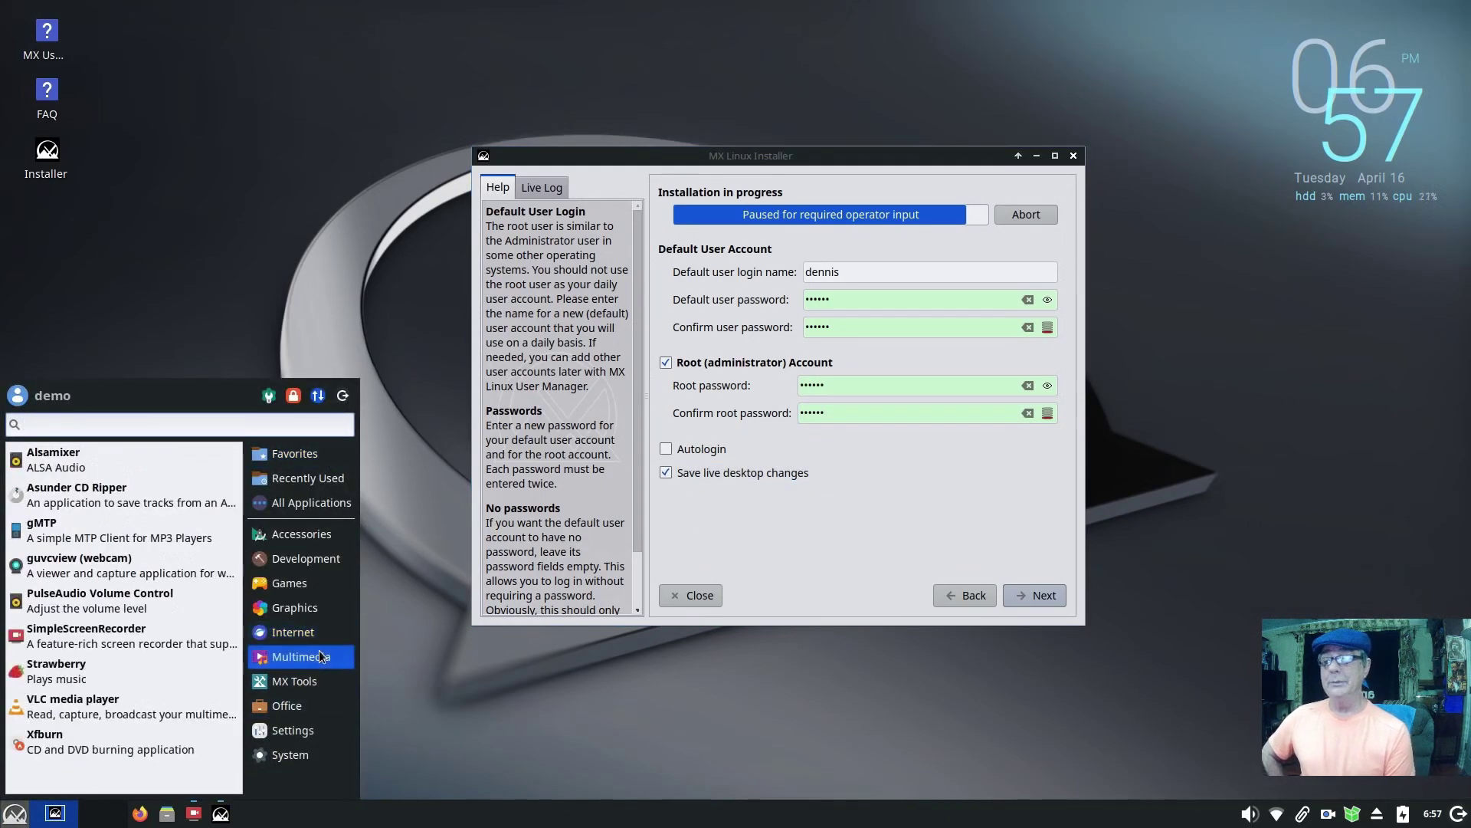
pyautogui.click(298, 220)
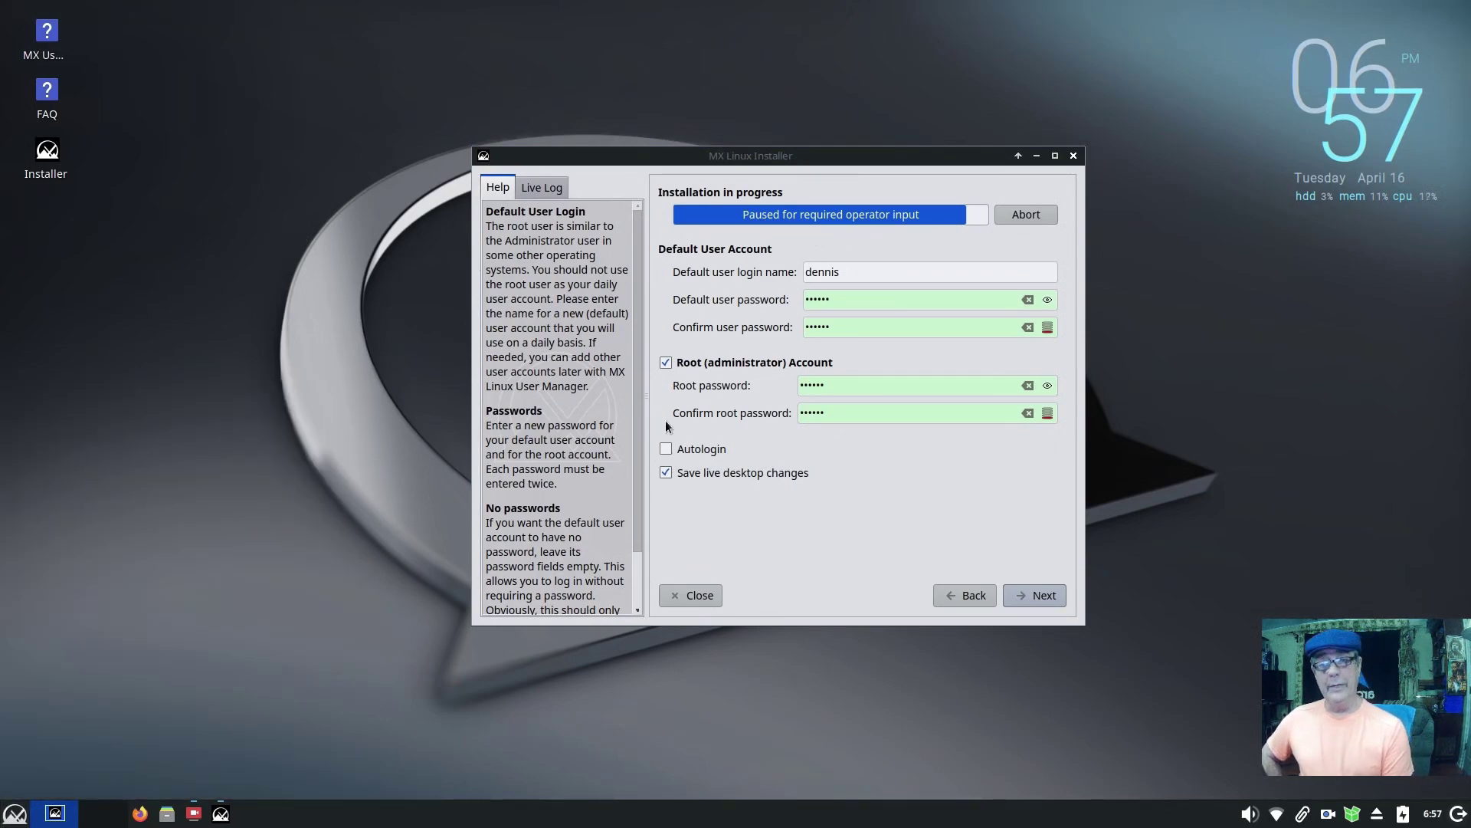
pyautogui.click(1033, 597)
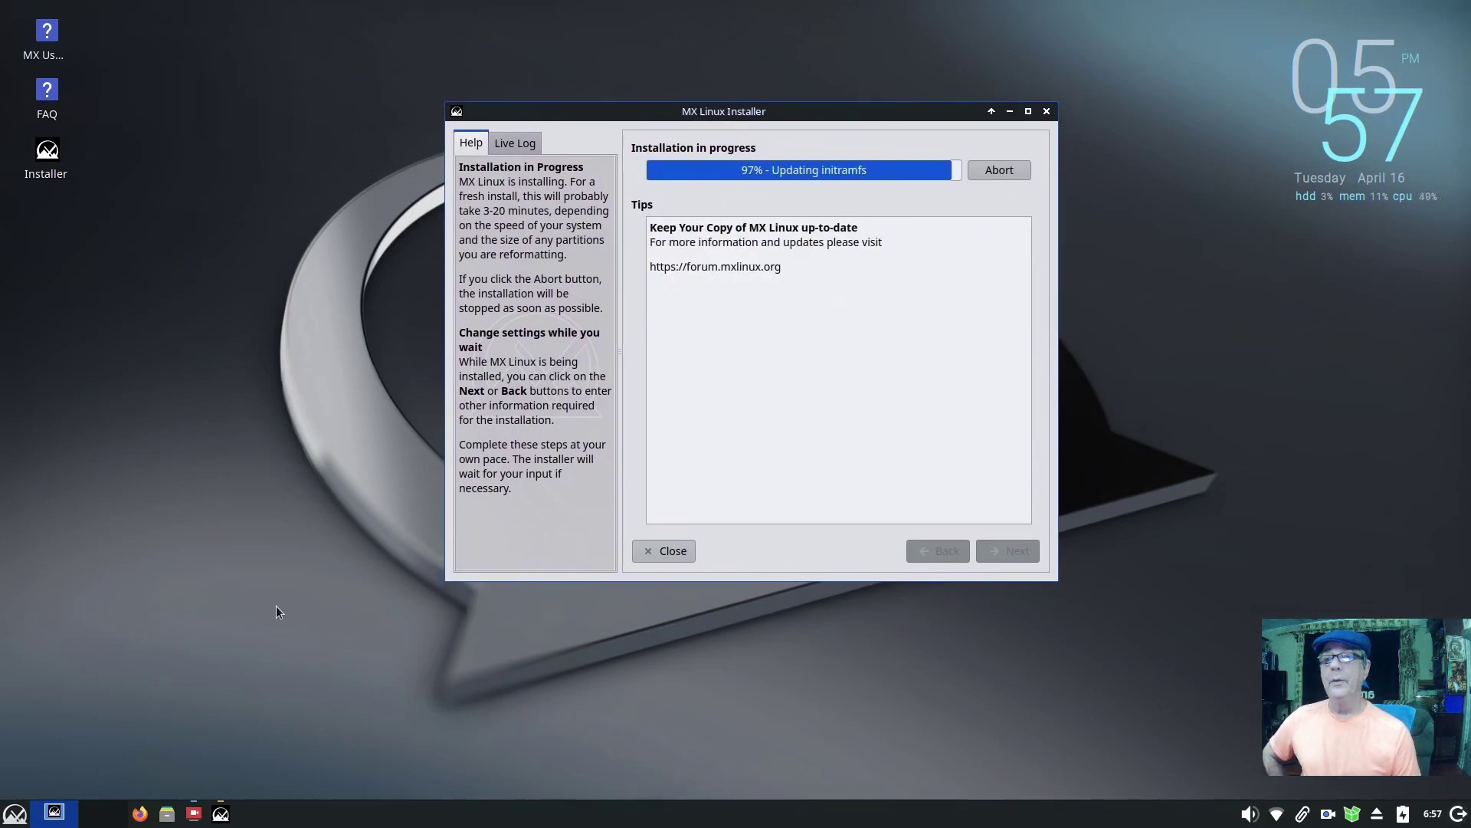
# Step: Search the applications menu for 'moni' and 'syst', then turn off automatic reboot and finish
pyautogui.click(17, 813)
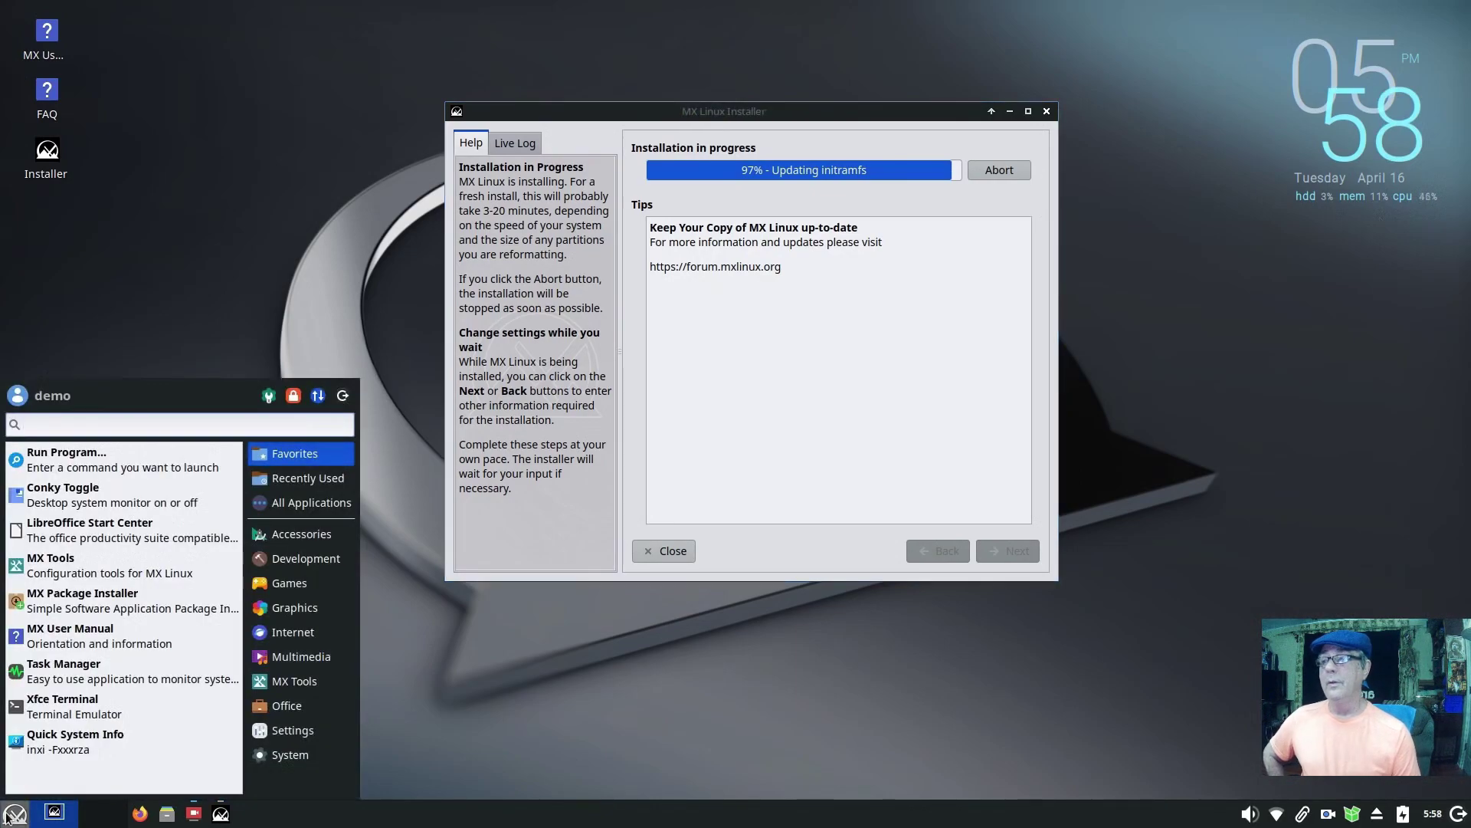
pyautogui.write('moni')
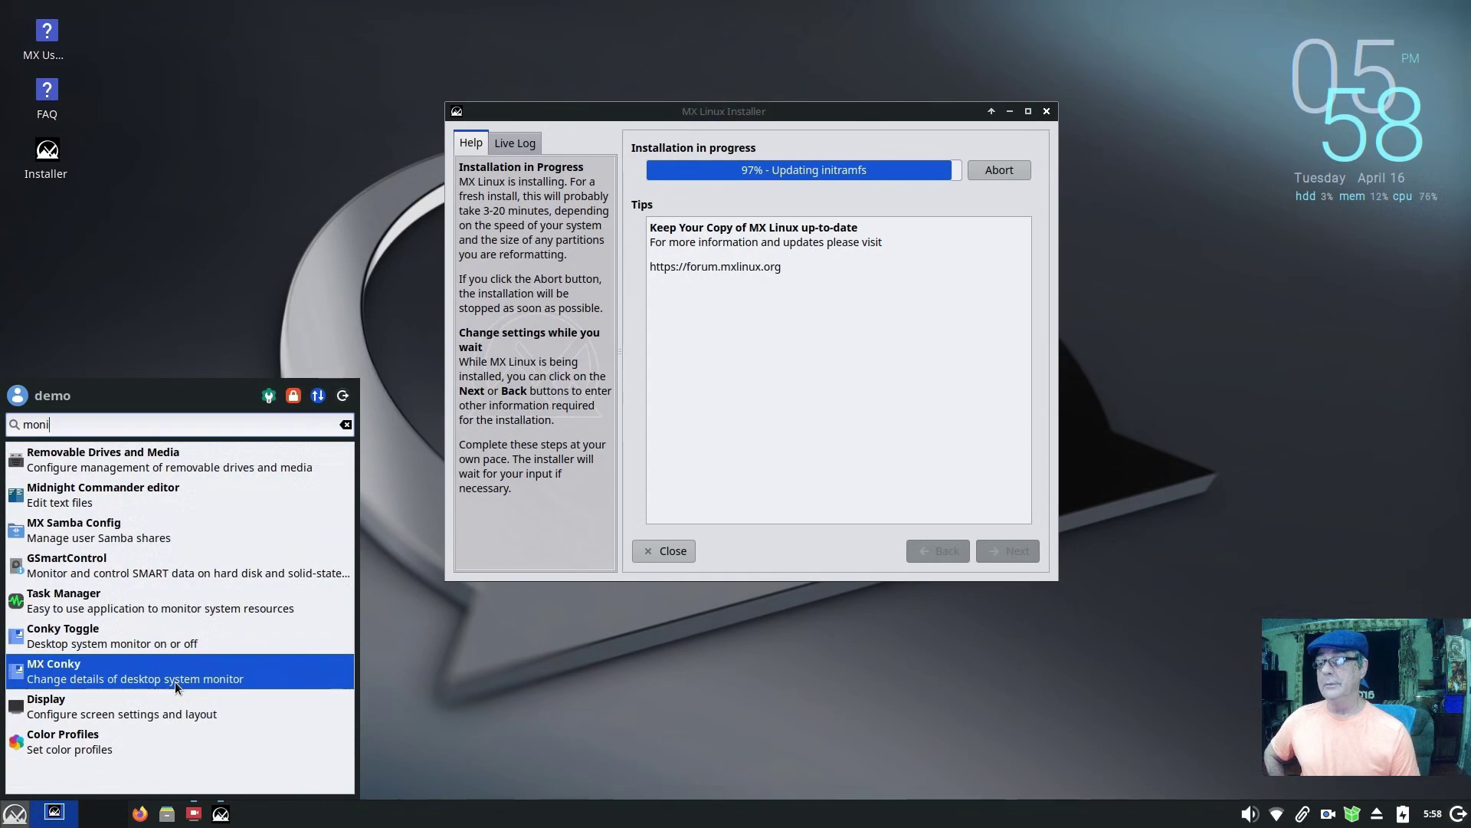
pyautogui.press('BackSpace')
pyautogui.press('BackSpace')
pyautogui.press('BackSpace')
pyautogui.press('BackSpace')
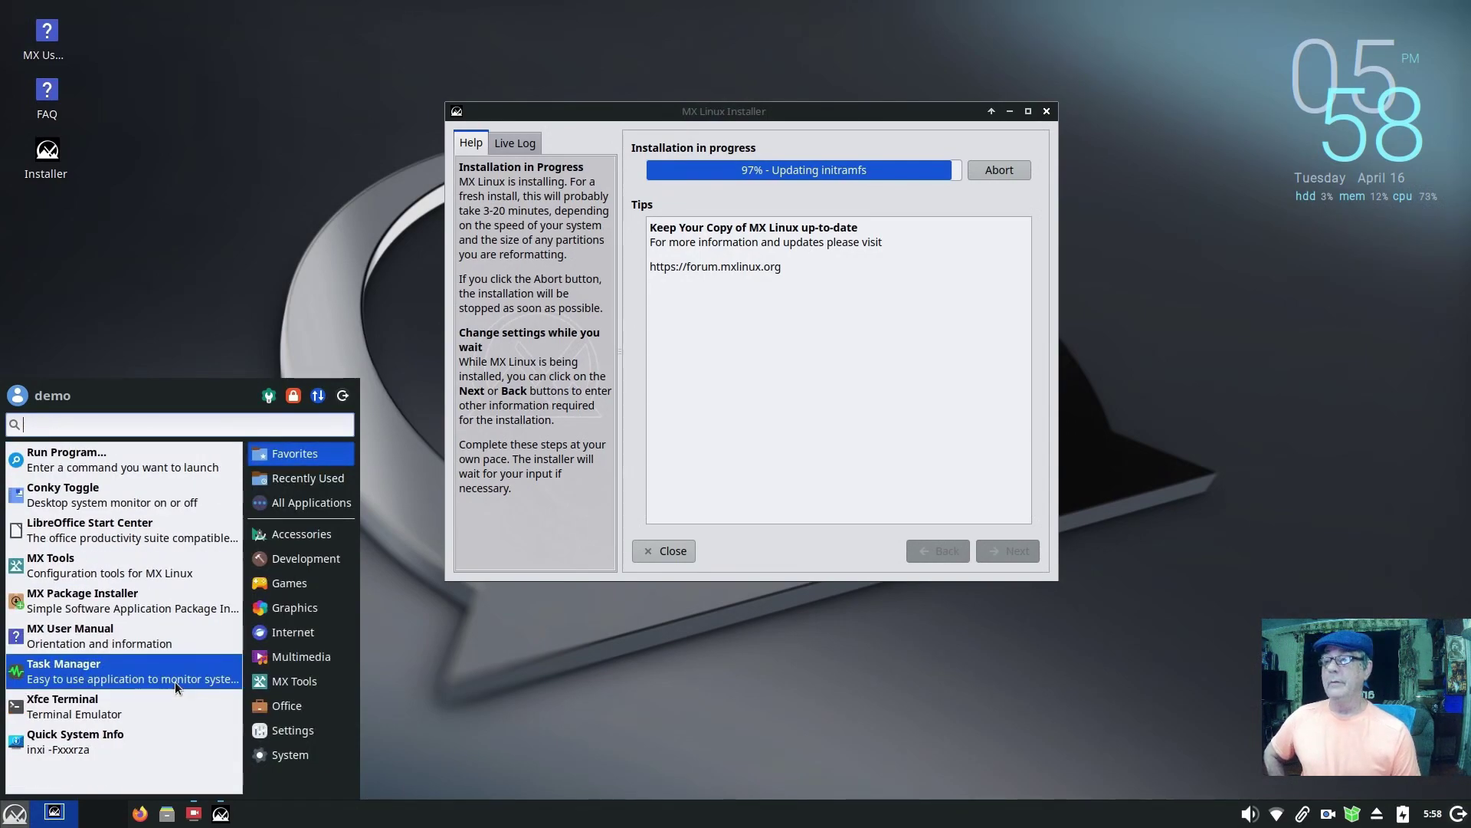
pyautogui.write('syst')
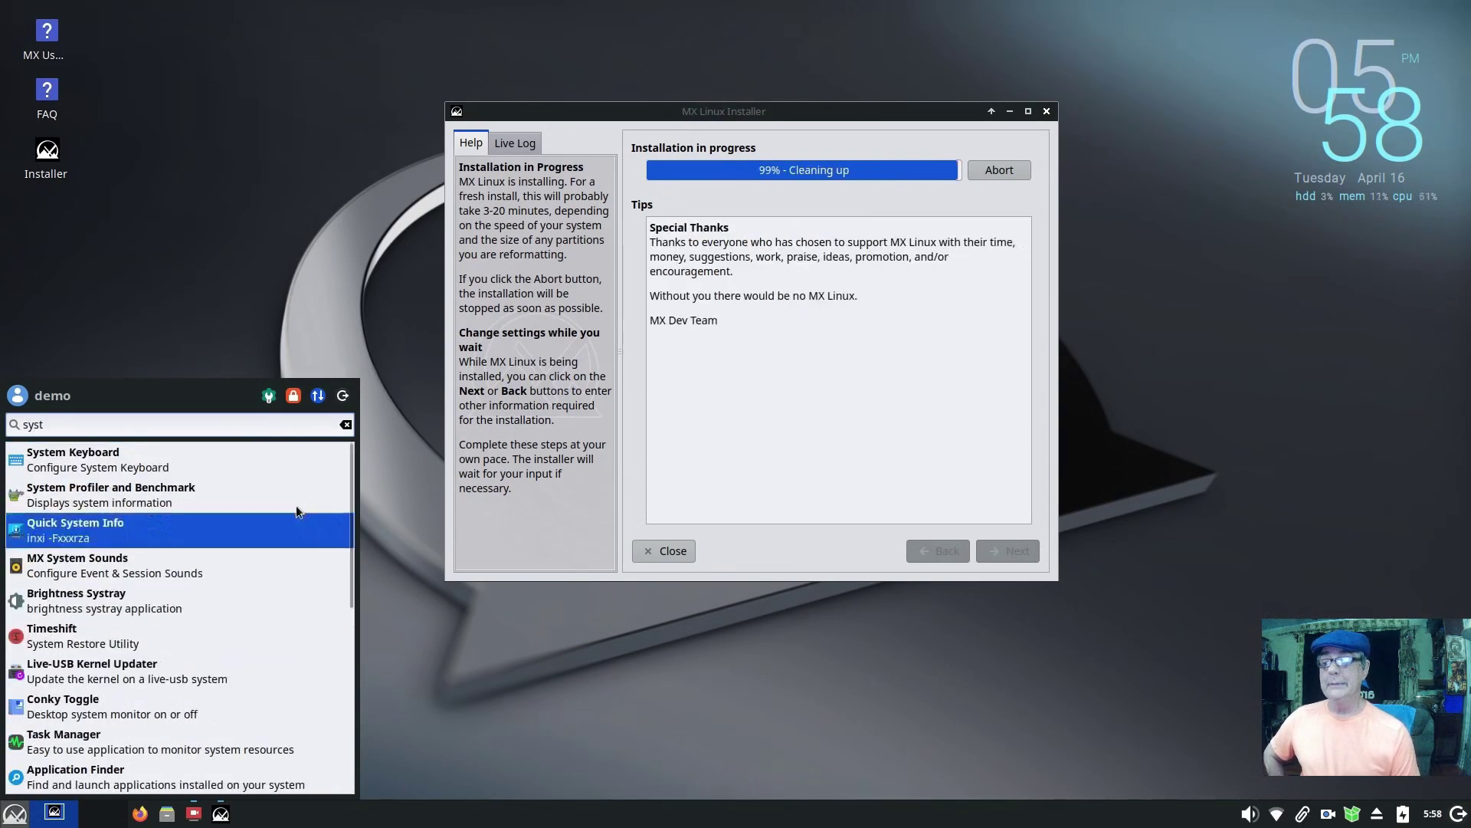
pyautogui.press('XF86AudioLowerVolume')
pyautogui.click(443, 680)
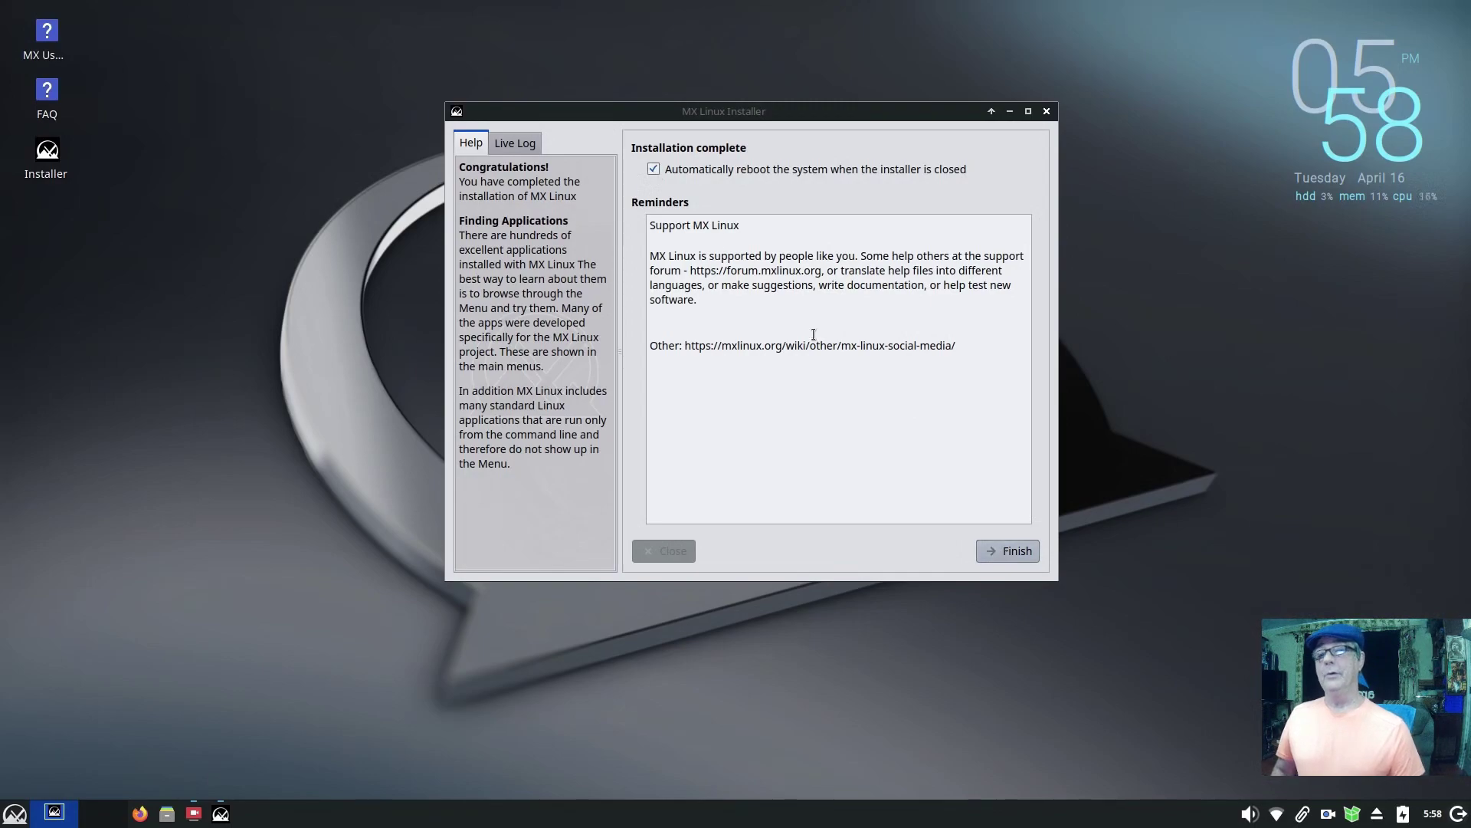
pyautogui.click(656, 172)
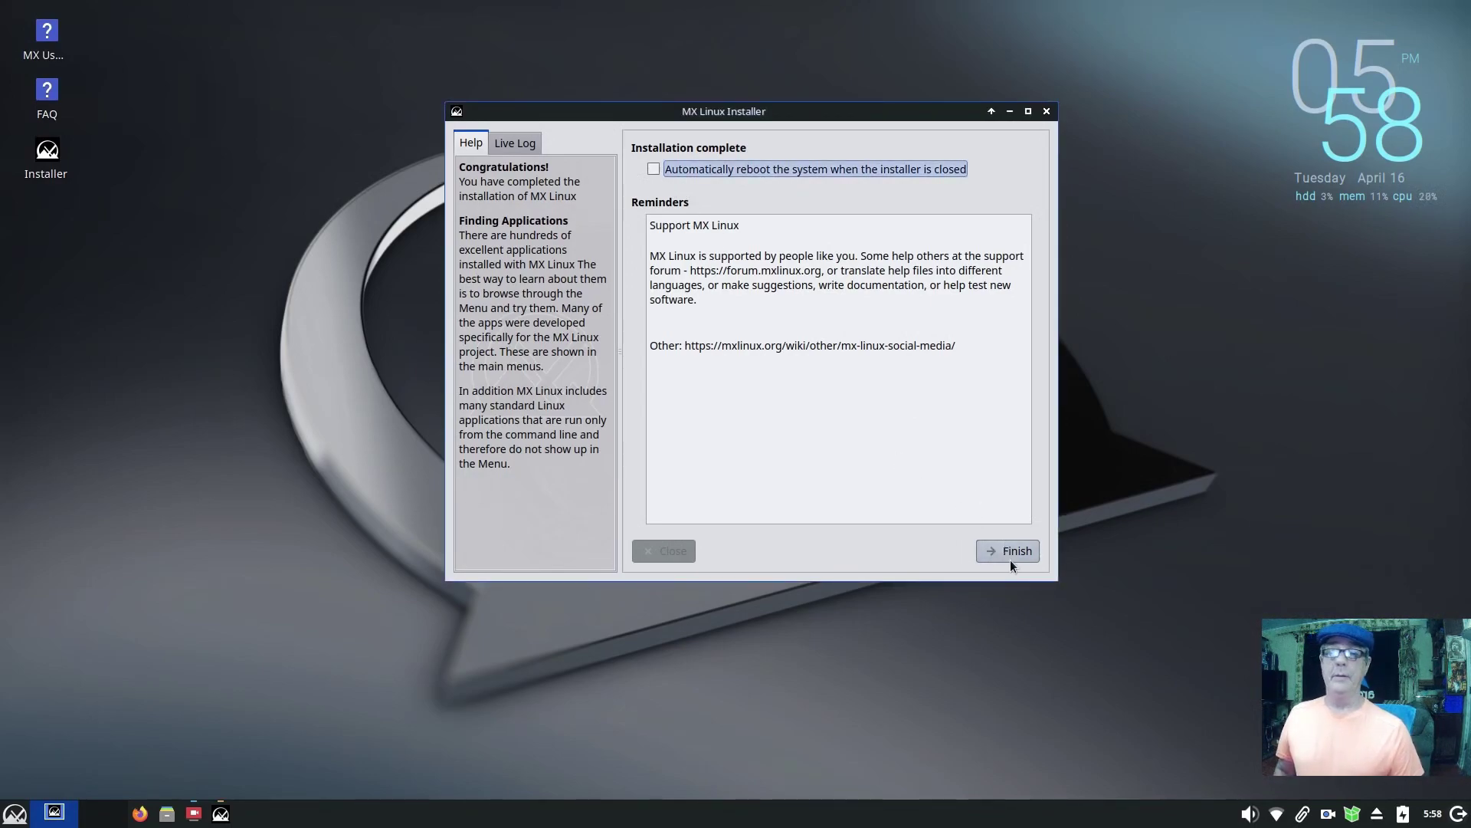
pyautogui.click(1010, 558)
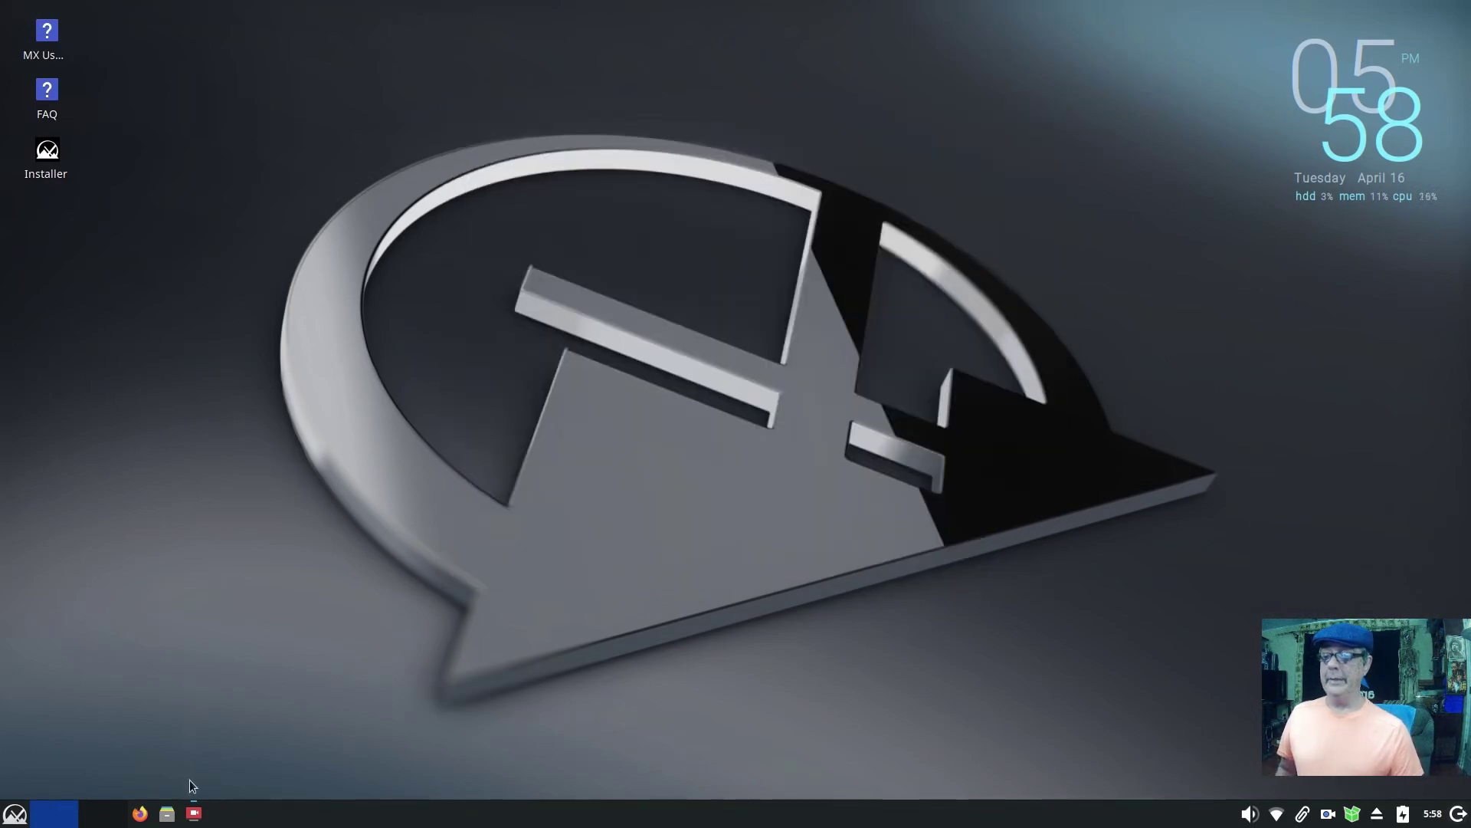
# Step: Save the current screen recording in SimpleScreenRecorder
pyautogui.click(192, 813)
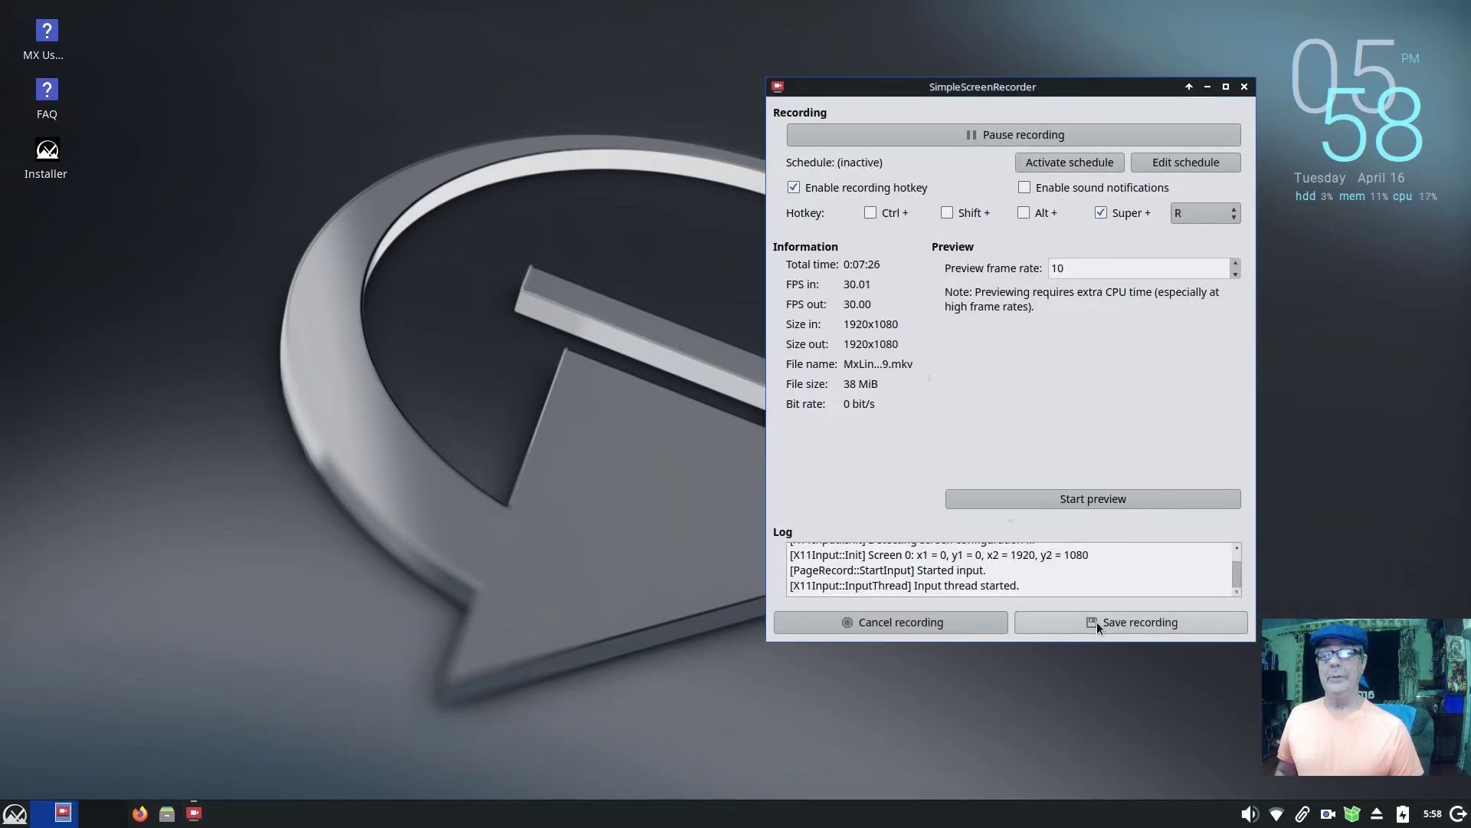
pyautogui.click(1097, 623)
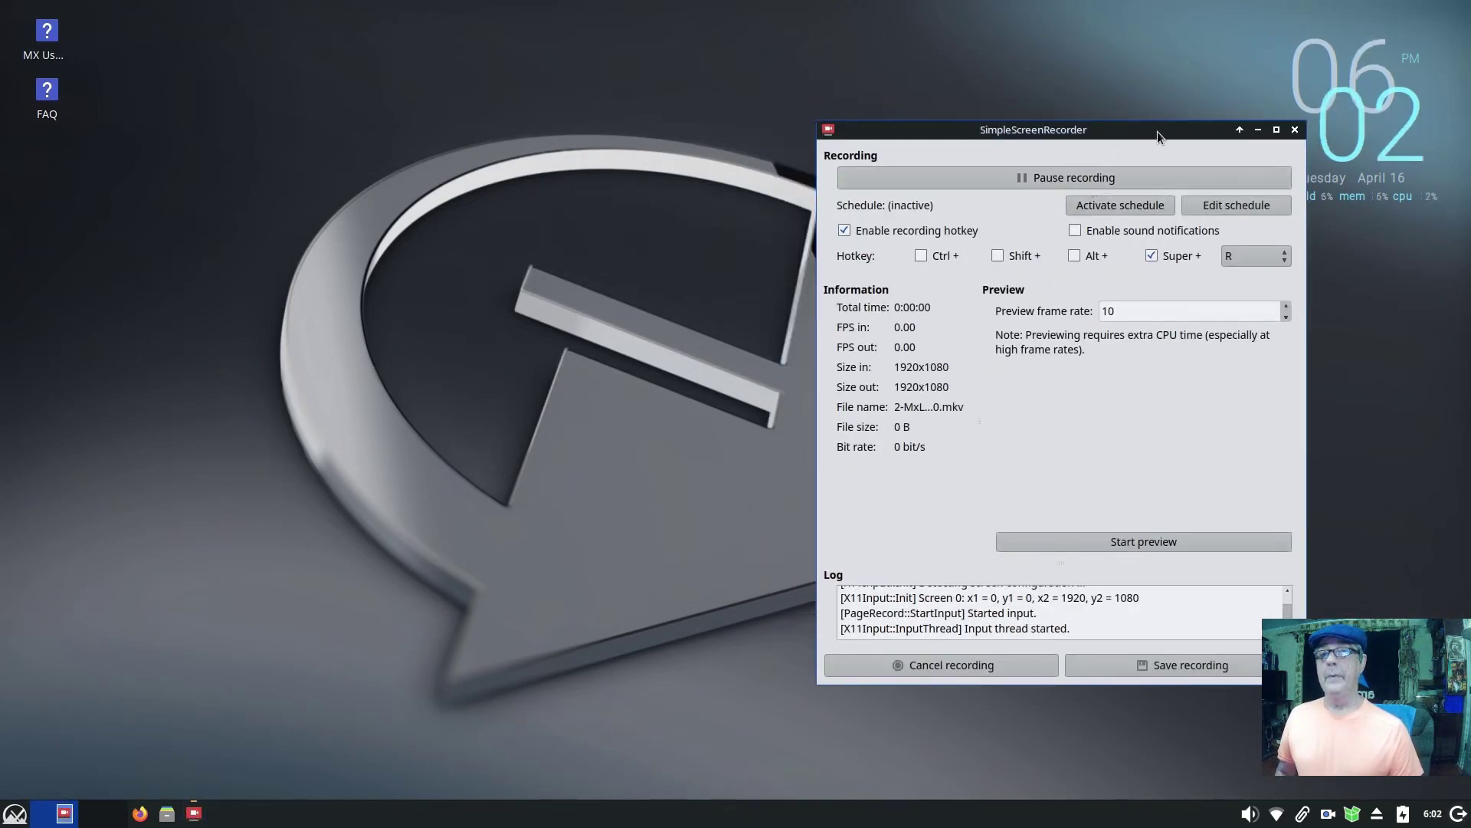
pyautogui.moveTo(1157, 131); pyautogui.dragTo(1279, 22)
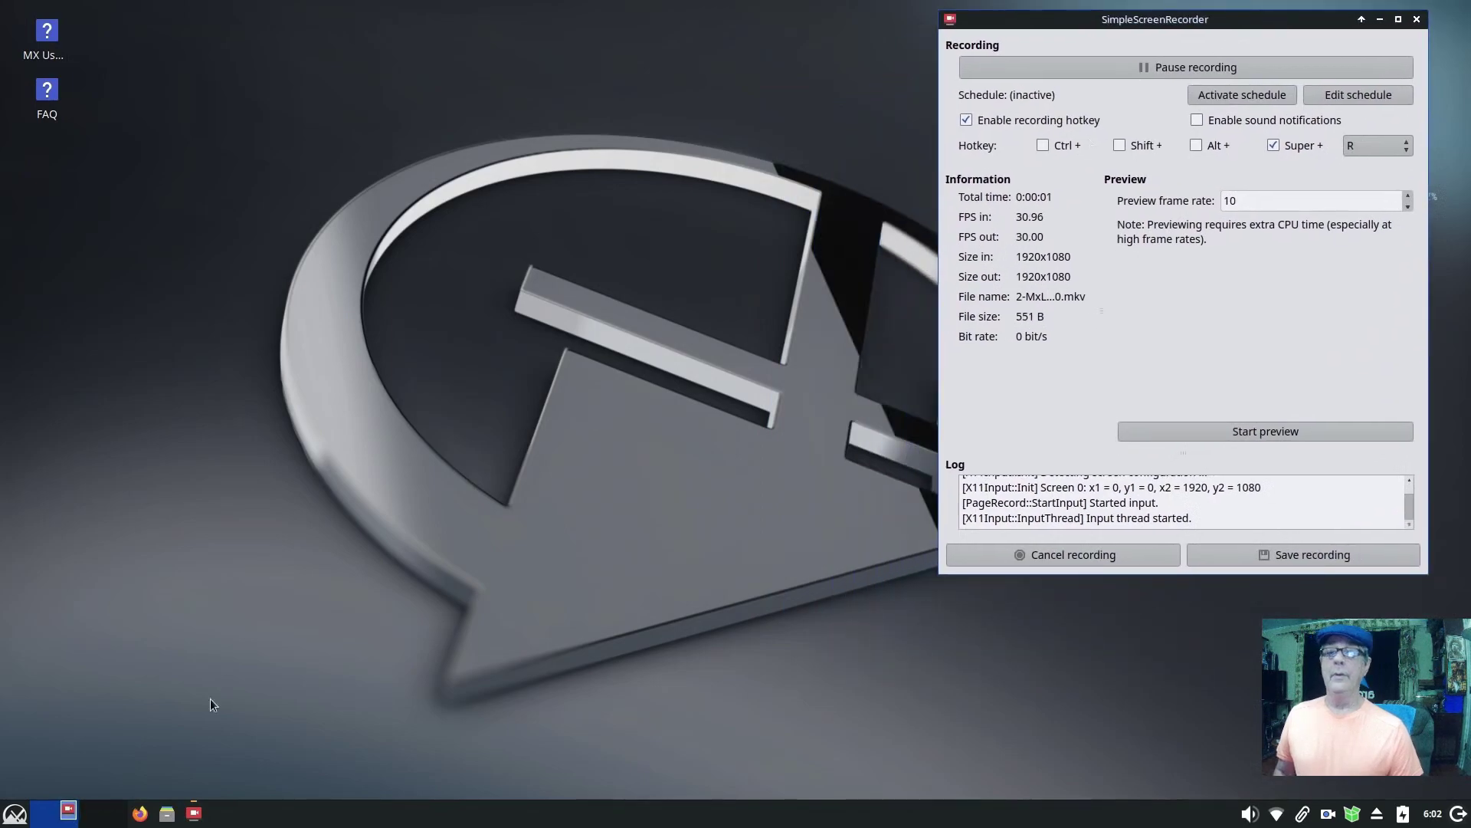
# Step: Play the saved MxLinux-Install recording from Videos, then close the player and Thunar
pyautogui.click(166, 813)
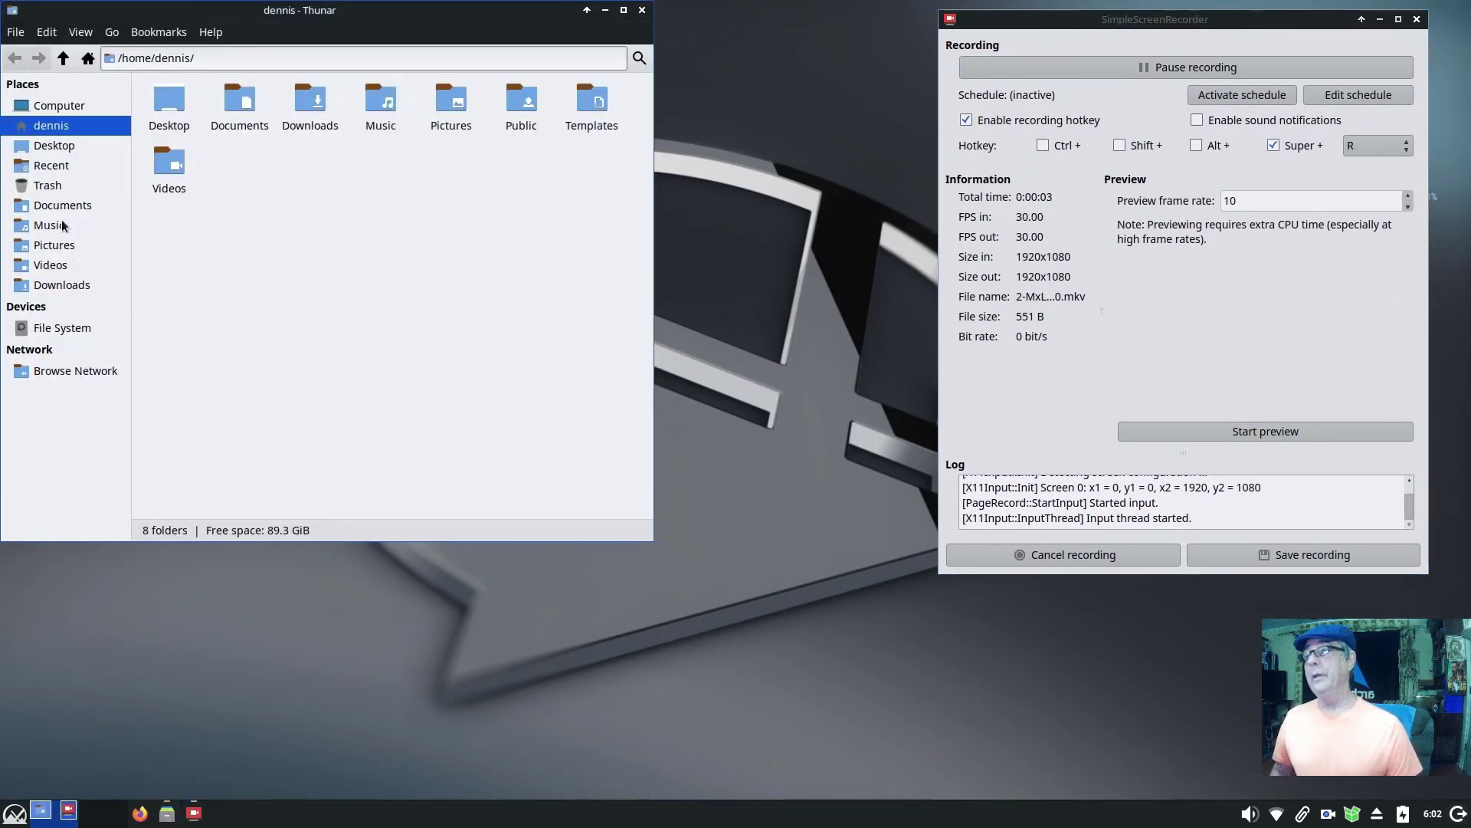
pyautogui.click(50, 267)
pyautogui.click(282, 157)
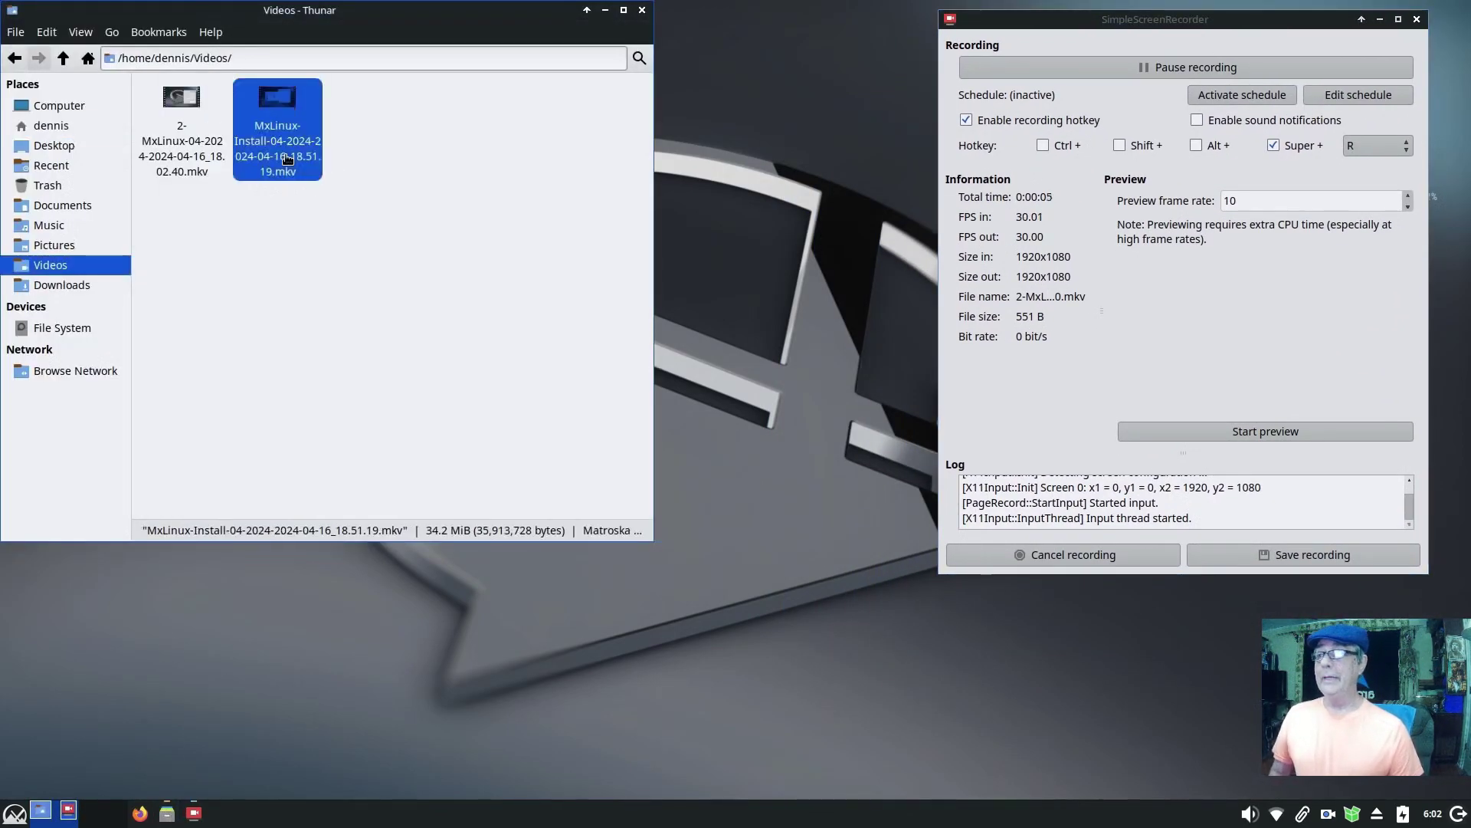
pyautogui.doubleClick(183, 138)
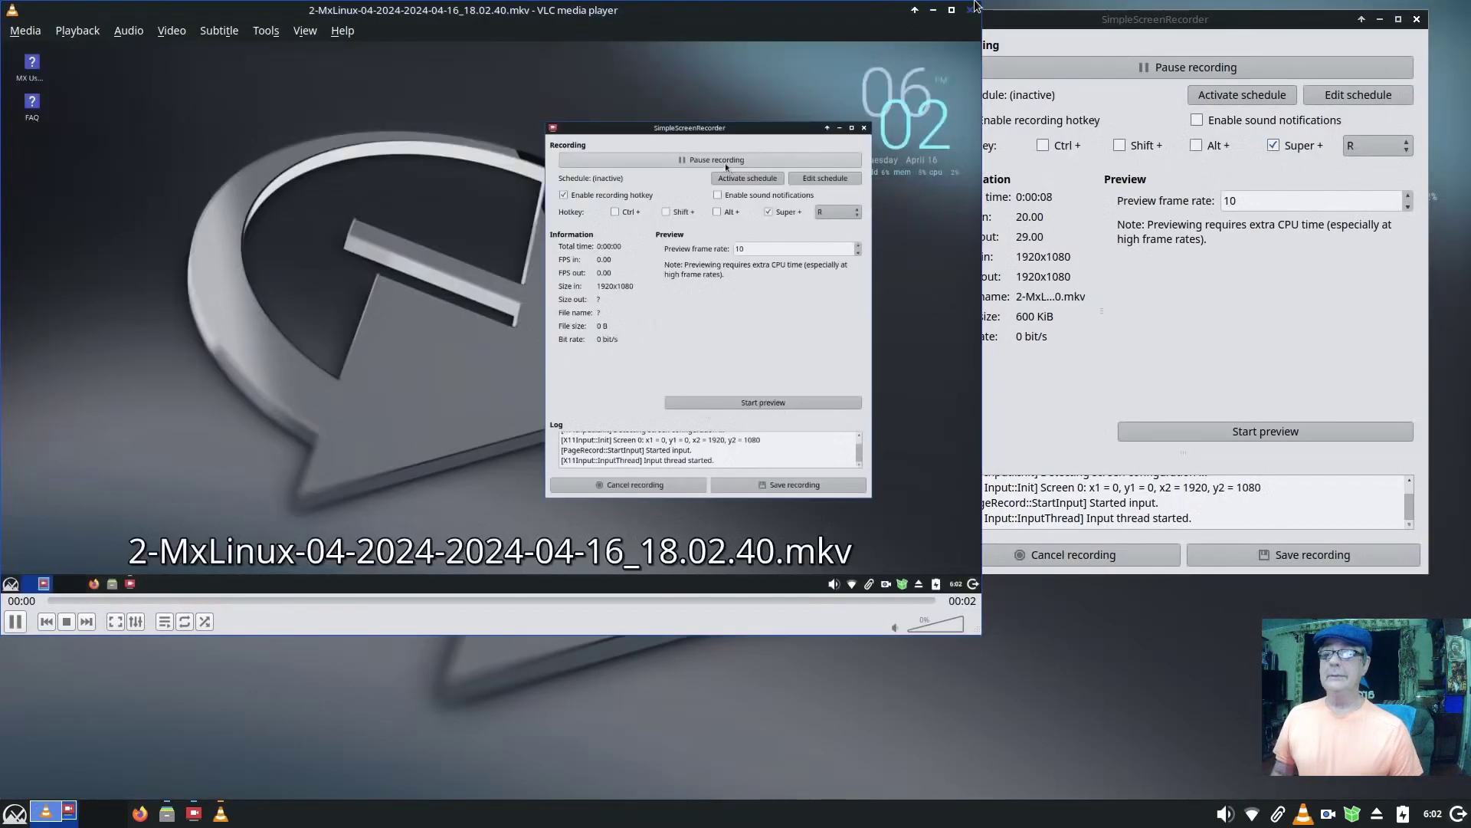
pyautogui.click(972, 9)
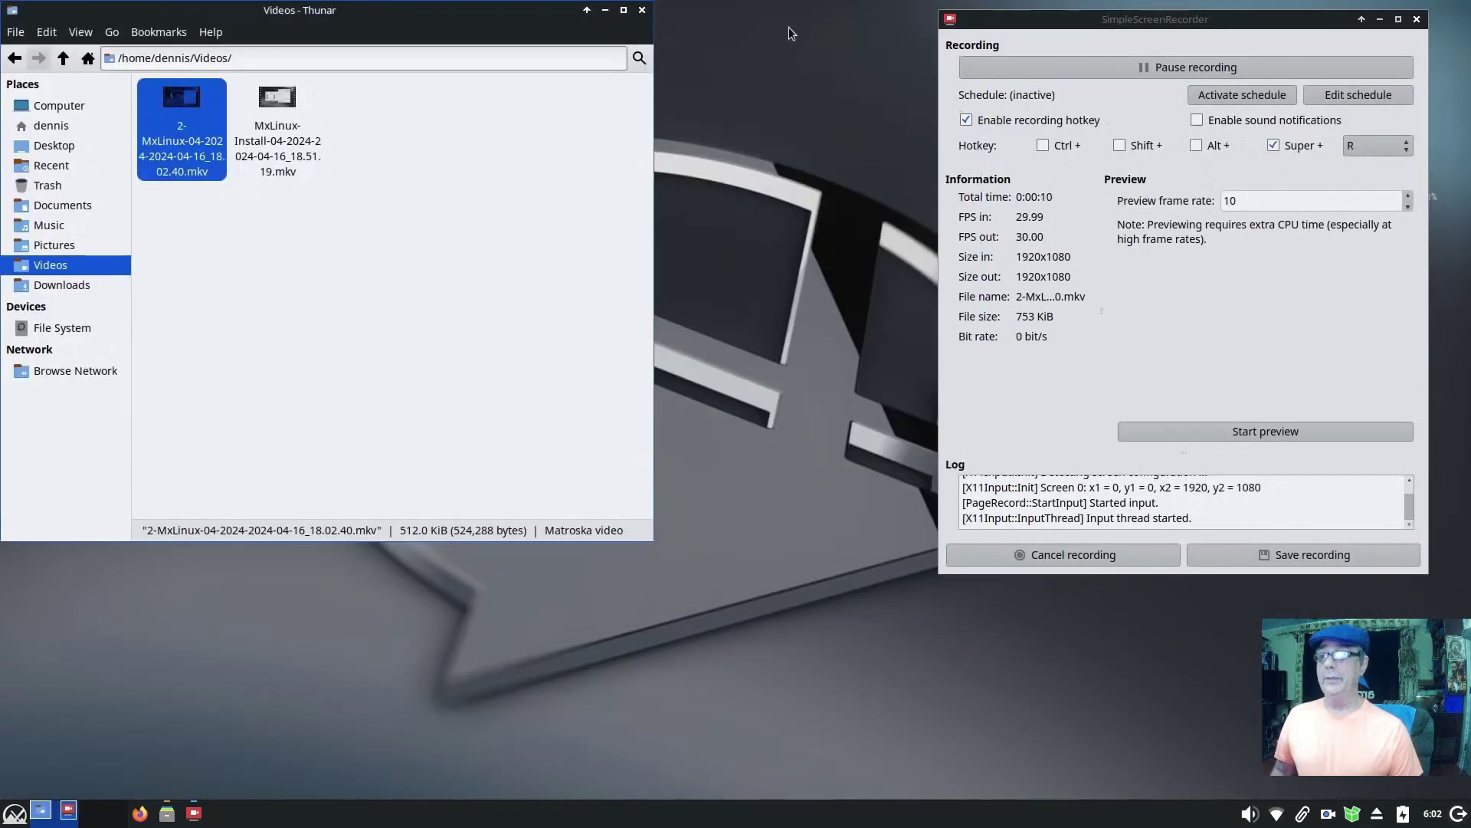
pyautogui.click(643, 12)
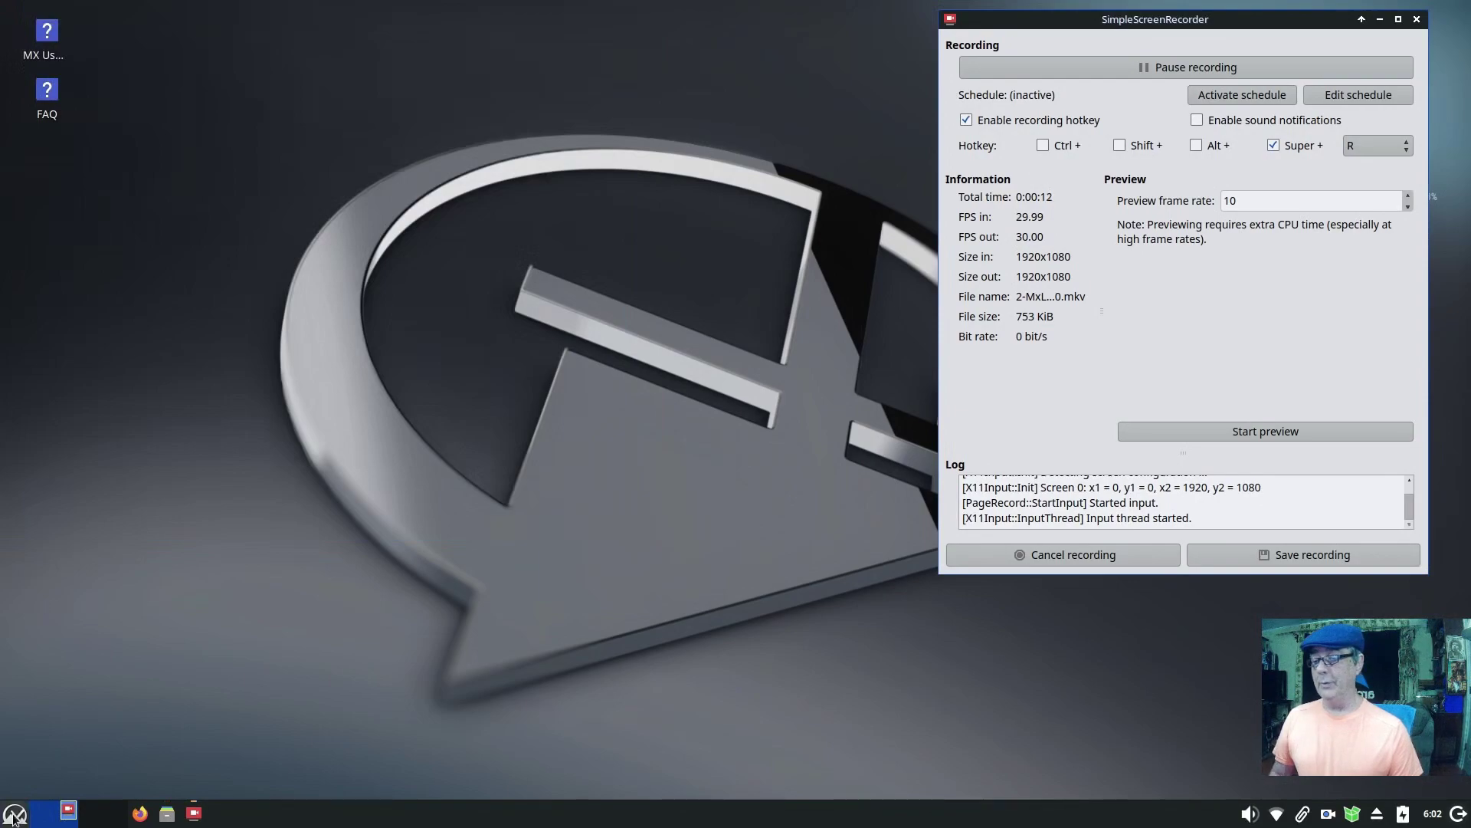
# Step: Reopen SimpleScreenRecorder from the applications menu, centre it, and hide its window
pyautogui.click(14, 814)
pyautogui.moveTo(306, 658)
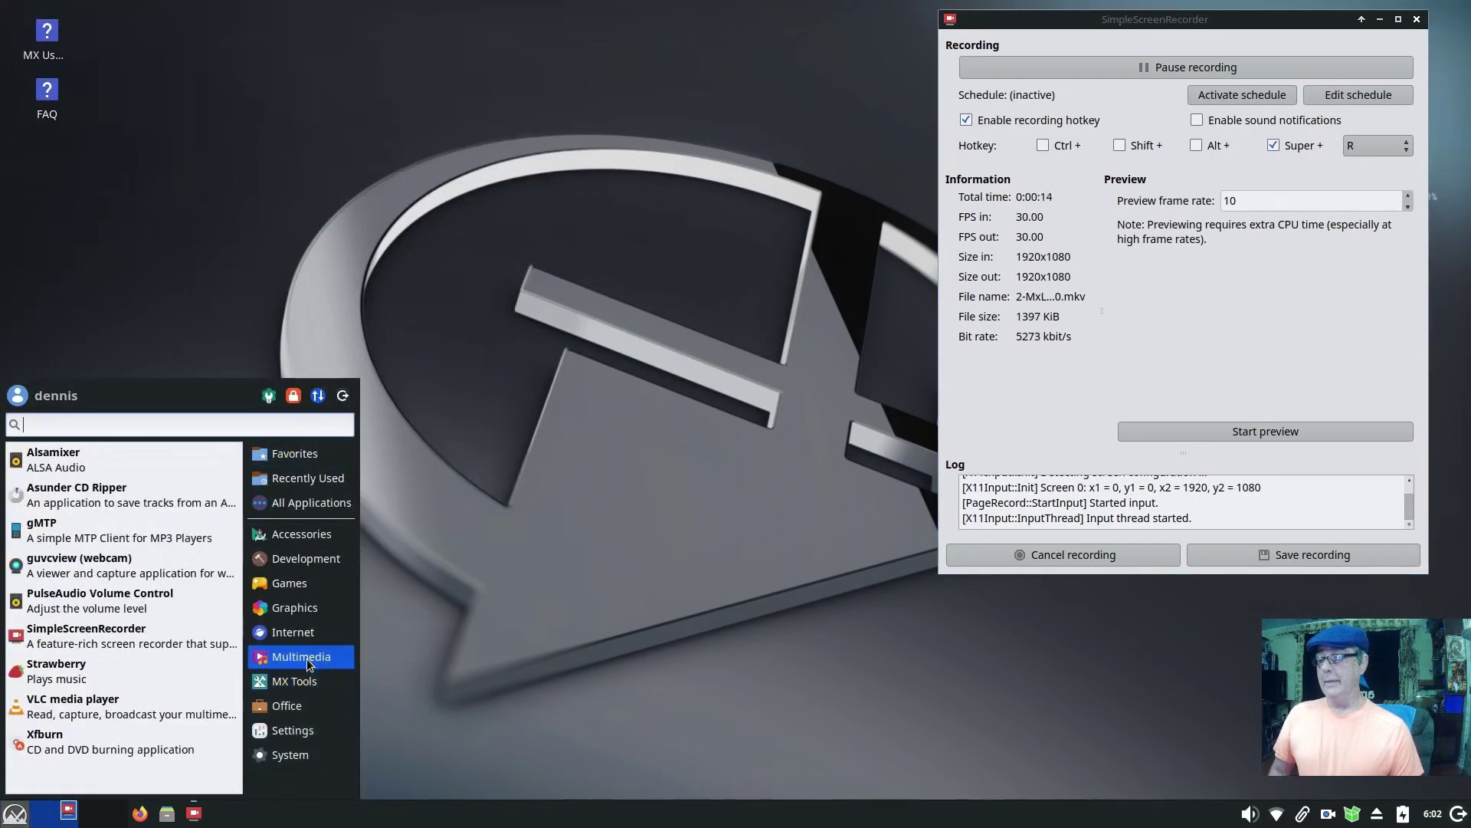
pyautogui.click(148, 636)
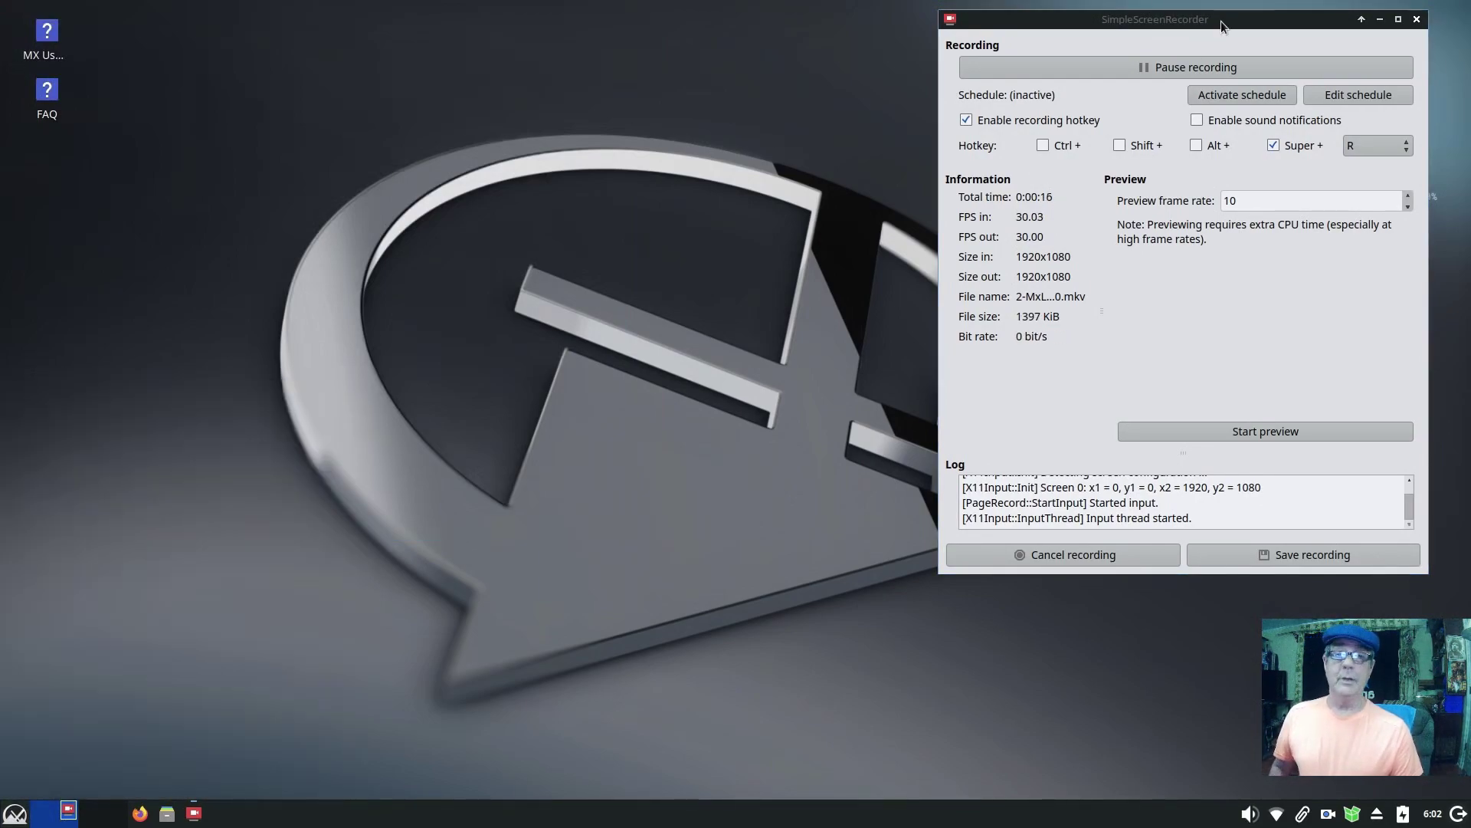
pyautogui.moveTo(1220, 20); pyautogui.dragTo(895, 83)
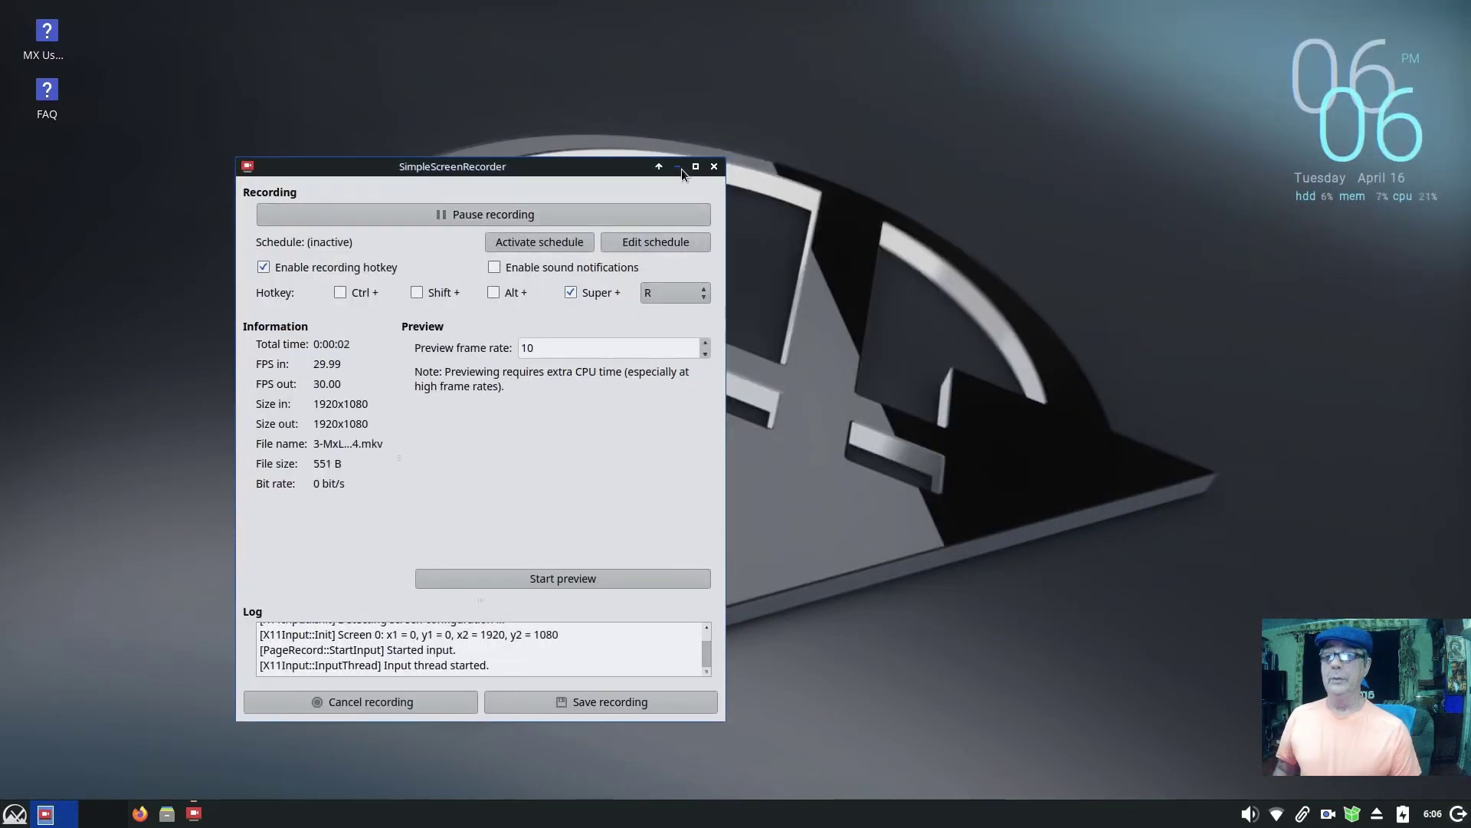
pyautogui.click(678, 167)
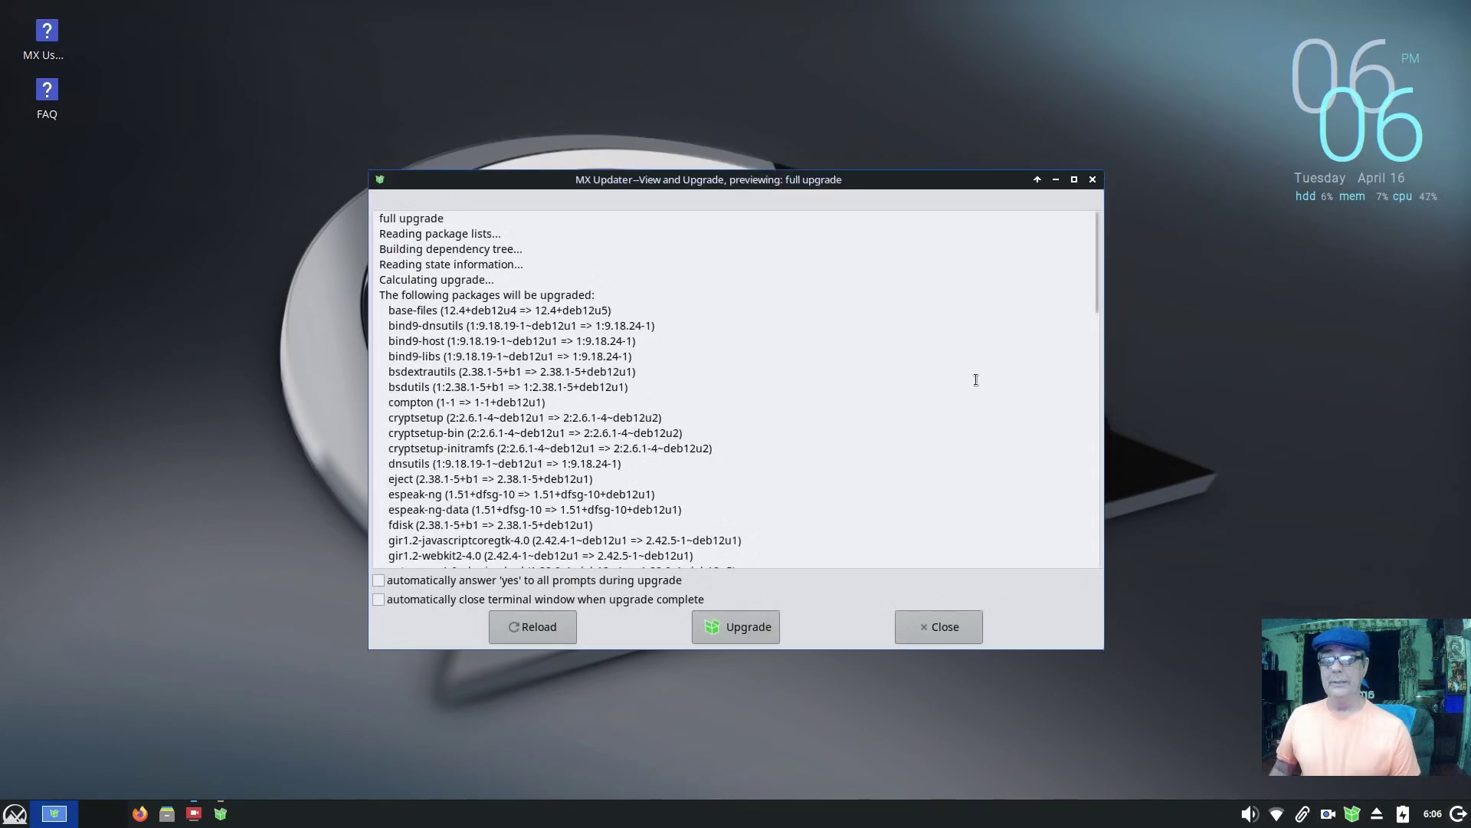
# Step: Reload the package lists in MX Updater and close the finished update terminal
pyautogui.moveTo(917, 181); pyautogui.dragTo(1069, 94)
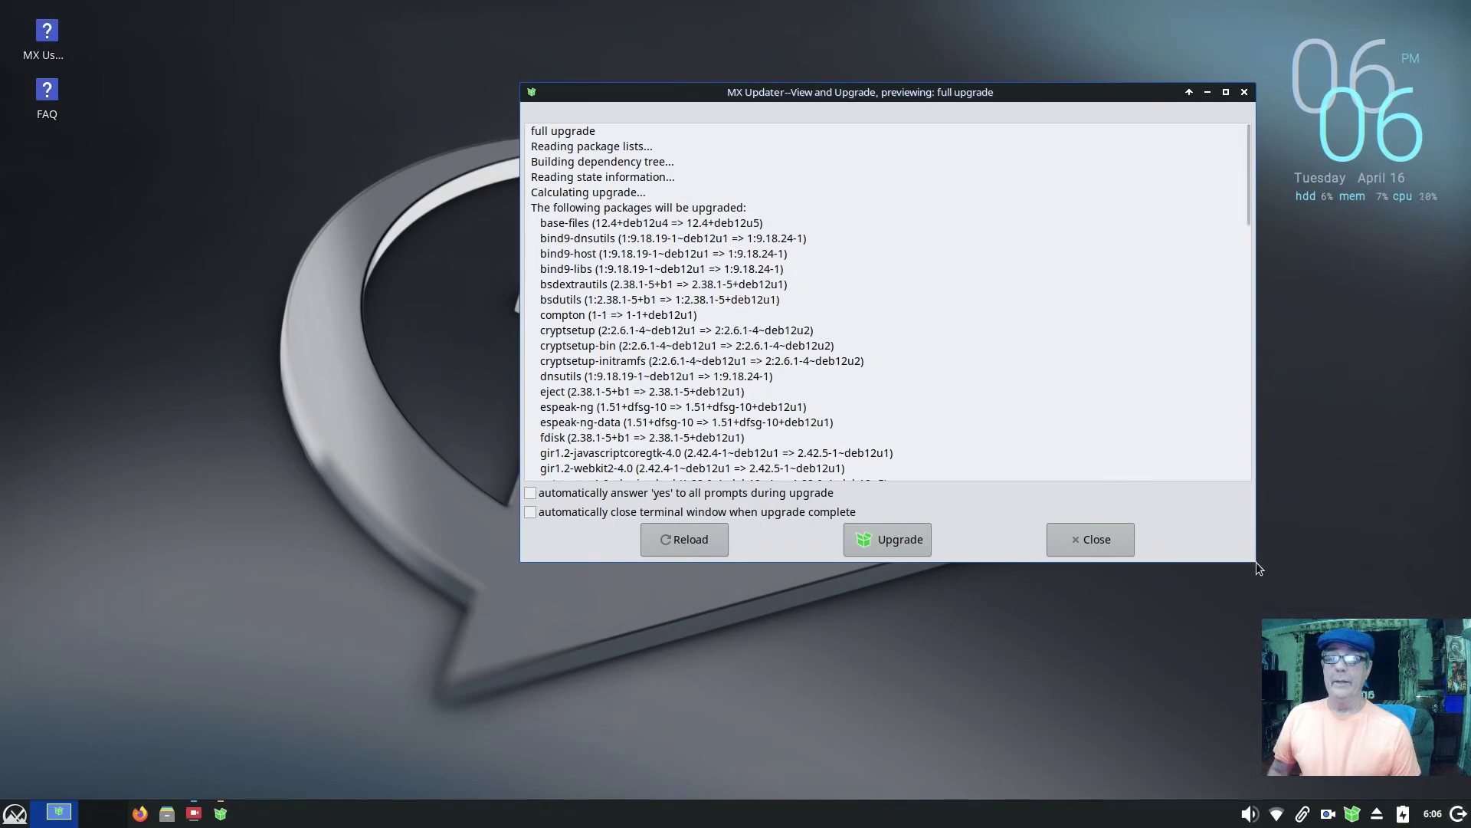
pyautogui.moveTo(1256, 563); pyautogui.dragTo(1256, 718)
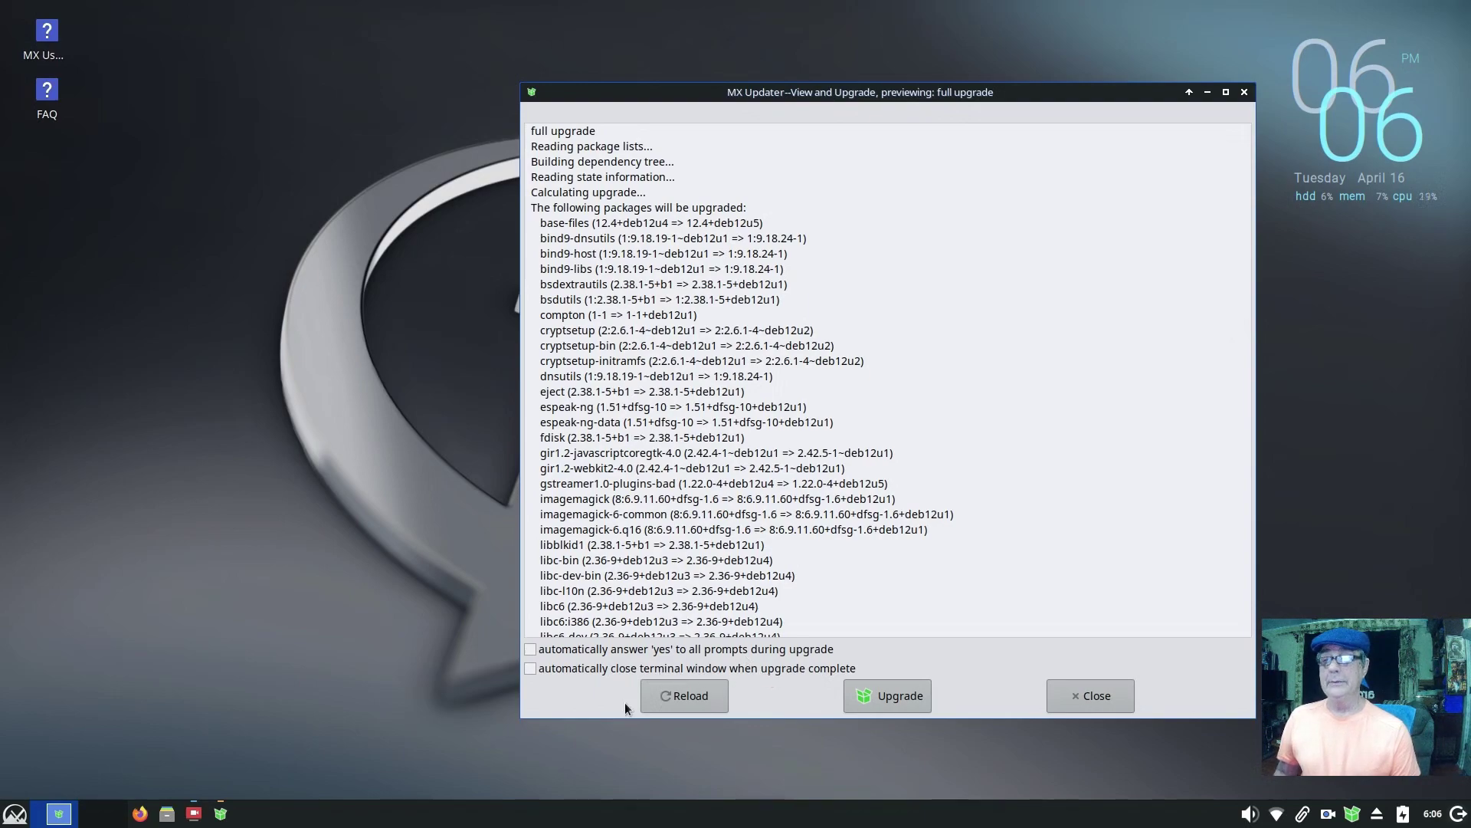
pyautogui.click(664, 699)
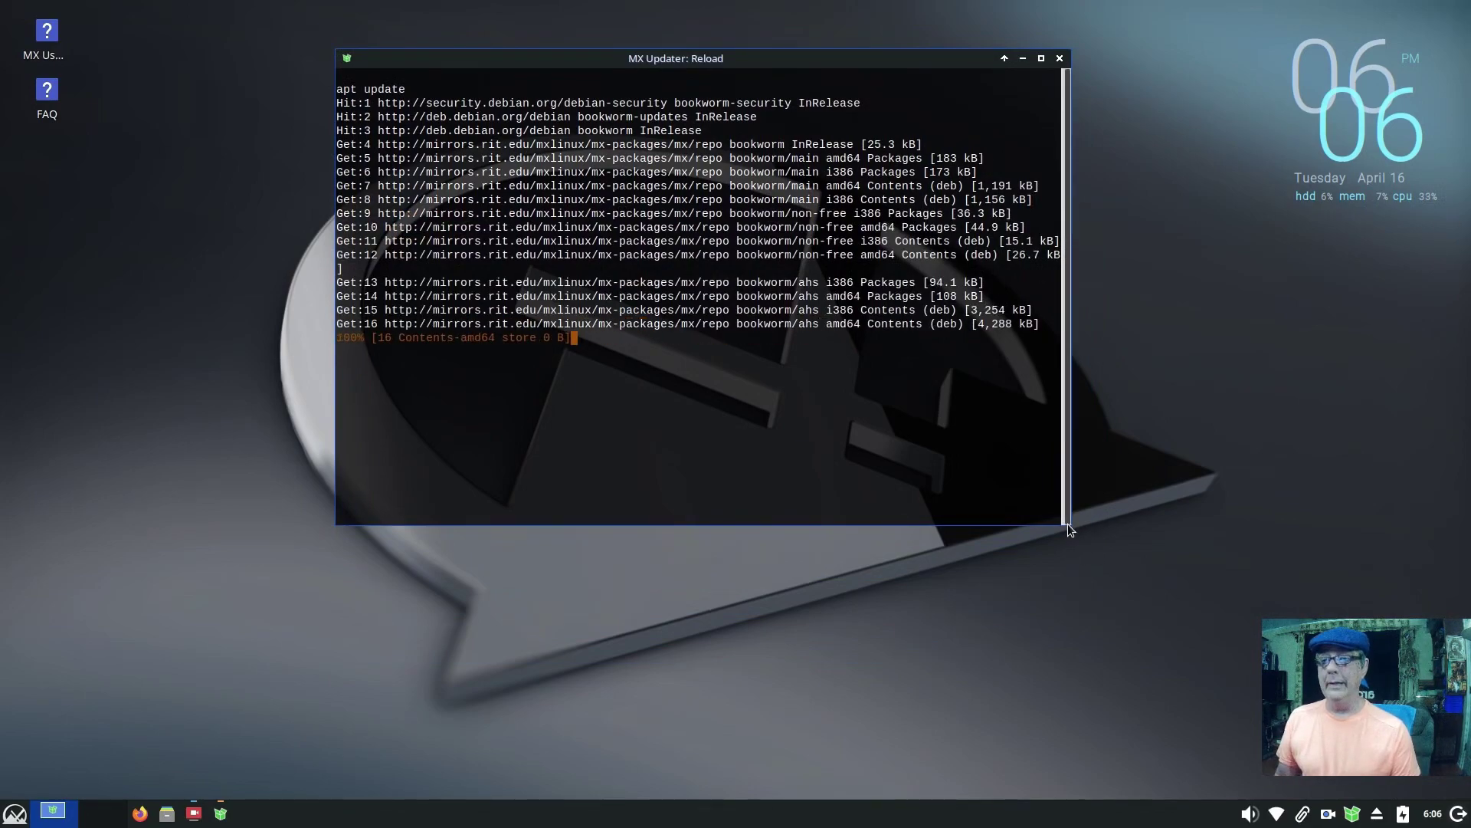
pyautogui.moveTo(1071, 531); pyautogui.dragTo(1069, 720)
pyautogui.hotkey('ctrl', '+')
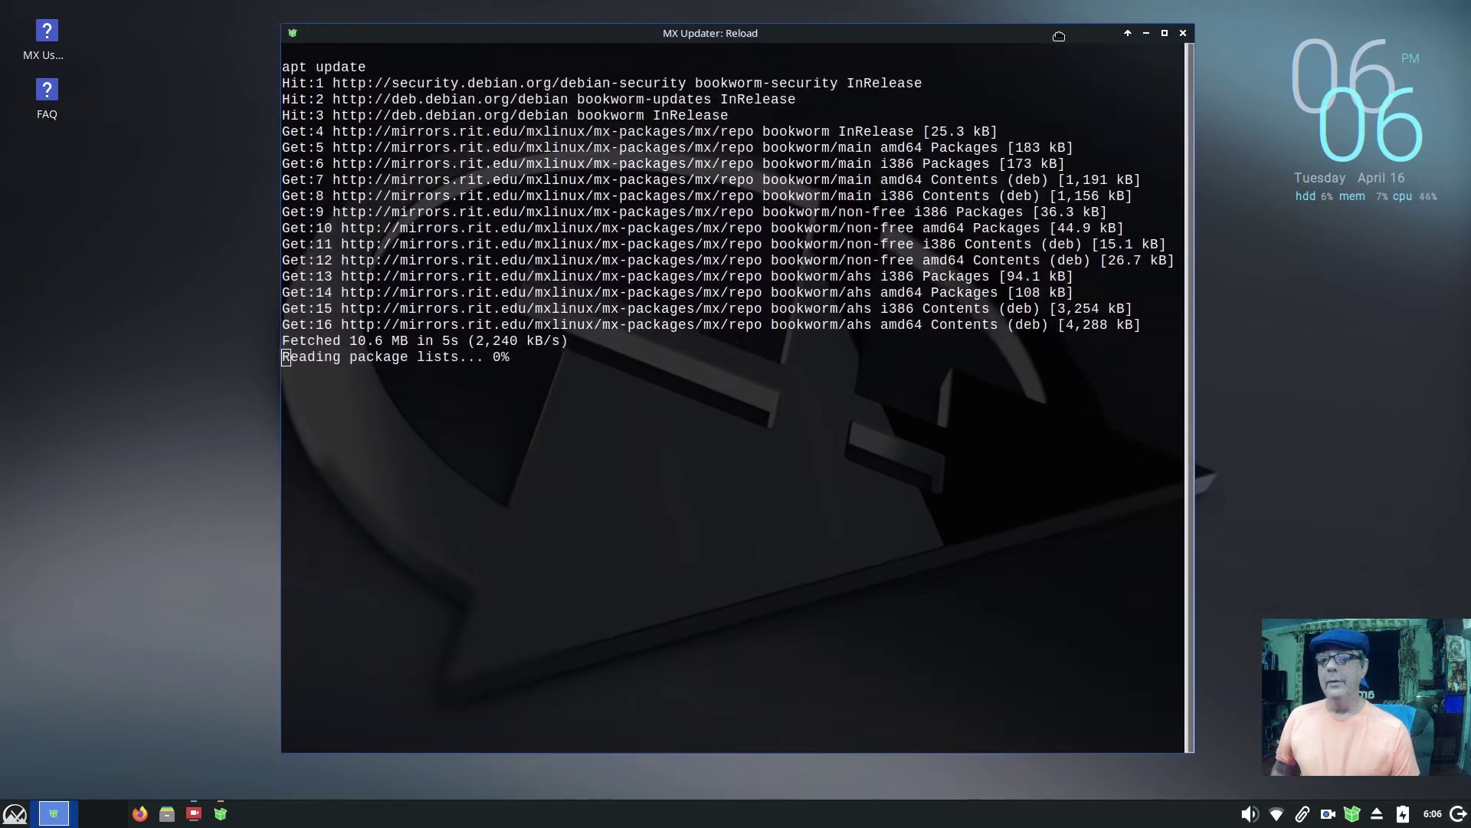
pyautogui.press('Return')
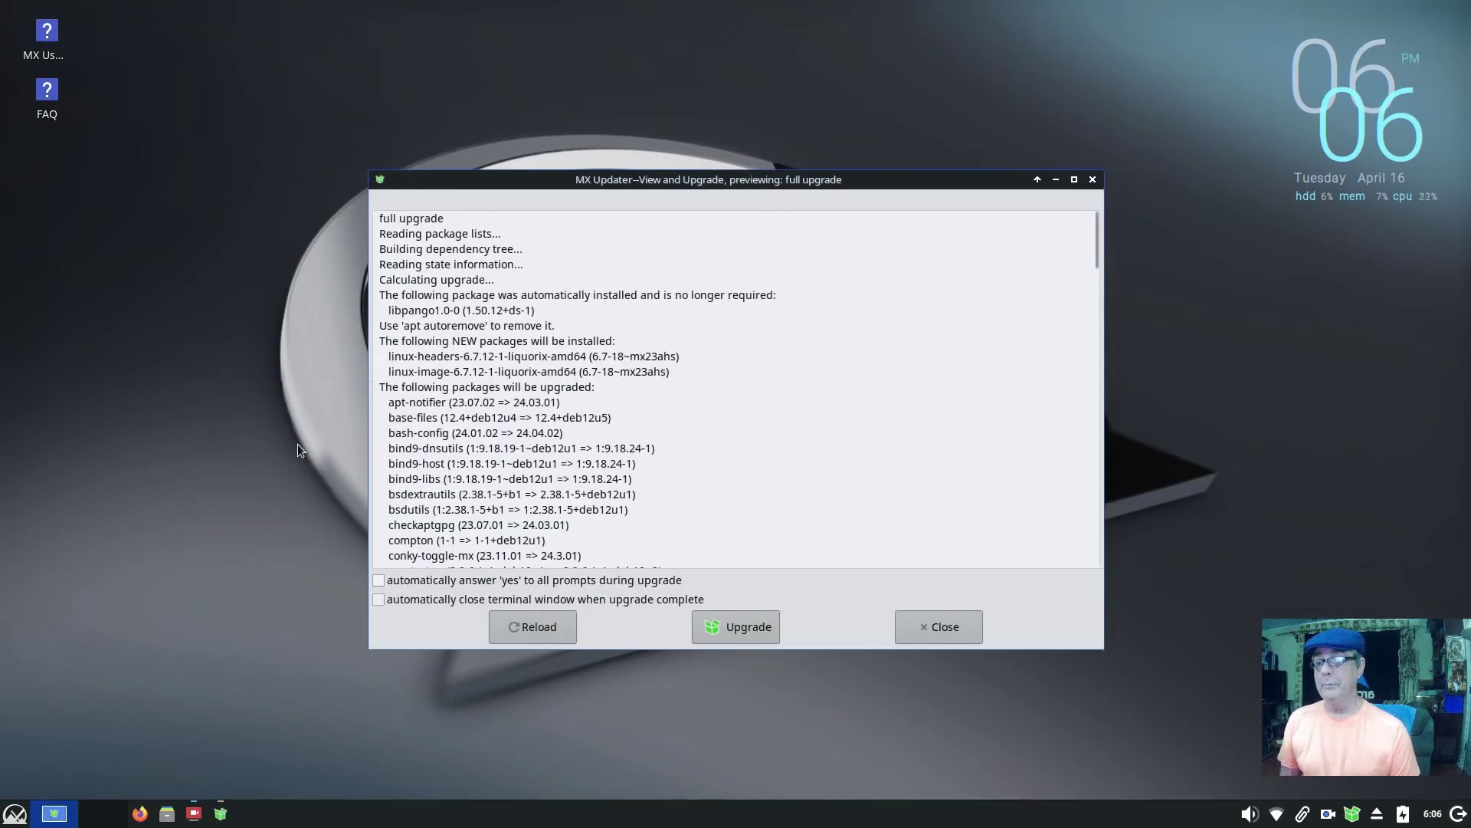
# Step: Enable automatic yes answers and auto-close, then start the full upgrade
pyautogui.click(379, 580)
pyautogui.click(378, 599)
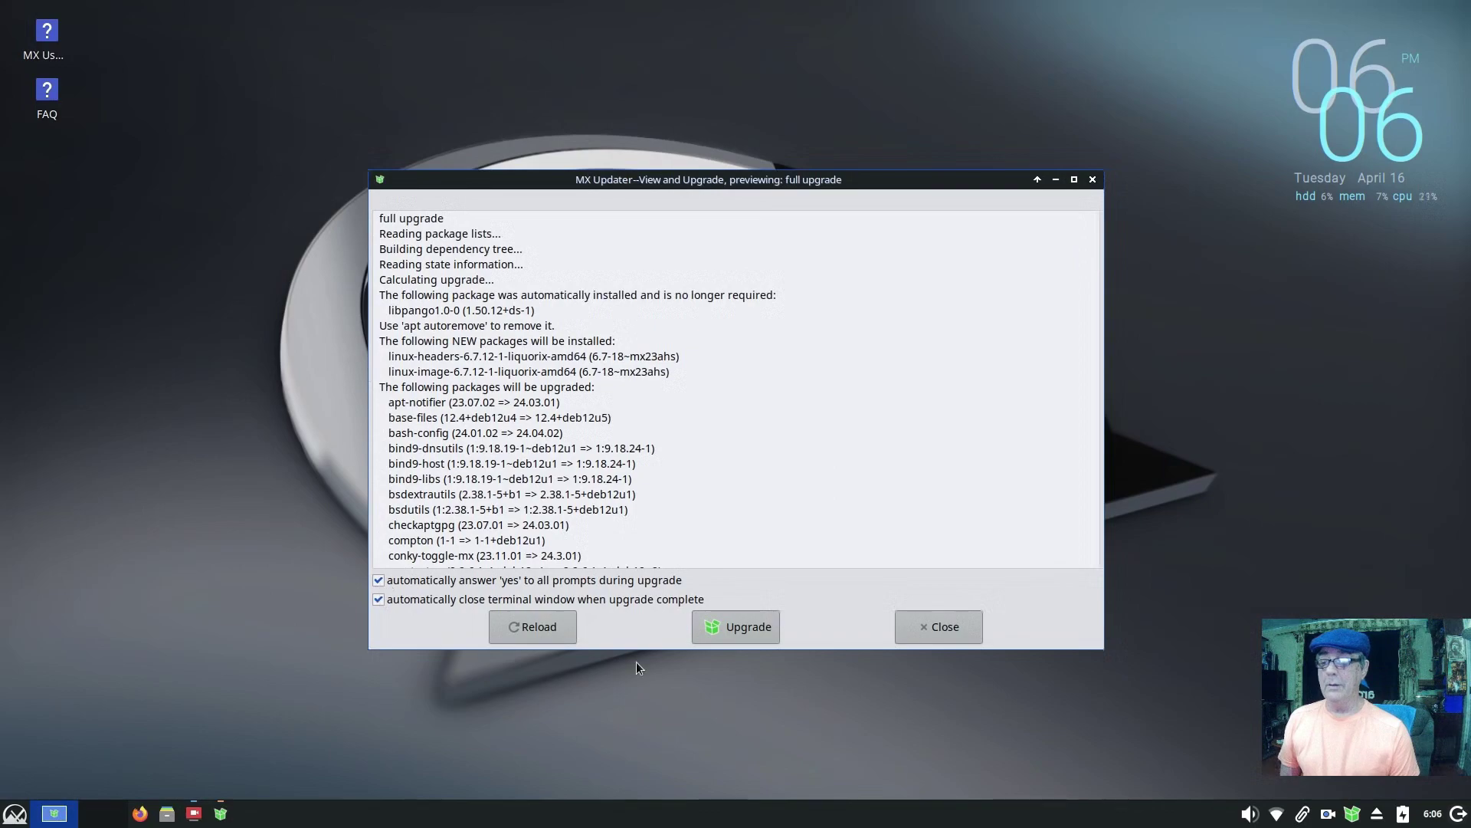
pyautogui.click(758, 627)
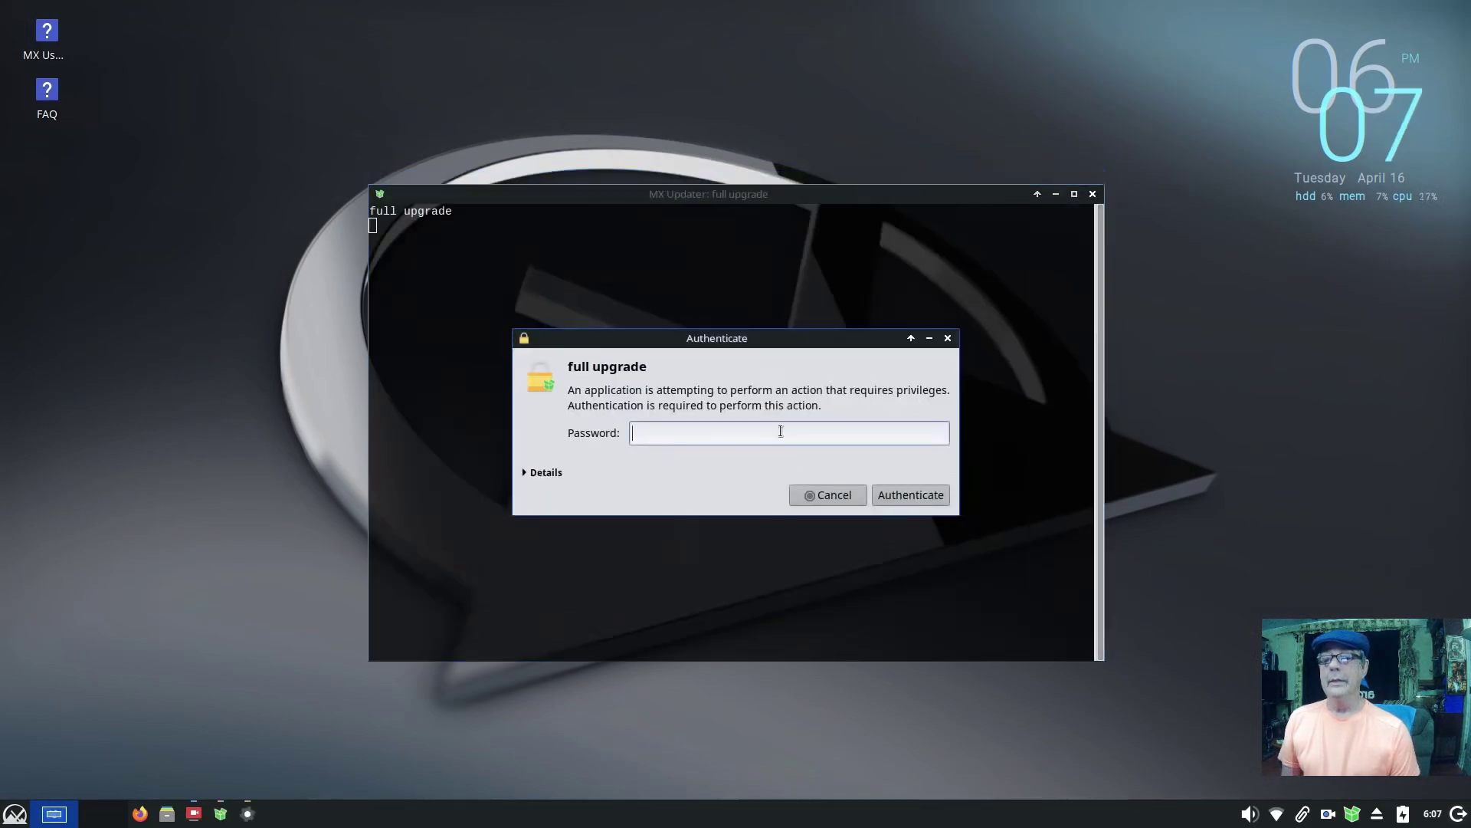
# Step: Authorize the upgrade with the password, then place the recorder at left and terminal at right
pyautogui.press('Return')
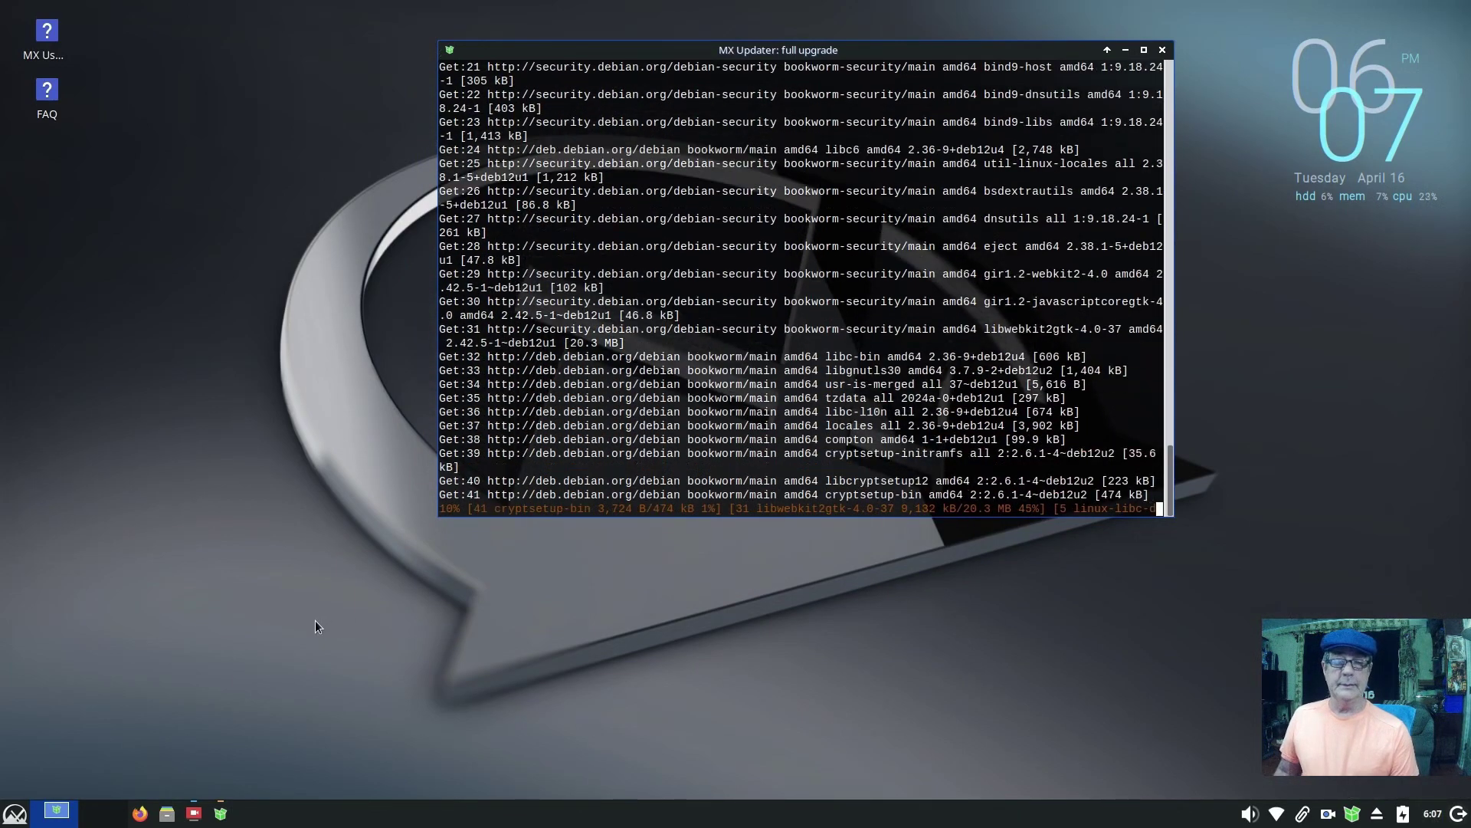
pyautogui.click(193, 814)
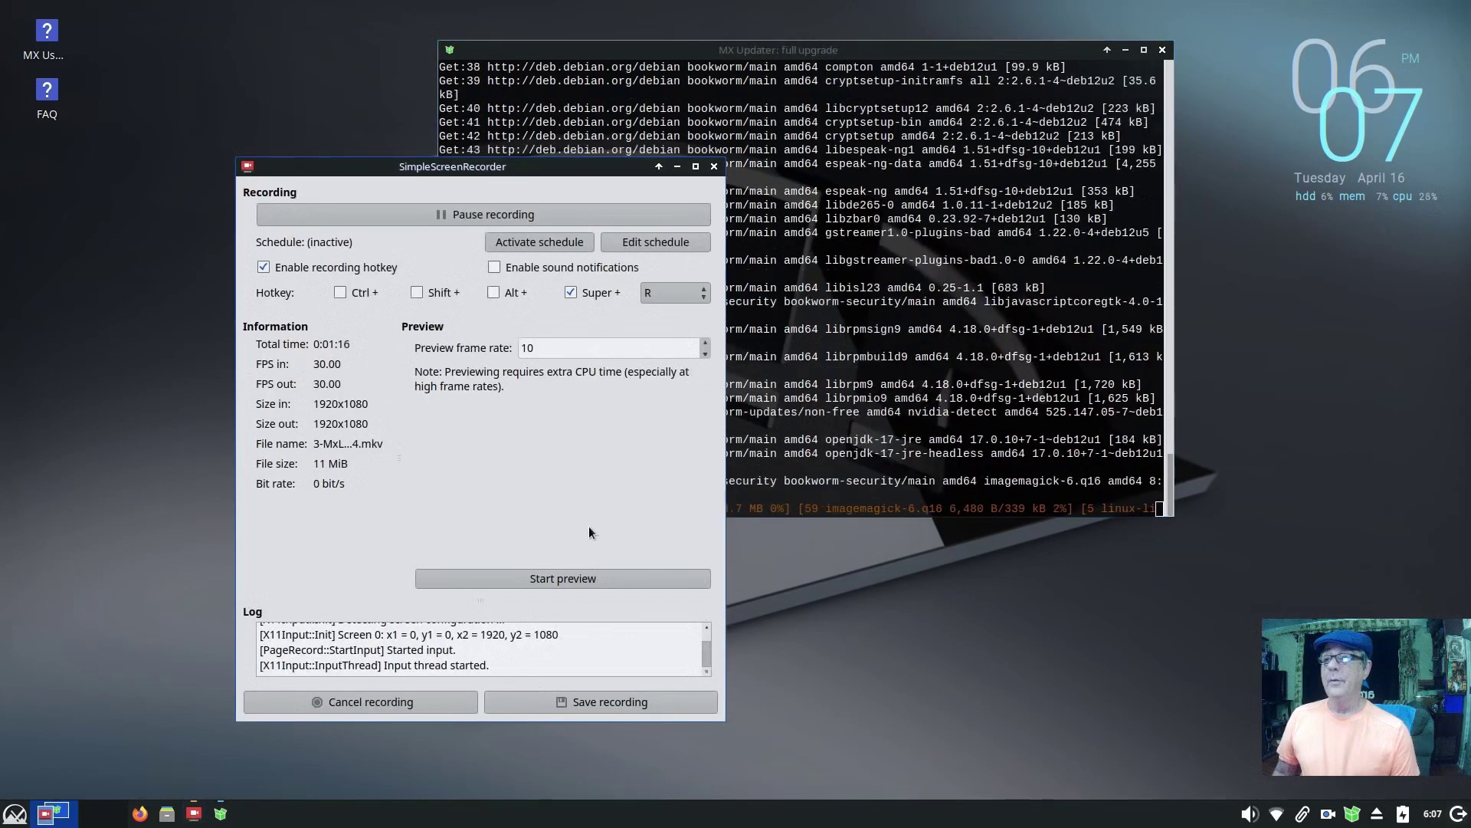
pyautogui.moveTo(539, 173); pyautogui.dragTo(328, 155)
pyautogui.moveTo(550, 56); pyautogui.dragTo(636, 133)
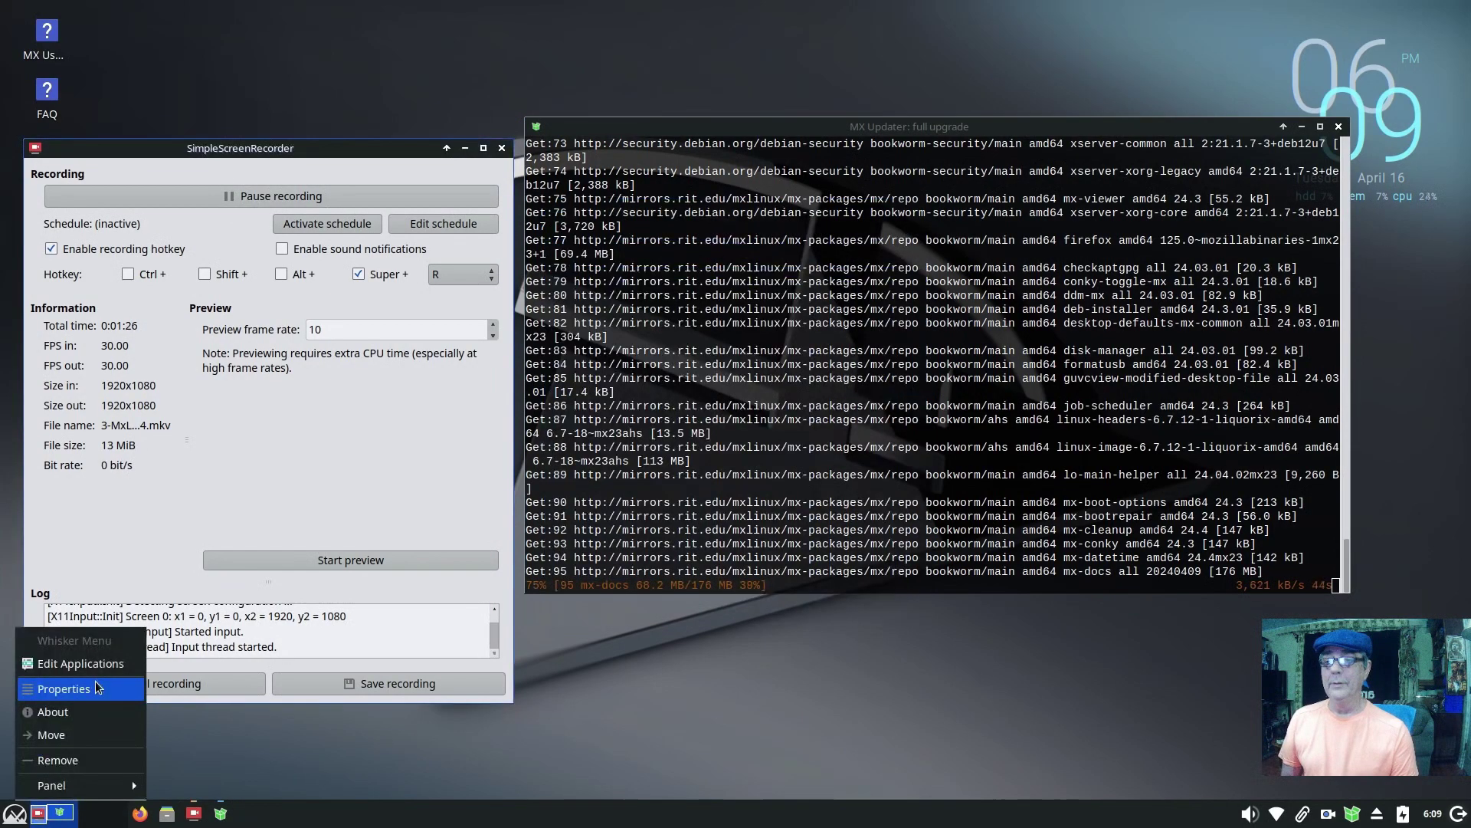
# Step: In Whisker Menu settings, hide application descriptions and place categories next to the panel button
pyautogui.click(98, 686)
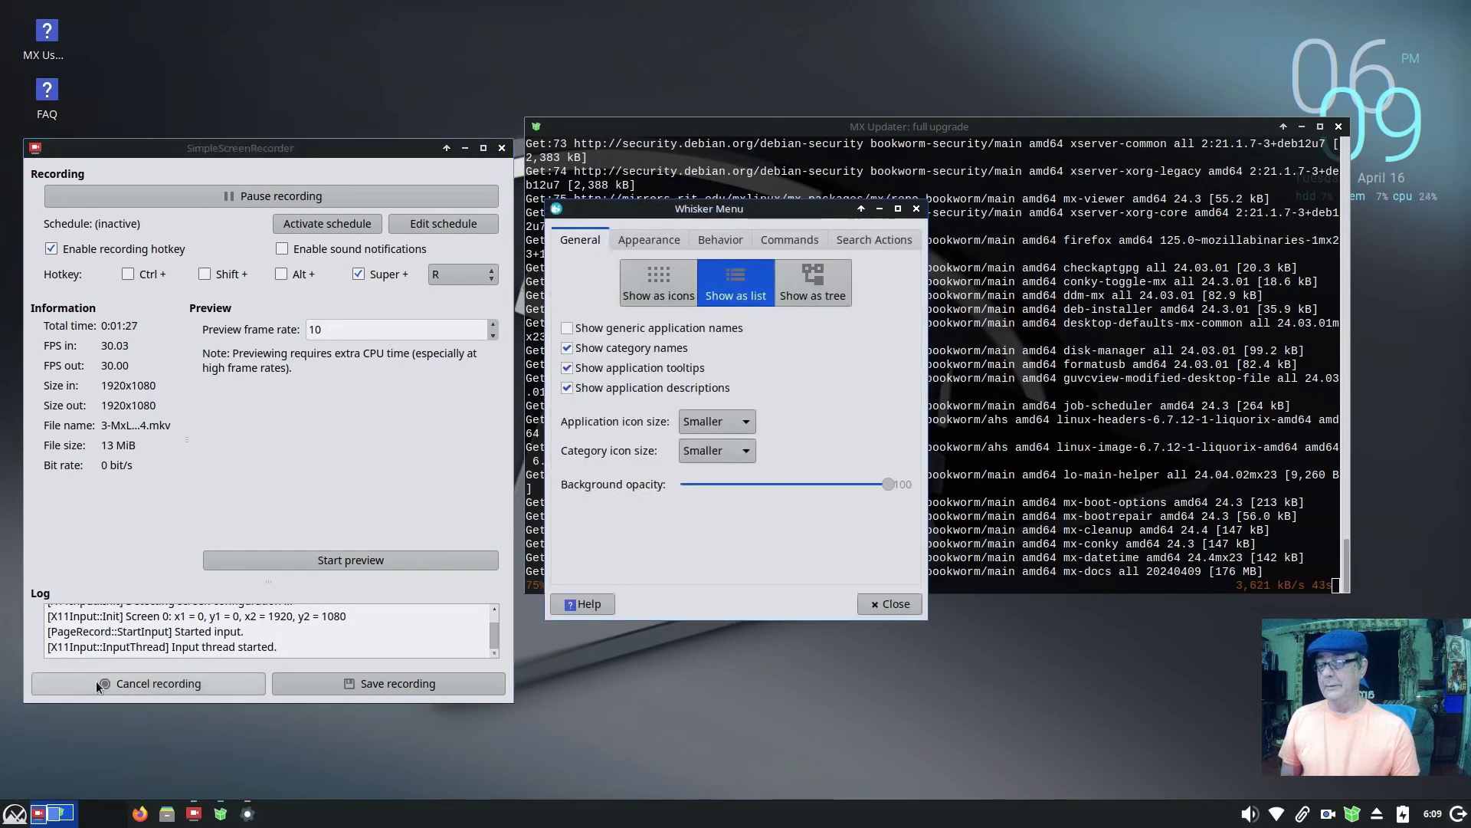
pyautogui.click(568, 388)
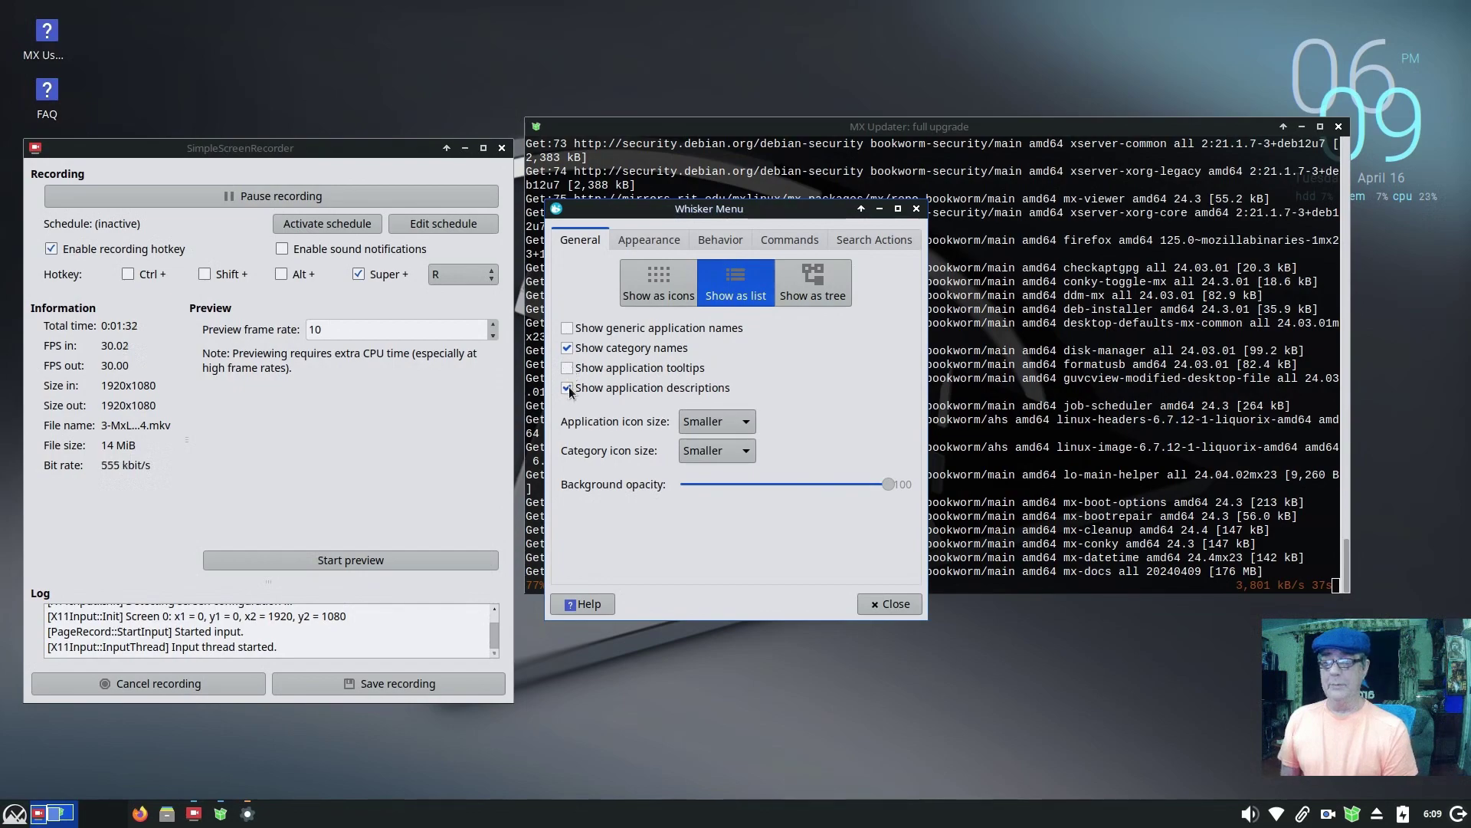
pyautogui.click(652, 244)
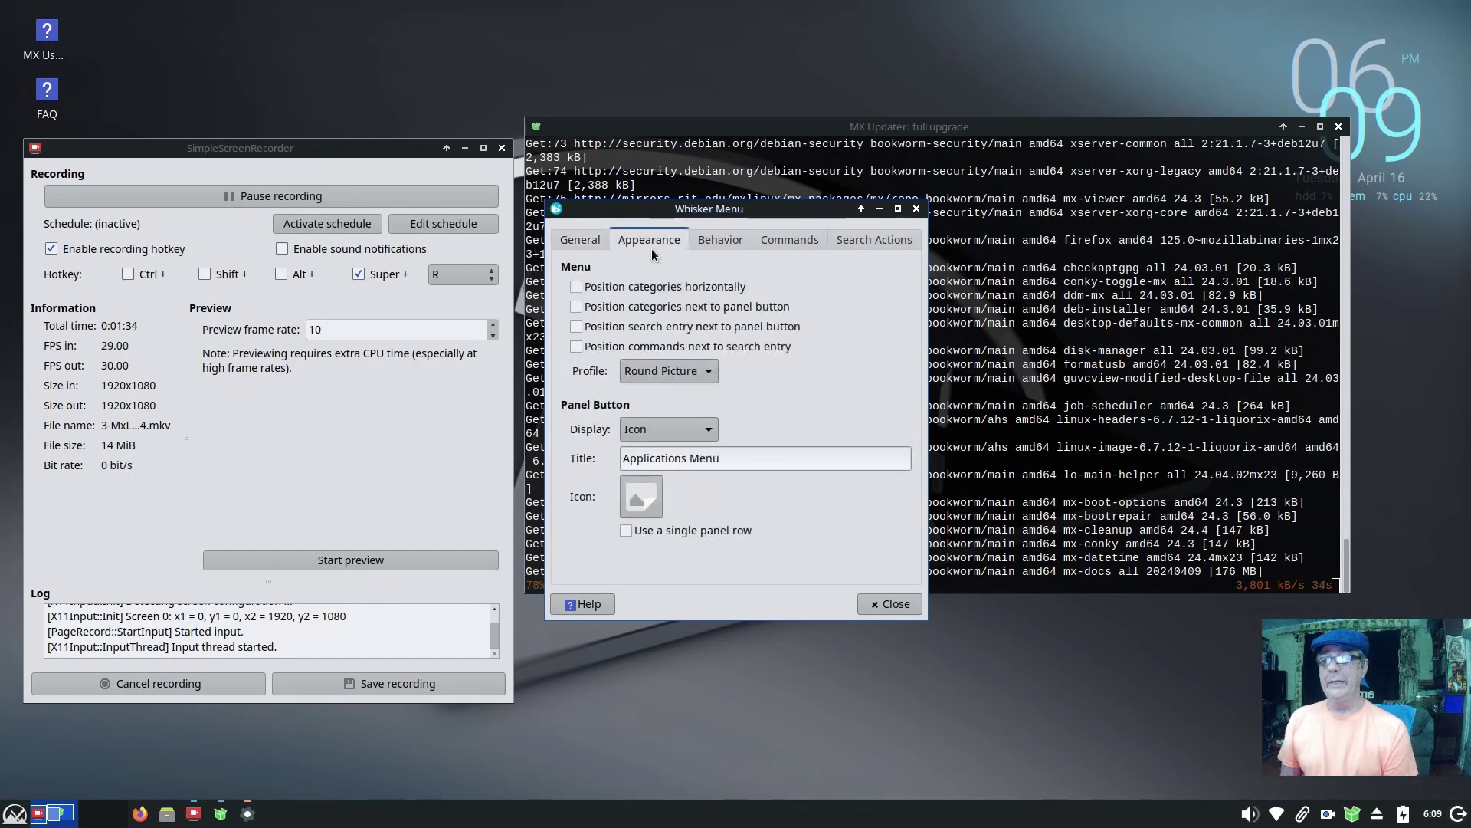
pyautogui.click(581, 307)
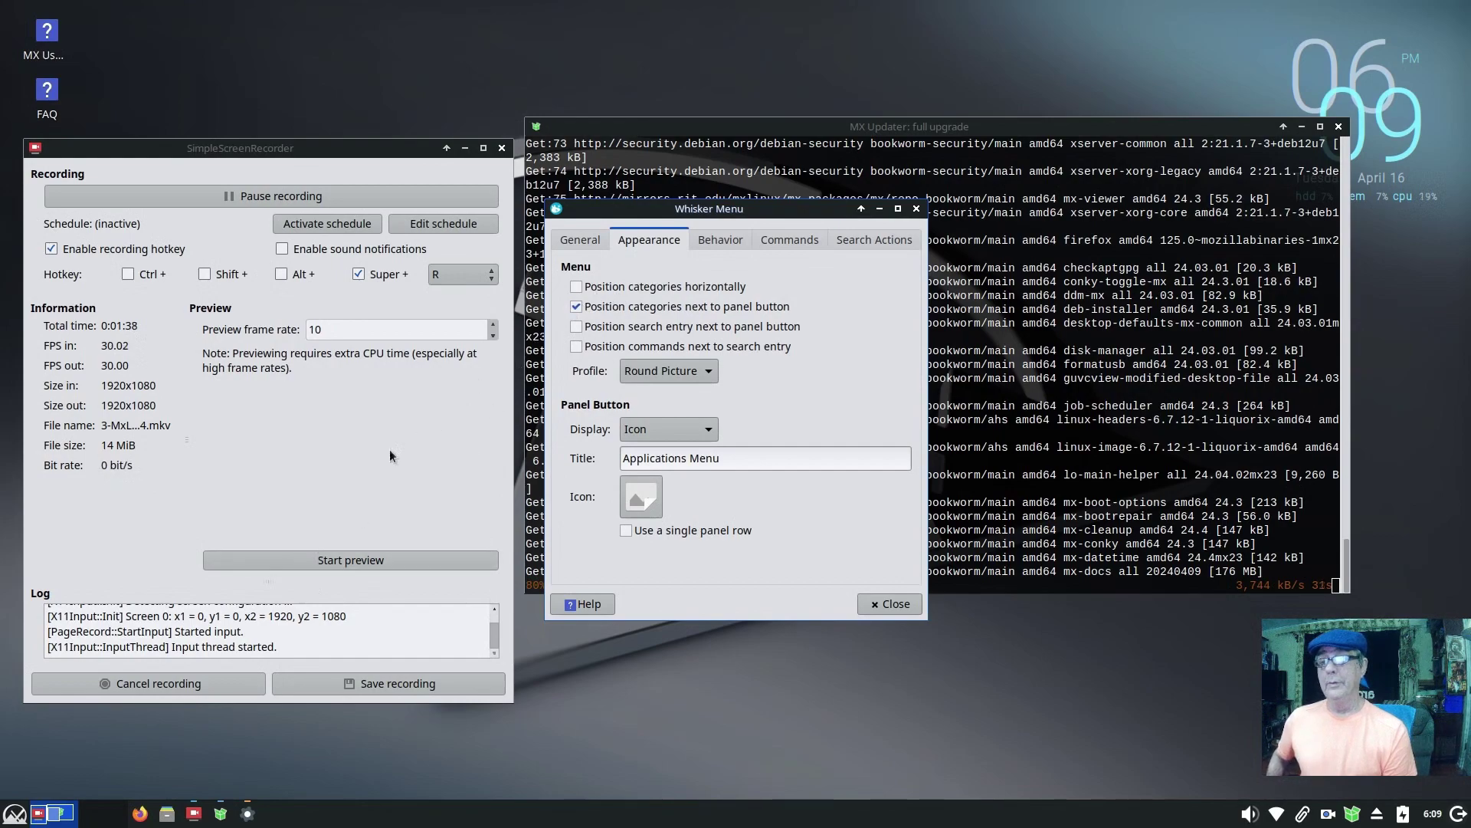
pyautogui.click(15, 815)
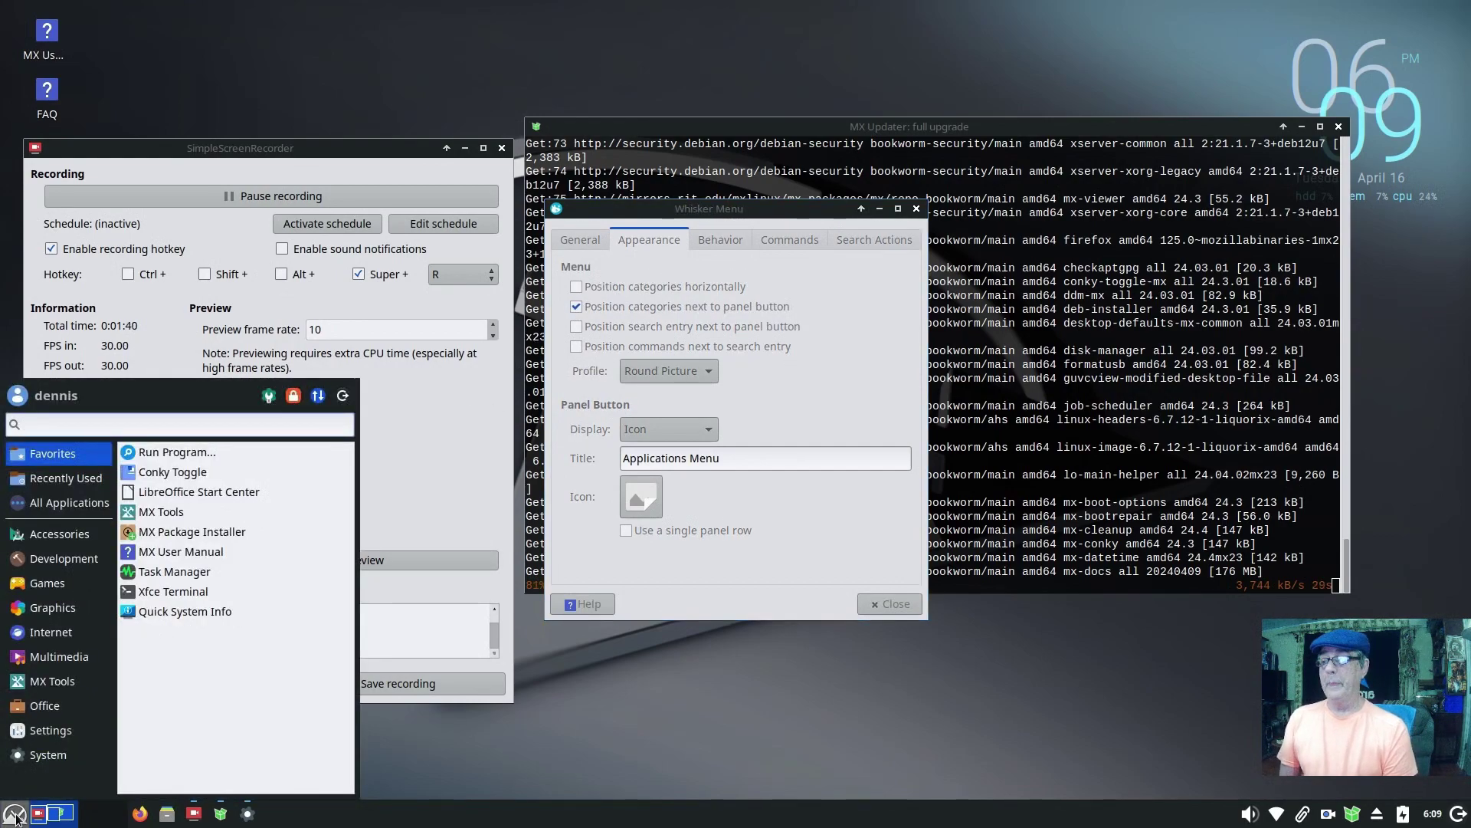
pyautogui.click(16, 815)
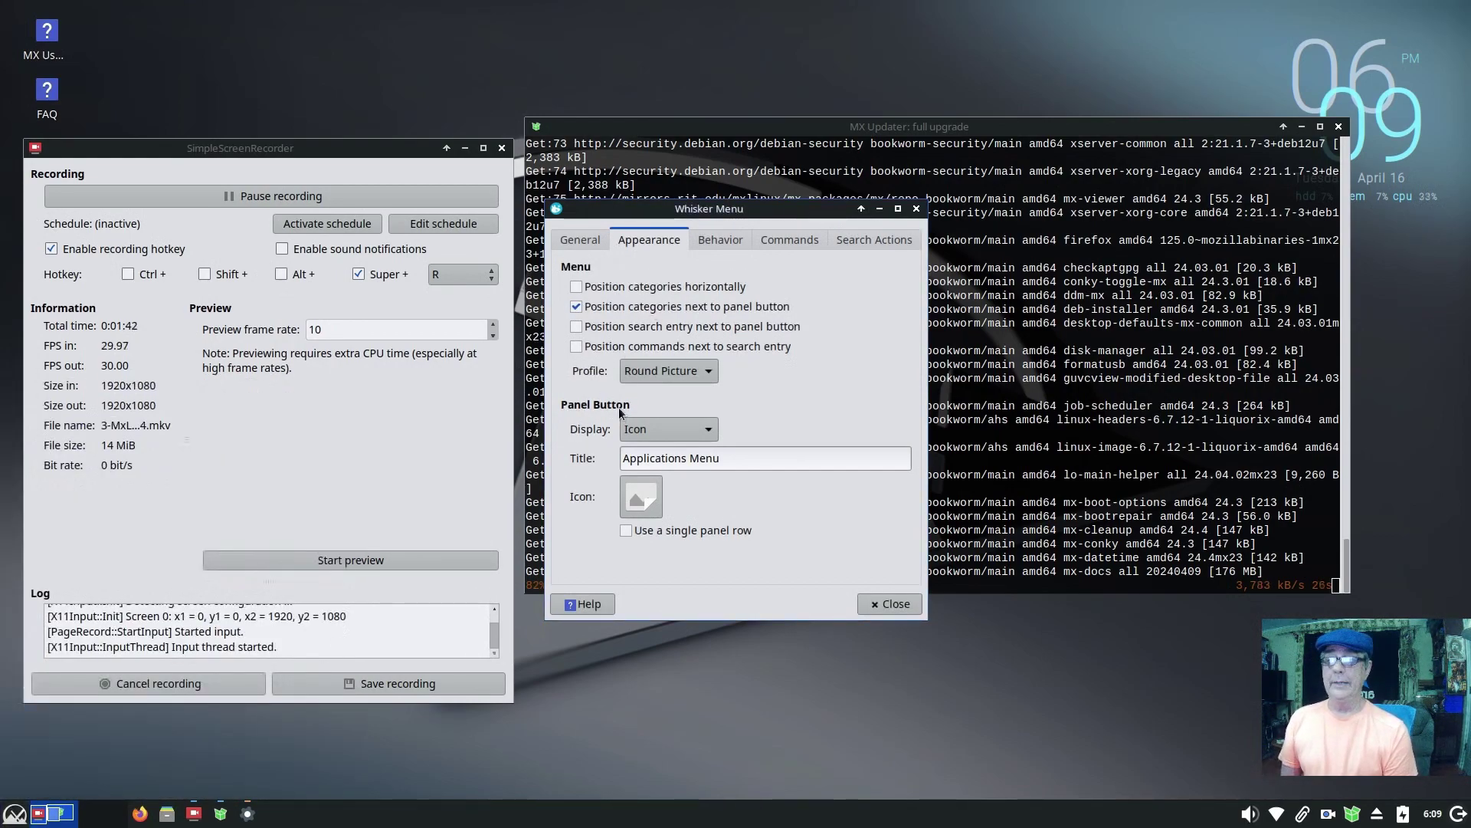
# Step: Make the menu button show icon and title using mxfcelogo-rounded.png, then close the settings
pyautogui.click(704, 434)
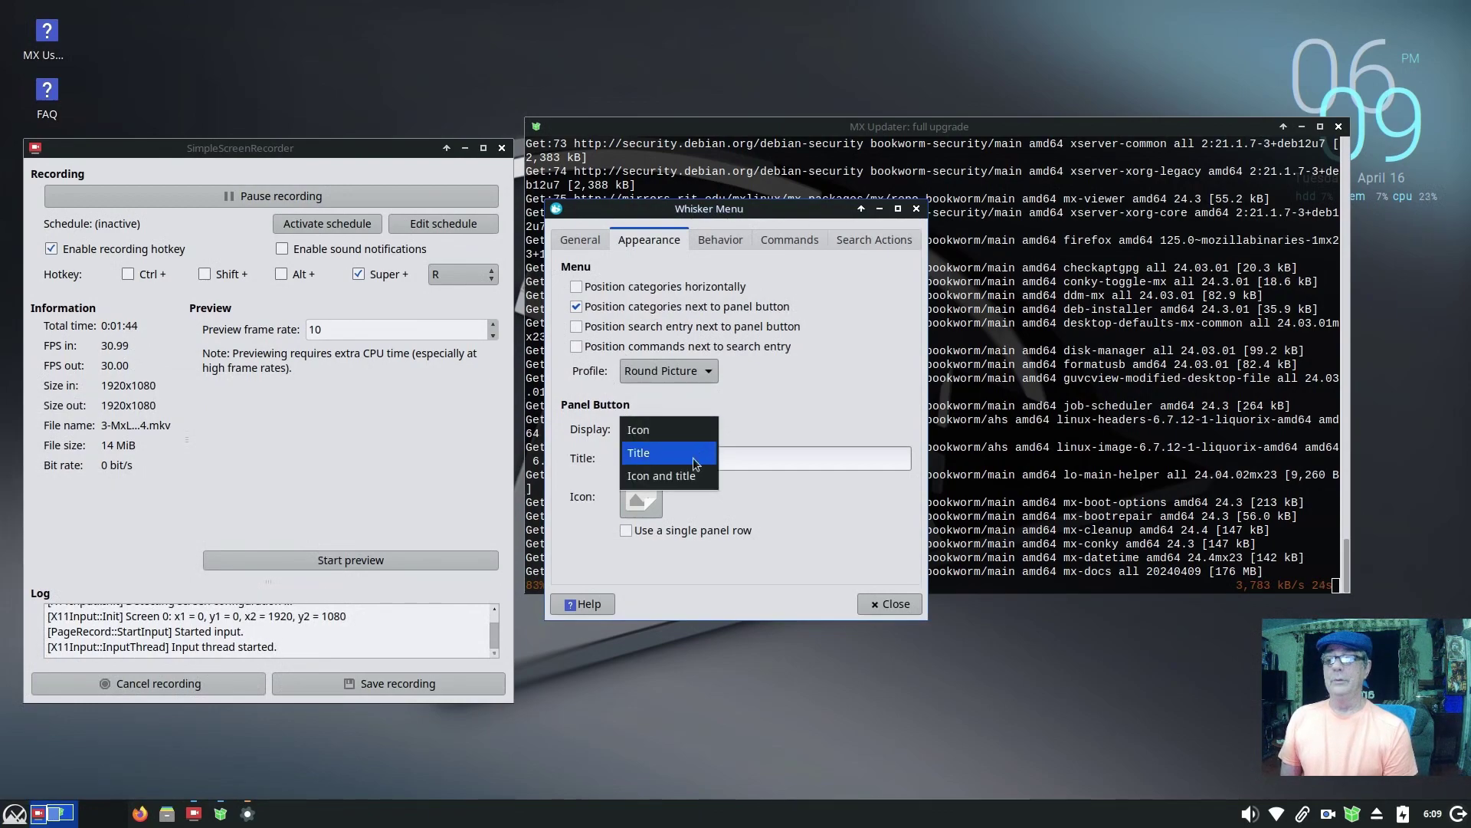
pyautogui.click(688, 472)
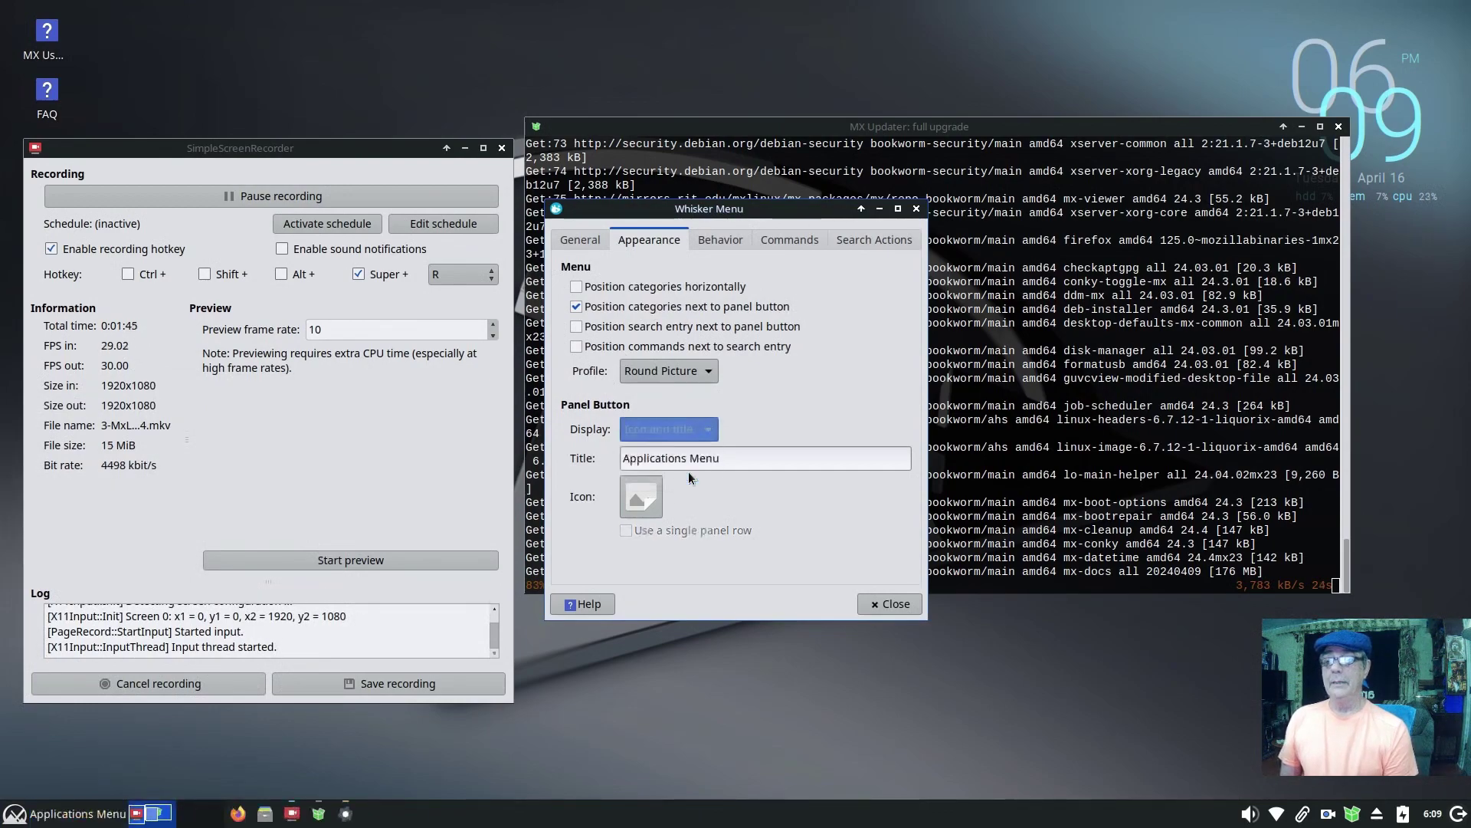
pyautogui.click(651, 503)
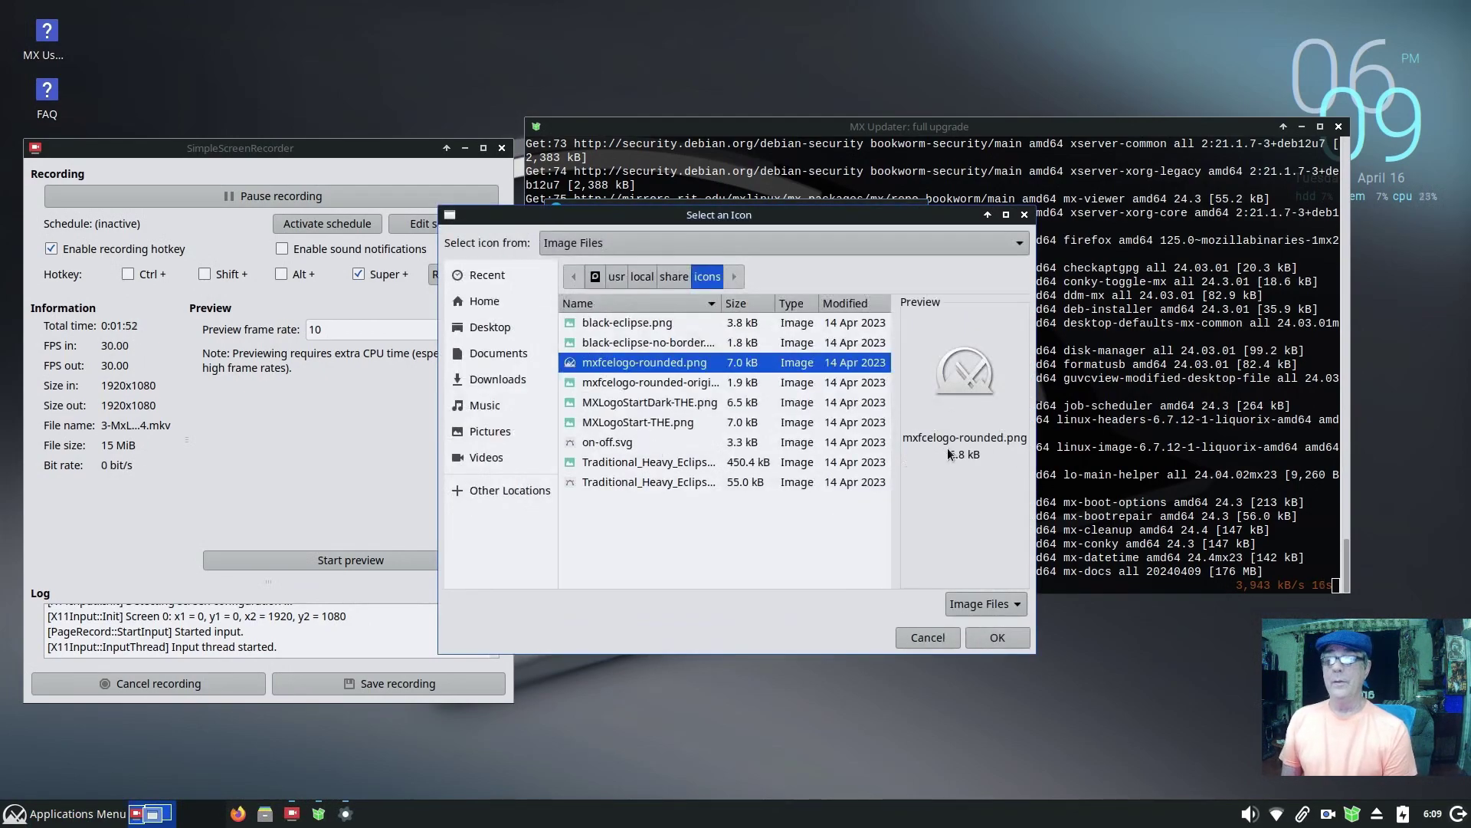
pyautogui.click(643, 387)
pyautogui.click(641, 404)
pyautogui.click(988, 637)
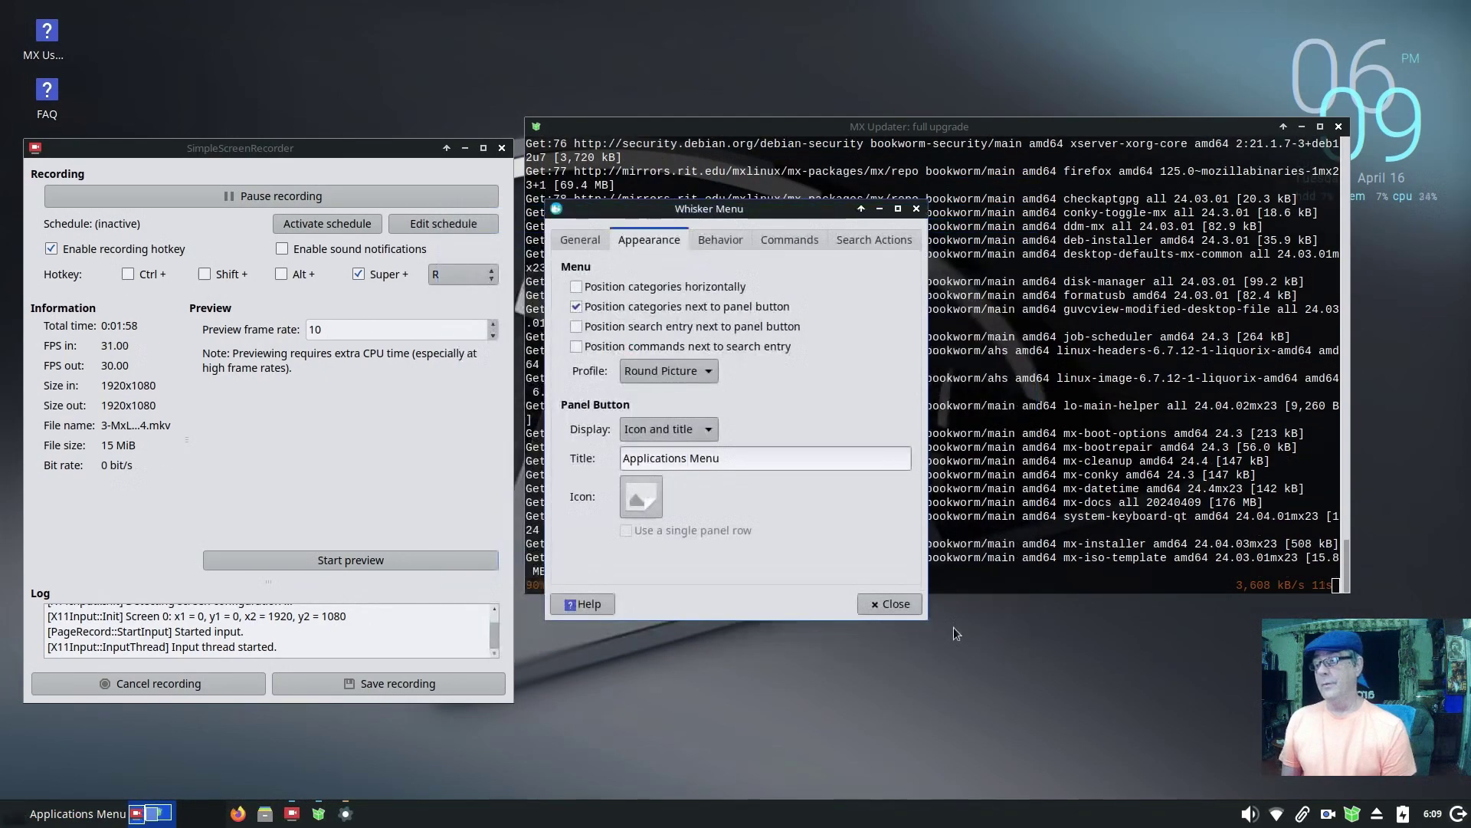
pyautogui.click(721, 240)
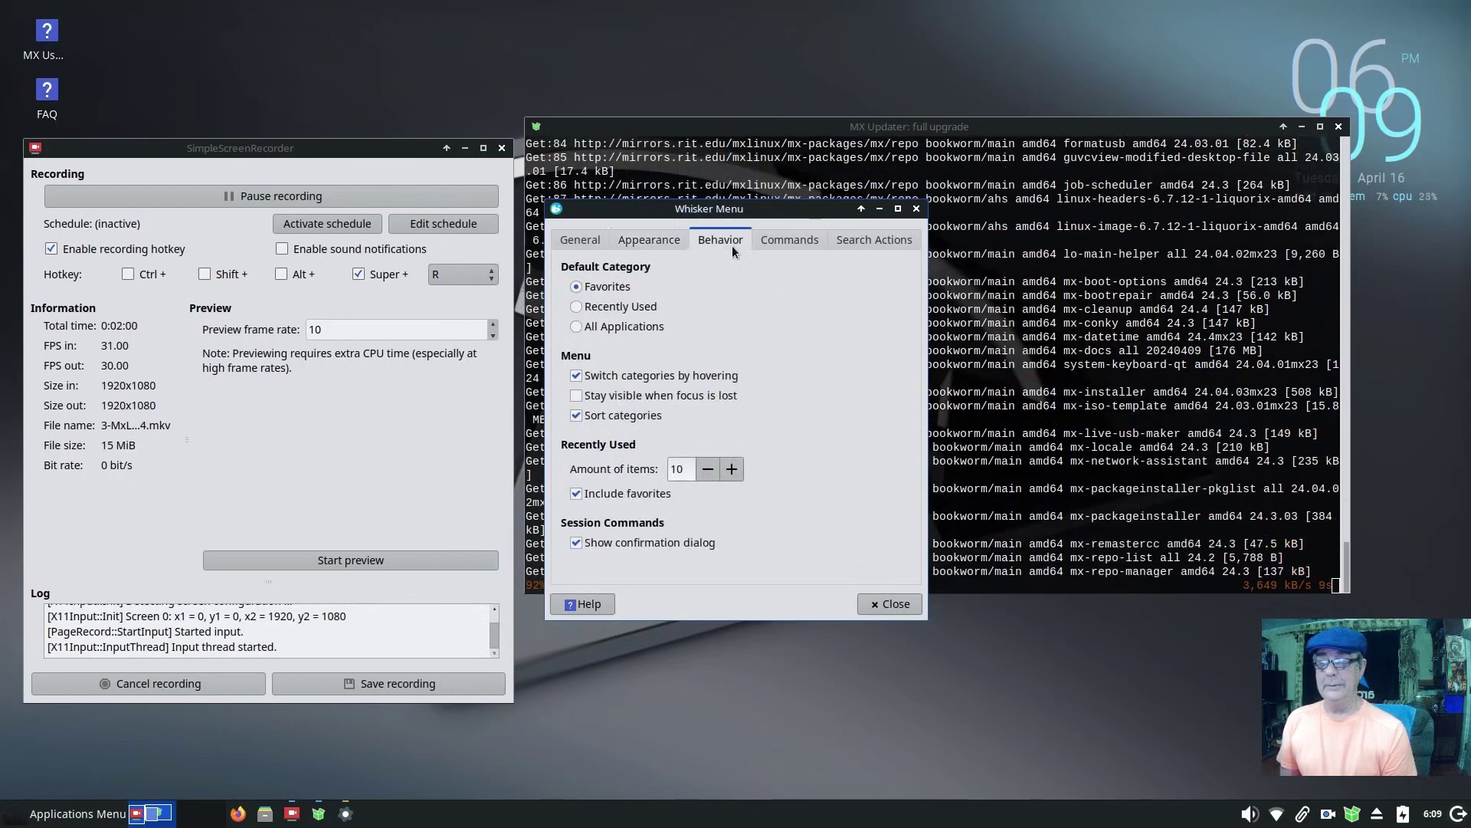
pyautogui.press('super')
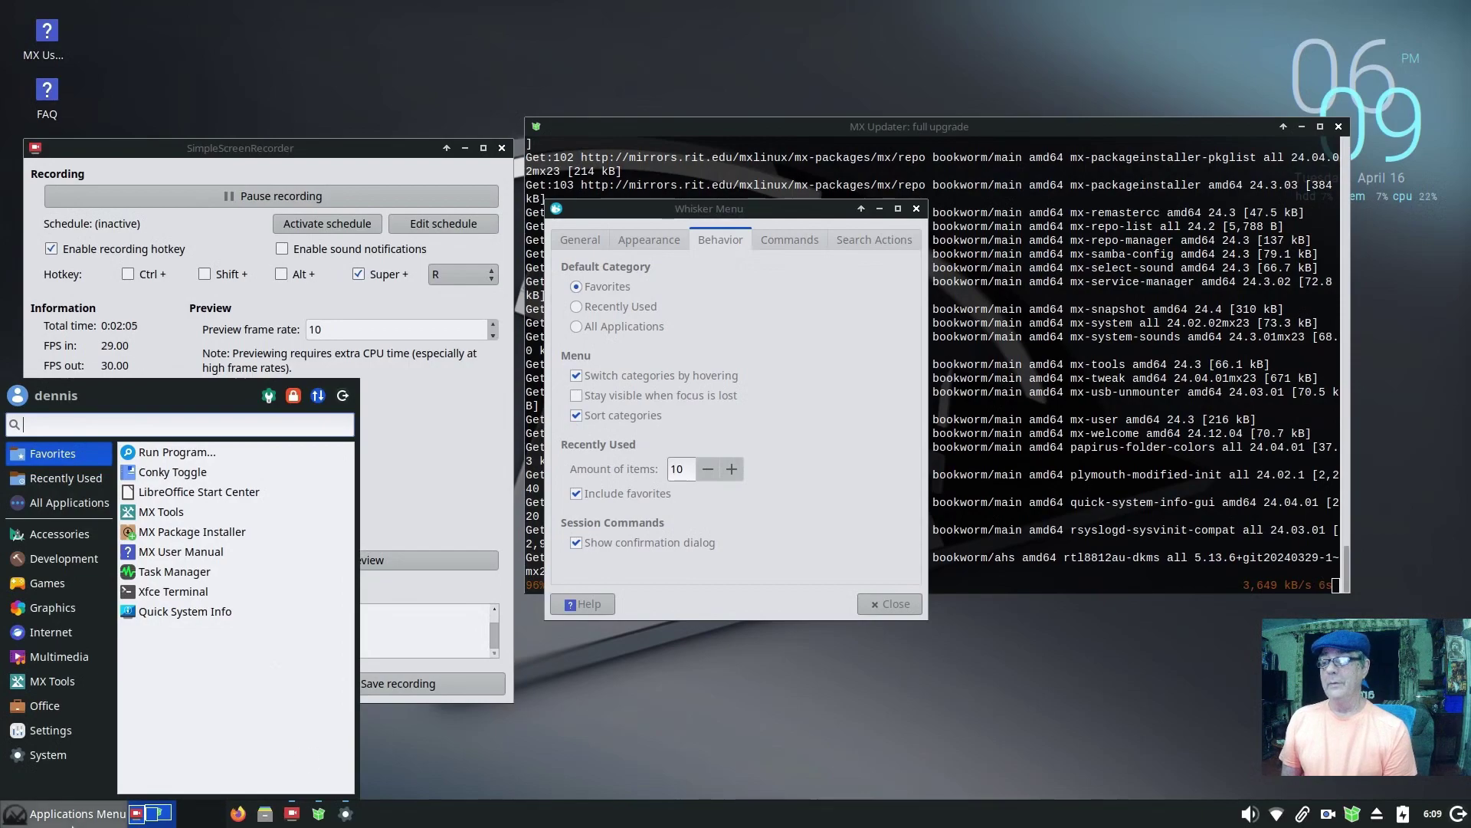
pyautogui.click(49, 816)
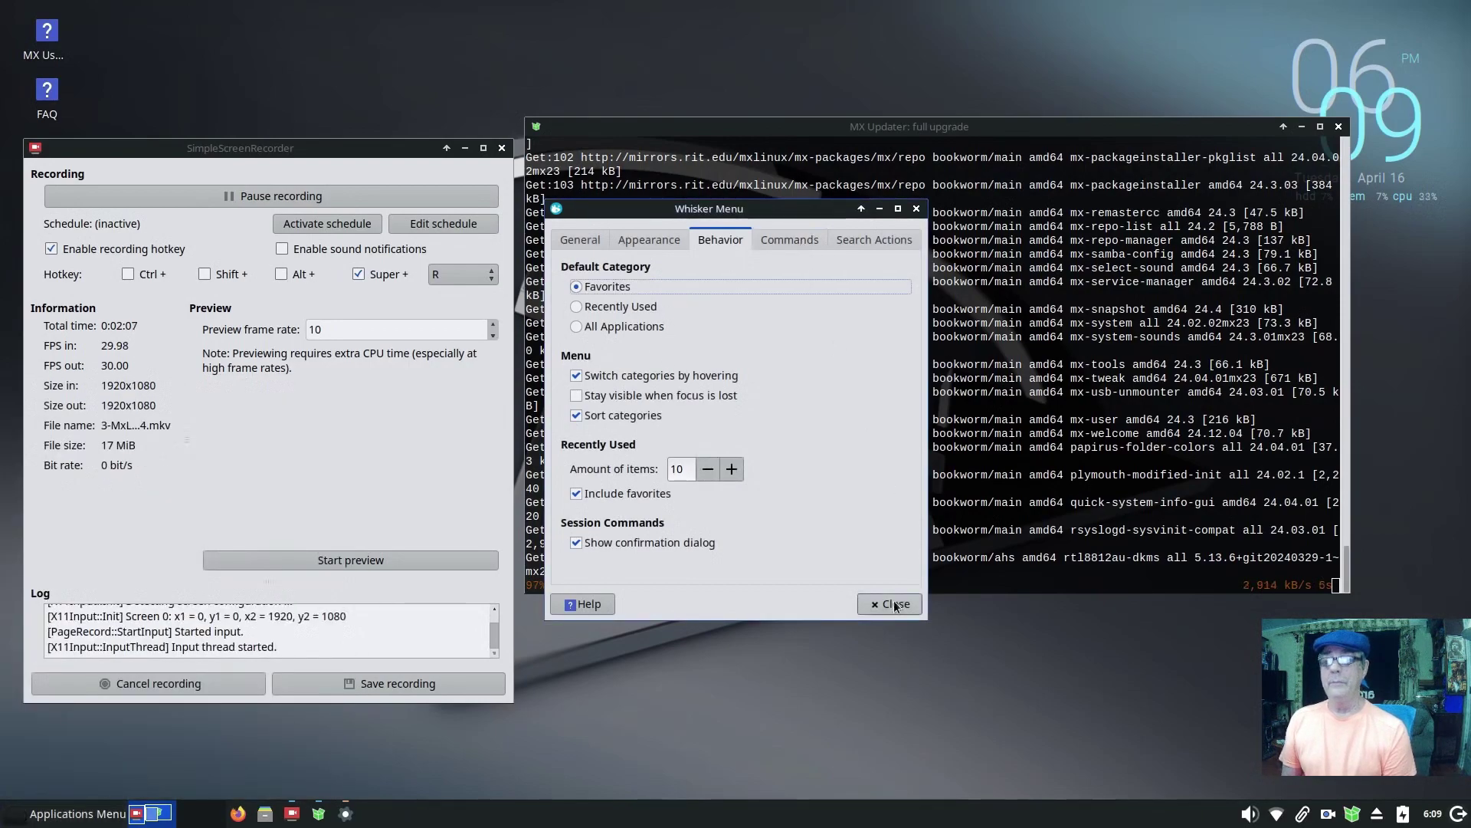
pyautogui.click(889, 604)
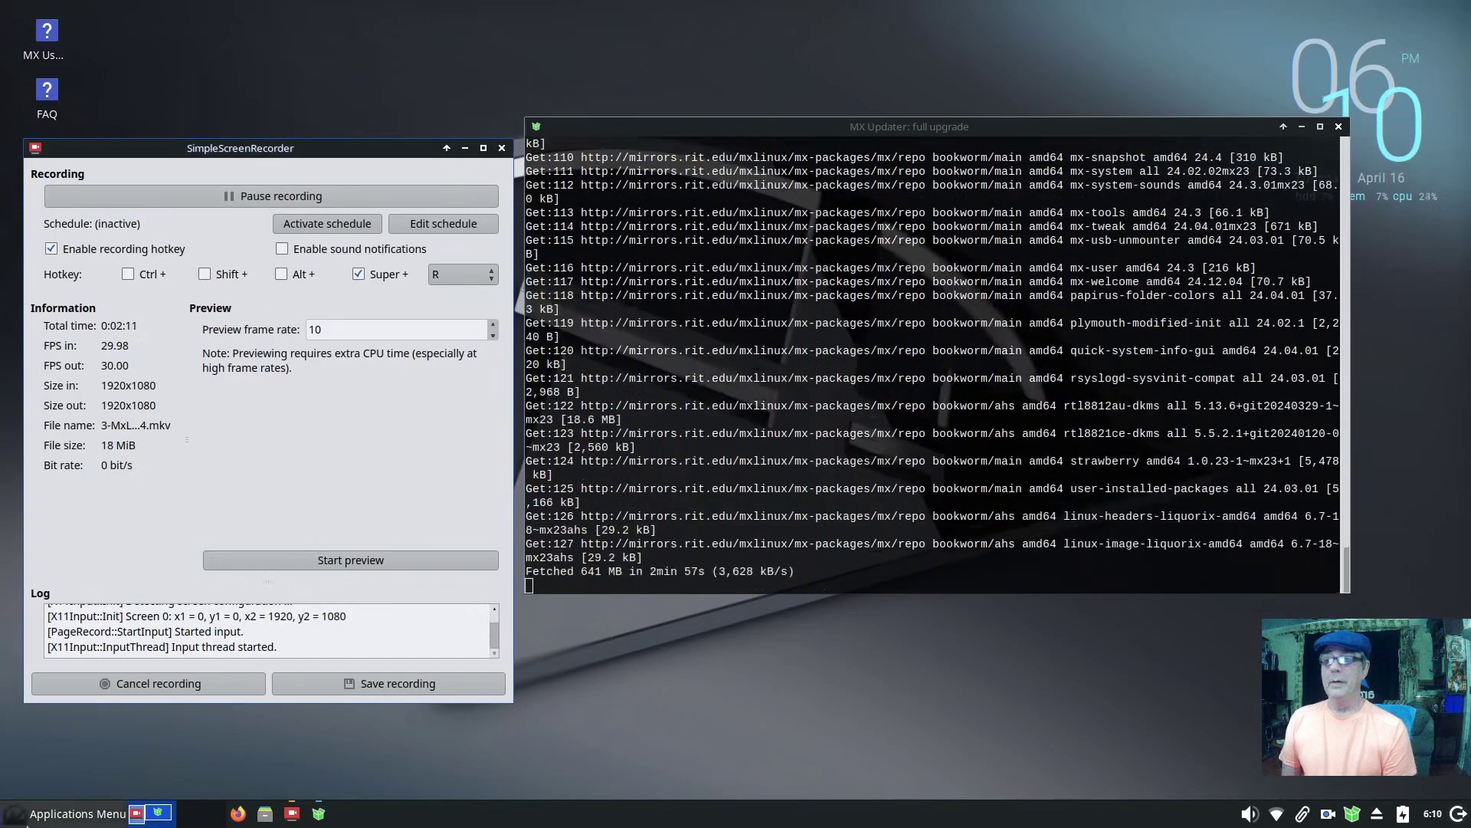
# Step: Toggle the desktop Conky clock off and back on, and move the upgrade terminal lower
pyautogui.click(30, 819)
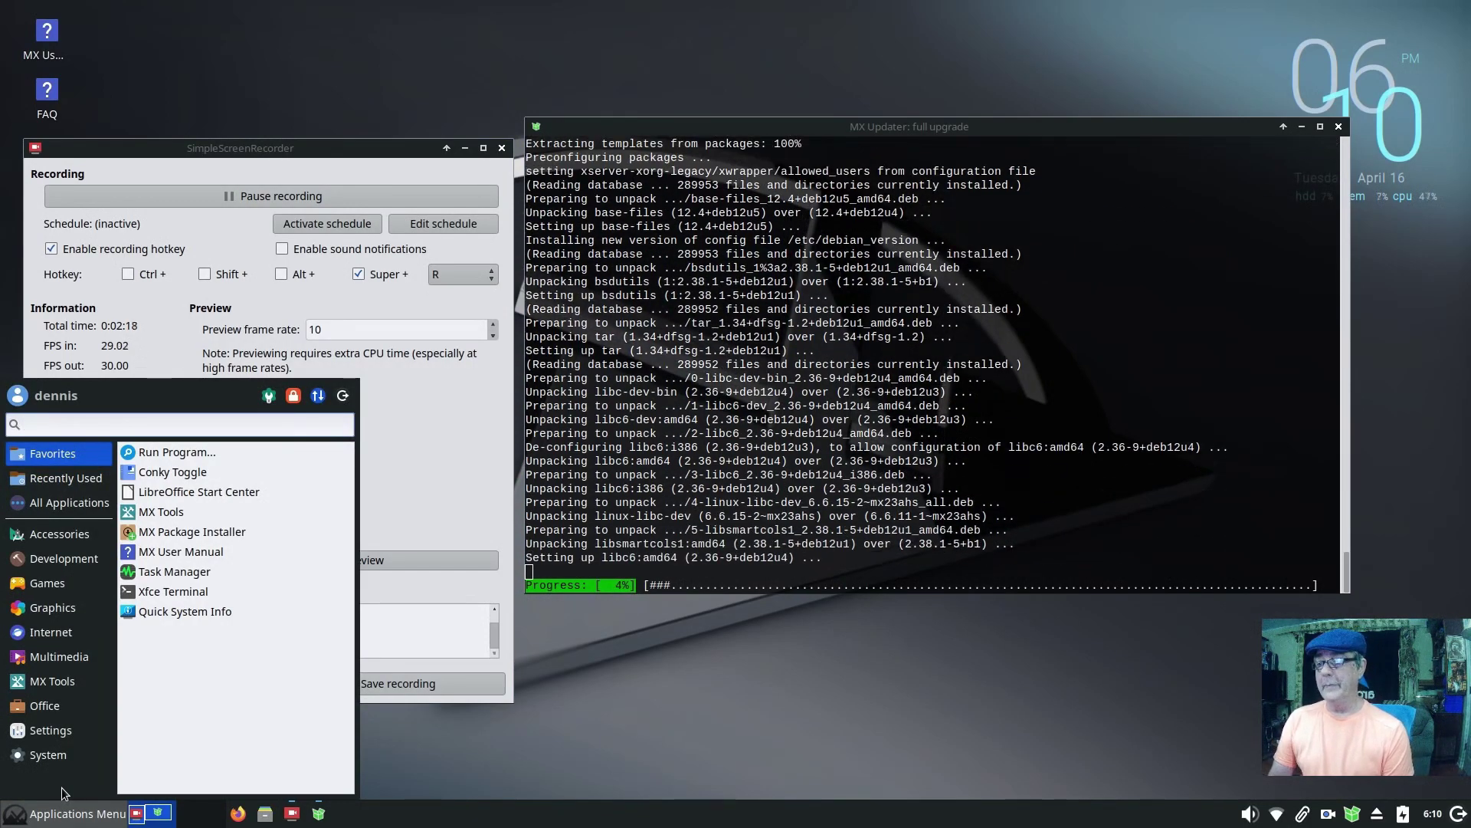
pyautogui.click(214, 475)
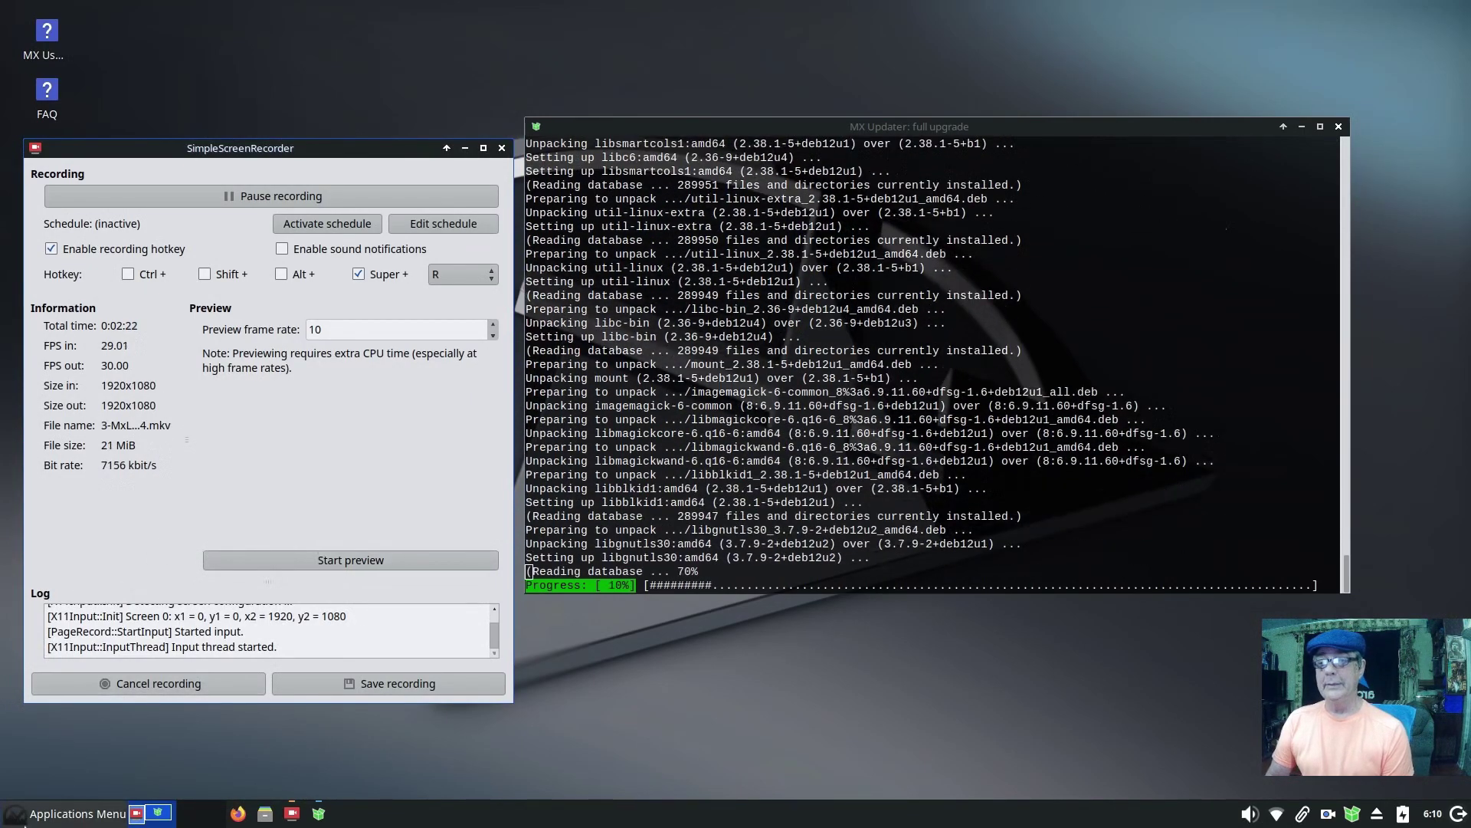
pyautogui.click(27, 819)
pyautogui.click(245, 472)
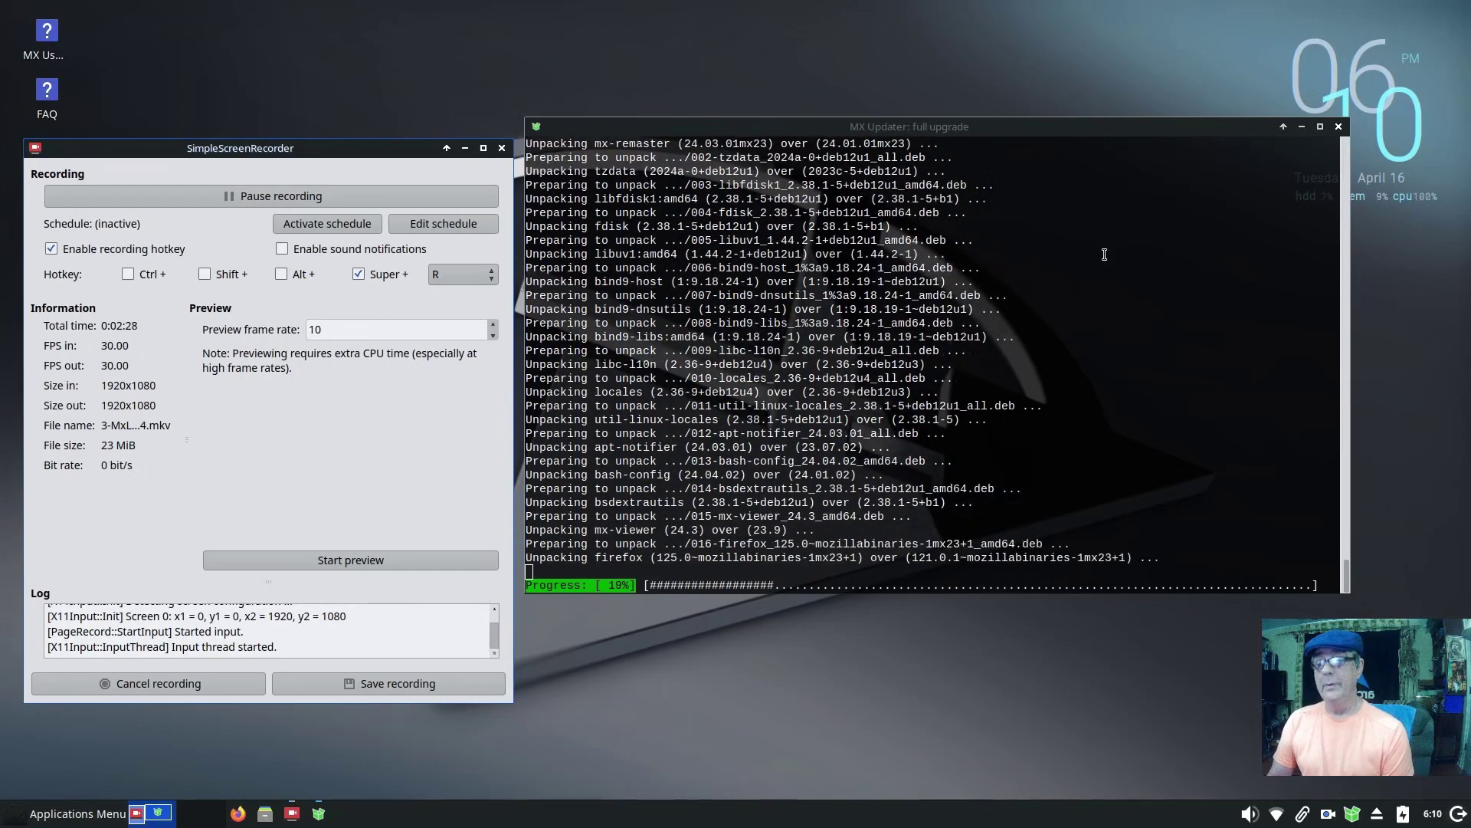
pyautogui.moveTo(1134, 131); pyautogui.dragTo(1126, 225)
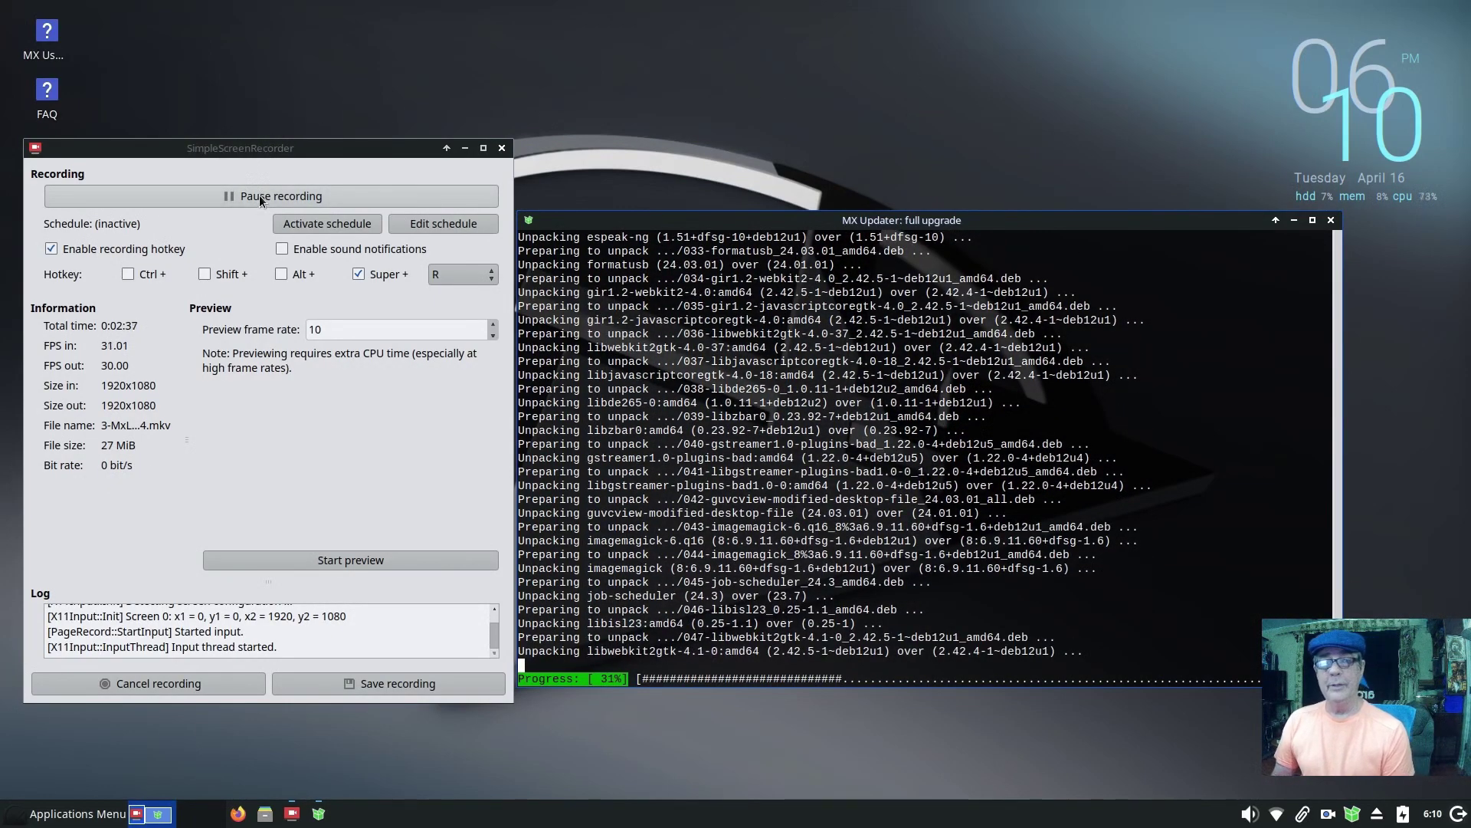
pyautogui.click(259, 195)
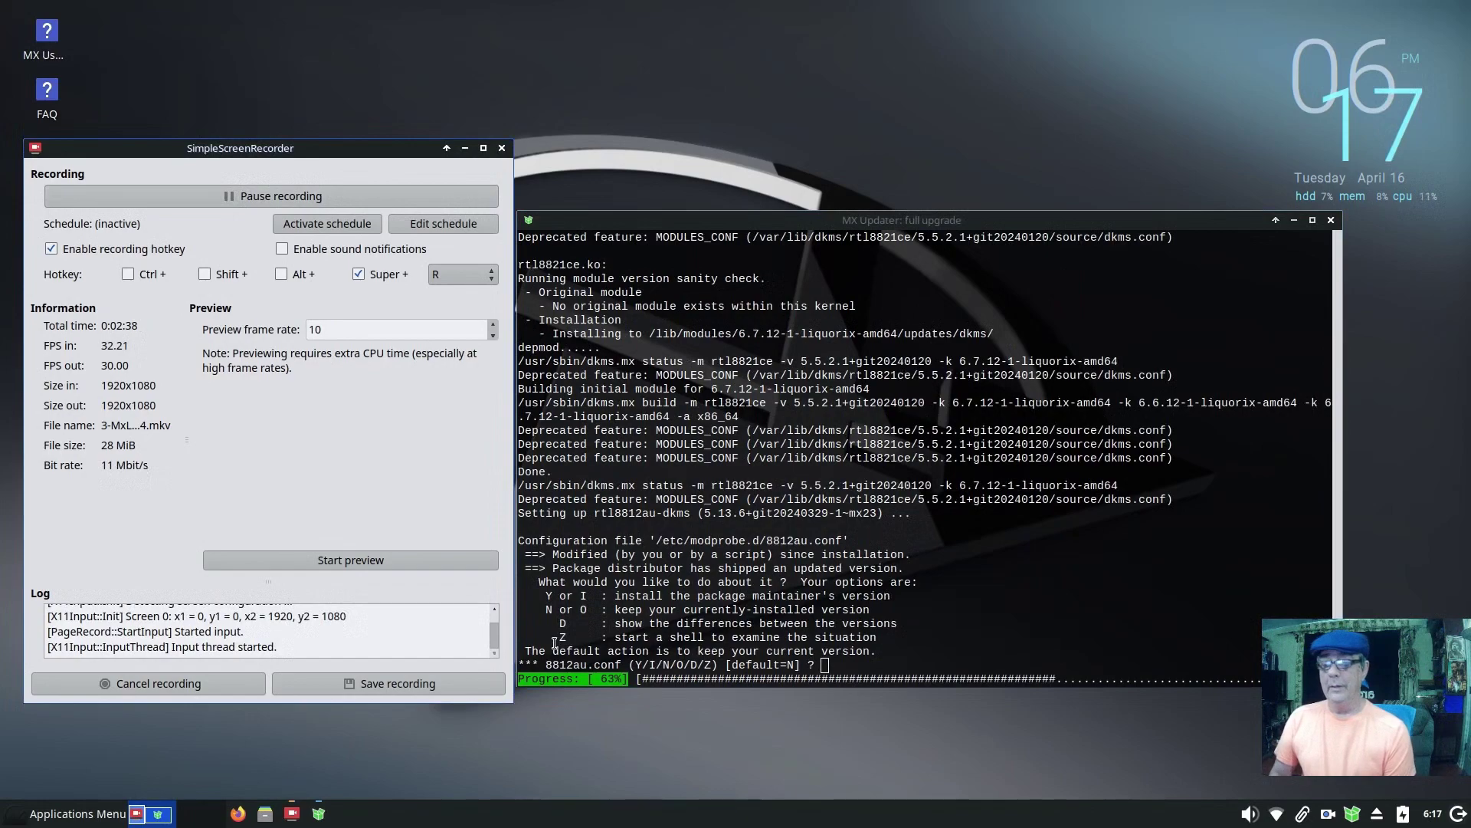
# Step: Enlarge the upgrade terminal's text and answer y to install the maintainer's 8812au.conf
pyautogui.click(969, 603)
pyautogui.hotkey('ctrl', '+')
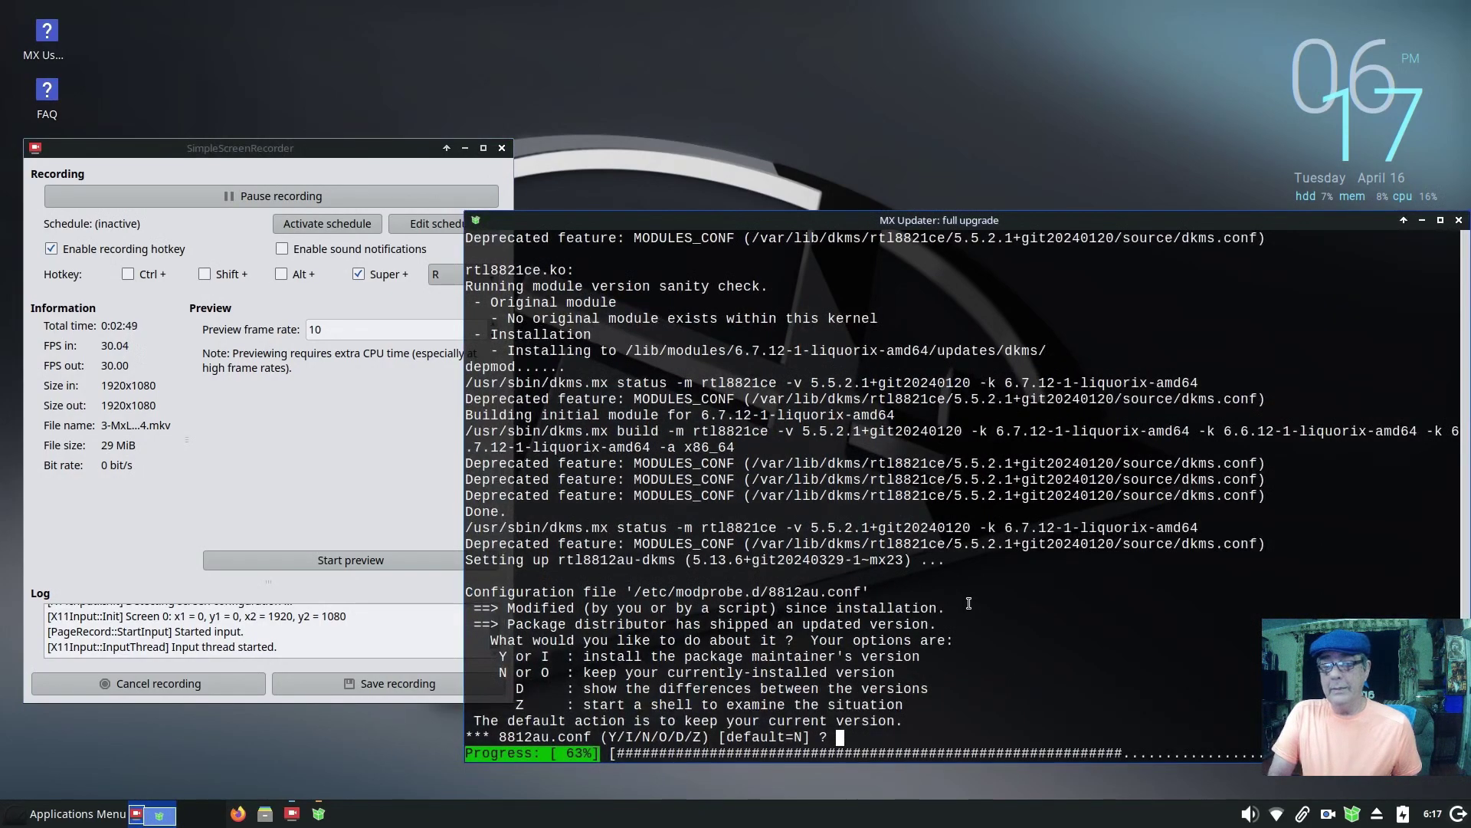
pyautogui.moveTo(1104, 220); pyautogui.dragTo(1070, 129)
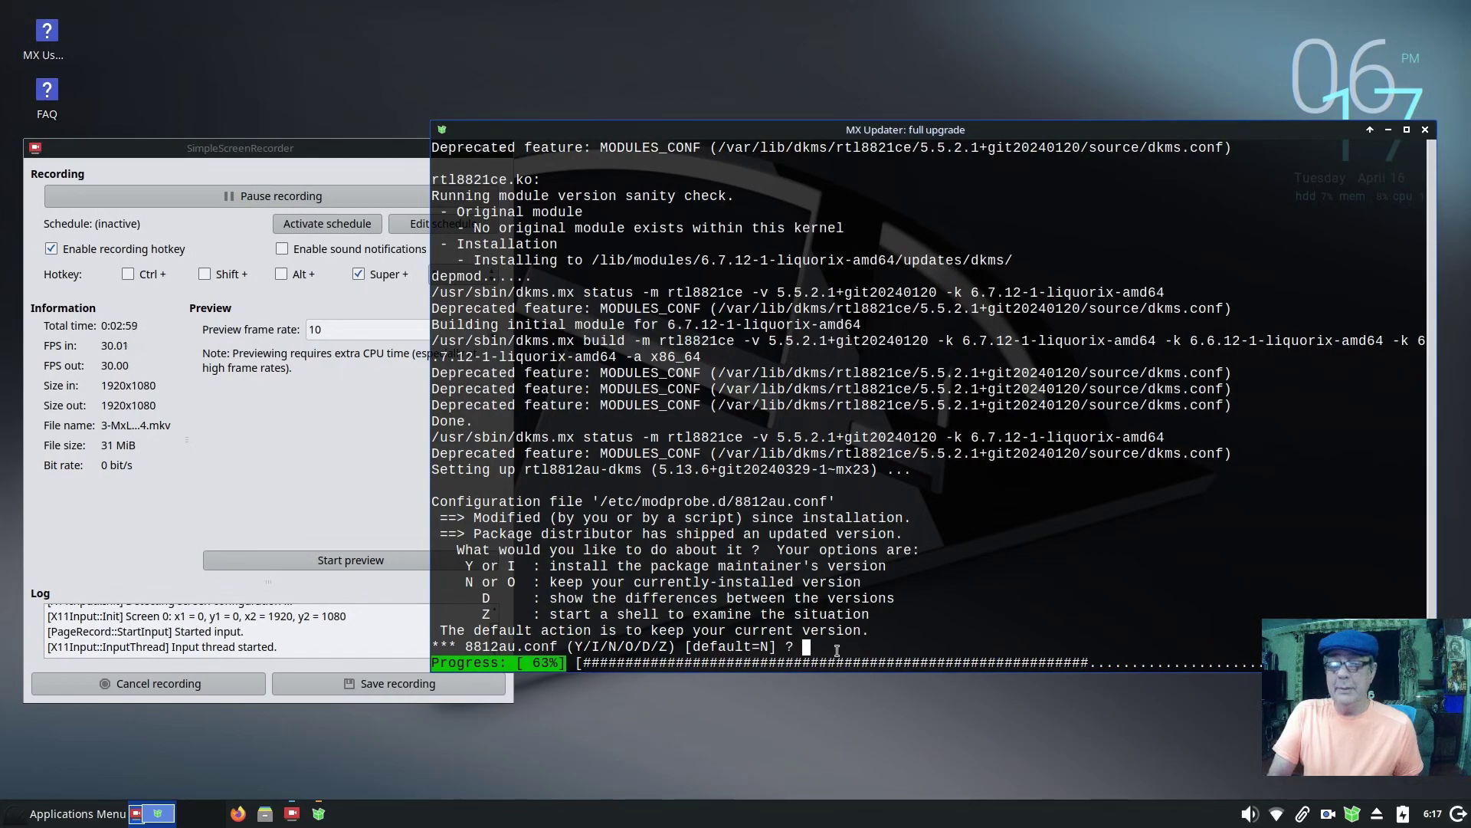
pyautogui.write('y')
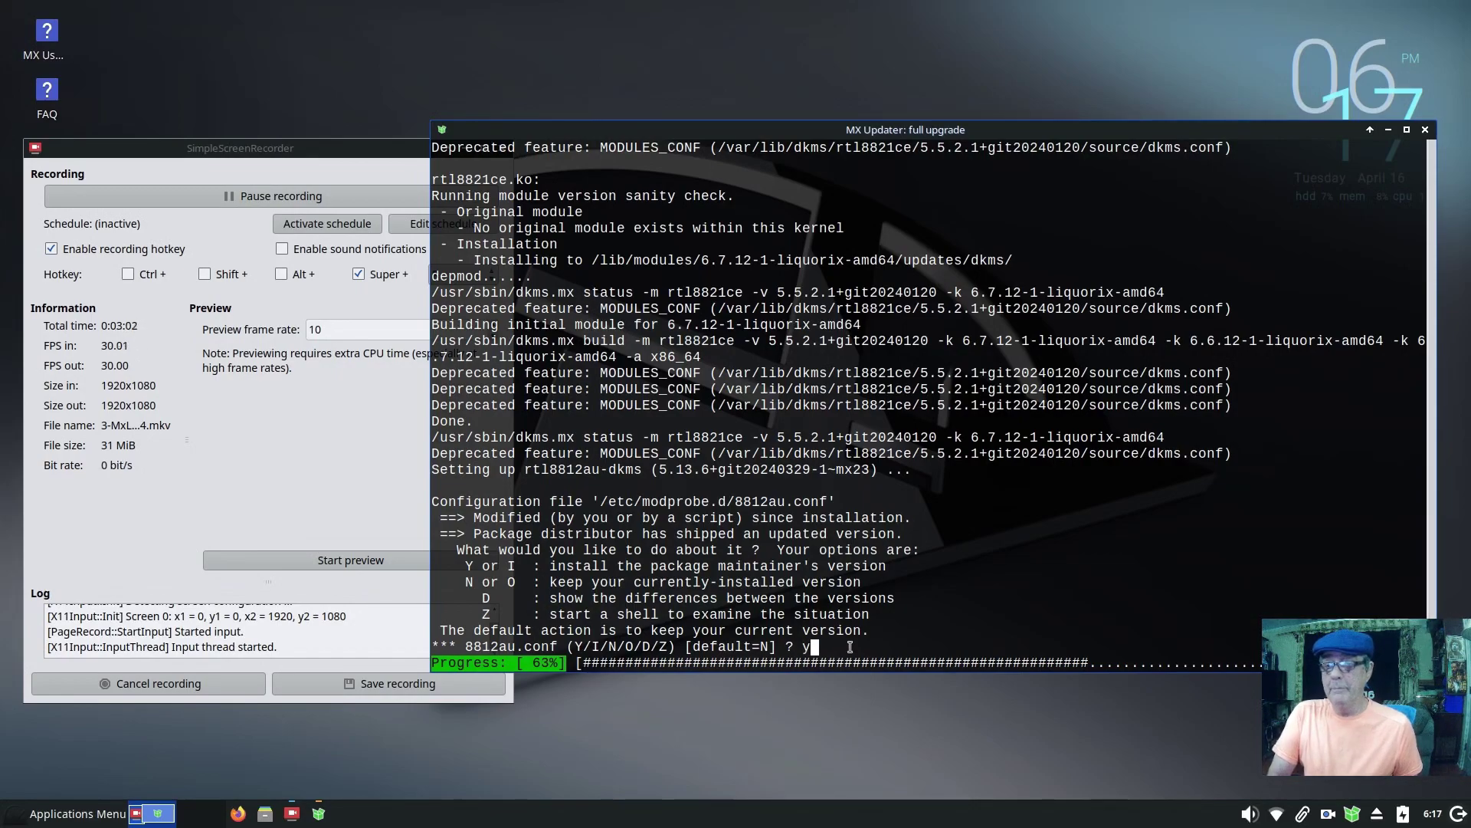
pyautogui.press('Return')
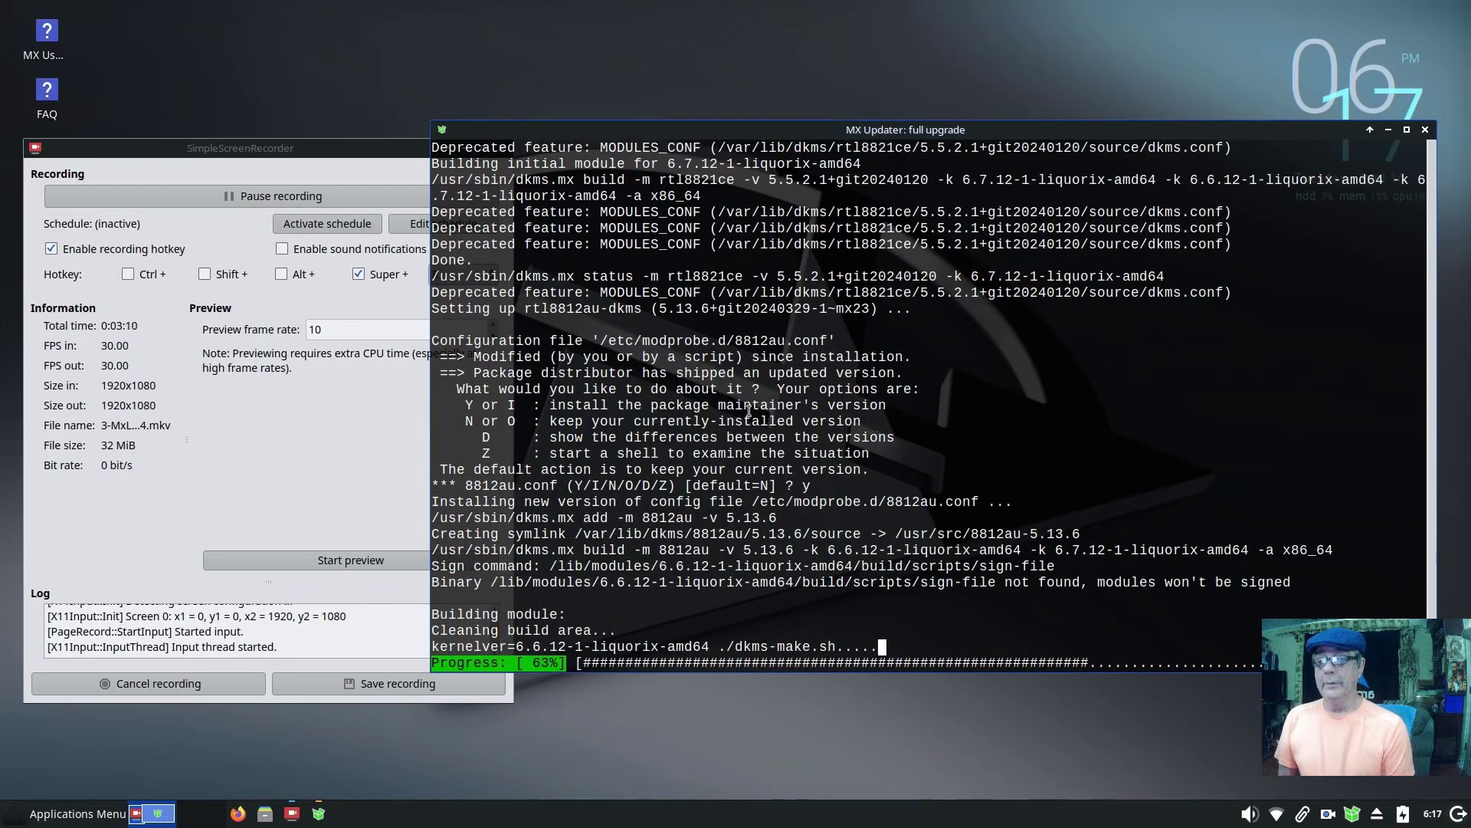
pyautogui.moveTo(549, 406); pyautogui.dragTo(888, 406)
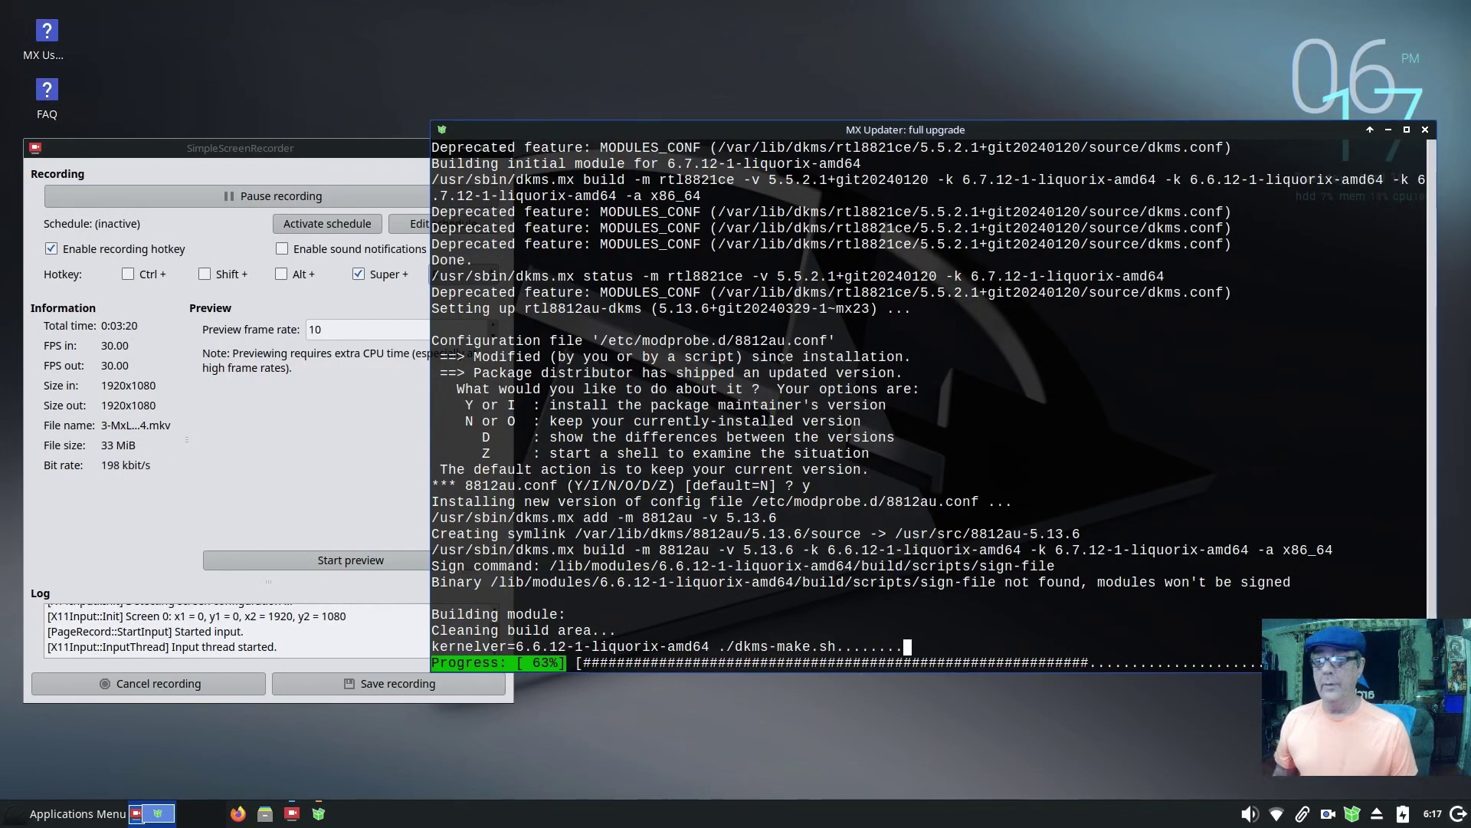
# Step: Set the panel row size to 40 and turn on dark mode in Panel Preferences
pyautogui.rightClick(595, 812)
pyautogui.moveTo(643, 785)
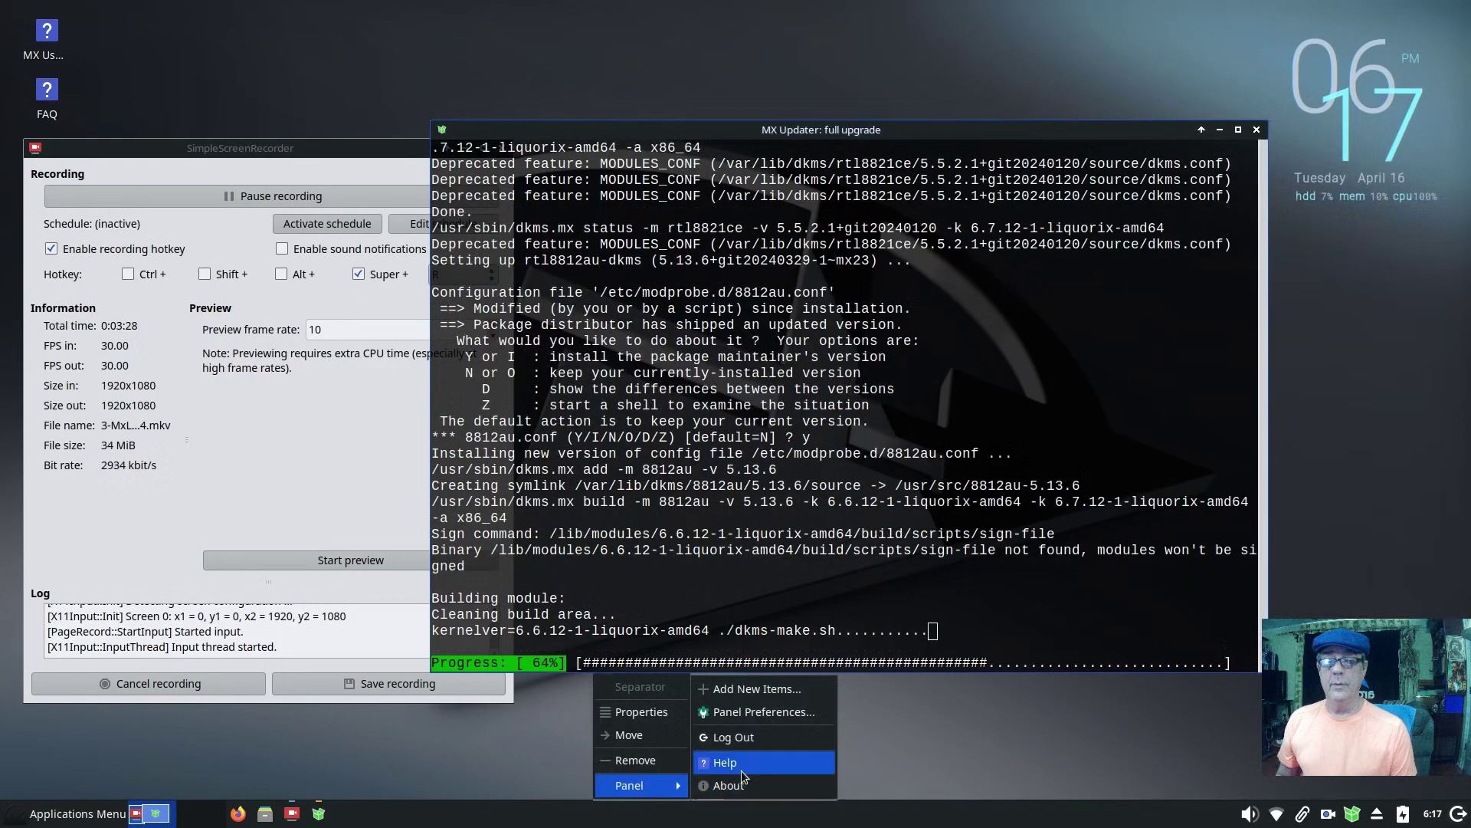
pyautogui.click(743, 715)
pyautogui.click(851, 465)
pyautogui.click(851, 464)
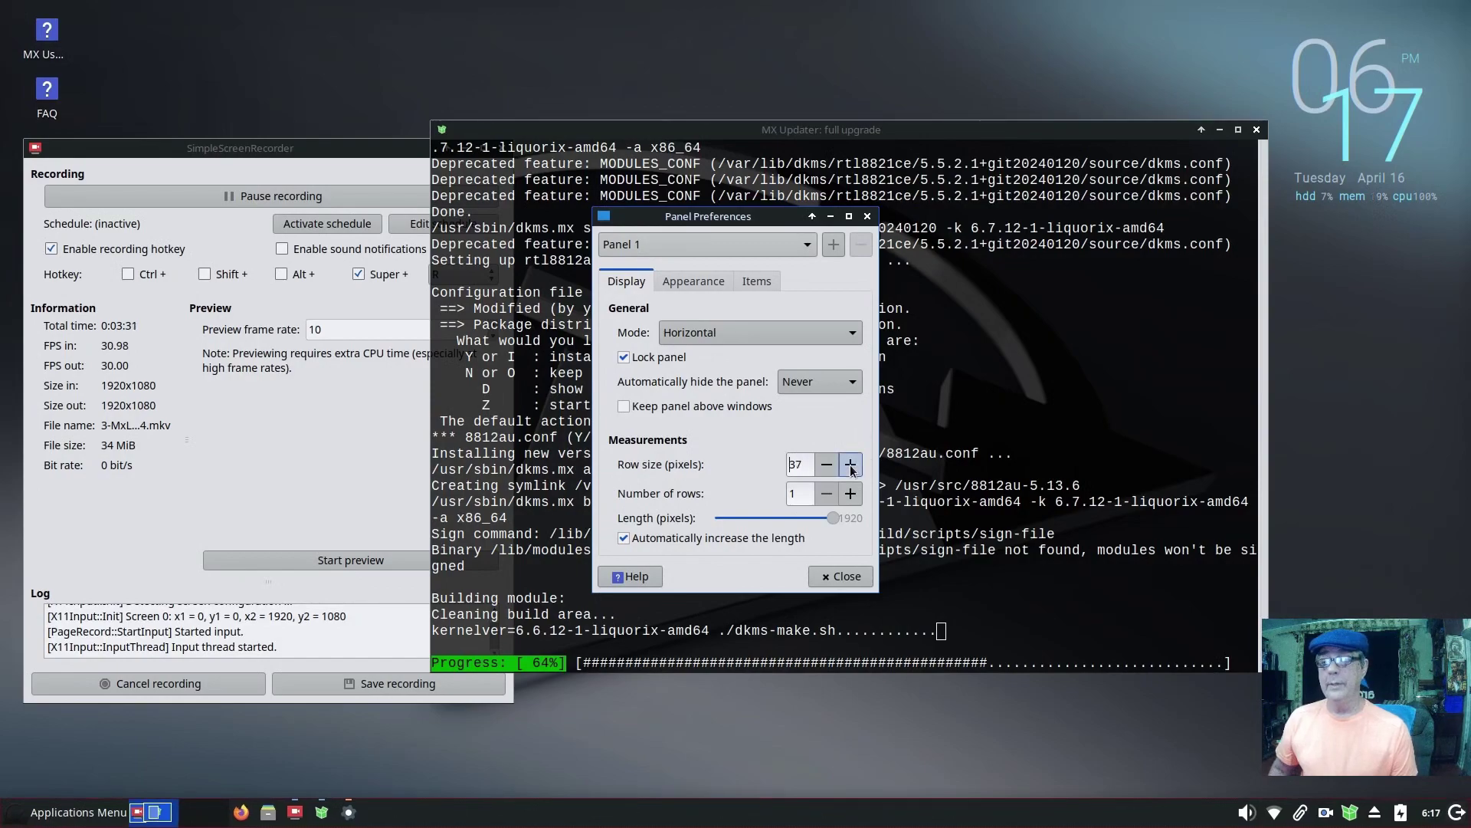
pyautogui.click(851, 464)
pyautogui.click(851, 465)
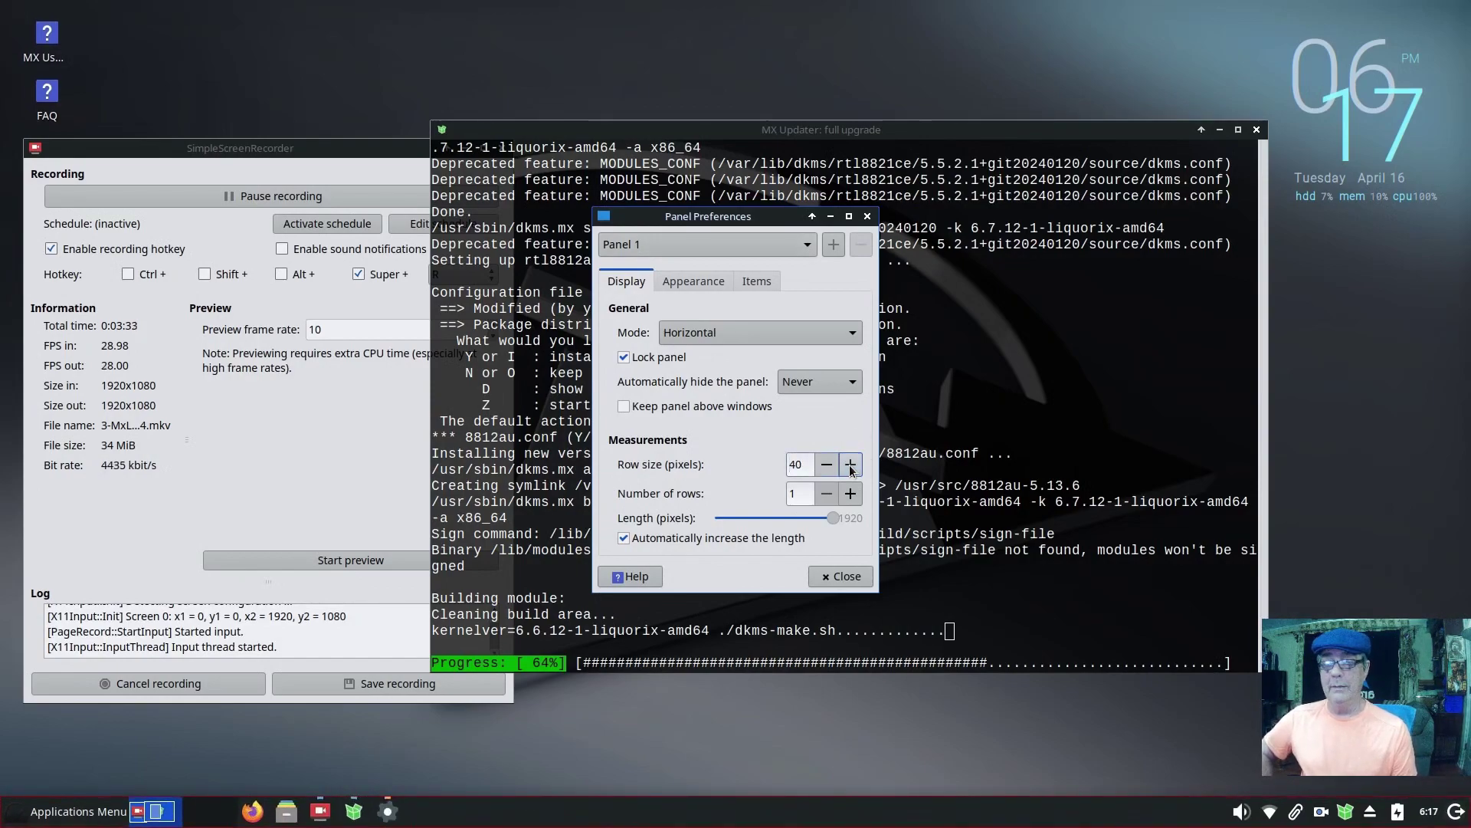
pyautogui.click(701, 287)
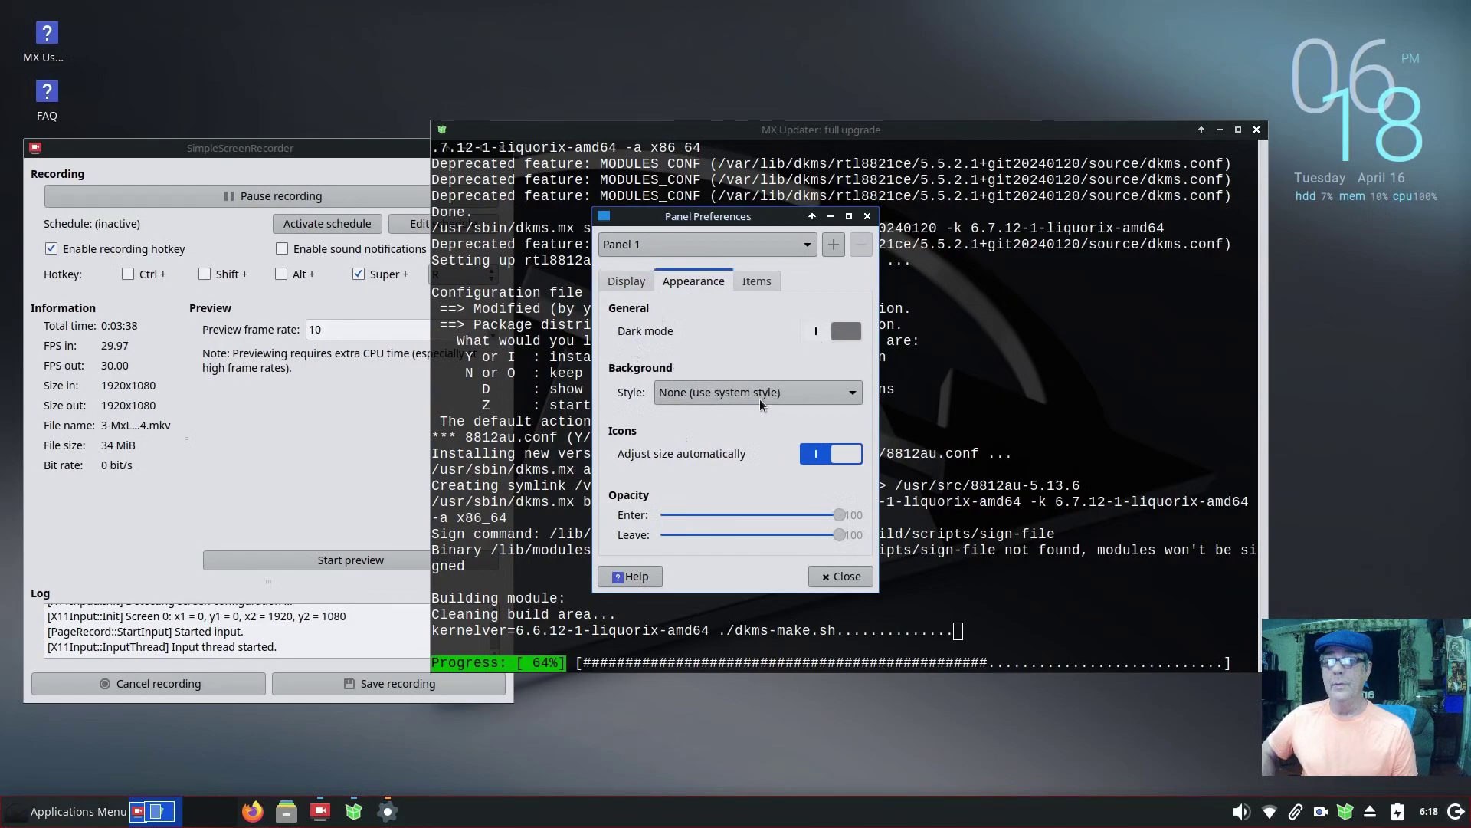
pyautogui.click(821, 330)
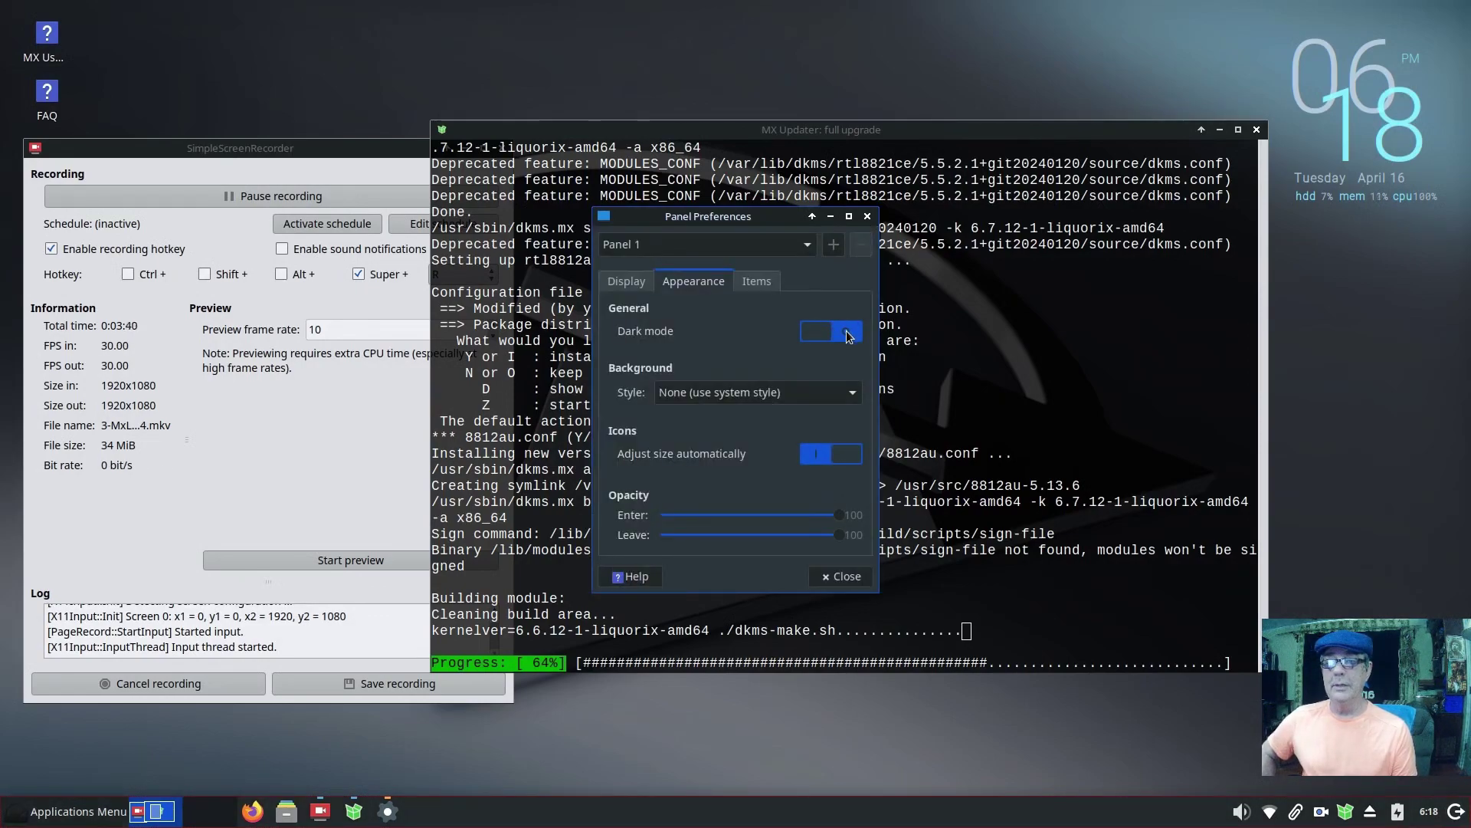
pyautogui.click(843, 333)
pyautogui.click(846, 332)
pyautogui.click(817, 456)
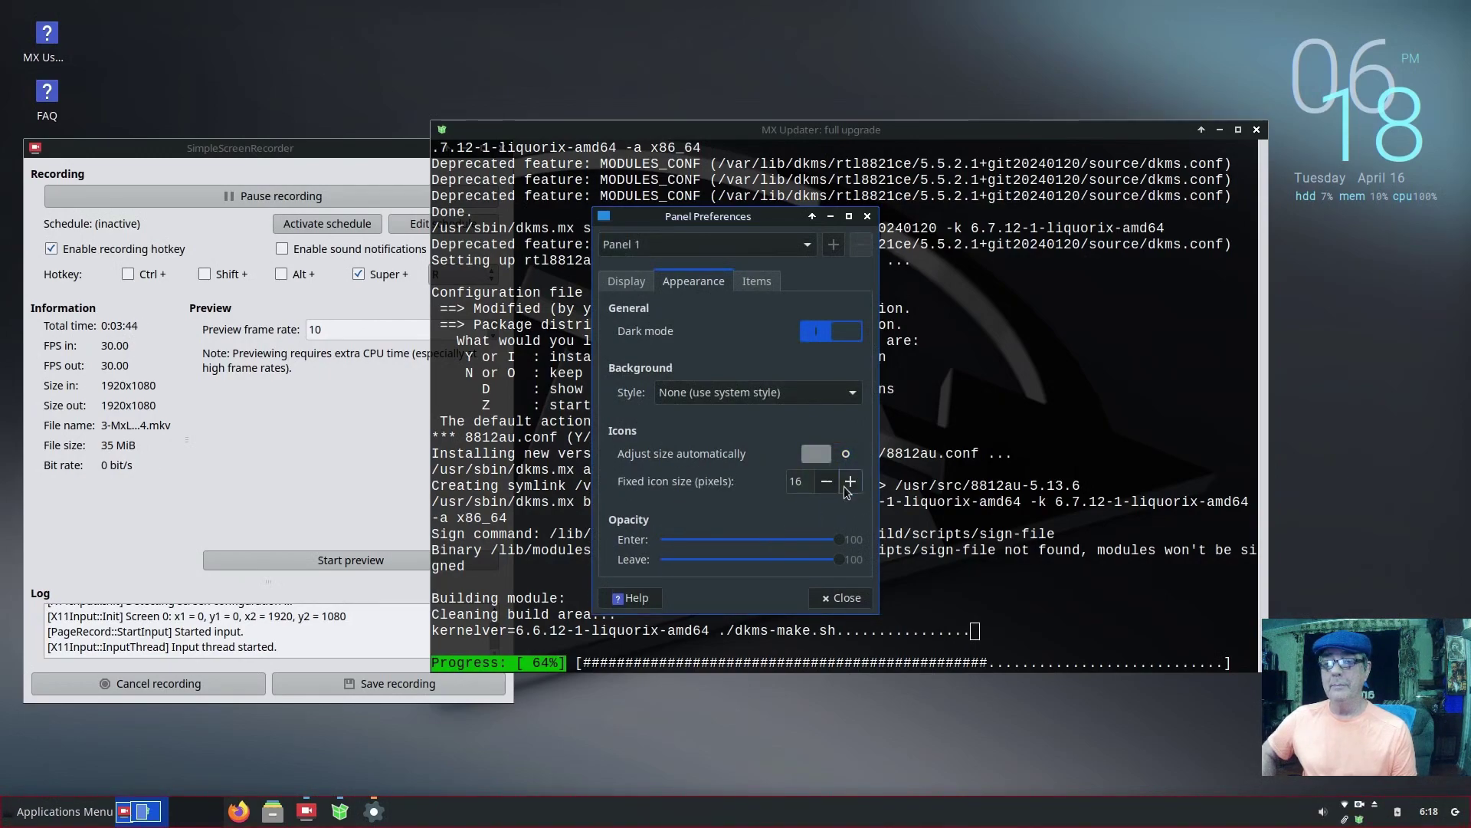
pyautogui.click(845, 458)
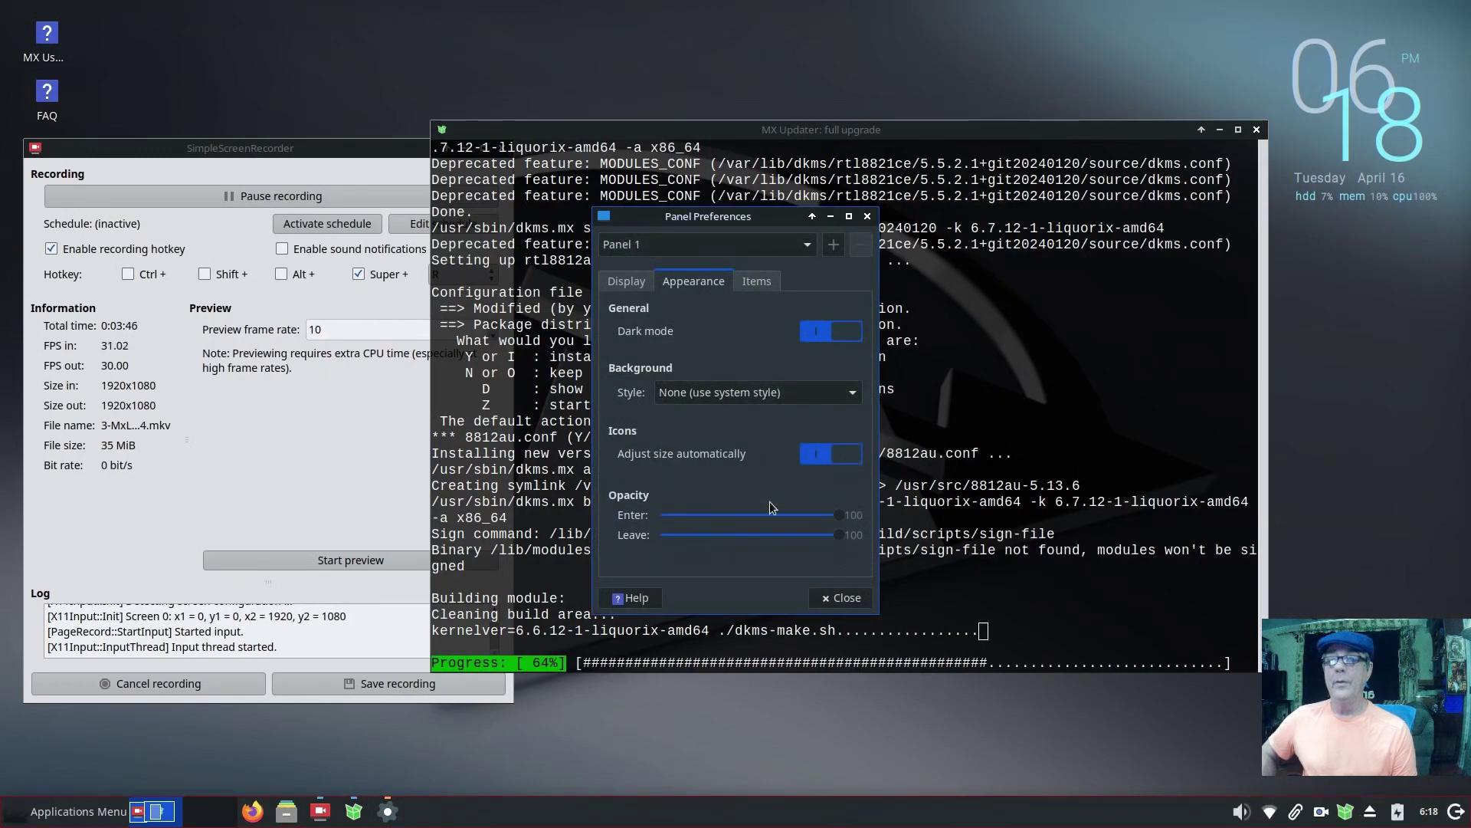
# Step: Add a Network Monitor item and place it after the PulseAudio Plugin
pyautogui.click(764, 290)
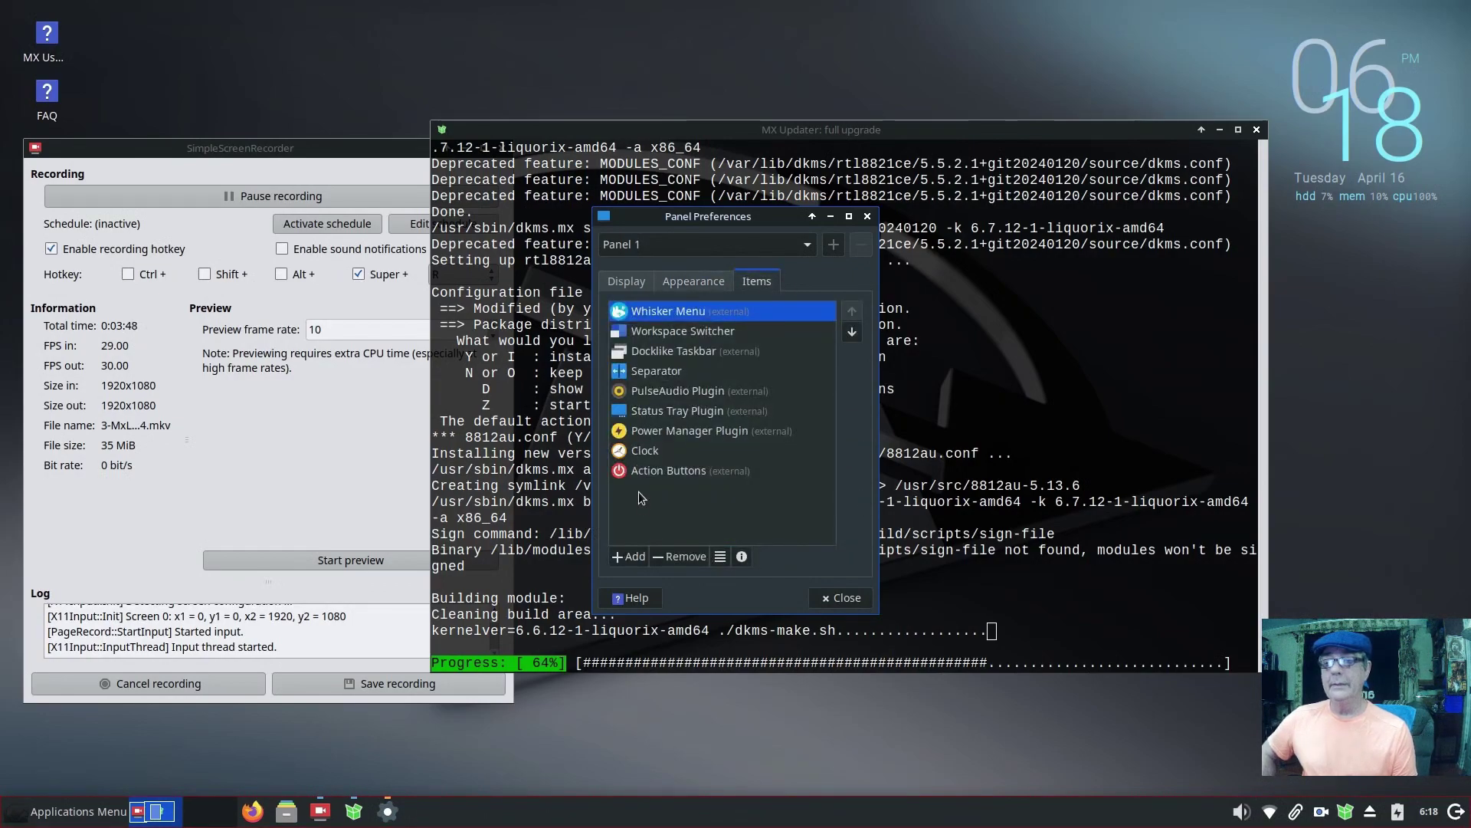
pyautogui.click(631, 560)
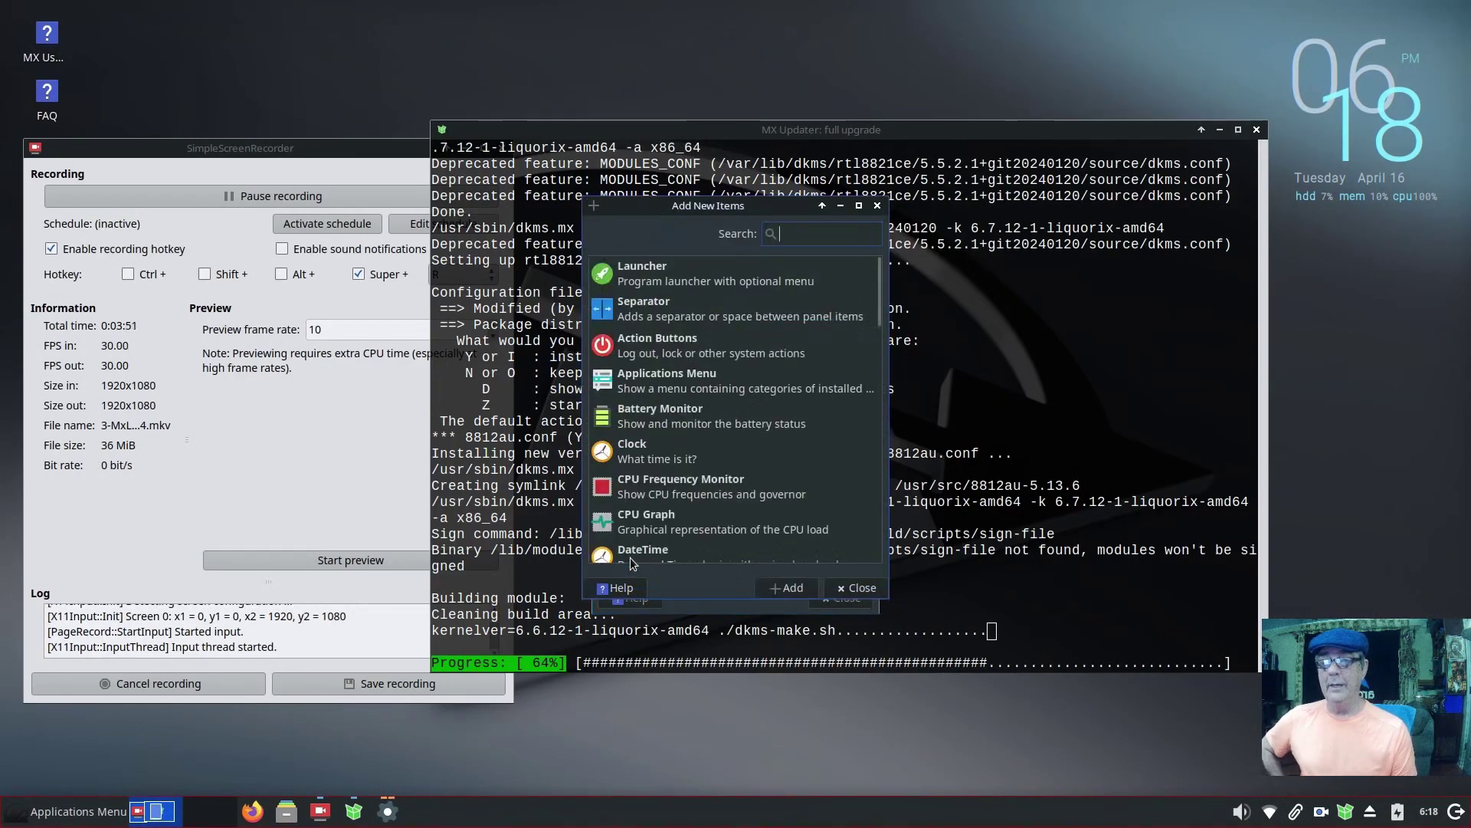
pyautogui.write('net')
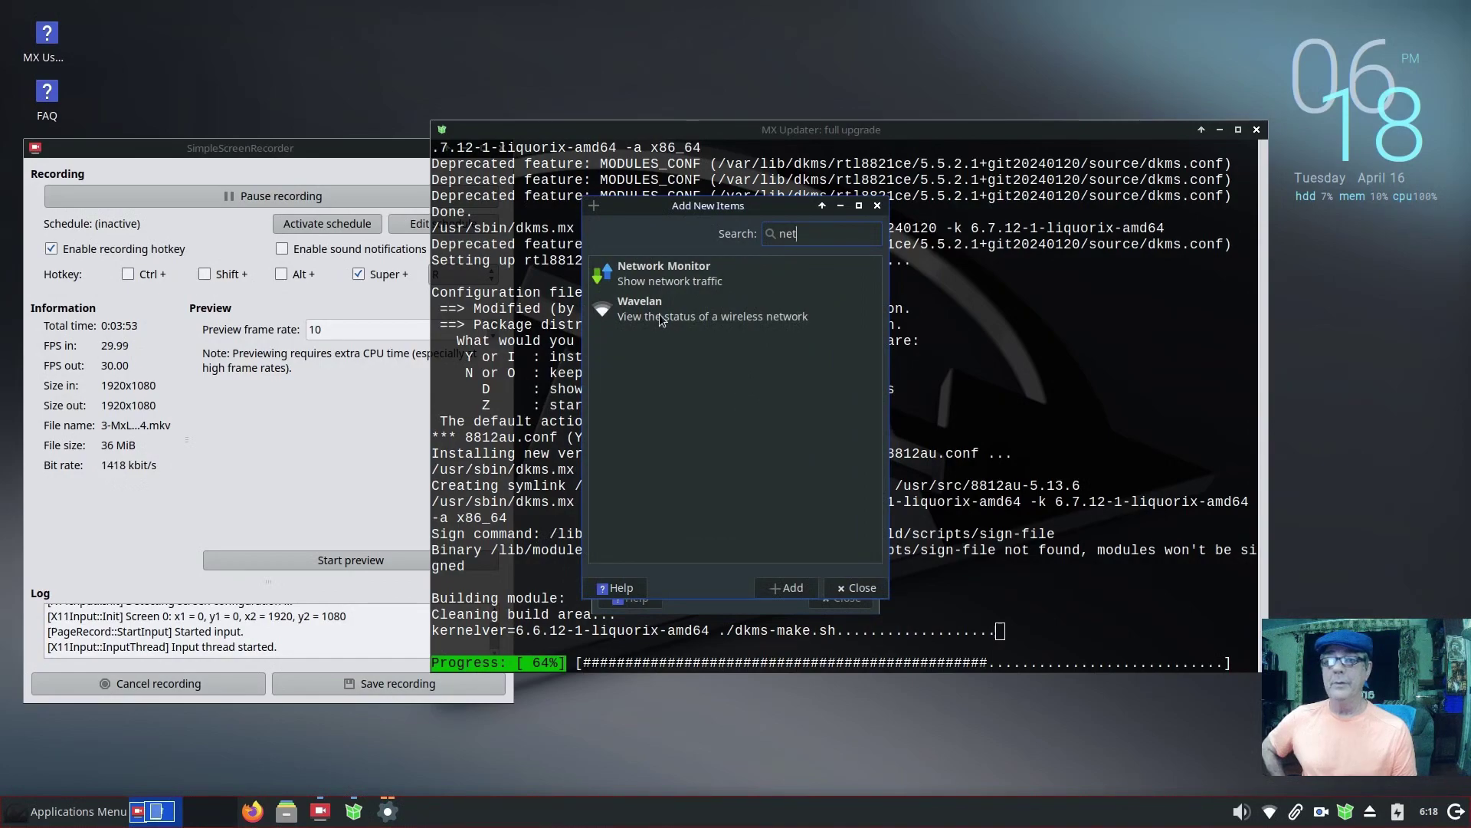
pyautogui.click(657, 275)
pyautogui.click(791, 588)
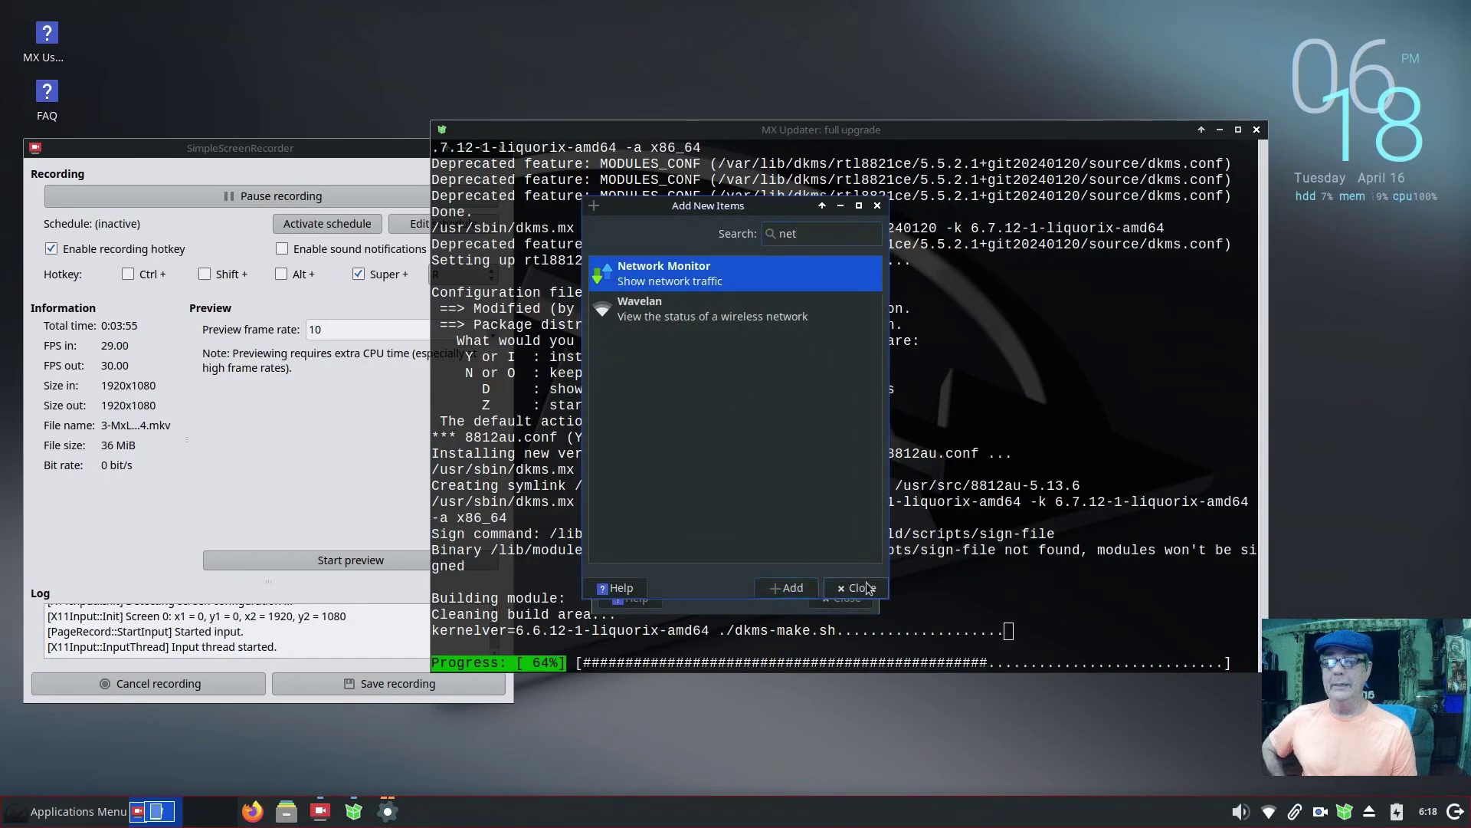
pyautogui.click(859, 588)
pyautogui.click(674, 491)
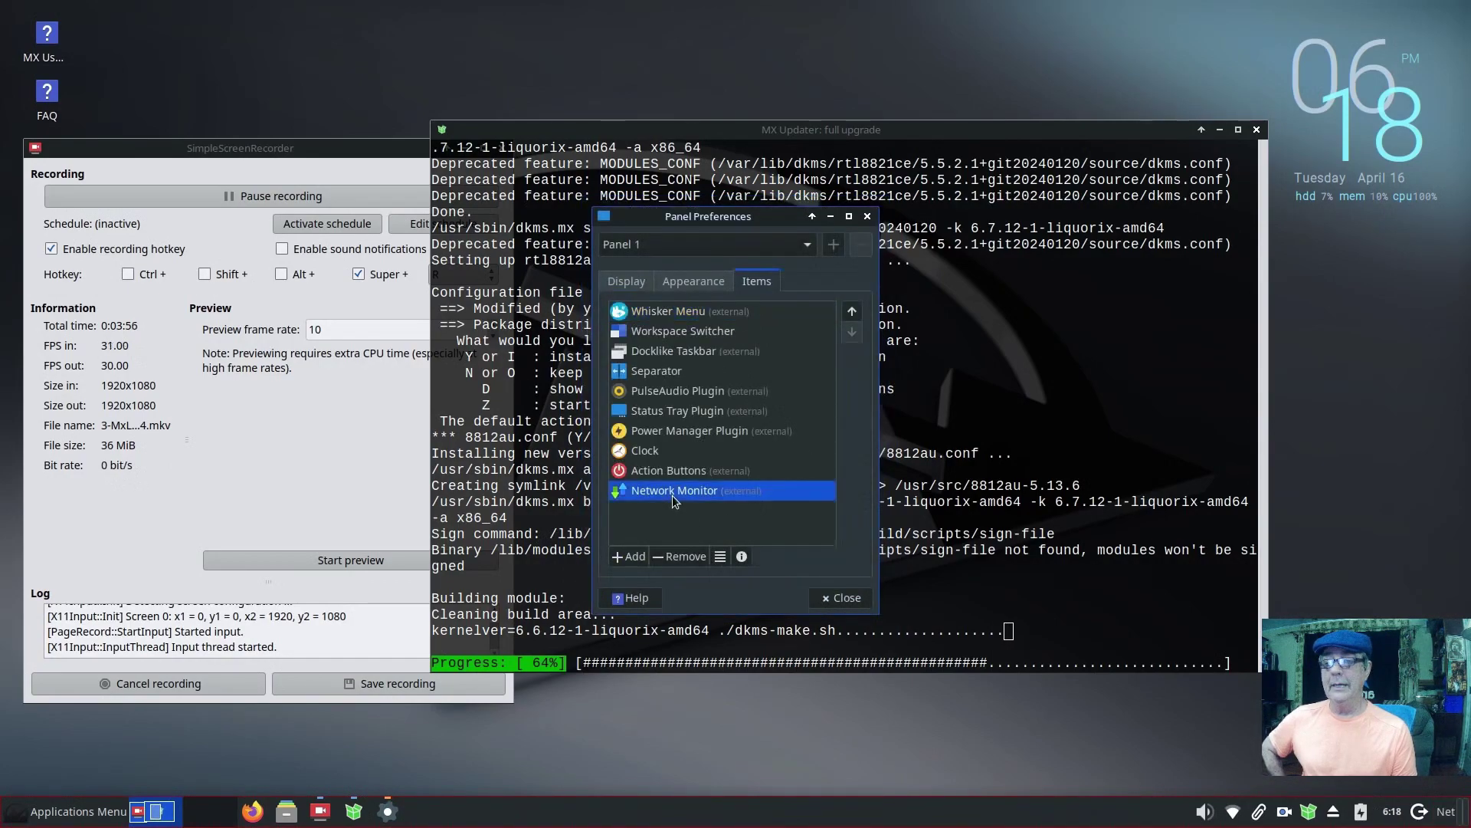
pyautogui.click(853, 312)
pyautogui.click(852, 312)
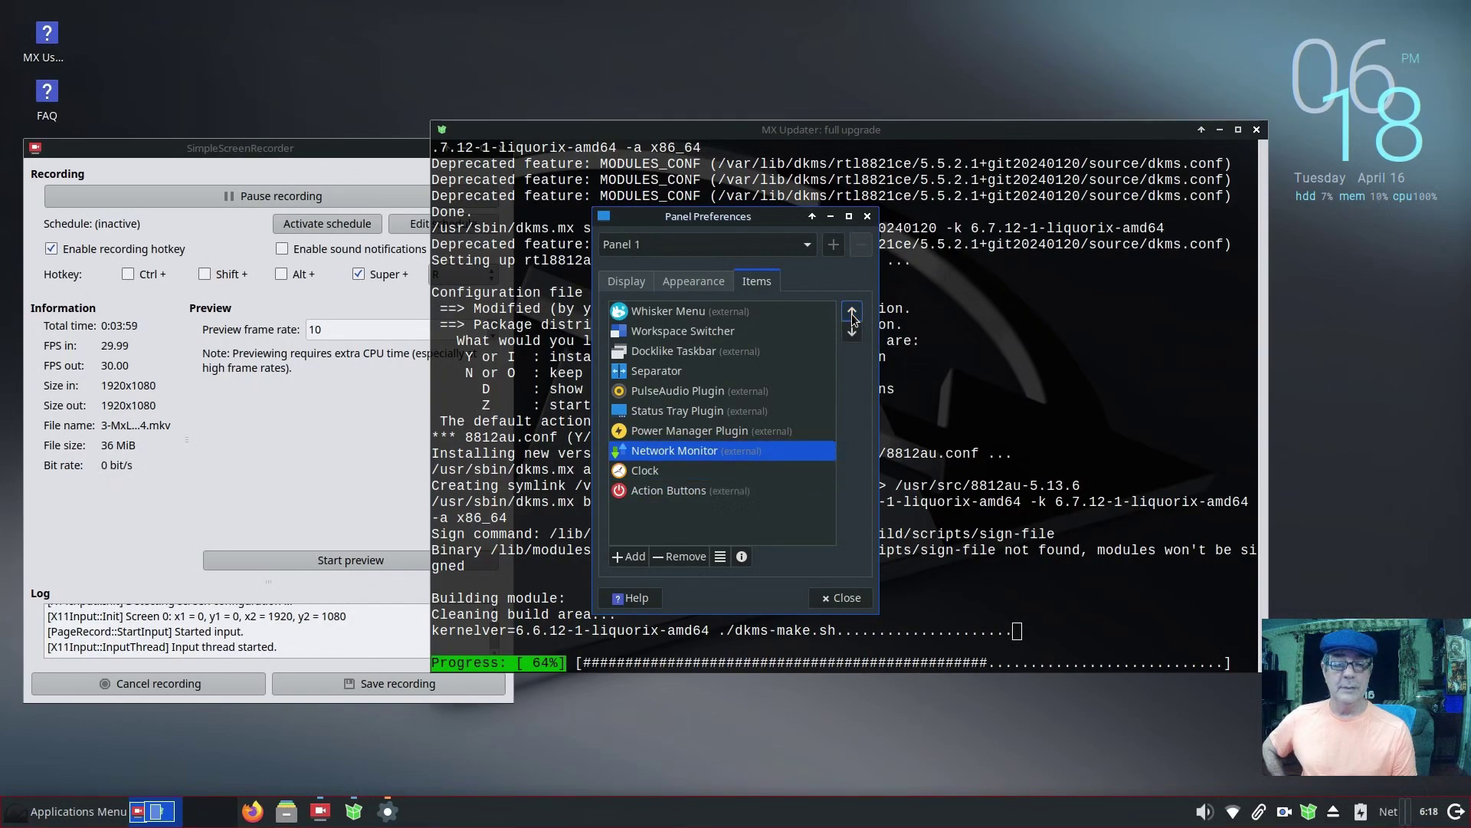
pyautogui.click(852, 311)
pyautogui.click(852, 311)
pyautogui.click(852, 312)
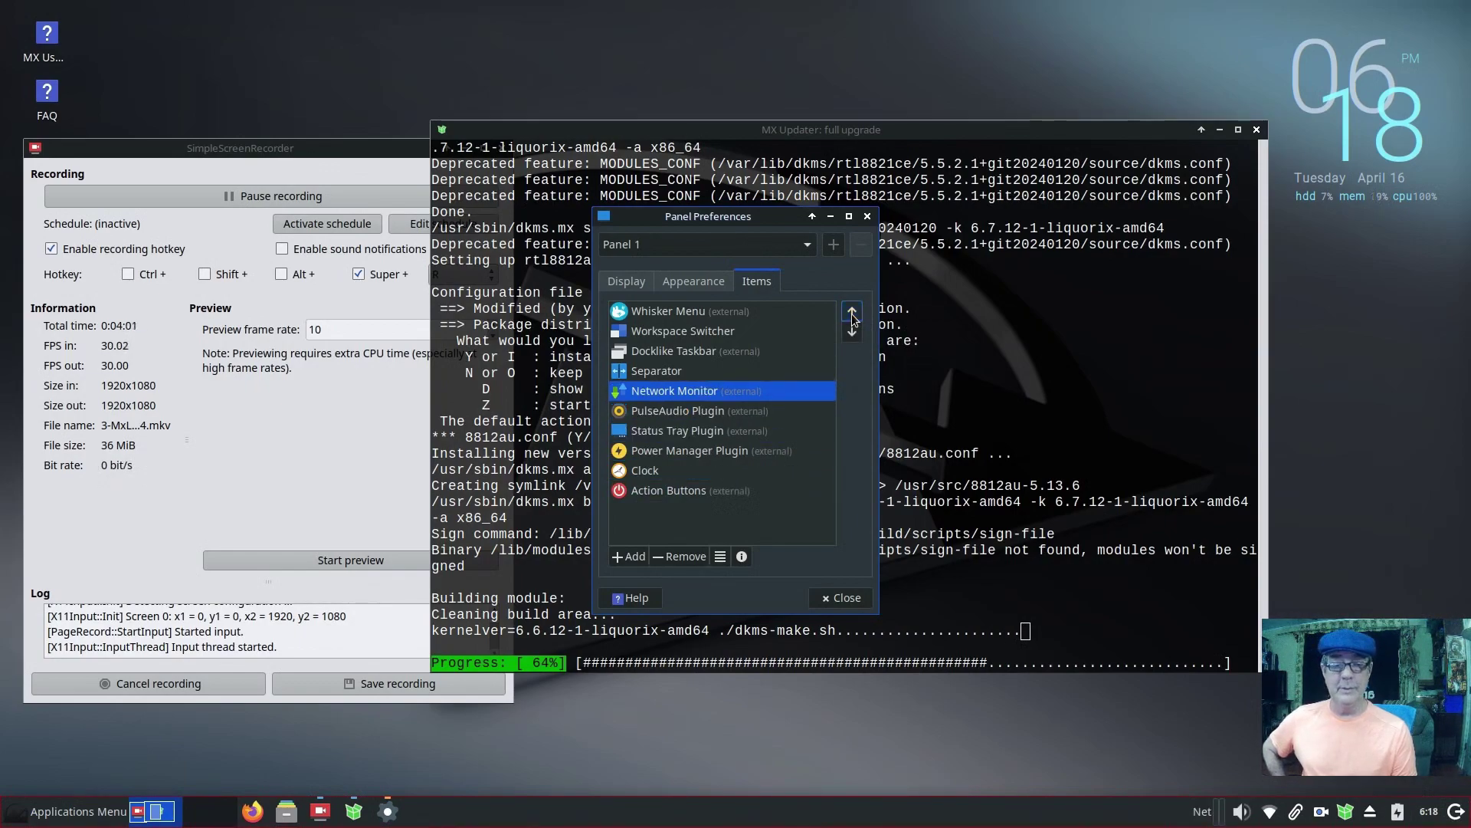
pyautogui.click(850, 336)
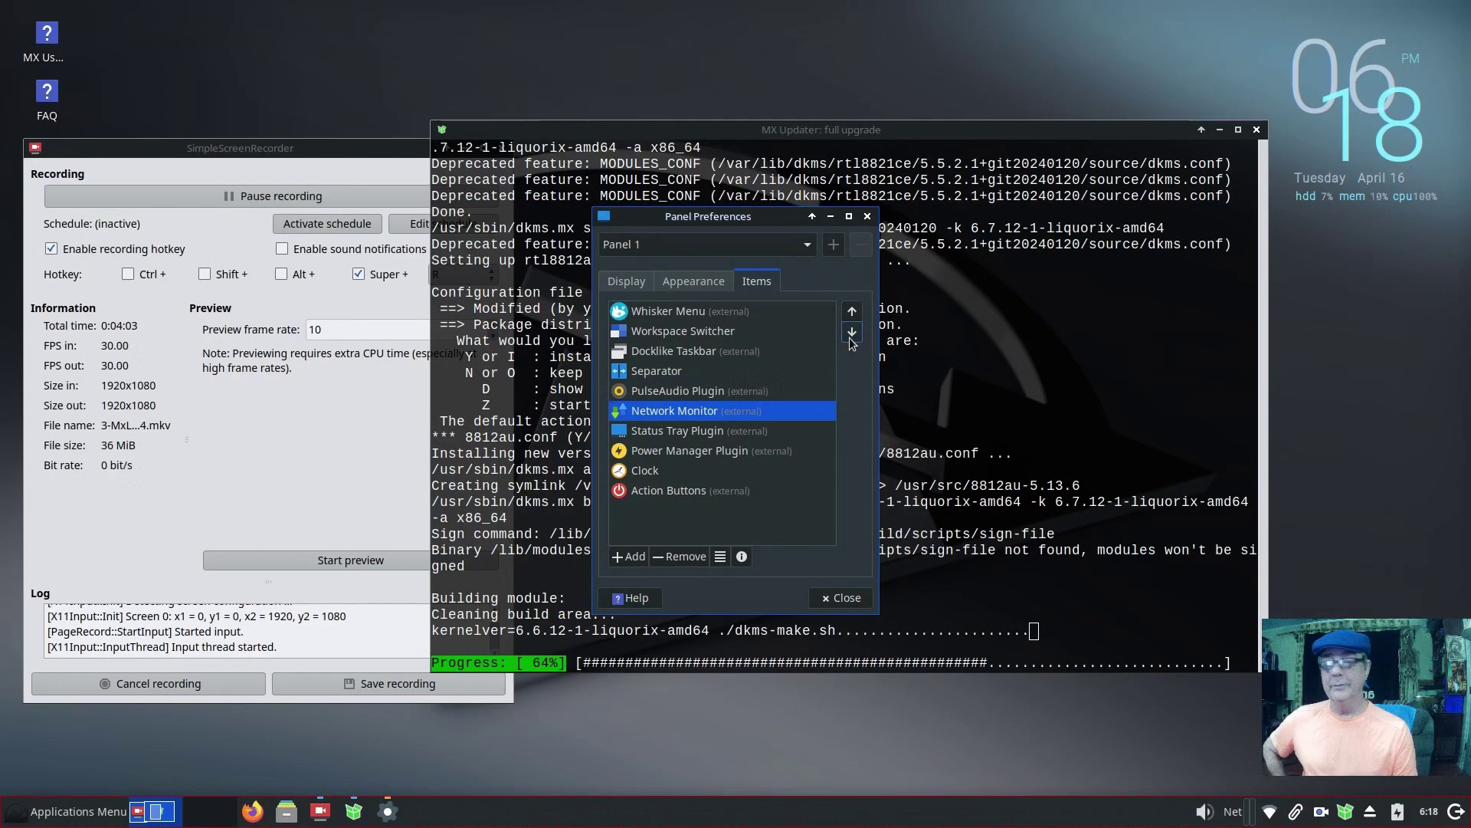
pyautogui.click(837, 595)
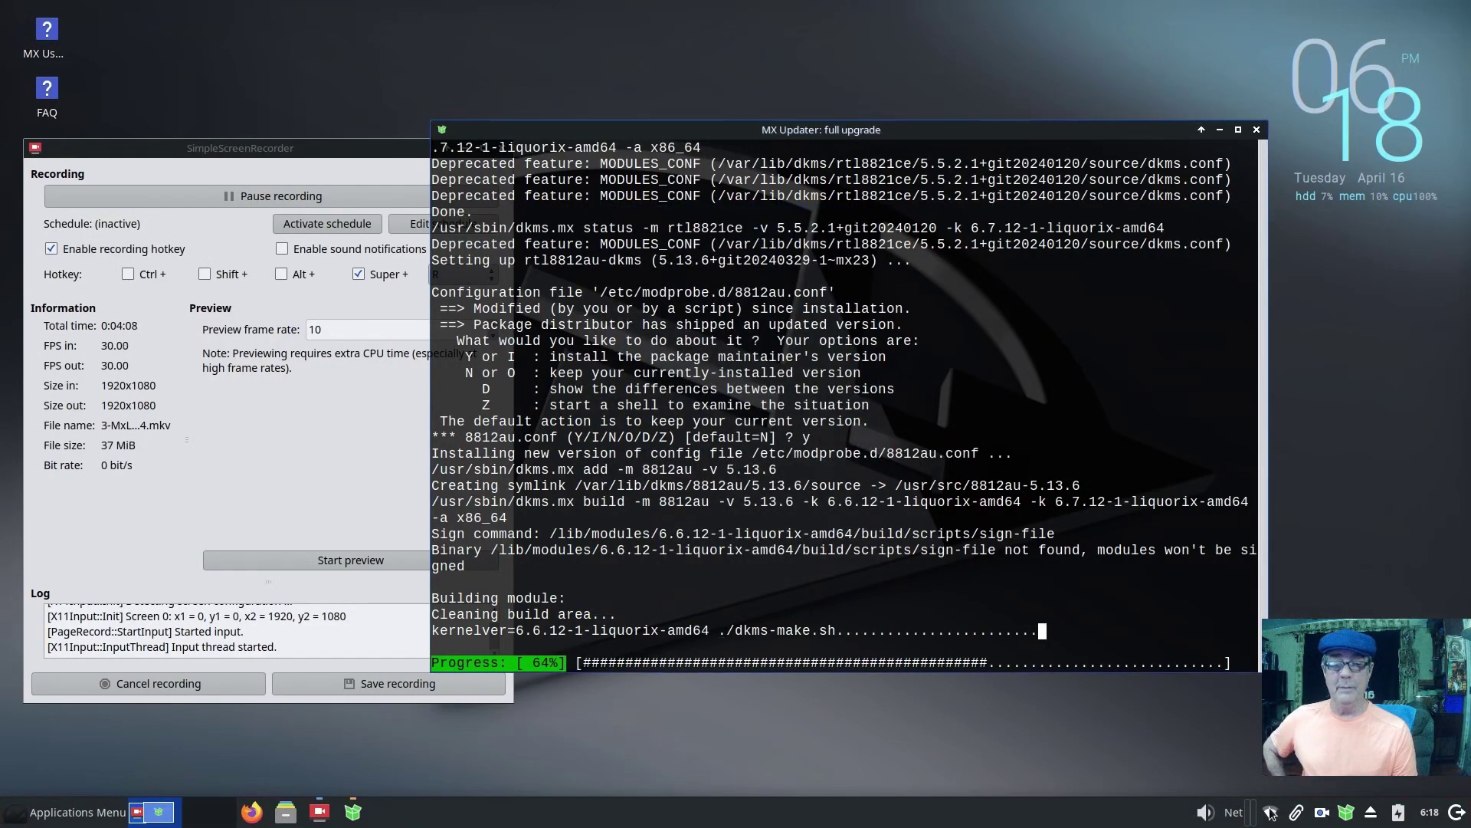
# Step: Set the Net monitor's network device to wlan0
pyautogui.rightClick(1233, 820)
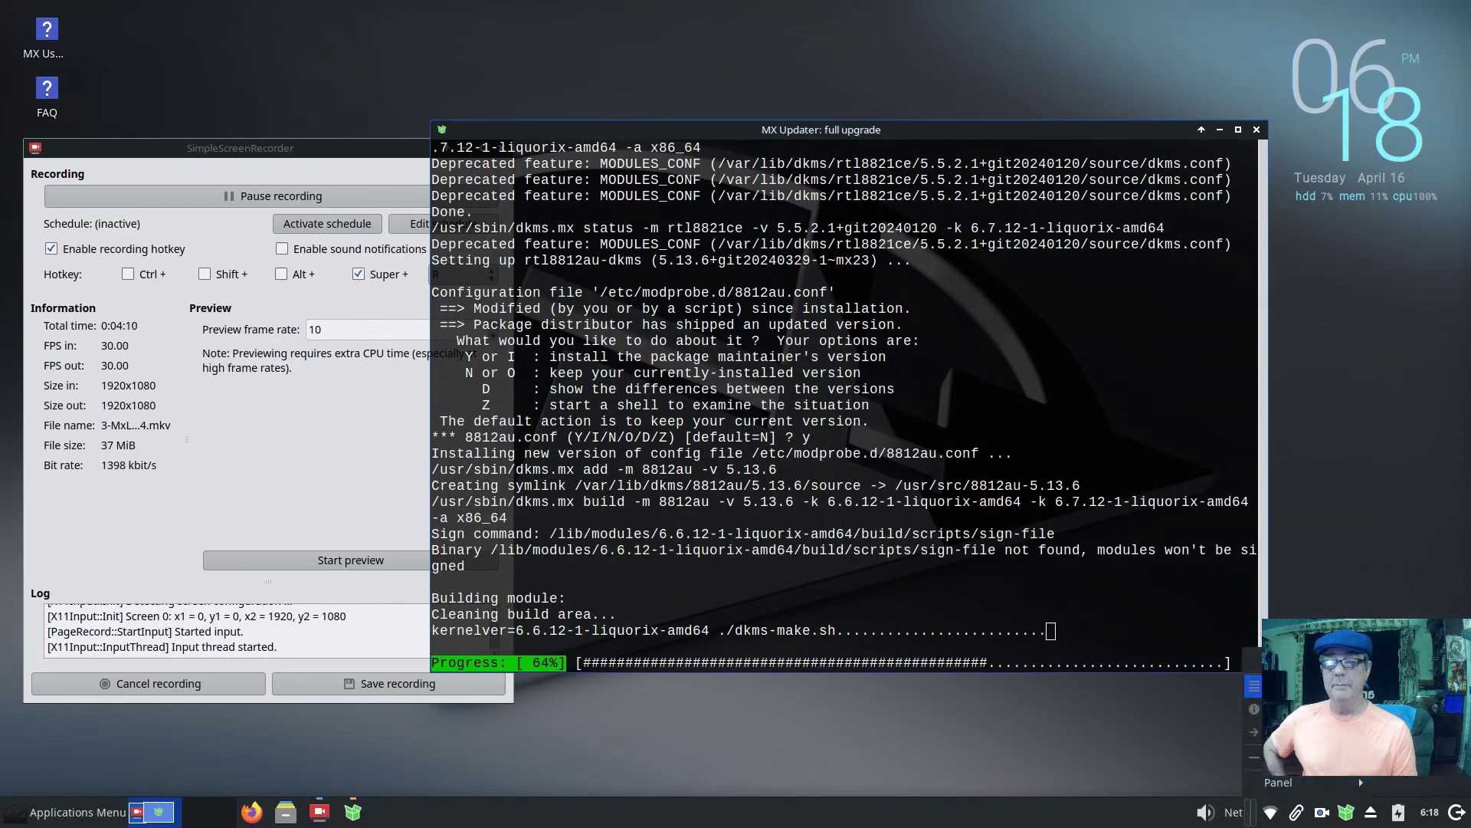
pyautogui.click(1247, 682)
pyautogui.click(856, 286)
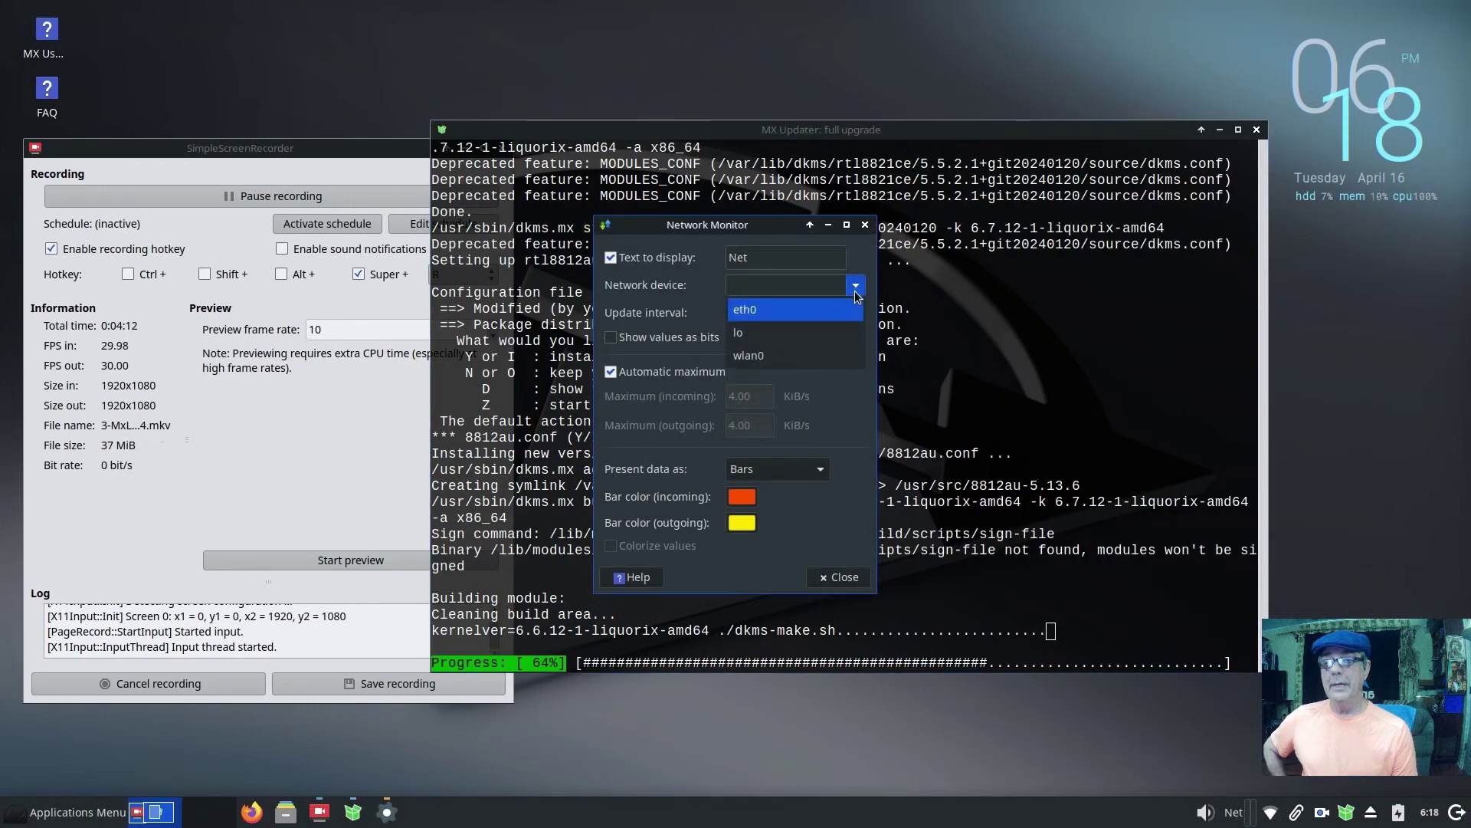
pyautogui.click(837, 356)
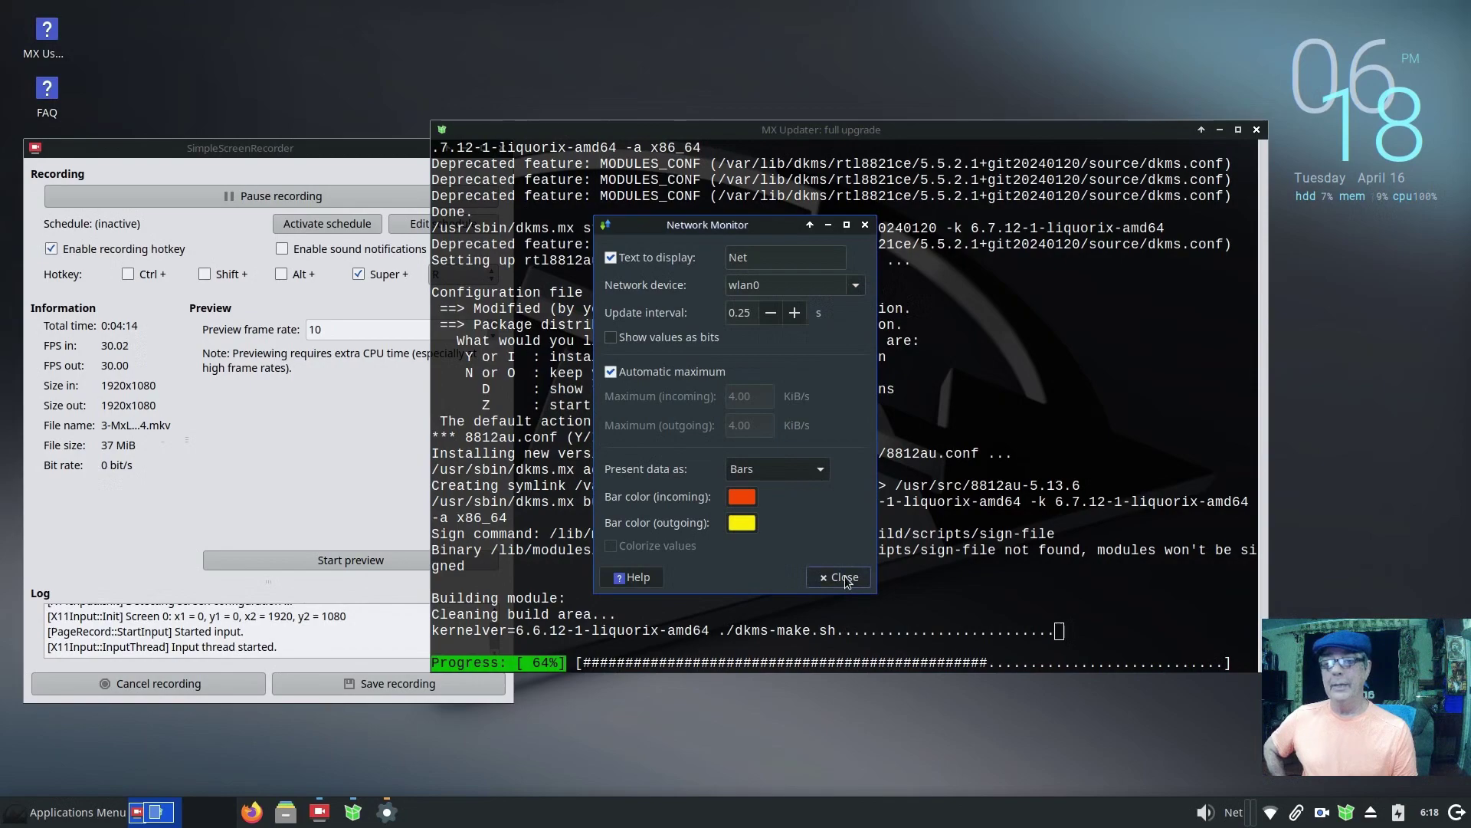
pyautogui.click(845, 585)
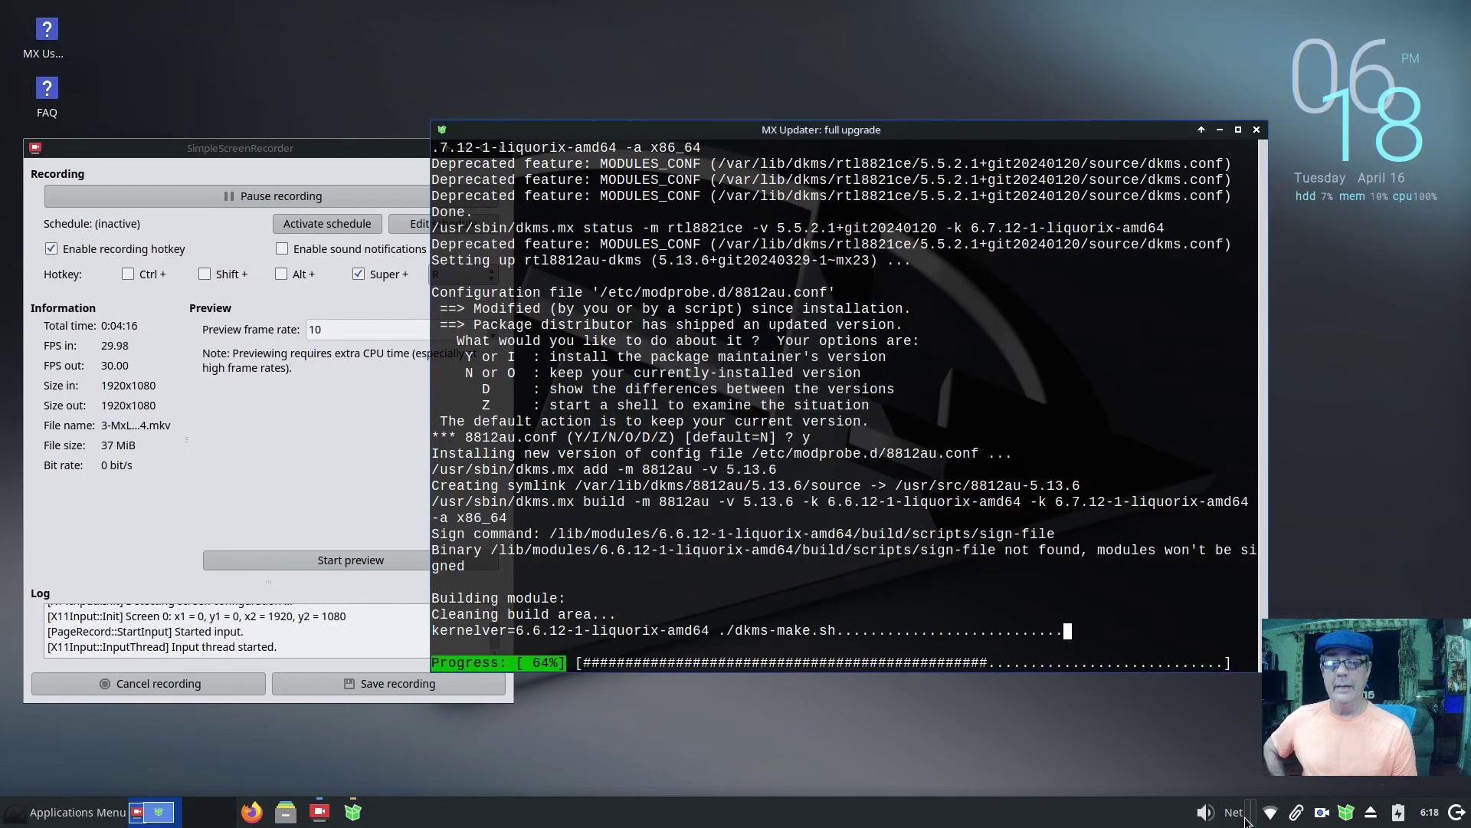
# Step: Ping 8.8.8.8 in a new terminal, stop it, and close the terminal
pyautogui.click(463, 763)
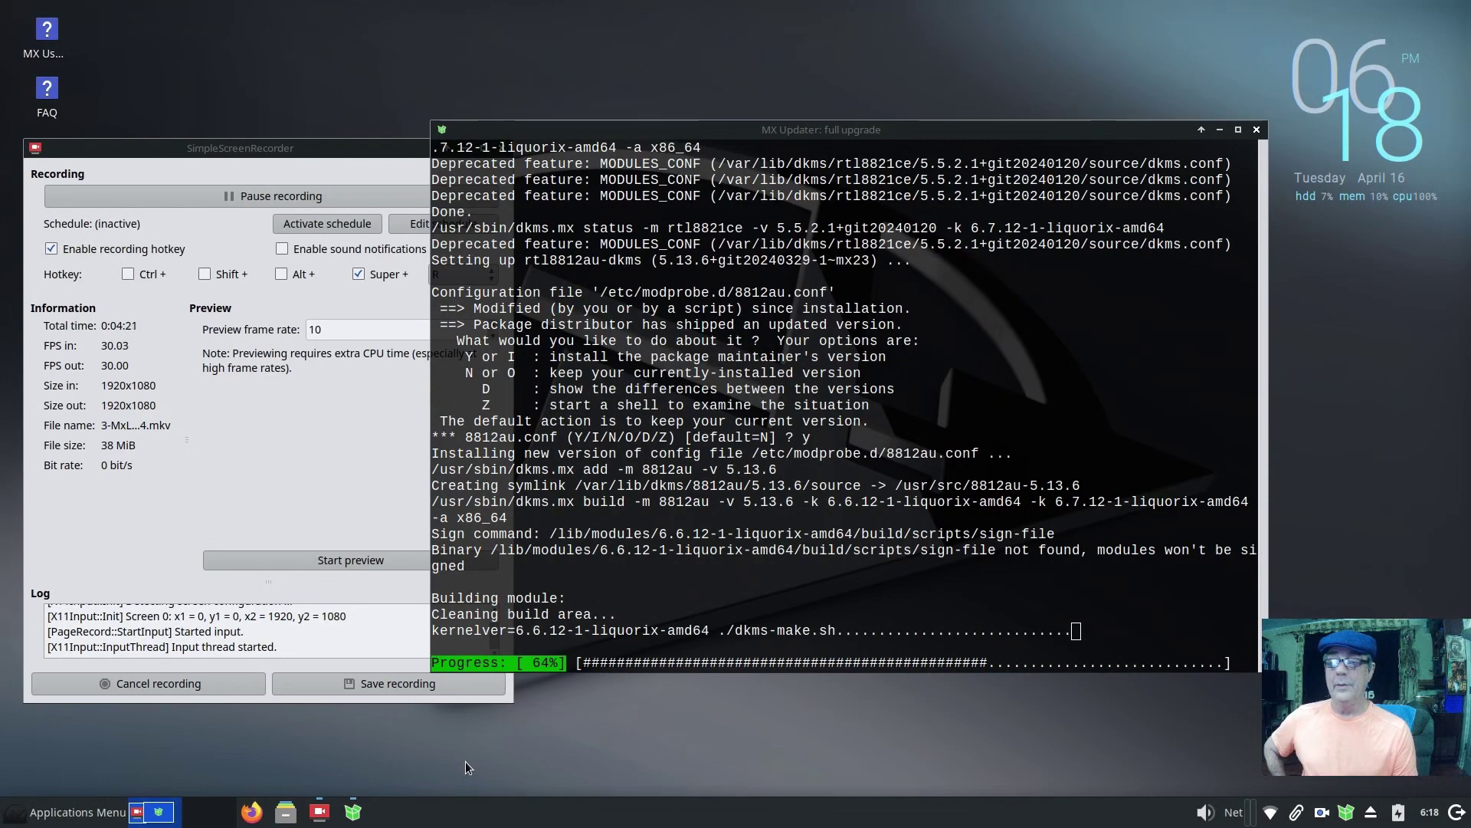
pyautogui.hotkey('ctrl', 'alt', 't')
pyautogui.write('pi')
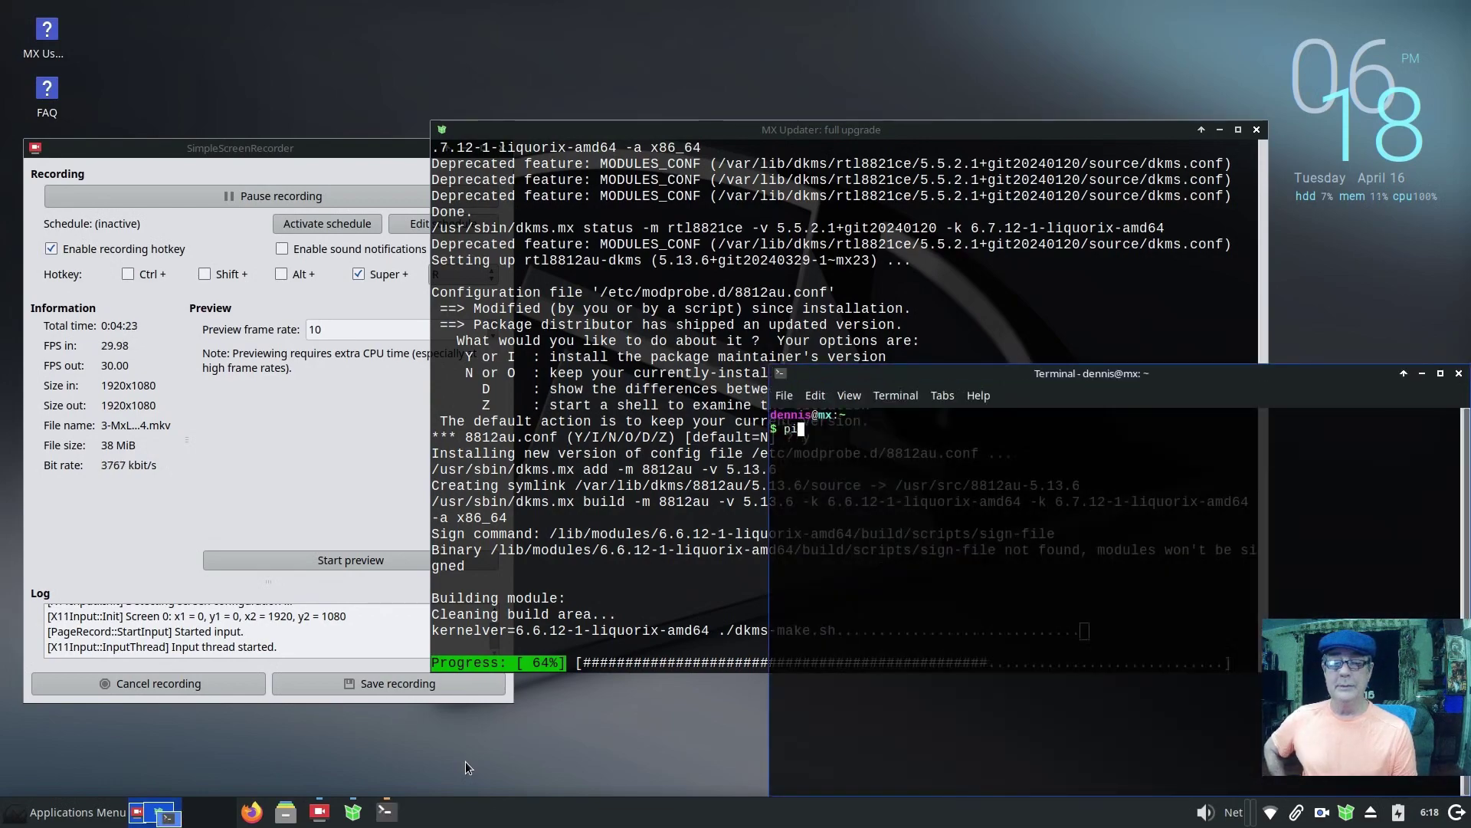
pyautogui.write('ng 8.8')
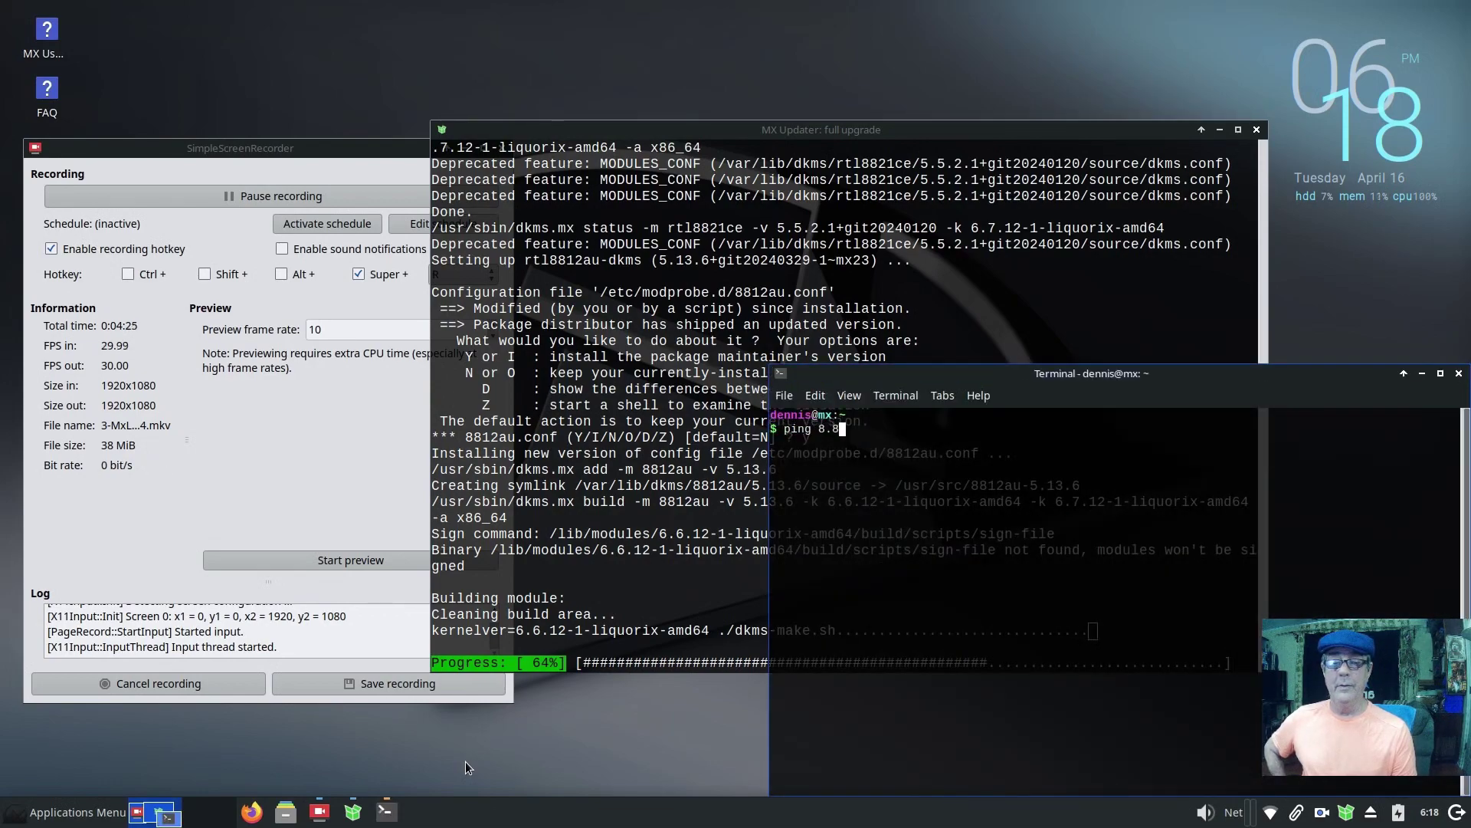
pyautogui.write('.8.8.')
pyautogui.press('Return')
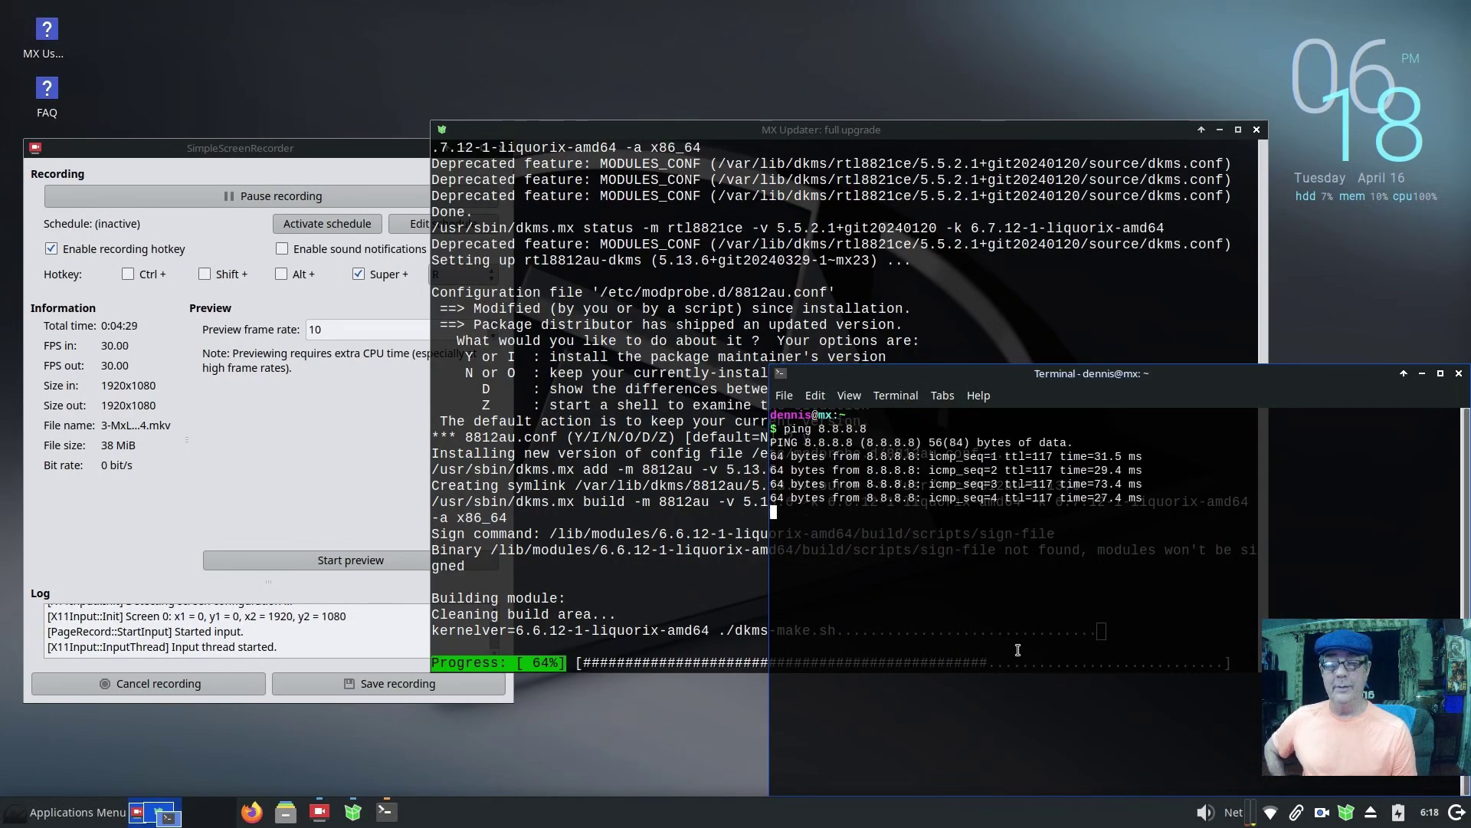
pyautogui.hotkey('ctrl', 'c')
pyautogui.hotkey('ctrl', 'd')
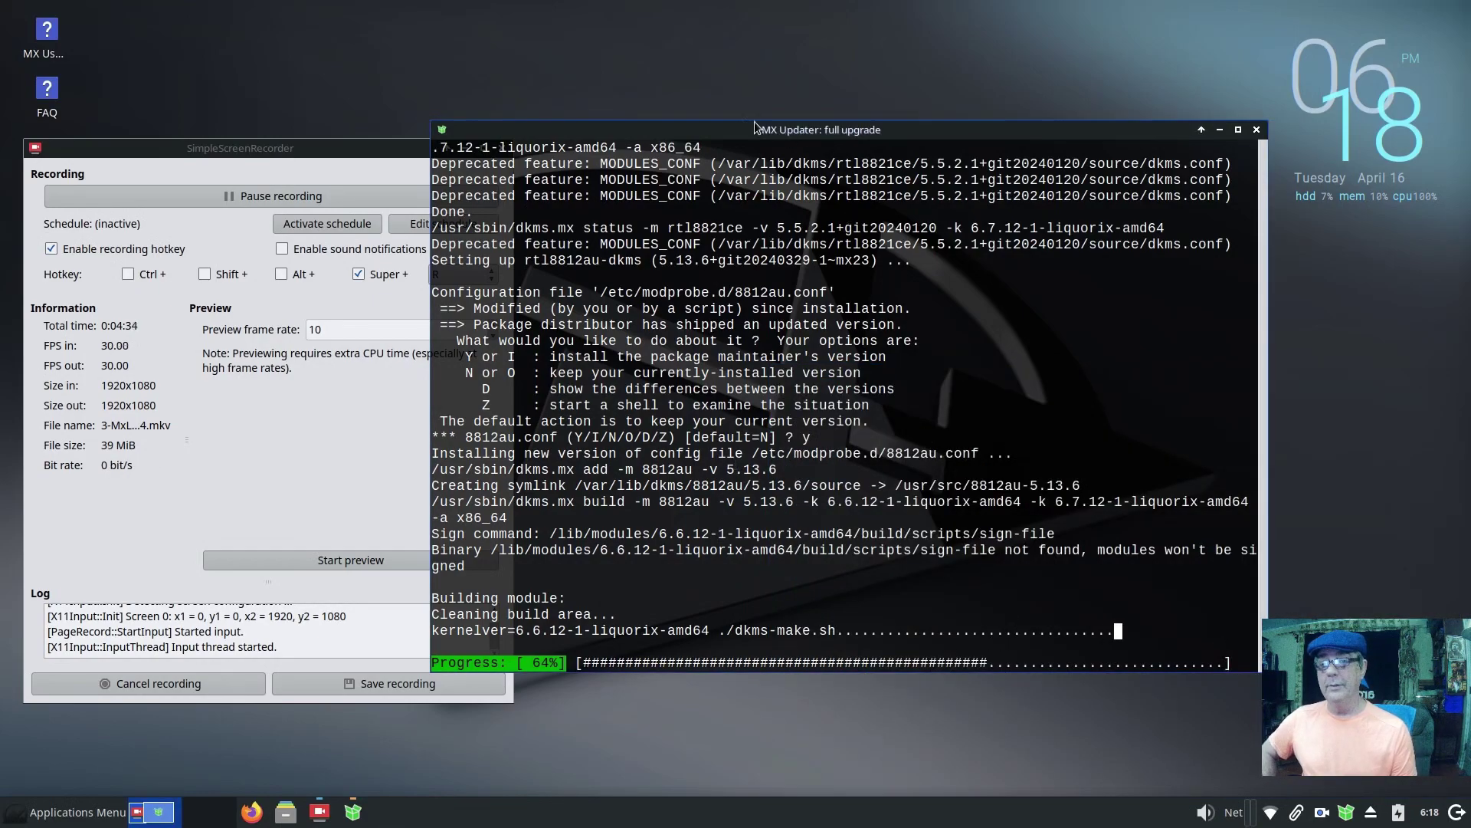
# Step: Raise the upgrade window, minimize SimpleScreenRecorder, and open Notes from the applications menu
pyautogui.moveTo(819, 132); pyautogui.dragTo(827, 28)
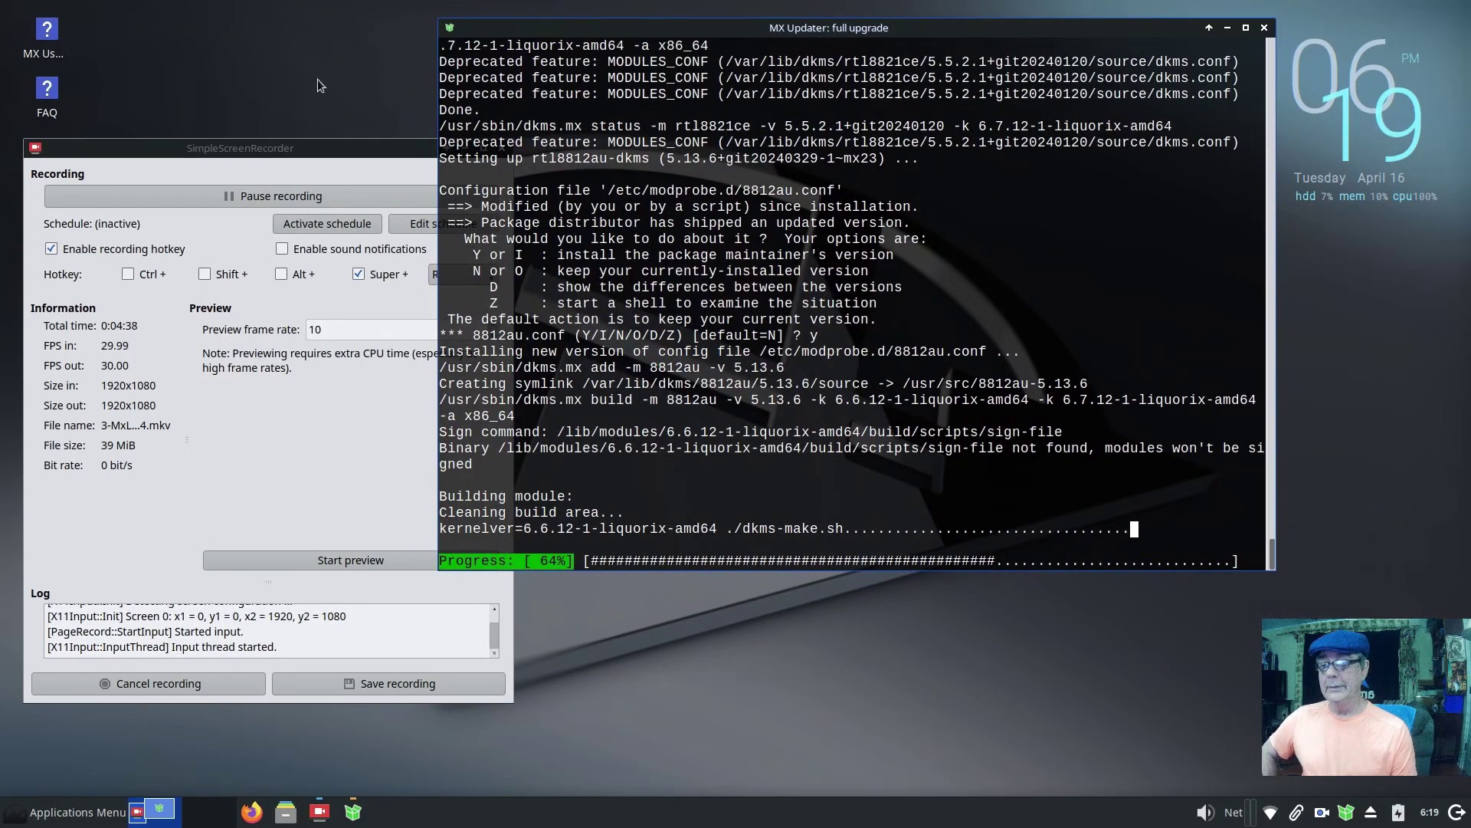
pyautogui.click(290, 147)
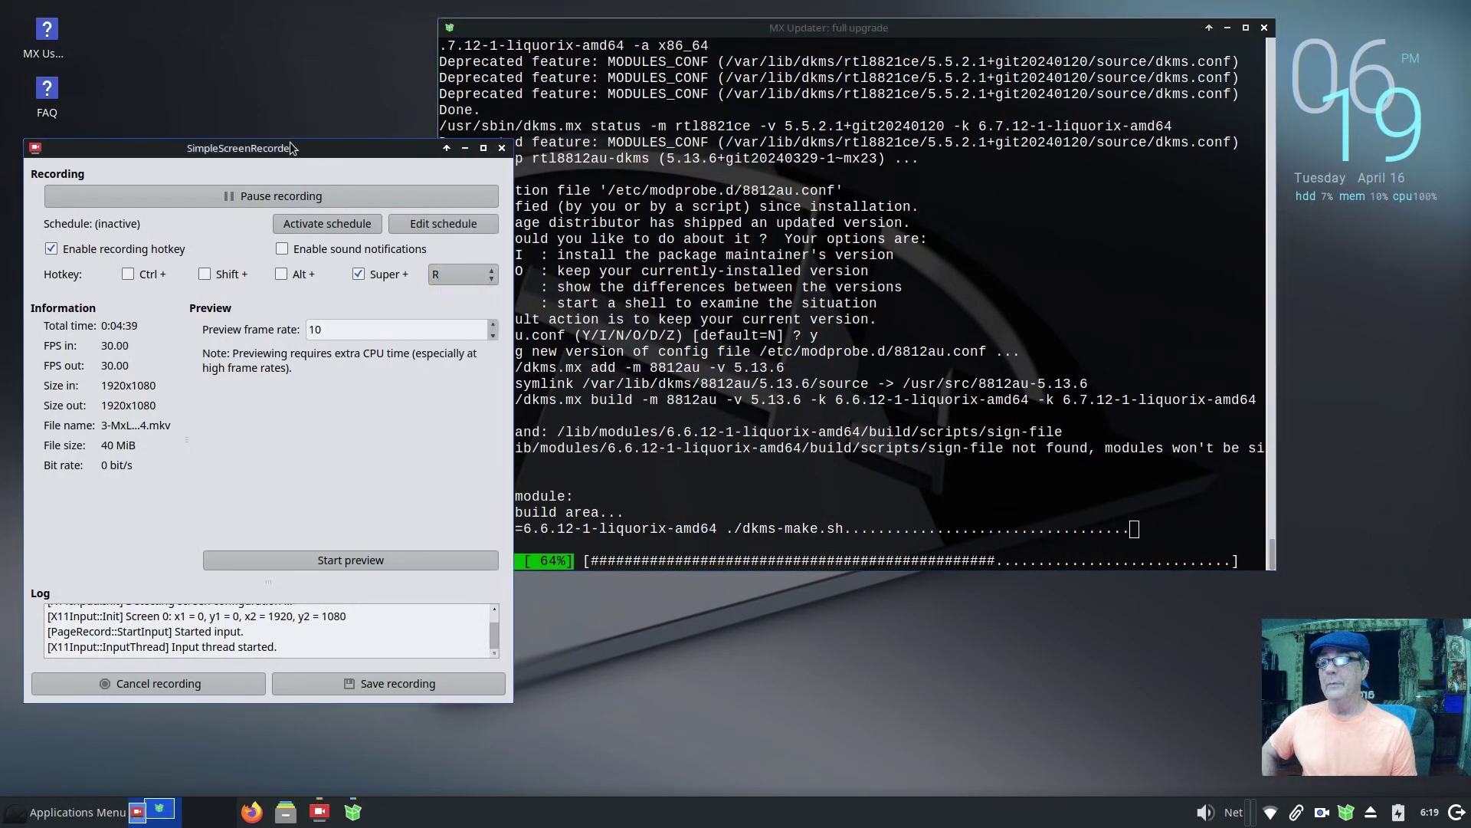
pyautogui.click(284, 200)
pyautogui.click(310, 200)
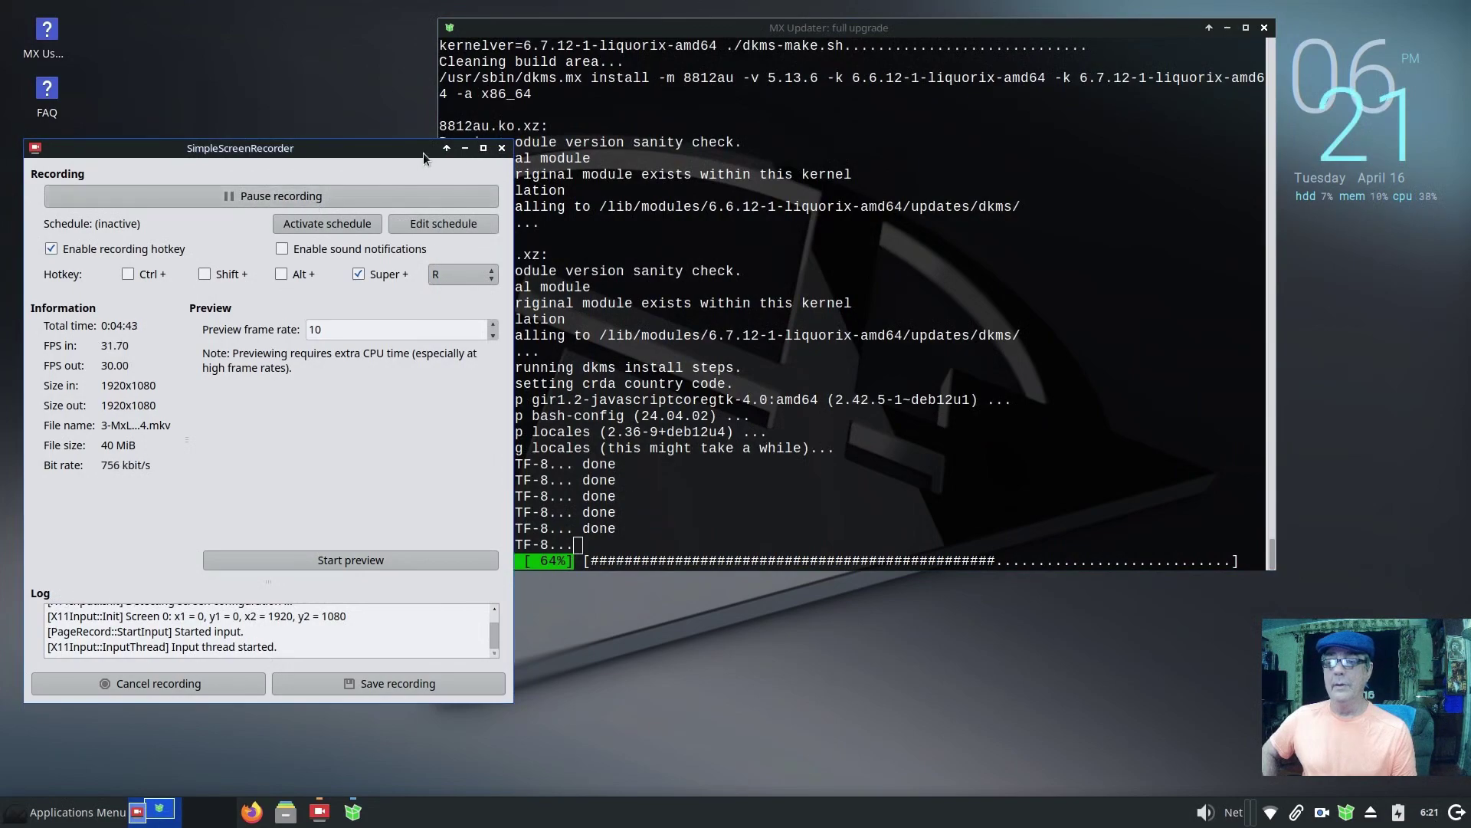
pyautogui.click(465, 148)
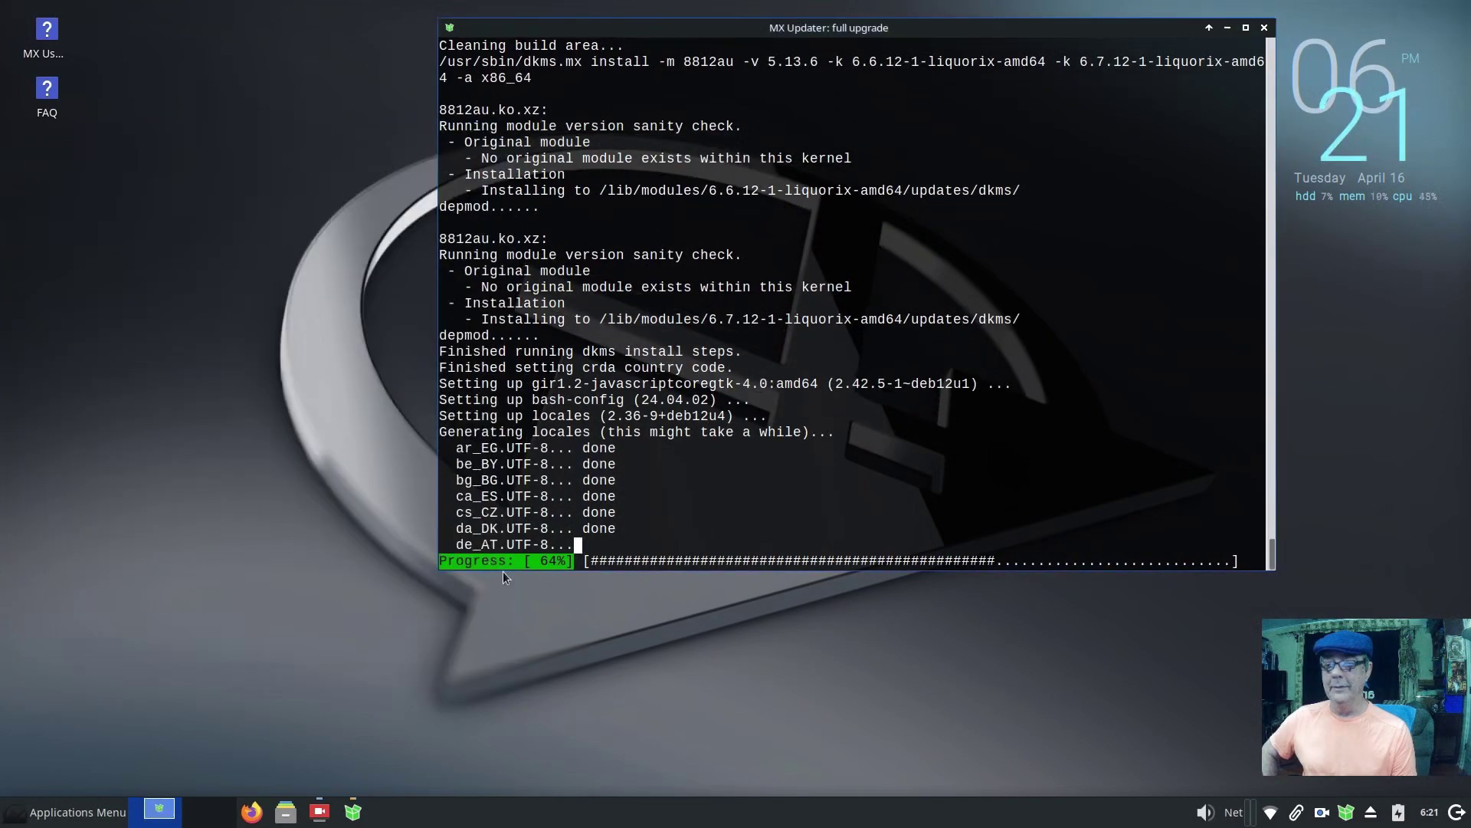
pyautogui.click(52, 810)
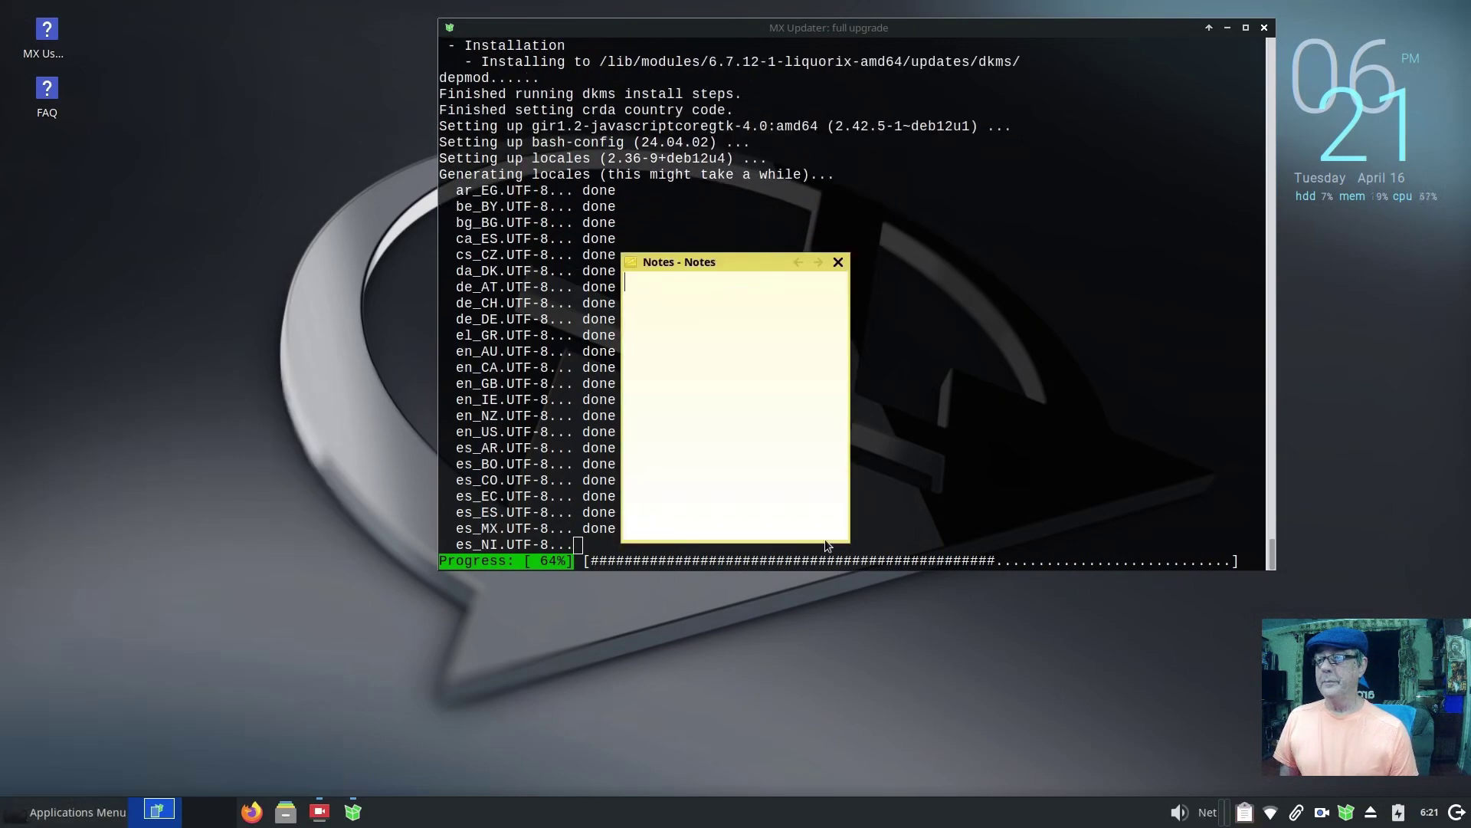
# Step: Write a sticky note reading '12 minutes so far' and close it
pyautogui.click(838, 262)
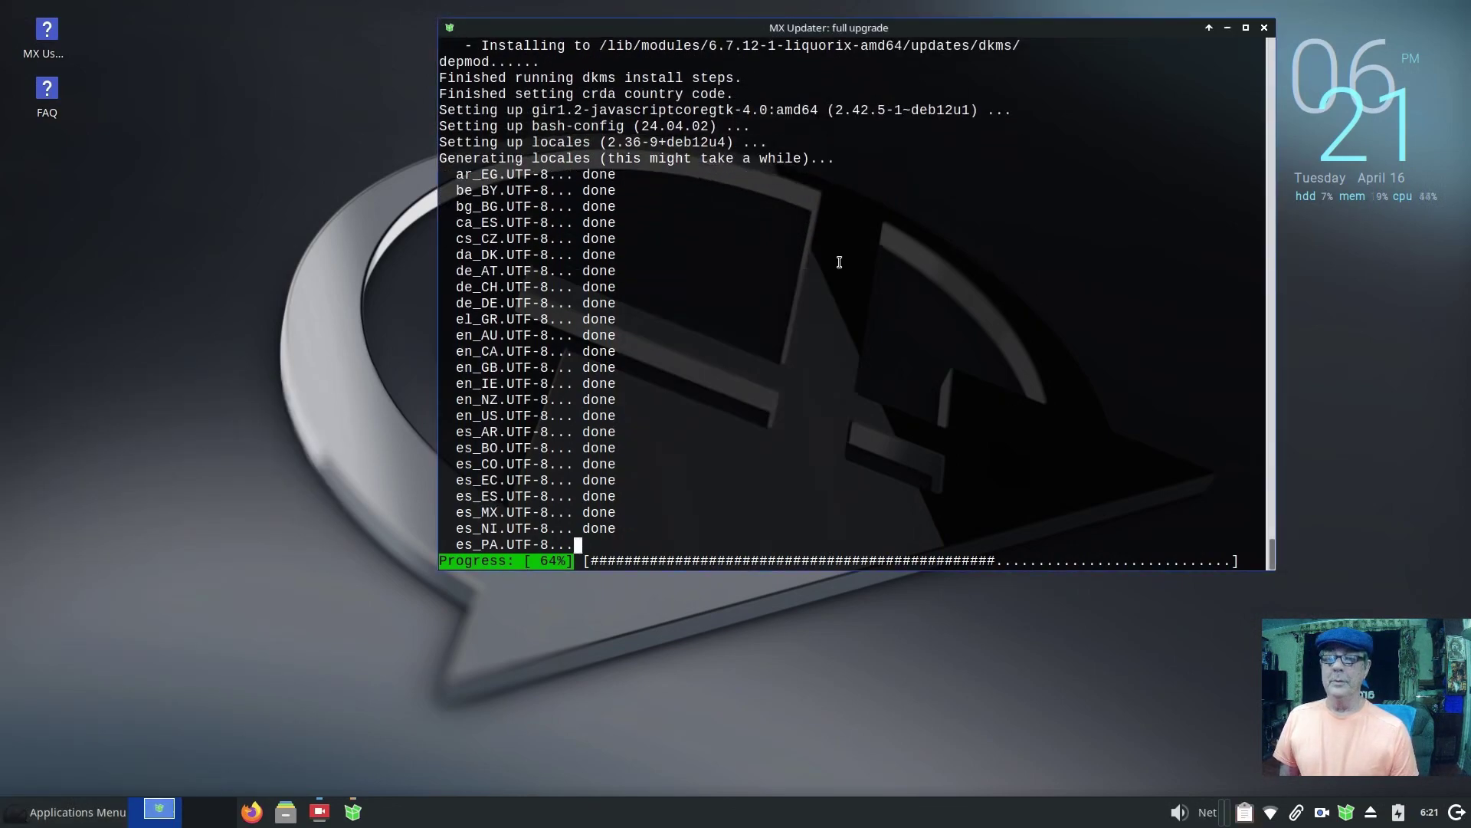
pyautogui.rightClick(1245, 814)
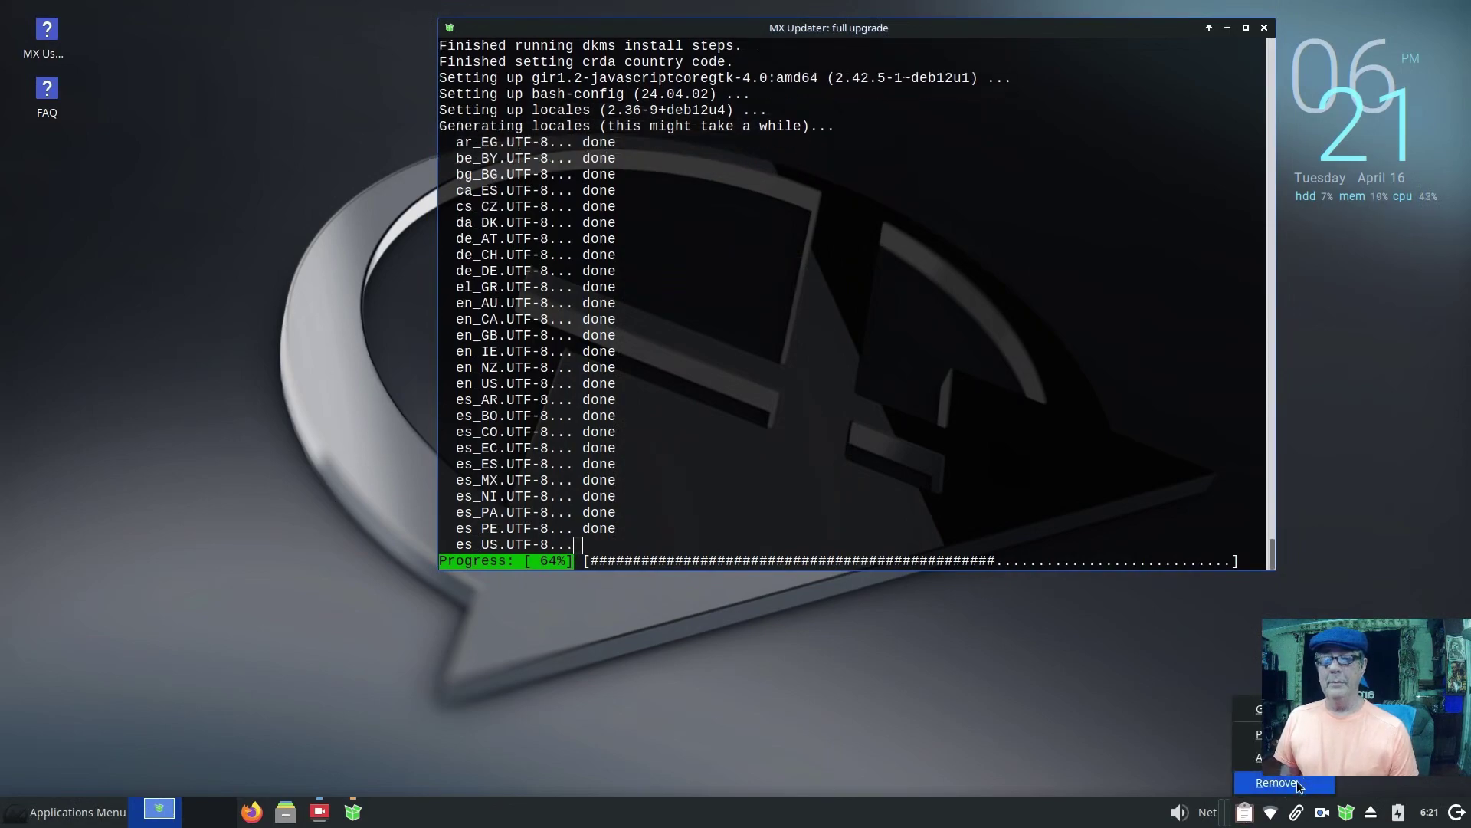
pyautogui.click(1189, 768)
pyautogui.click(1245, 813)
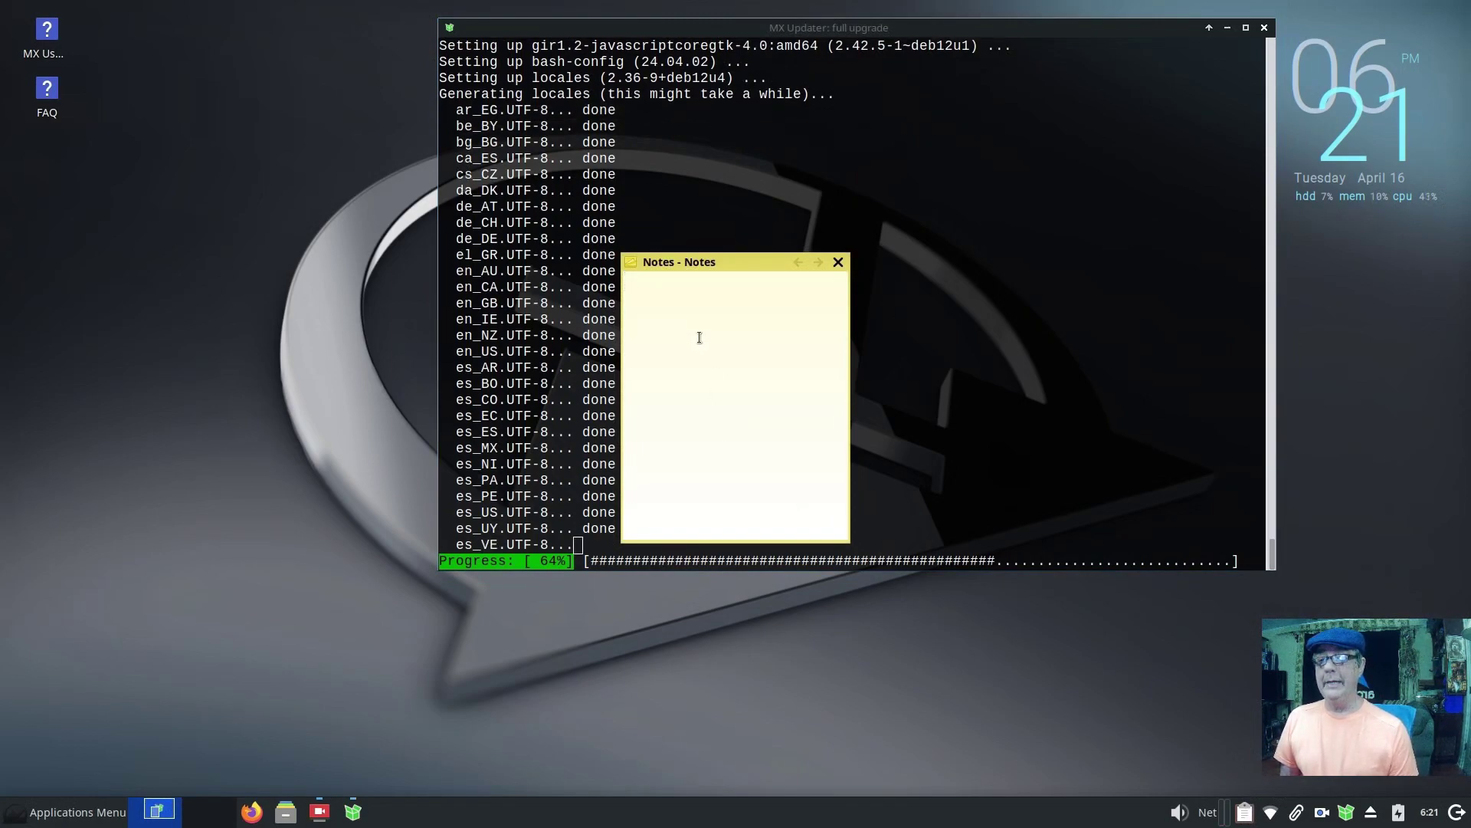
pyautogui.write('12 minu')
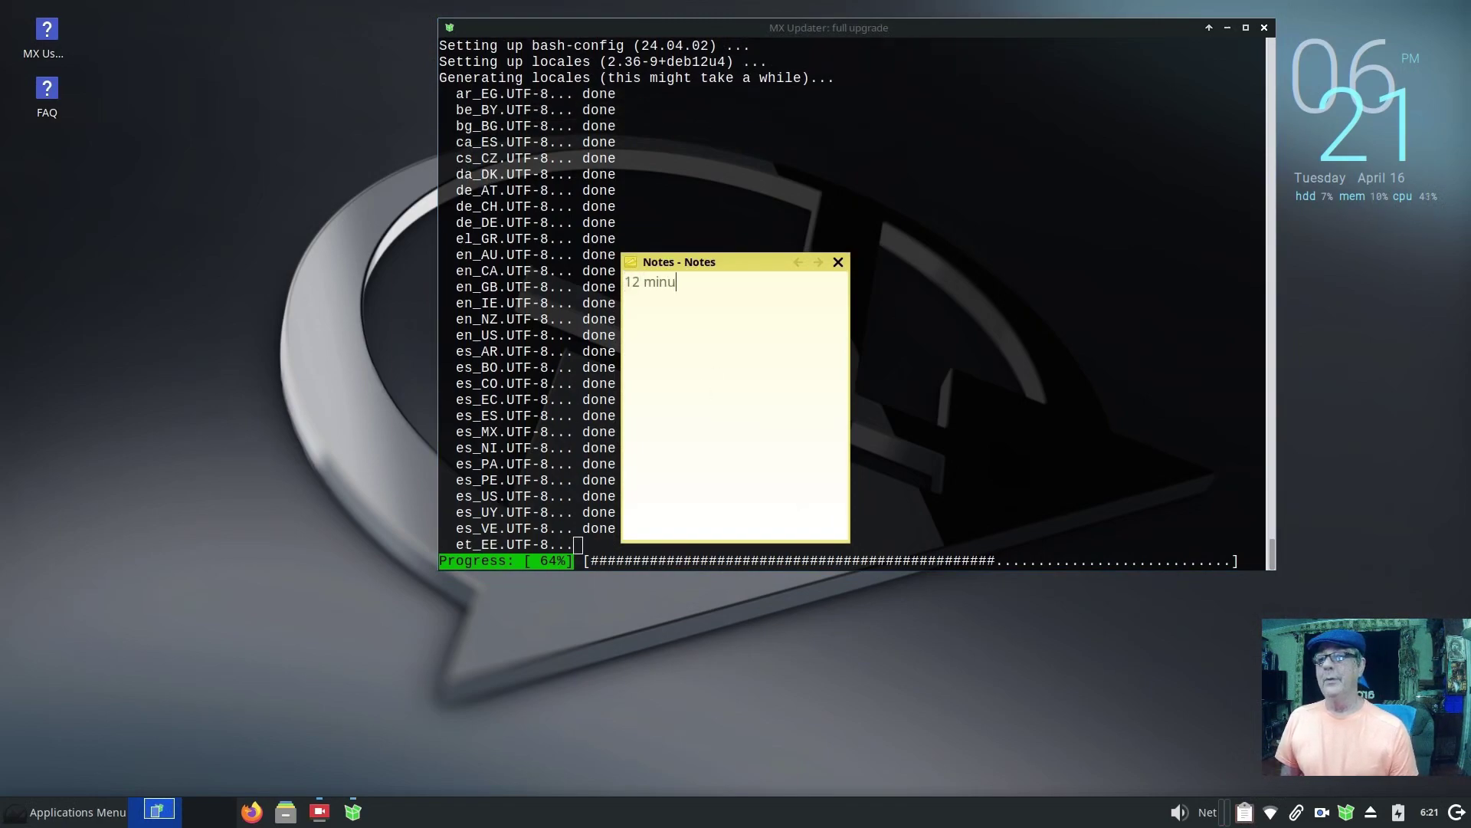
pyautogui.write('tes ')
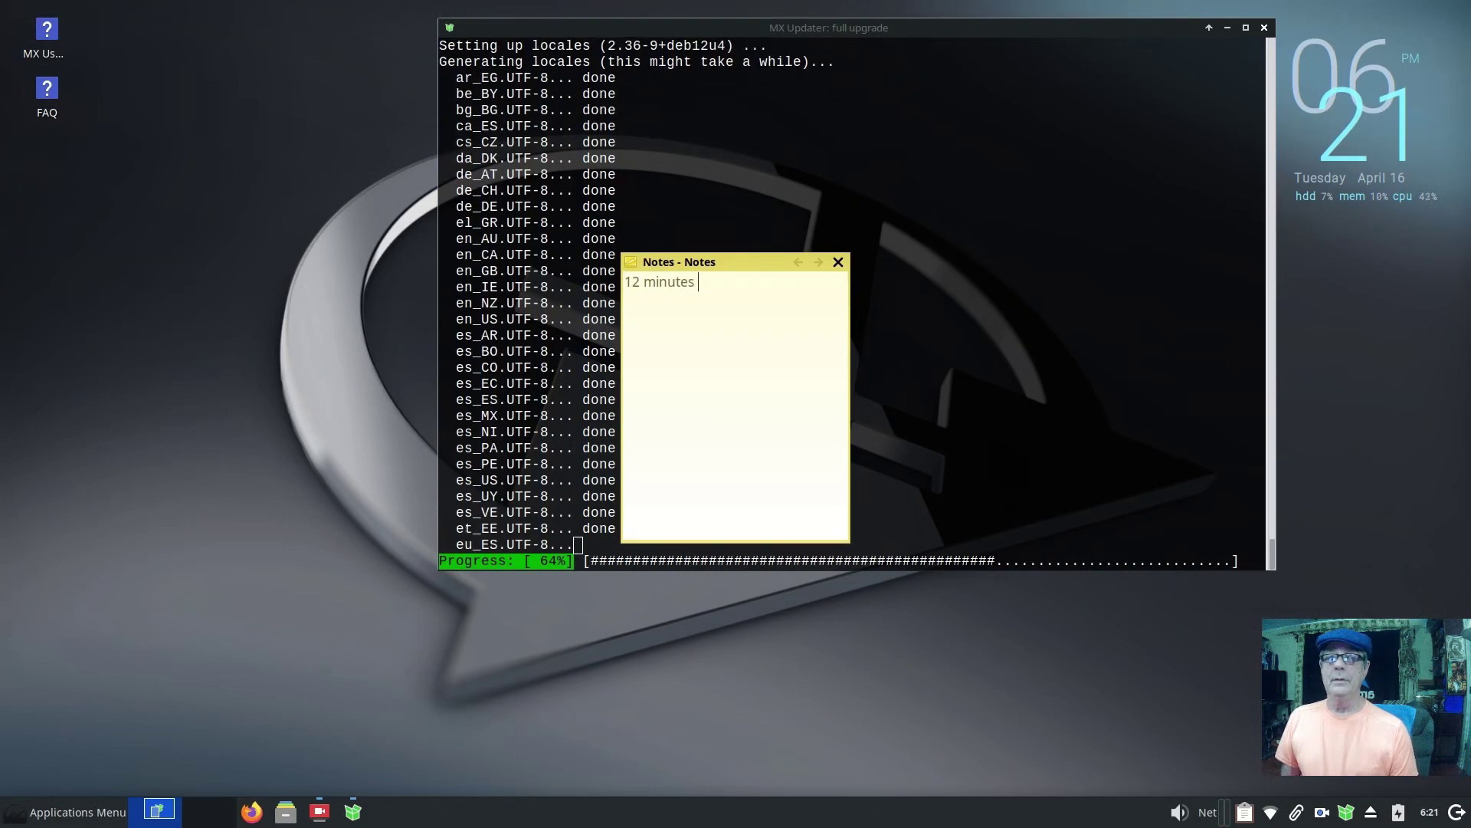
pyautogui.write('so far')
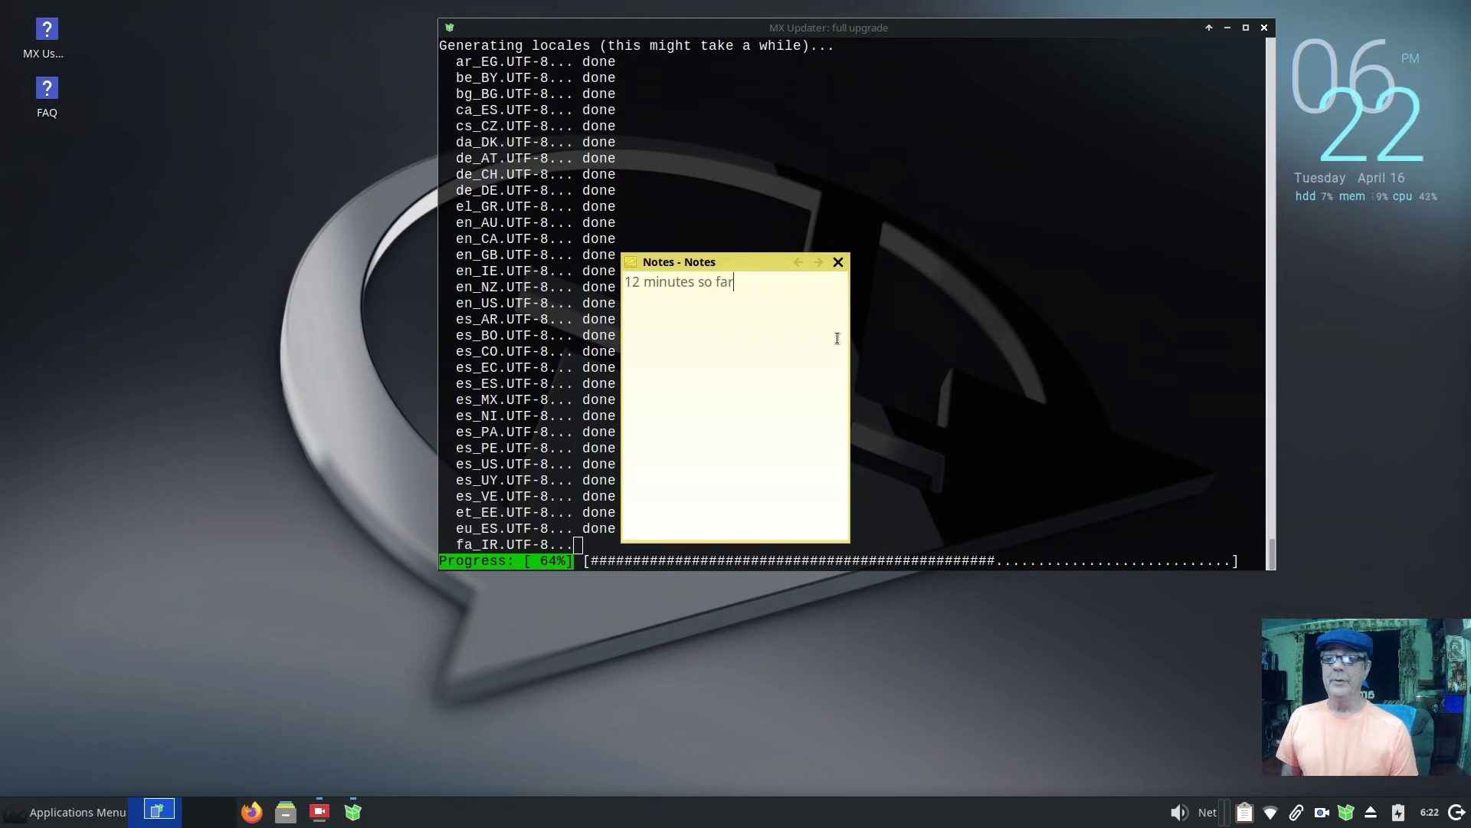
pyautogui.click(837, 263)
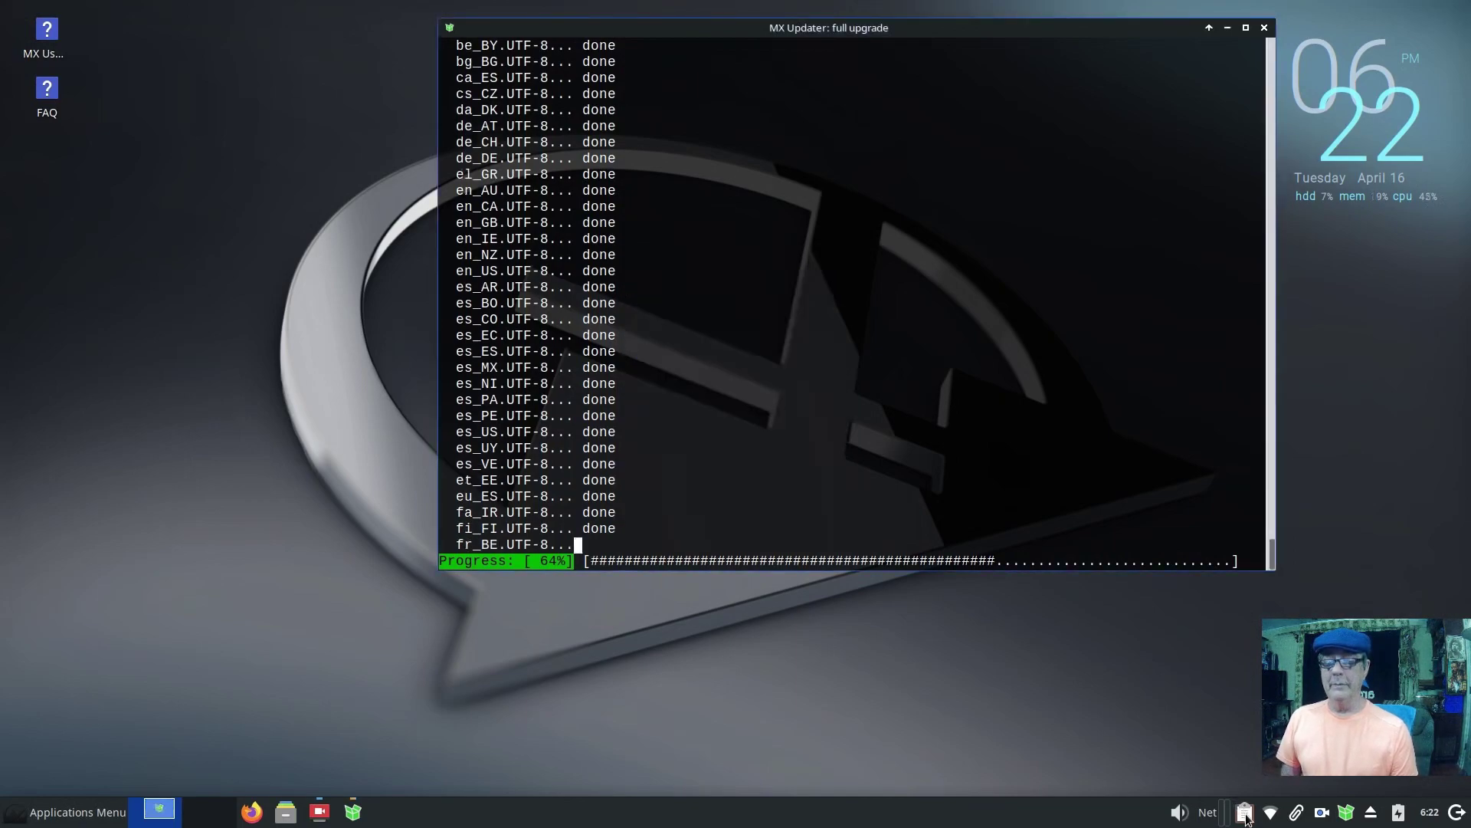
# Step: Change the notes font to Sans Regular 15 in the Notes properties
pyautogui.rightClick(1246, 819)
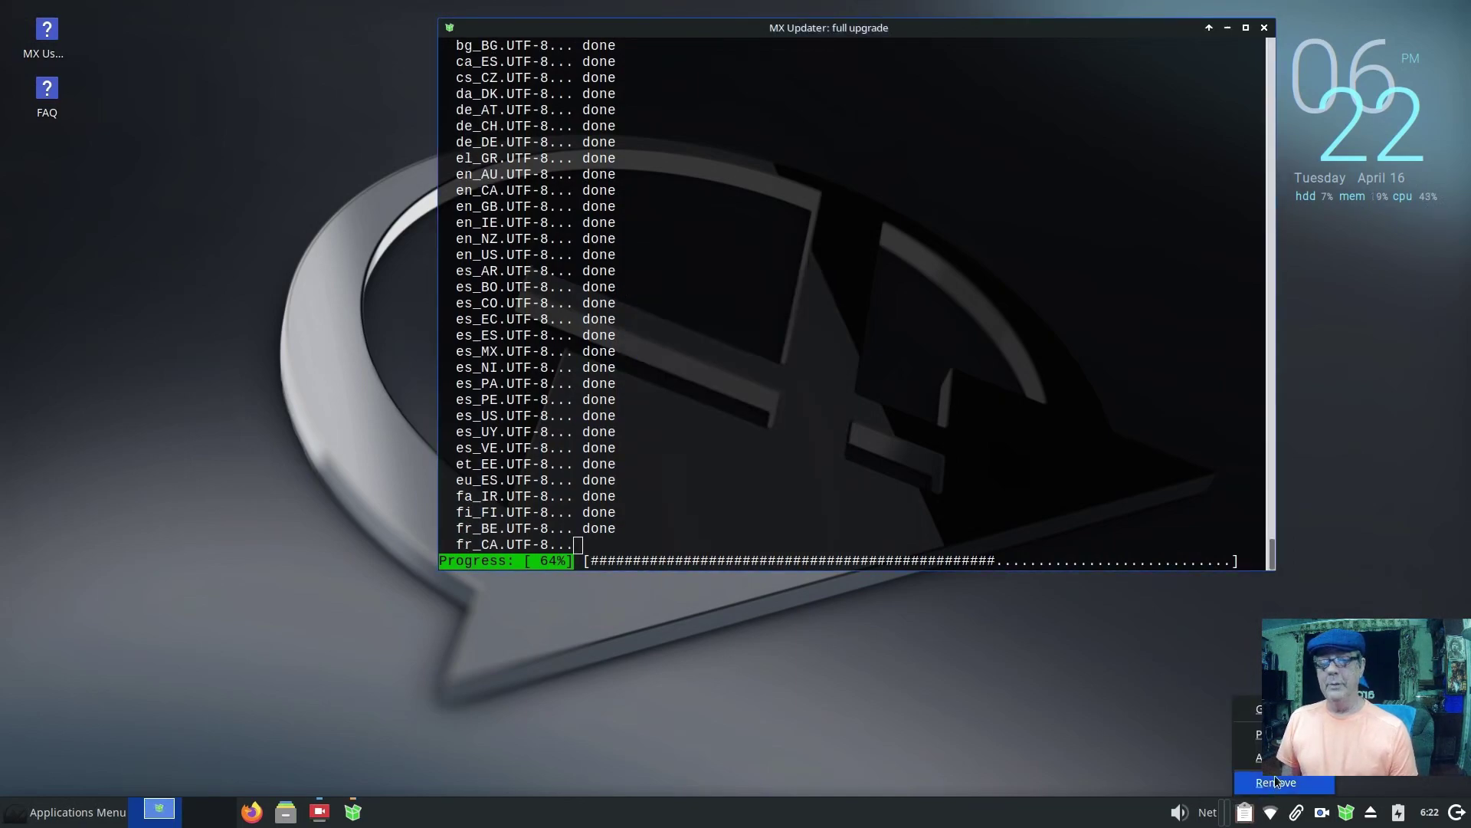
pyautogui.click(1261, 734)
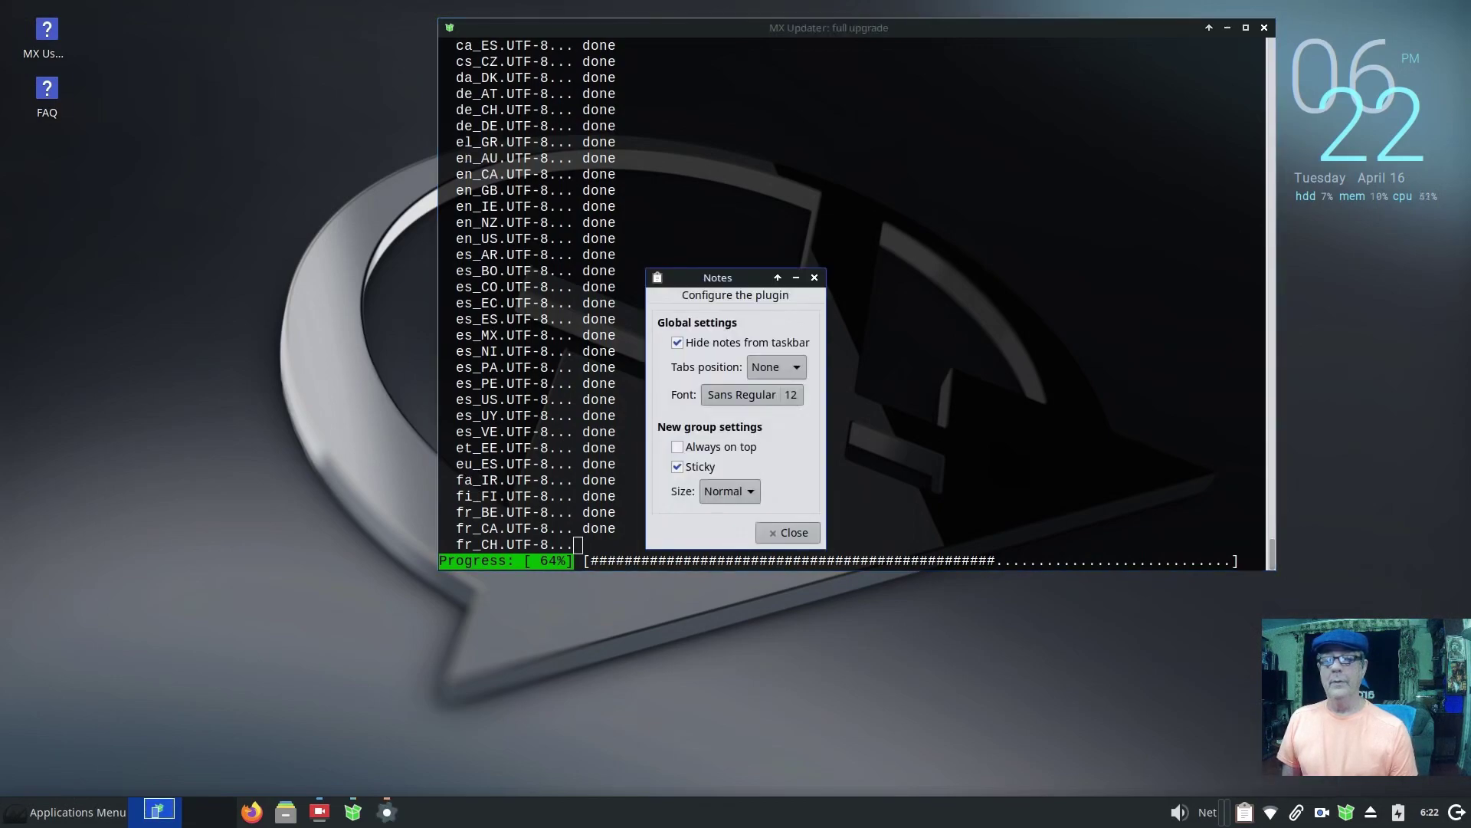
pyautogui.click(794, 399)
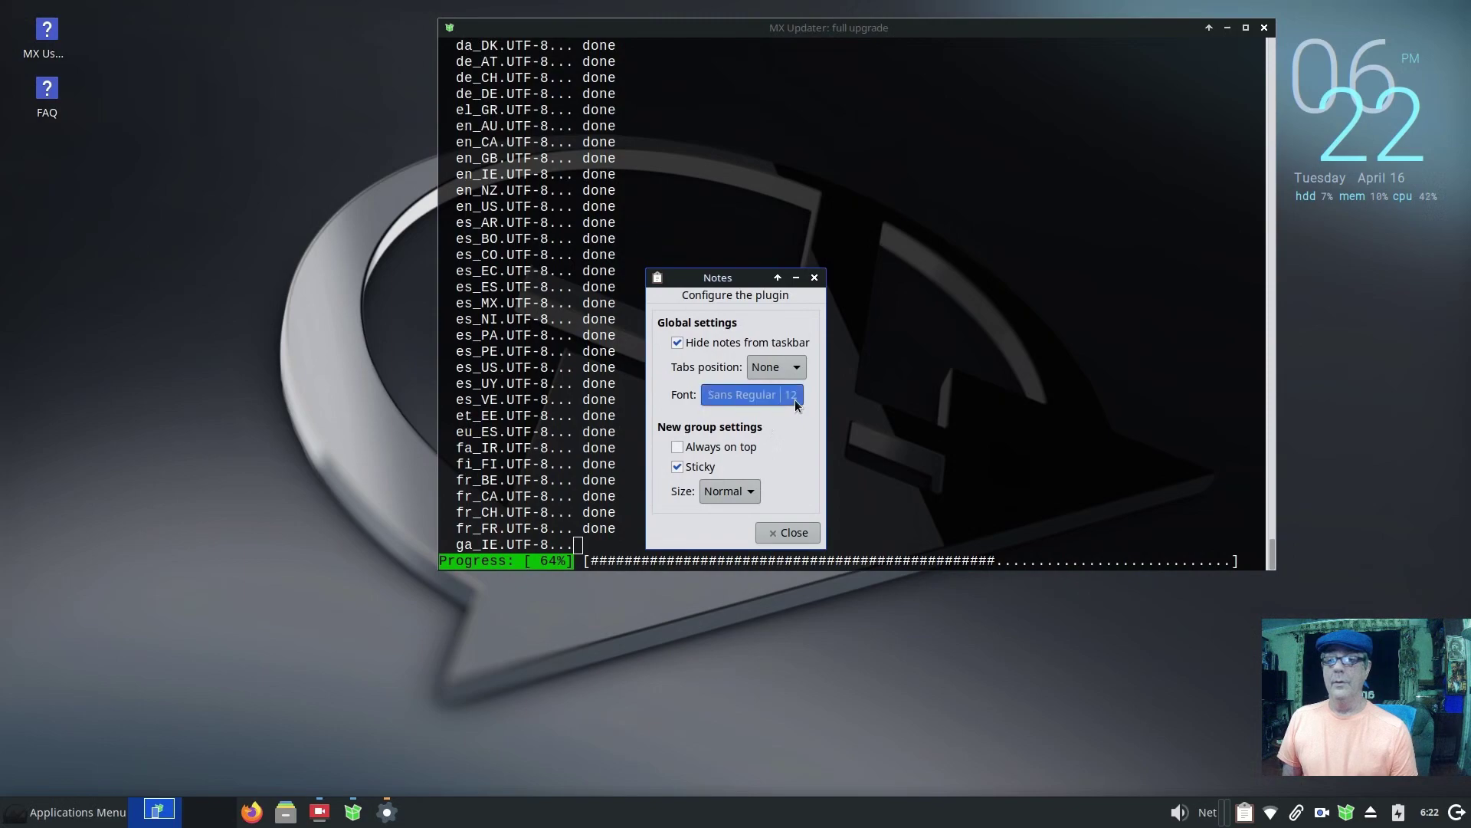
pyautogui.click(878, 575)
pyautogui.click(878, 574)
pyautogui.click(878, 575)
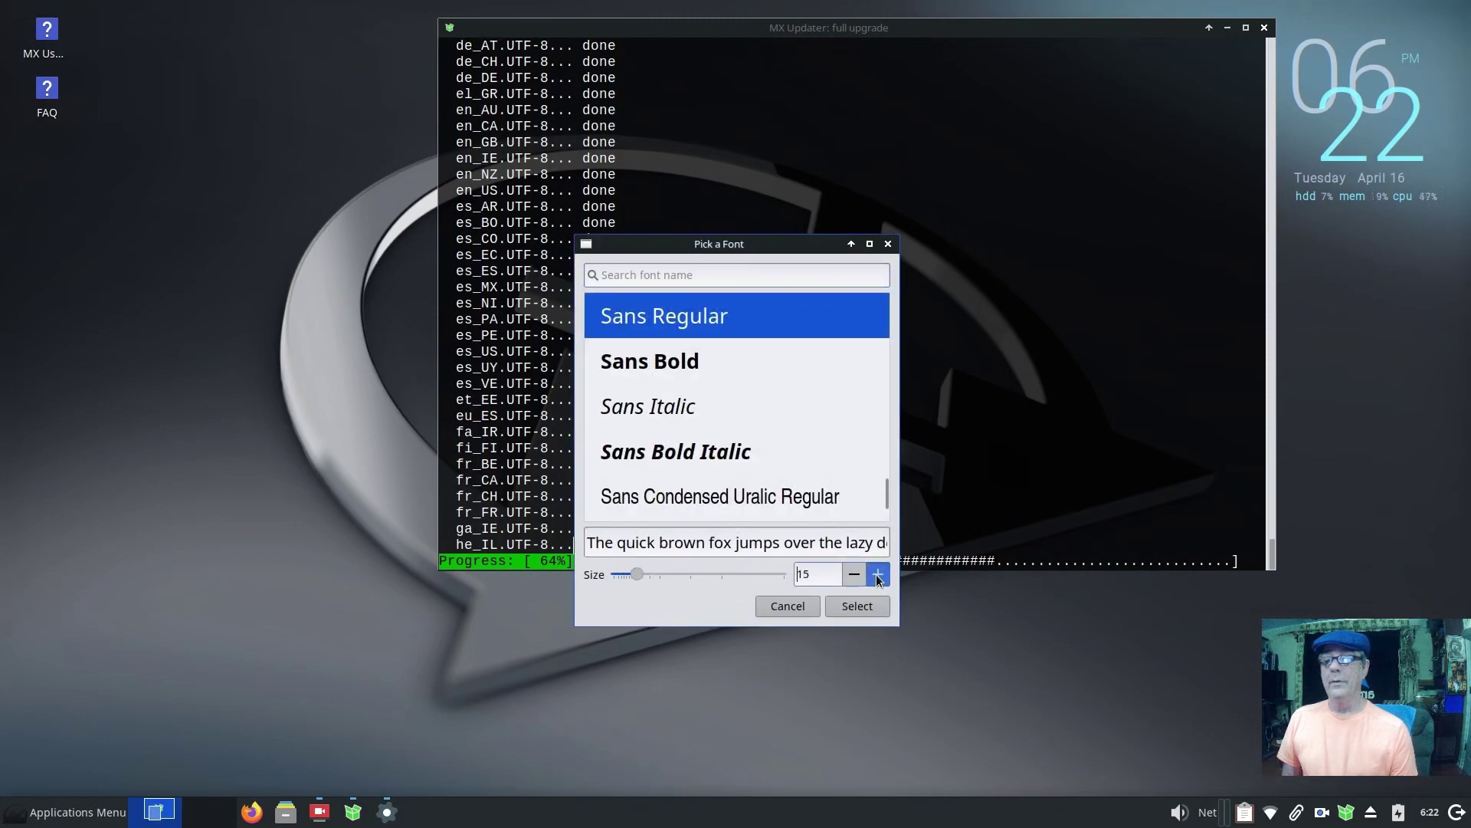
pyautogui.click(865, 607)
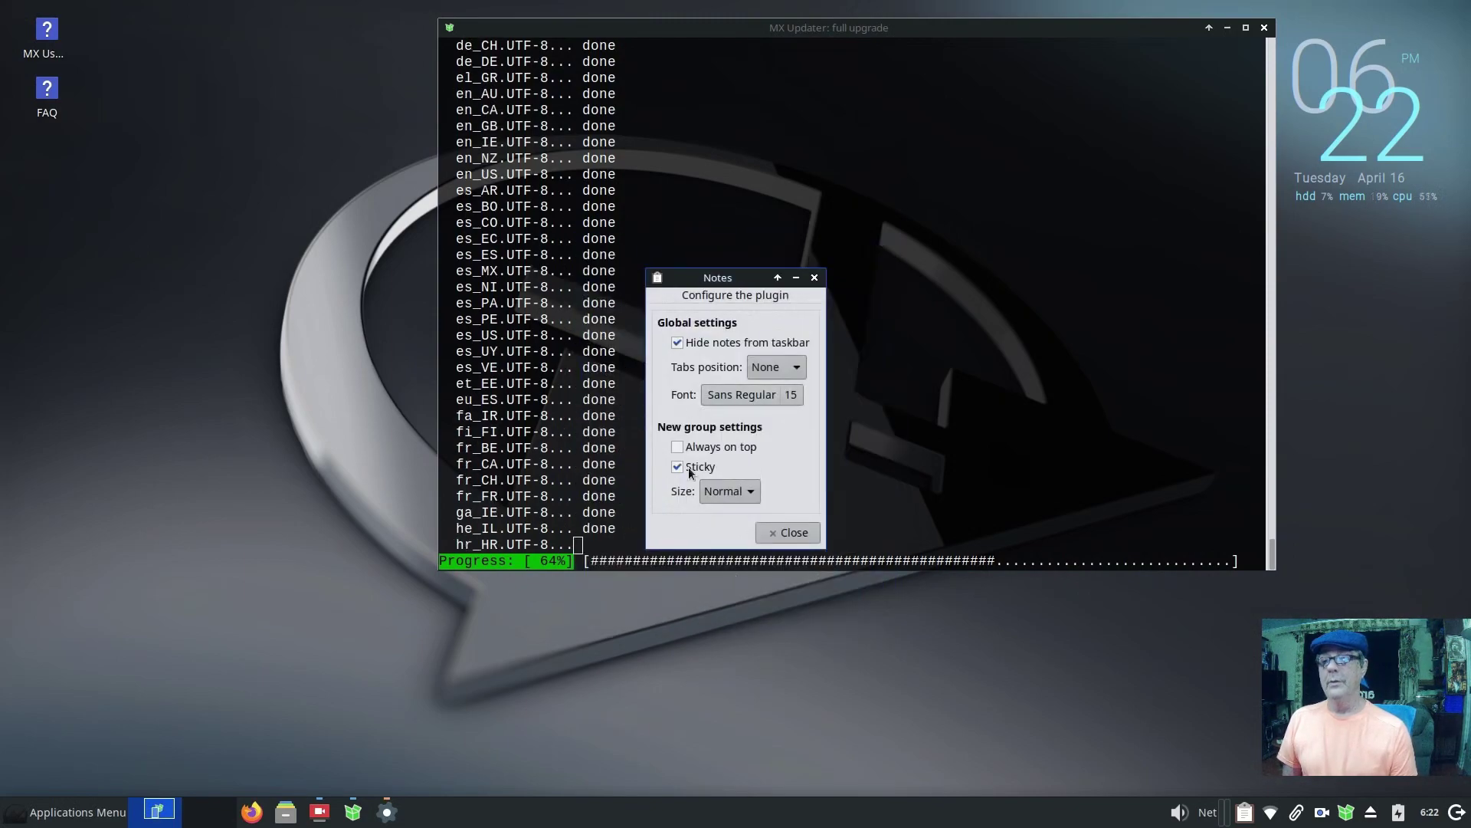
pyautogui.click(794, 534)
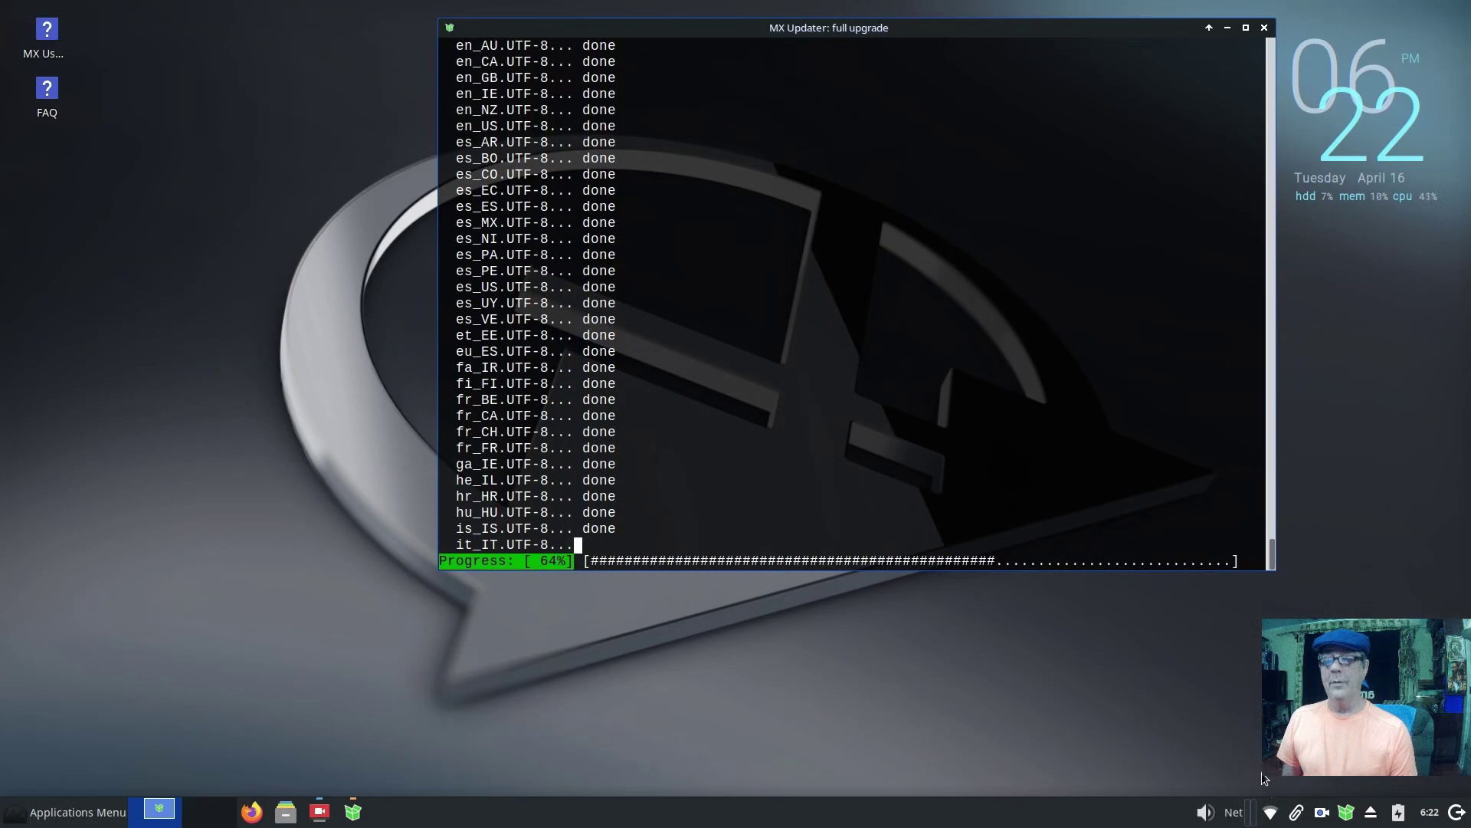
pyautogui.click(45, 814)
pyautogui.write('tex')
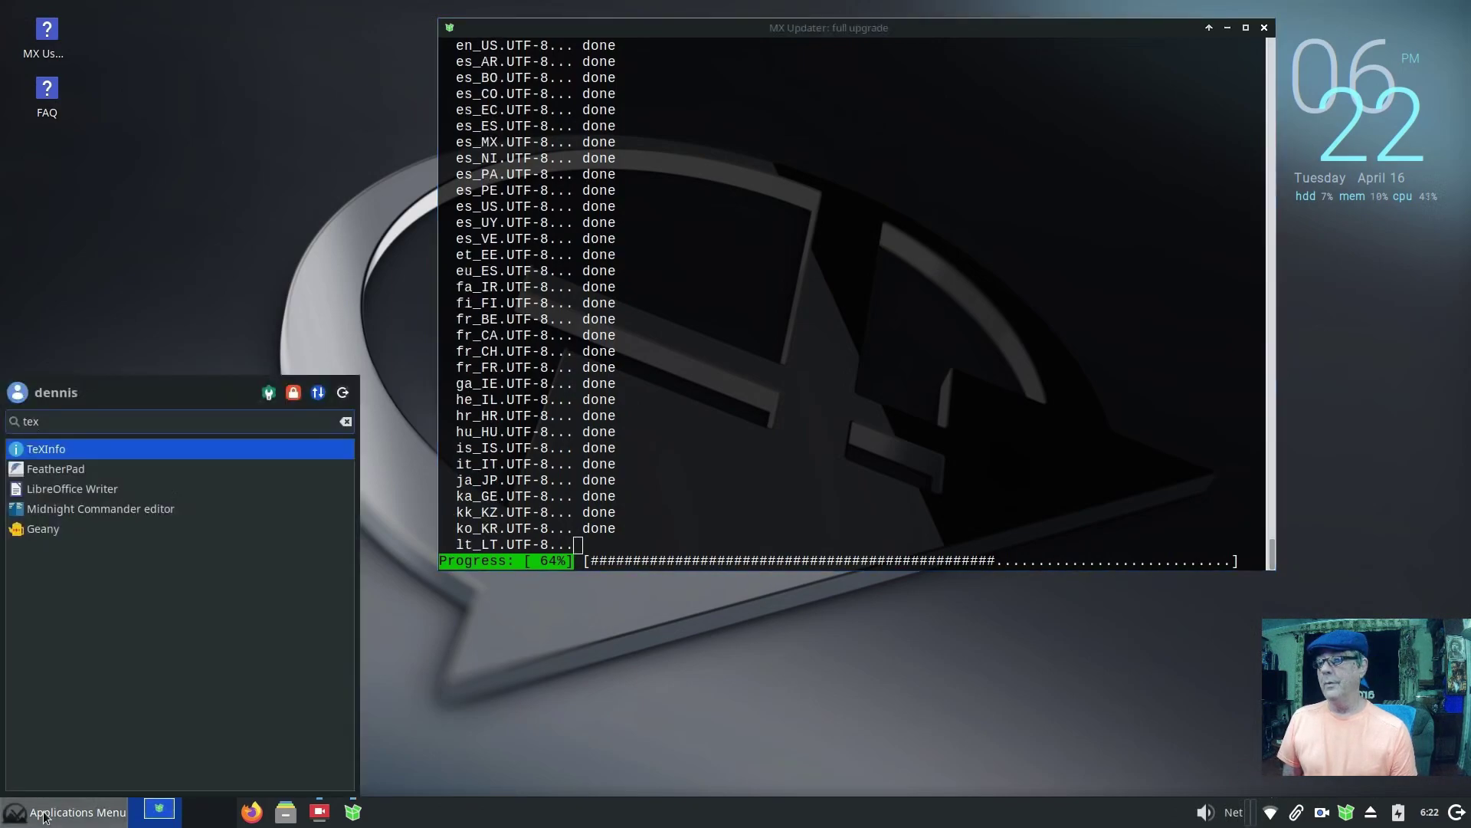
pyautogui.click(184, 469)
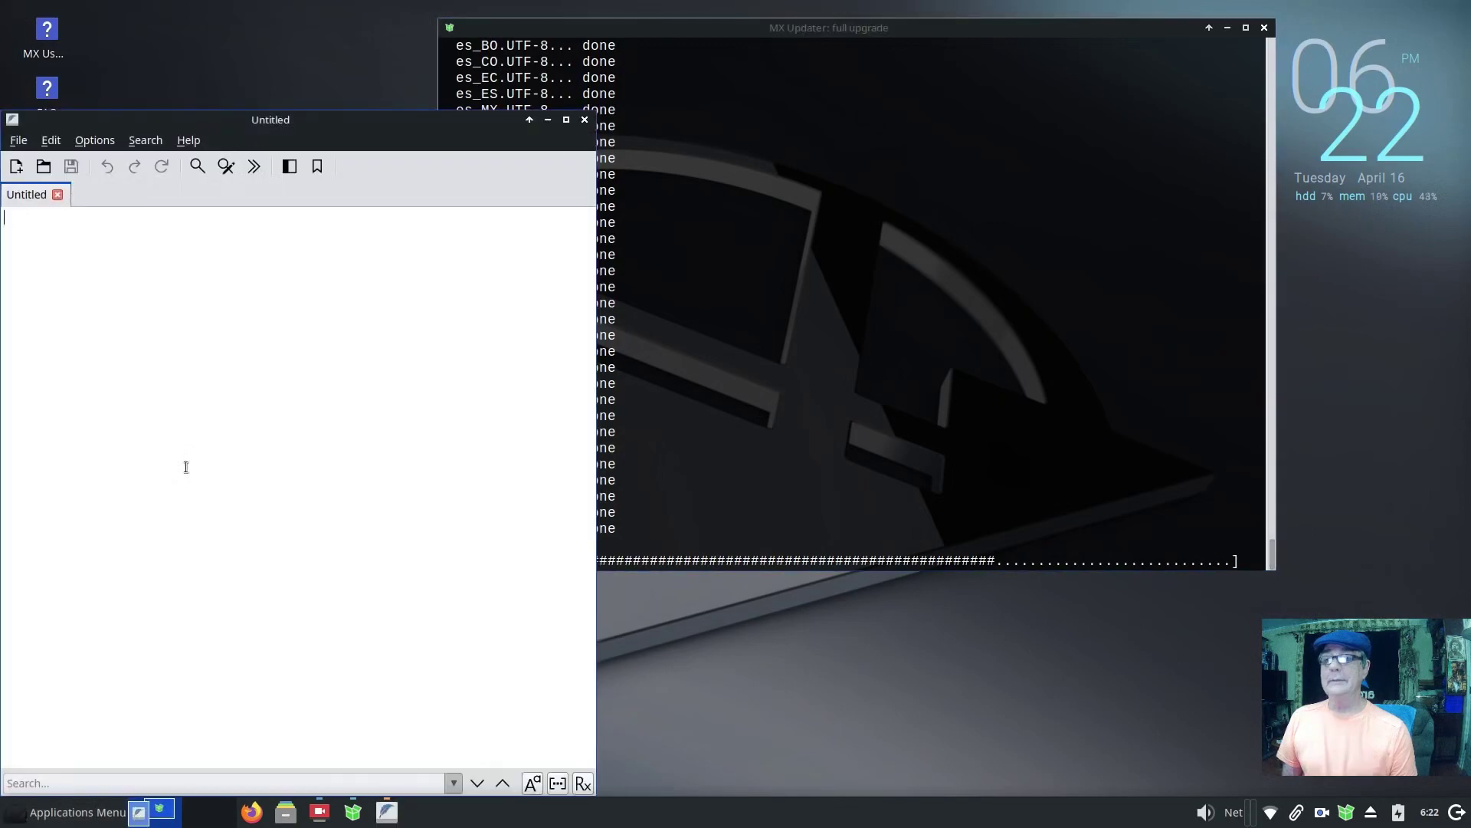
pyautogui.moveTo(384, 118); pyautogui.dragTo(512, 52)
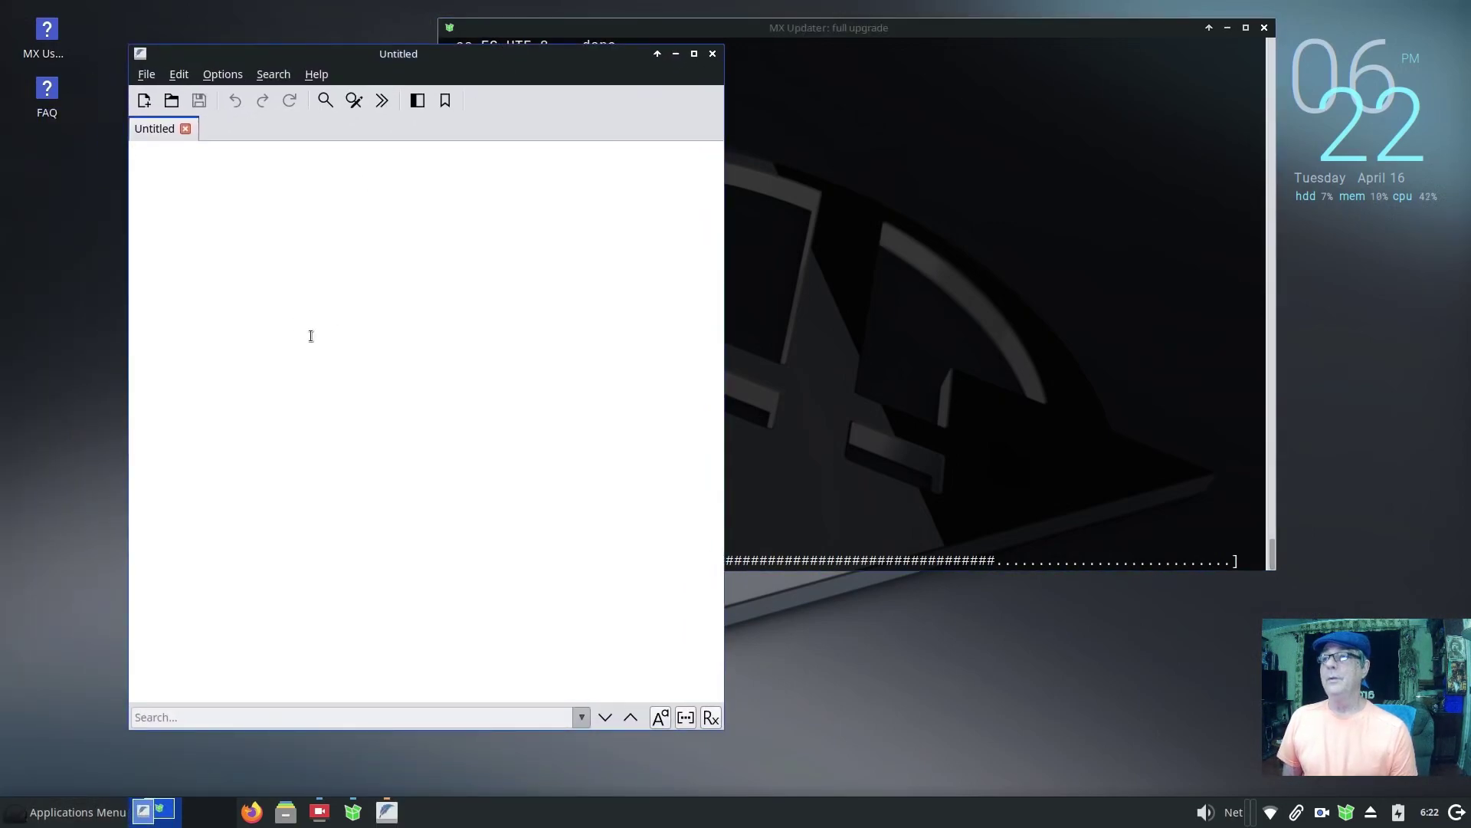
pyautogui.write("14 minutes thus far for 'm")
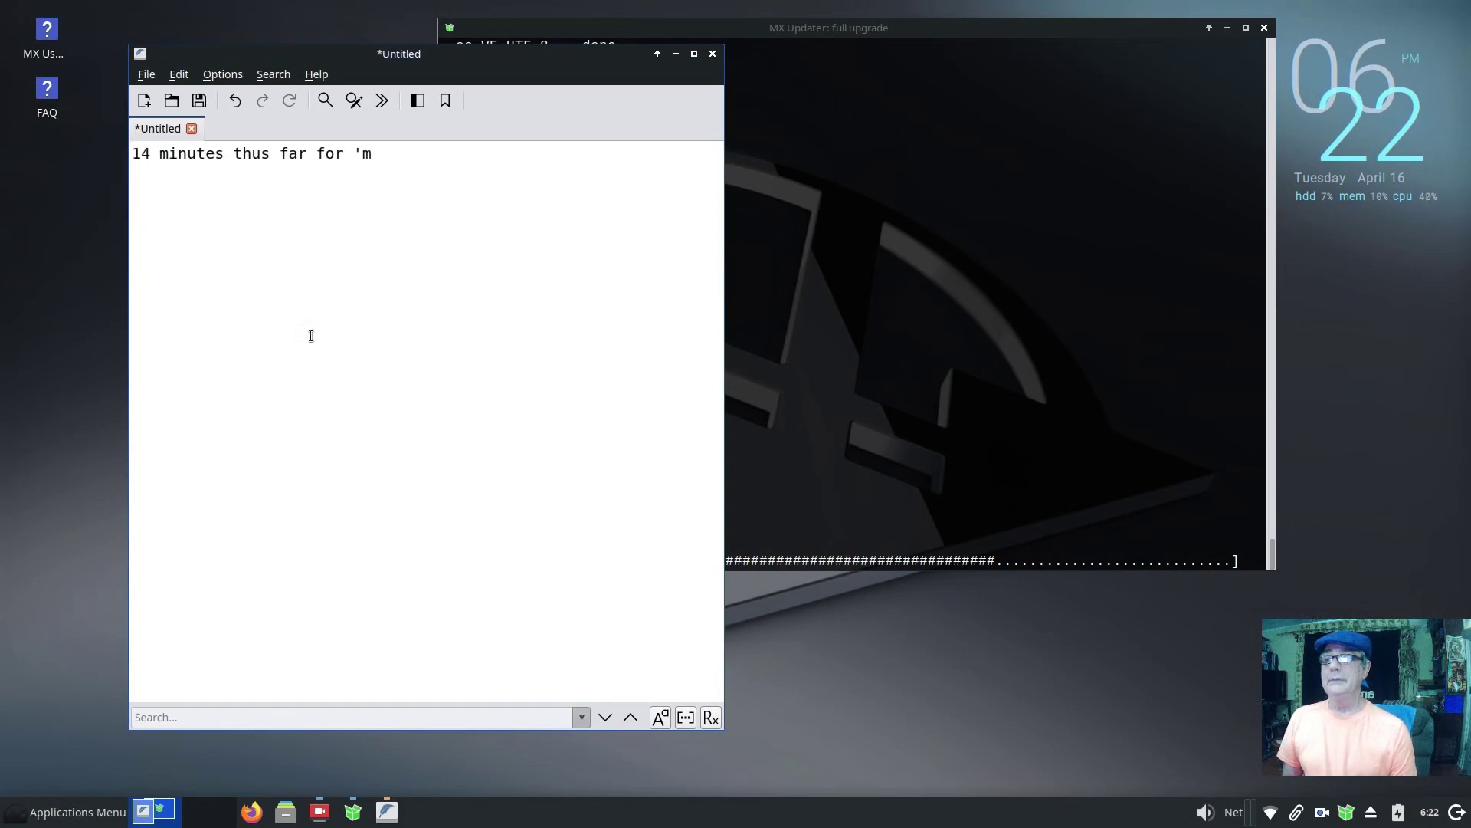
pyautogui.write("ager' update")
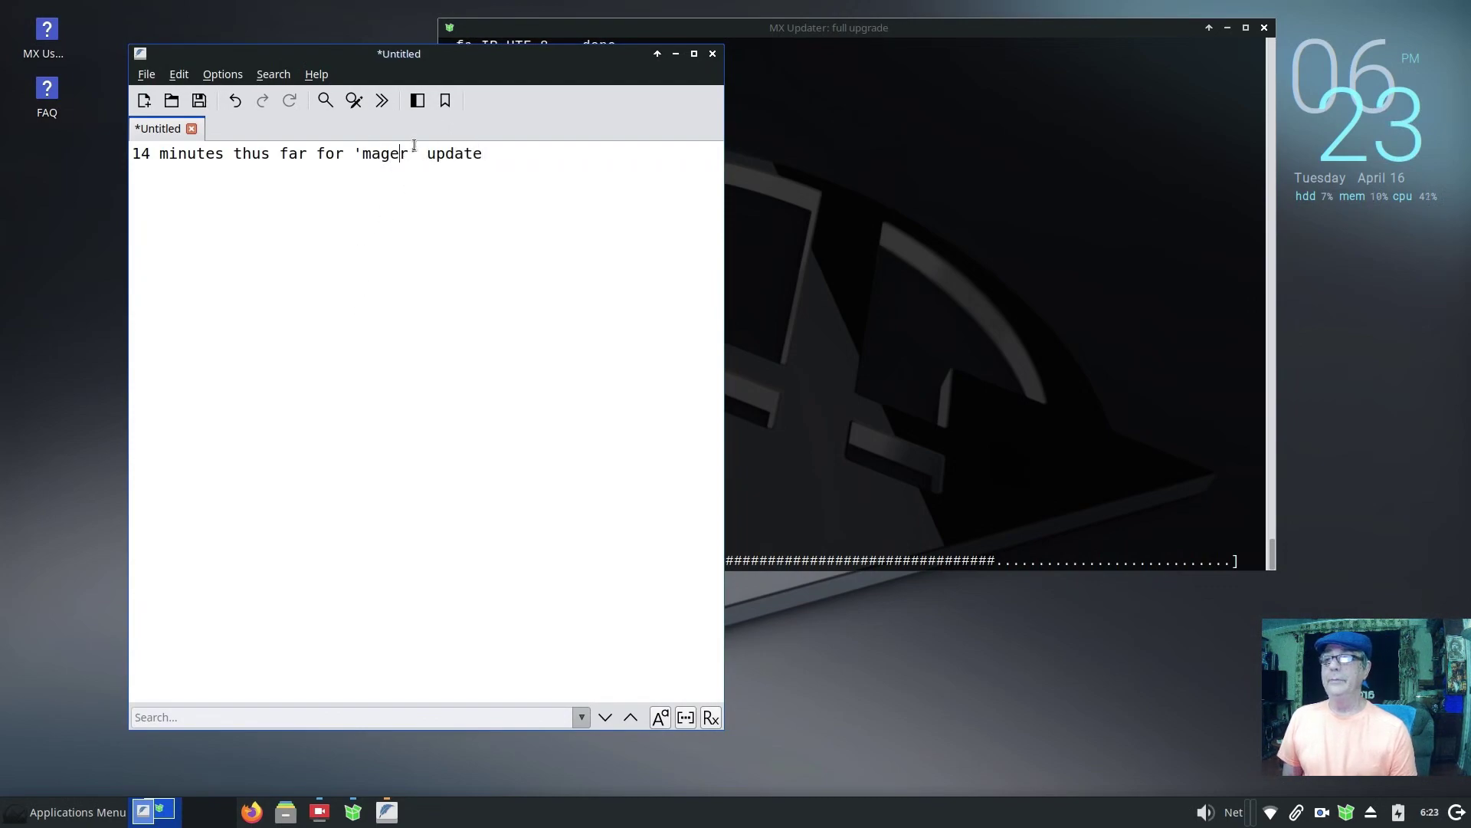
pyautogui.press('BackSpace')
pyautogui.write('o')
pyautogui.press('F7')
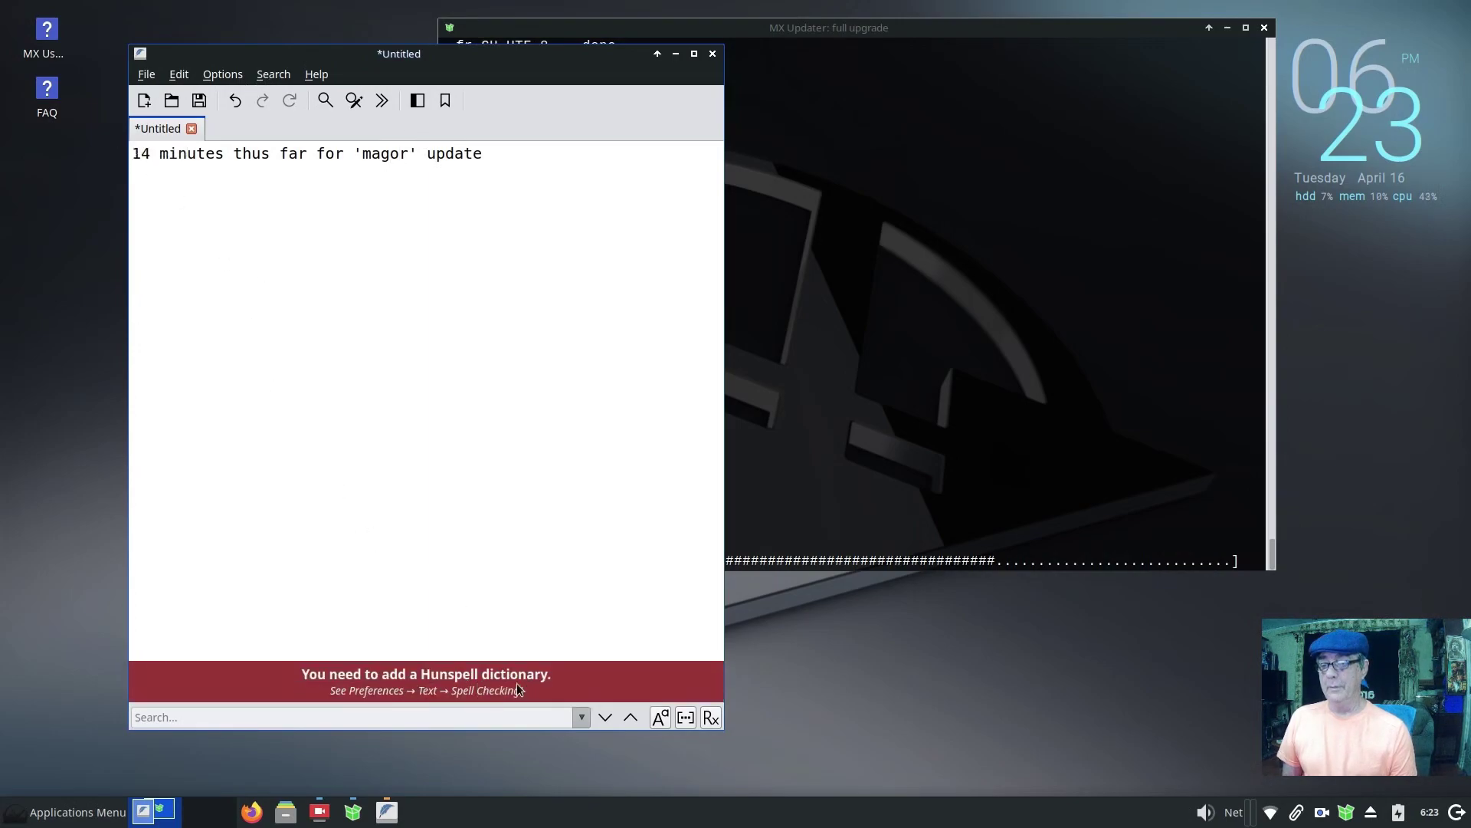
pyautogui.click(712, 55)
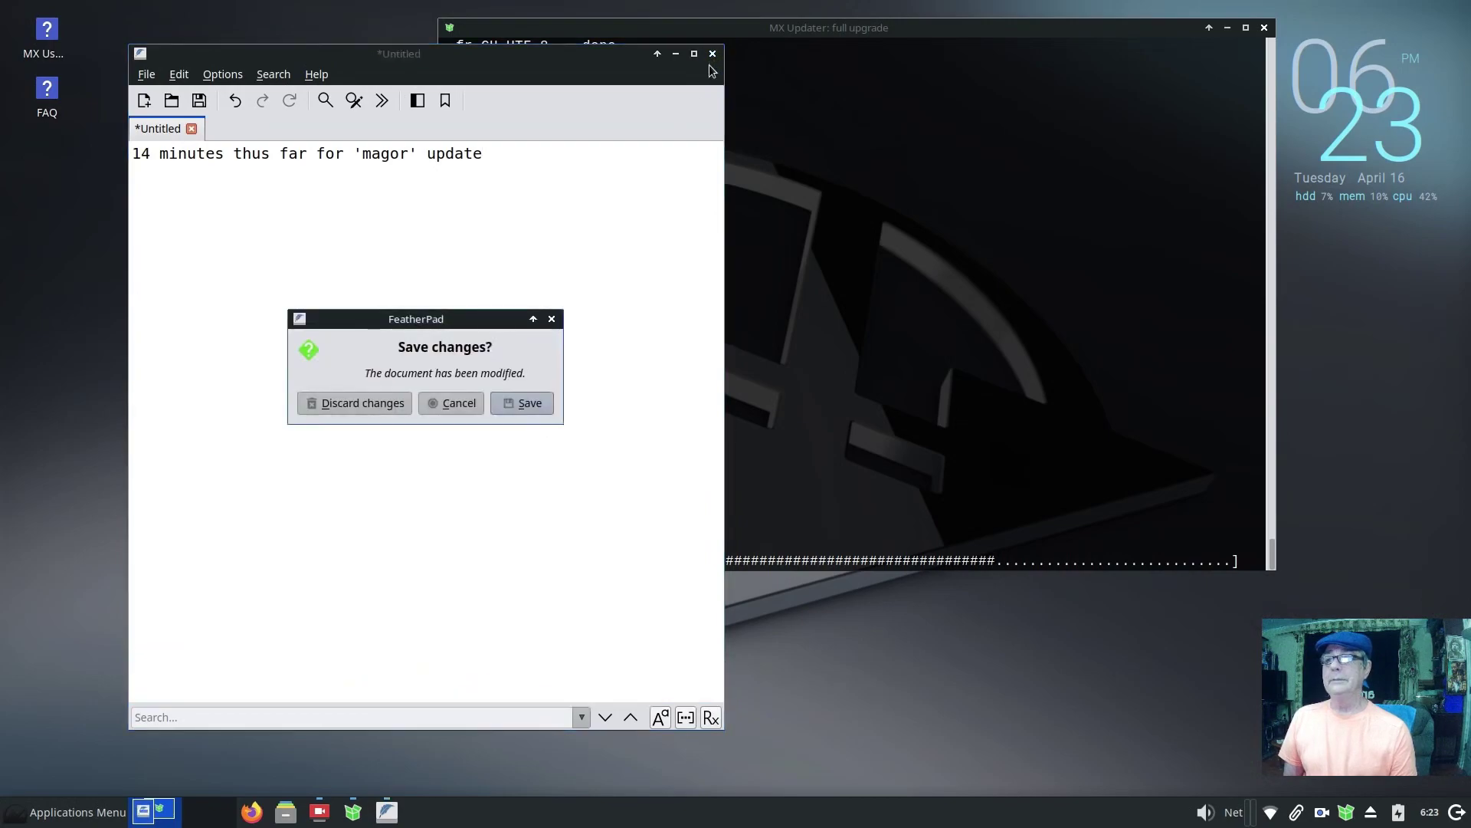
pyautogui.click(398, 403)
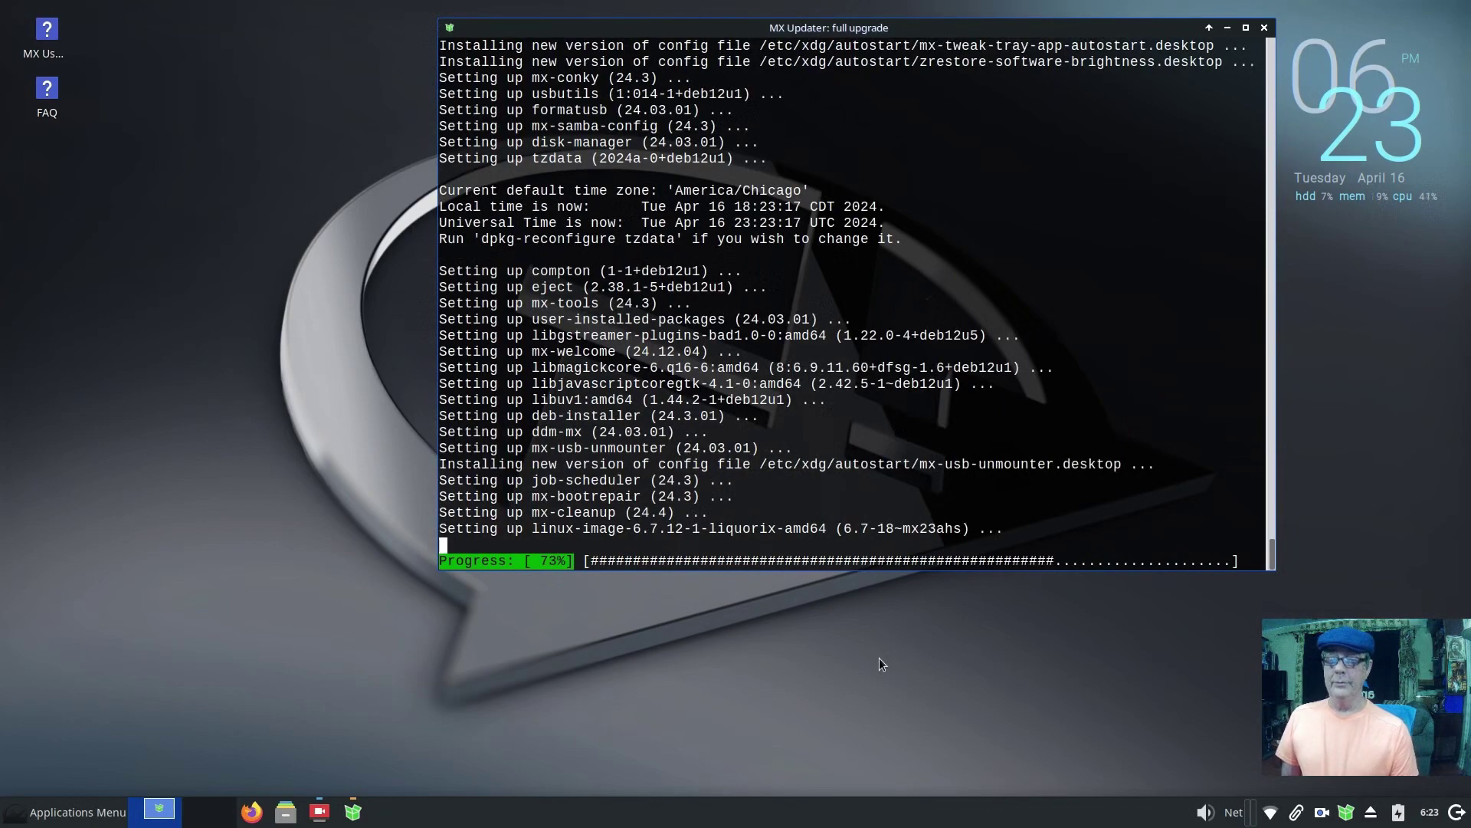
# Step: Minimize SimpleScreenRecorder and show Recently Used programs in the applications menu
pyautogui.click(320, 811)
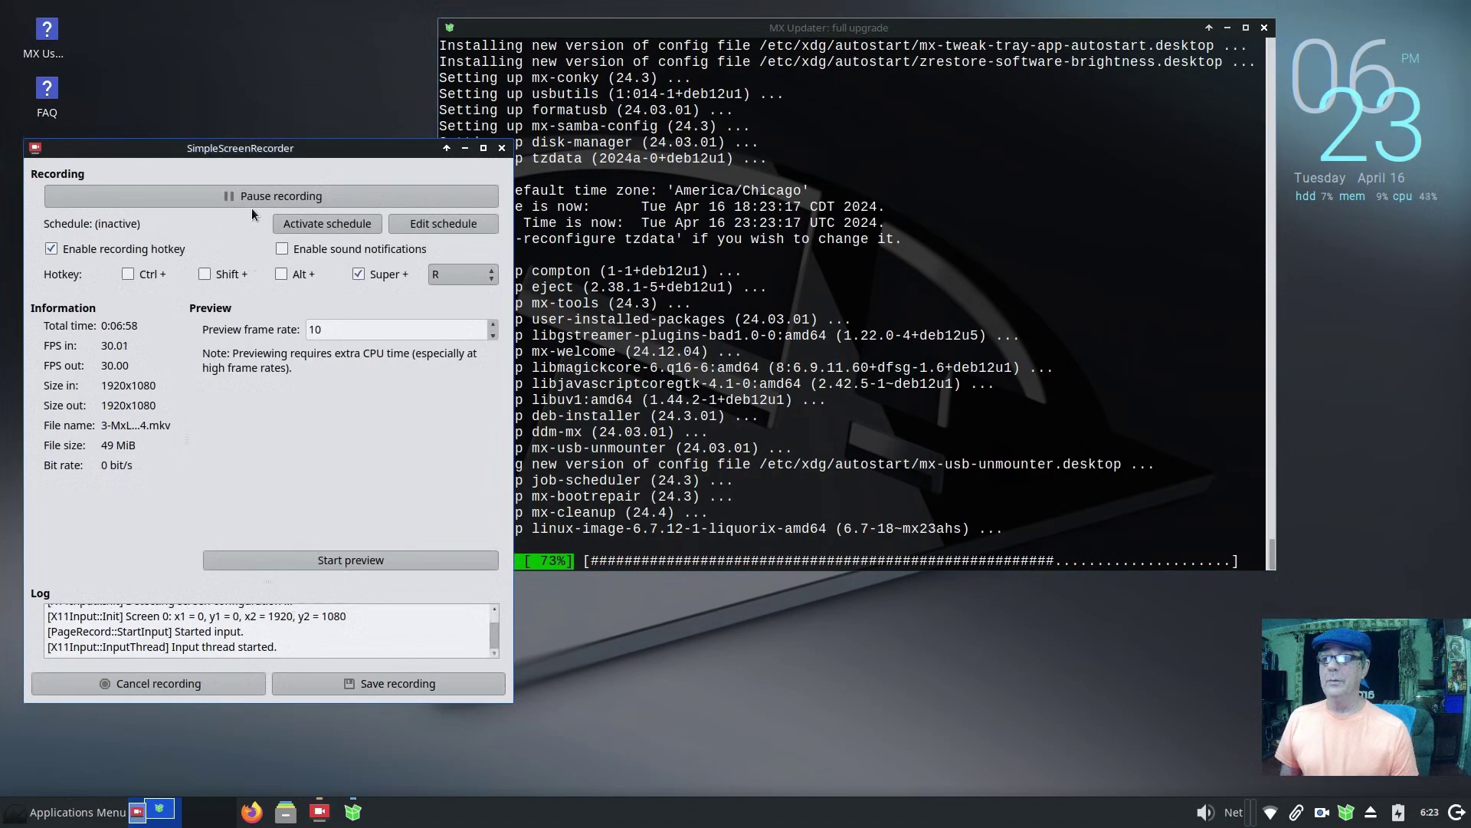
pyautogui.click(465, 151)
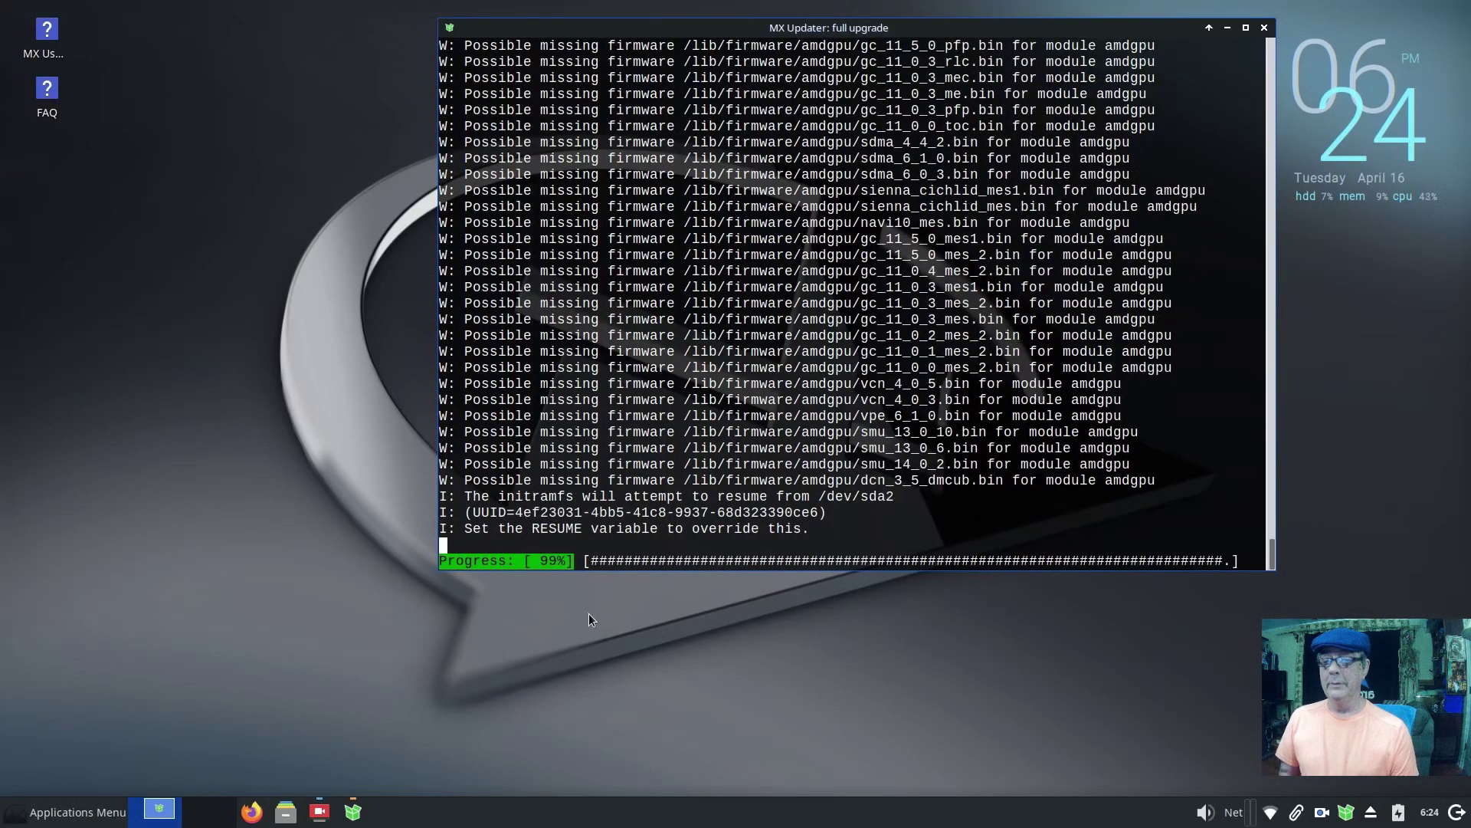
pyautogui.click(46, 811)
pyautogui.click(67, 475)
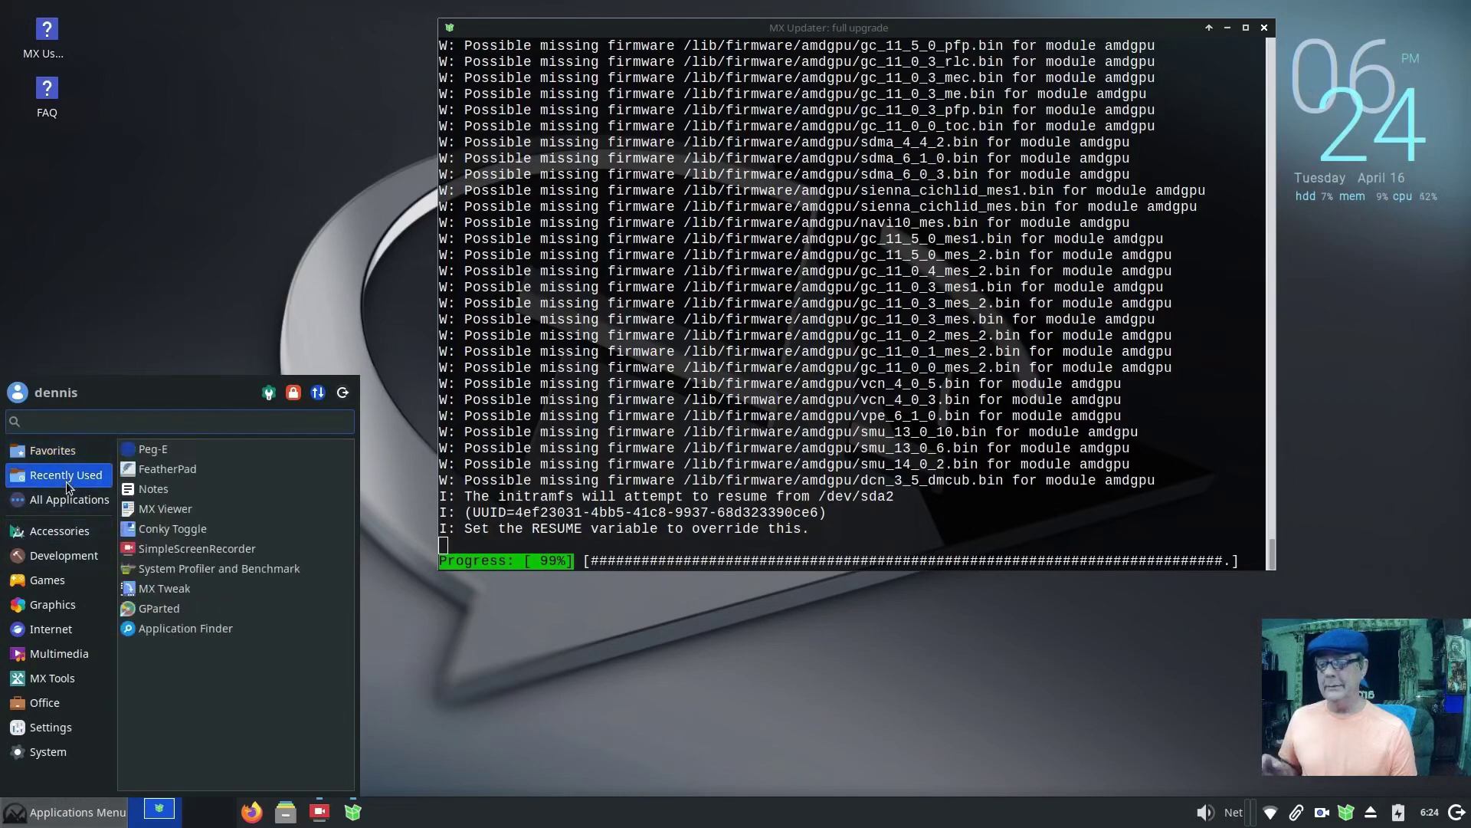
# Step: Reopen FeatherPad and jot 'started upgrade @ 6:09; now 6:25'
pyautogui.click(200, 469)
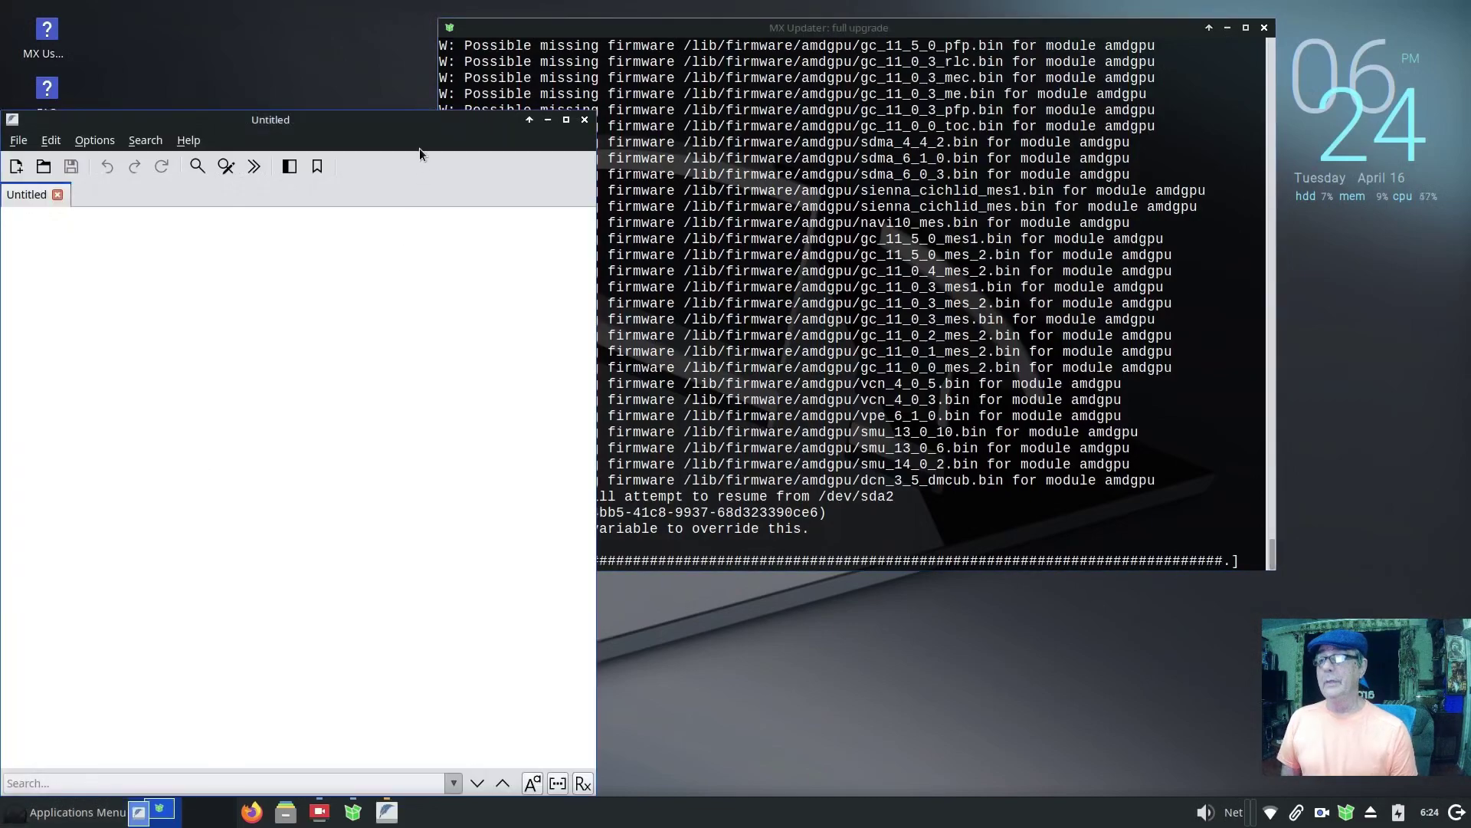
pyautogui.moveTo(387, 127); pyautogui.dragTo(914, 599)
pyautogui.write('started upgrade @')
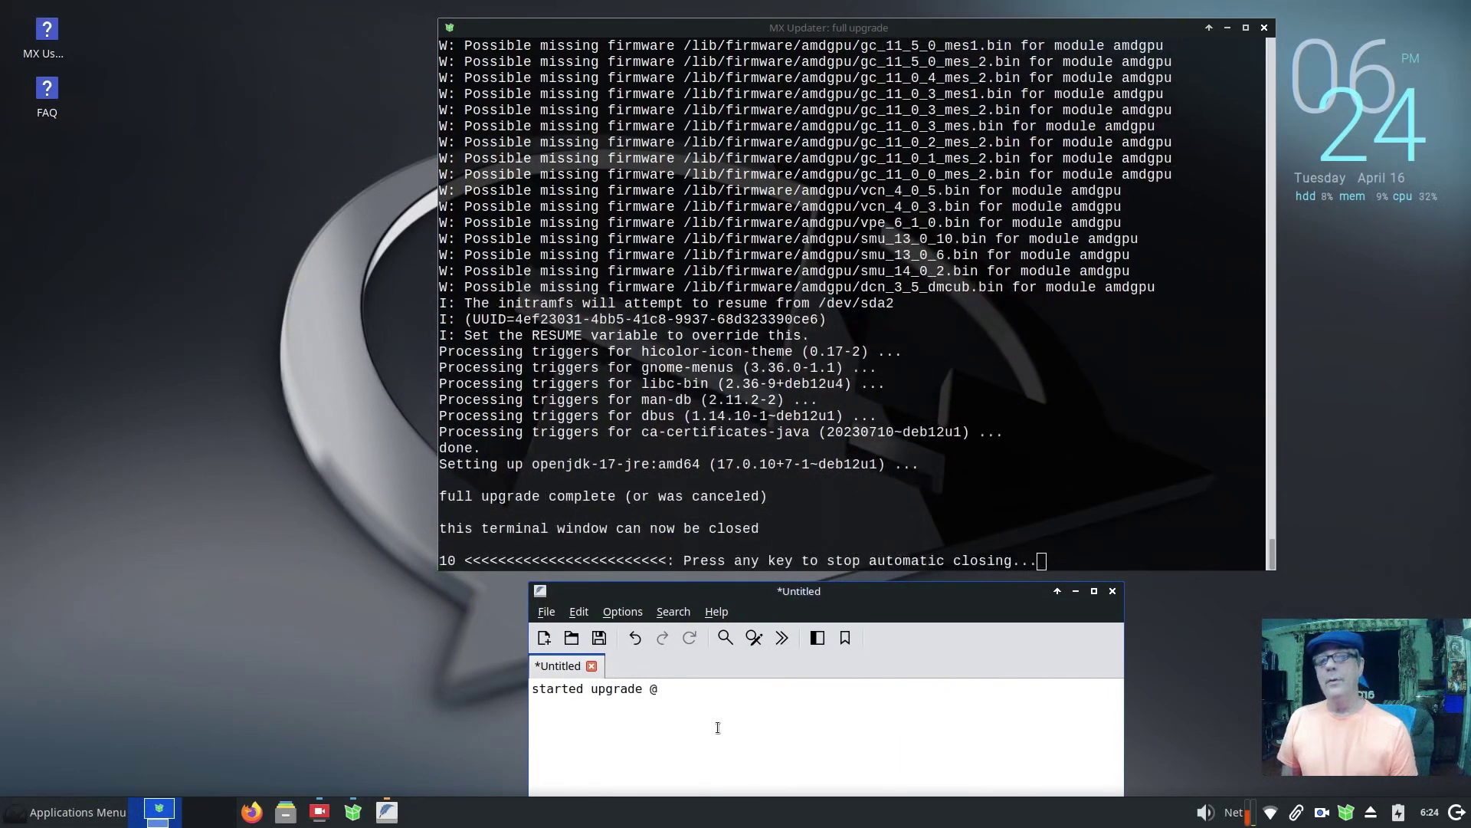
pyautogui.write(' 6:')
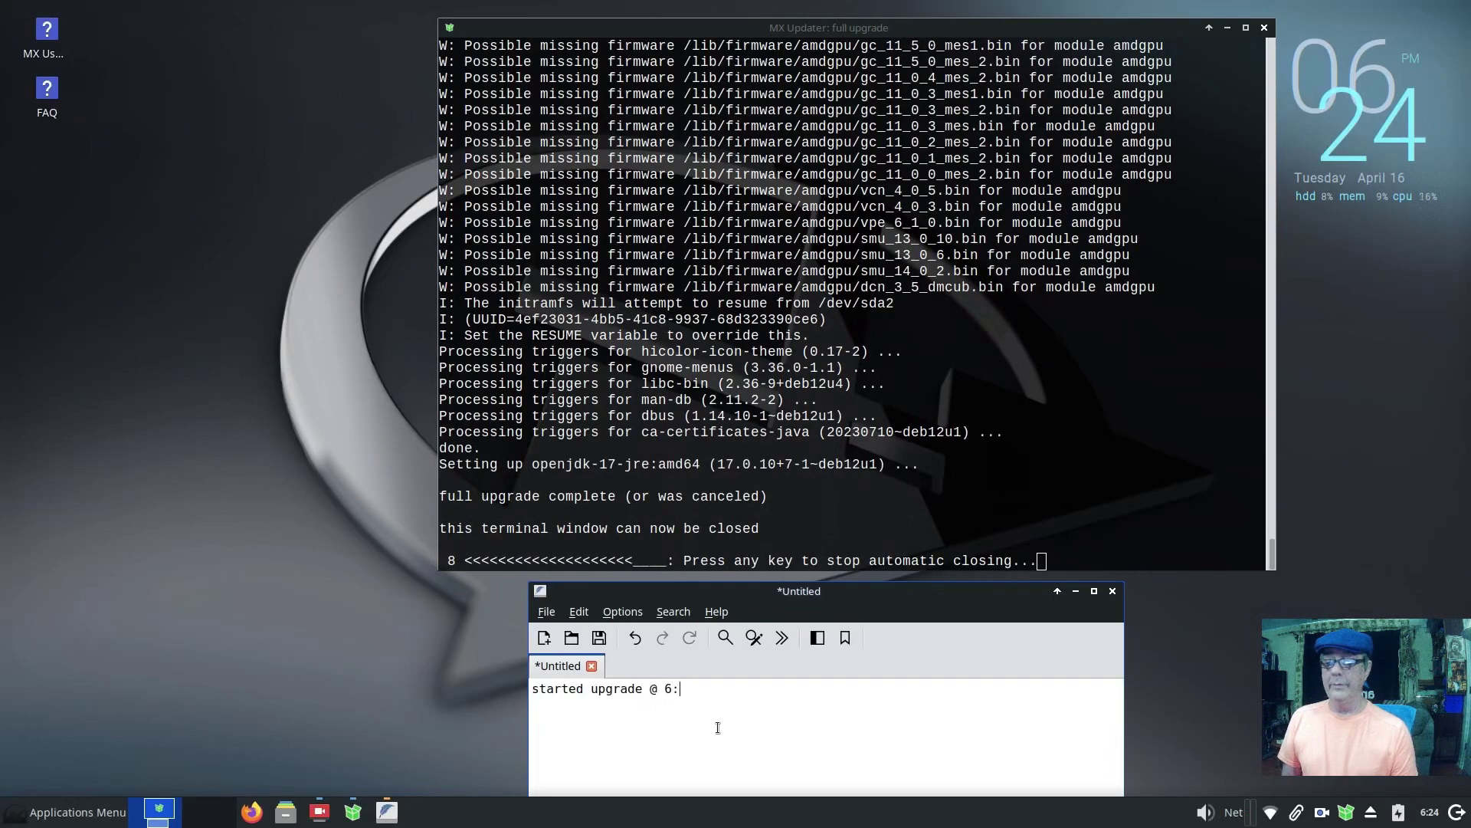
pyautogui.write('0')
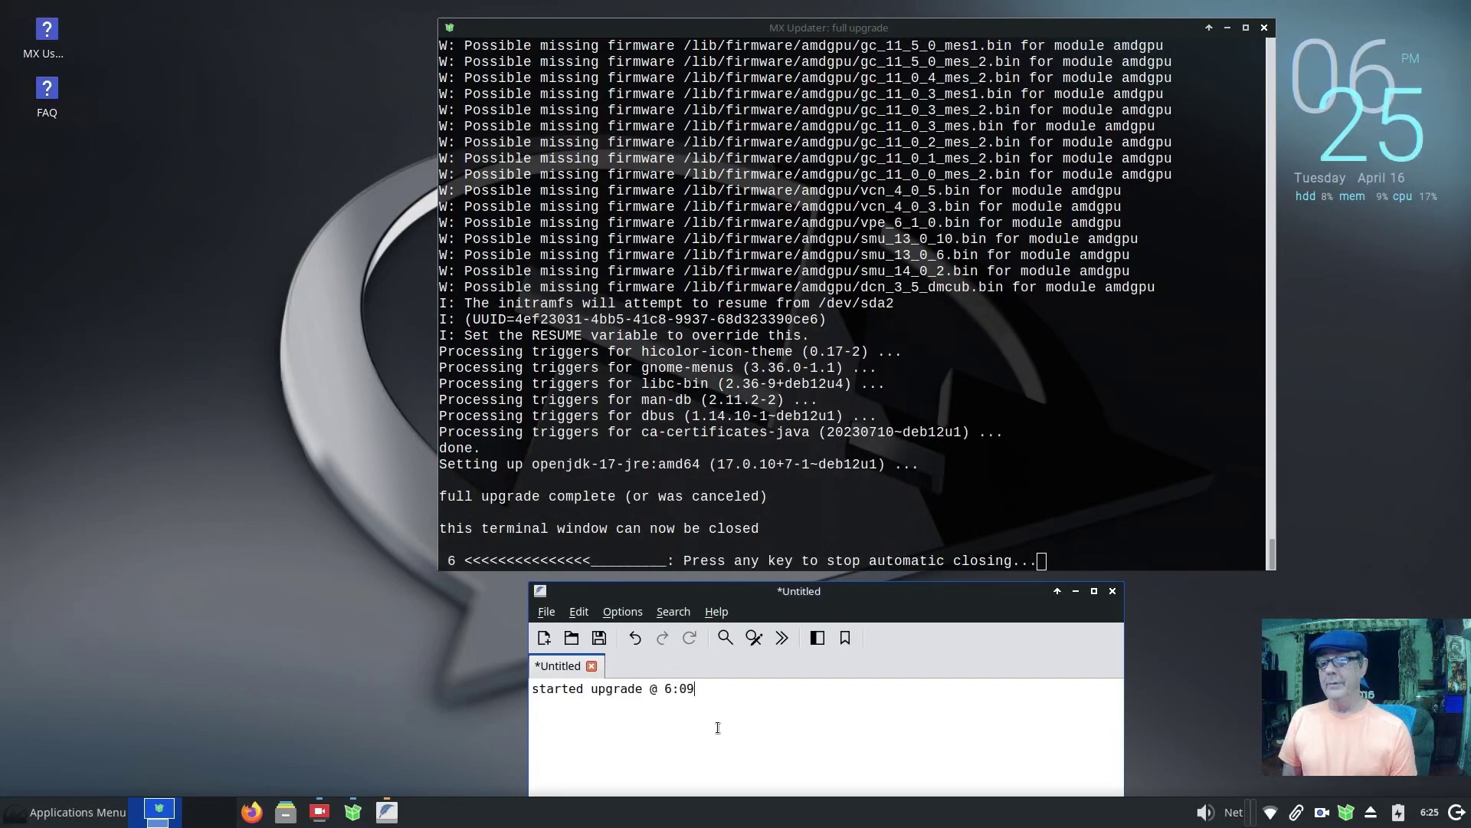
pyautogui.write('9;')
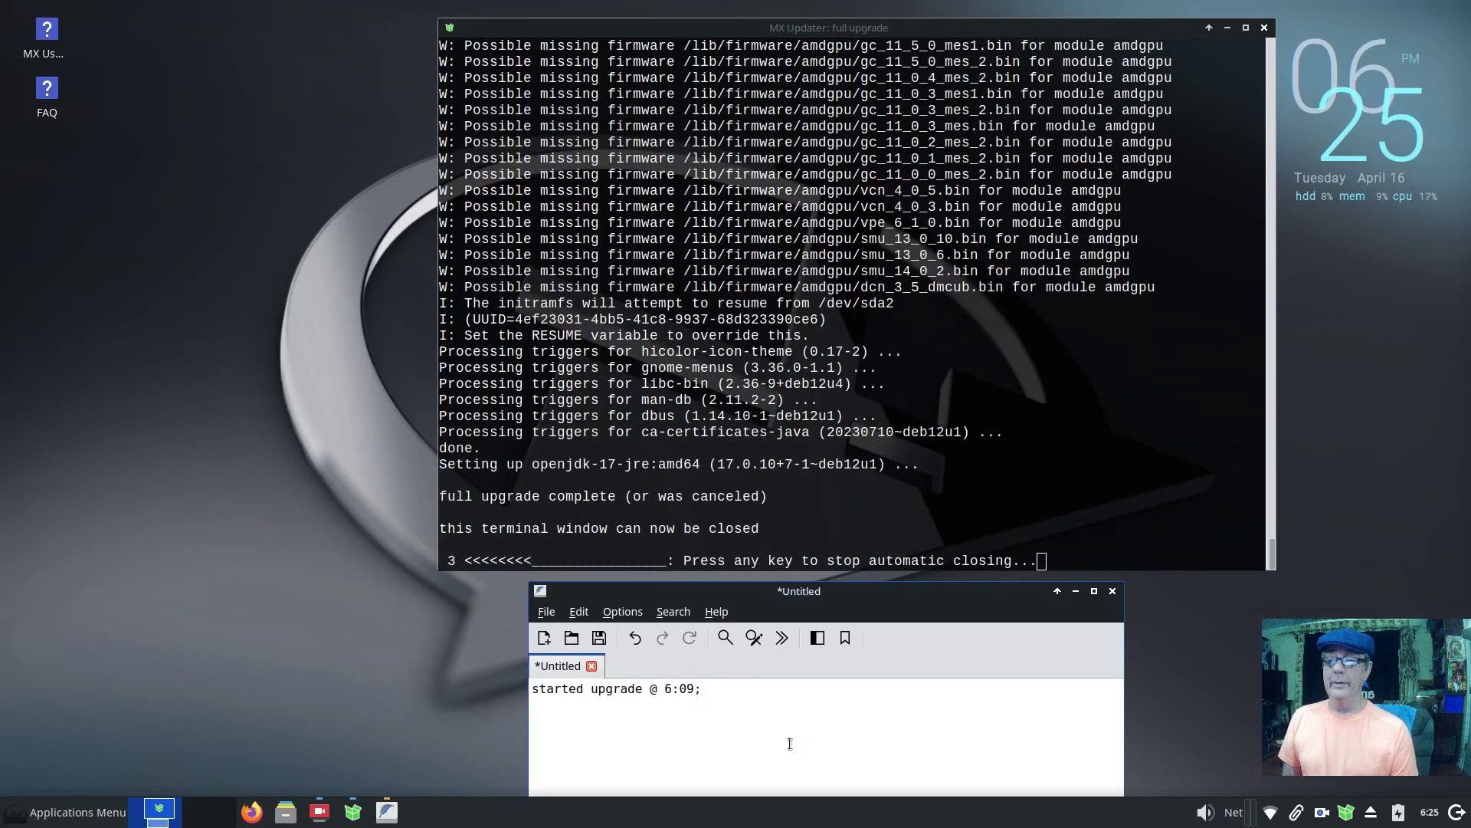
pyautogui.write(' now')
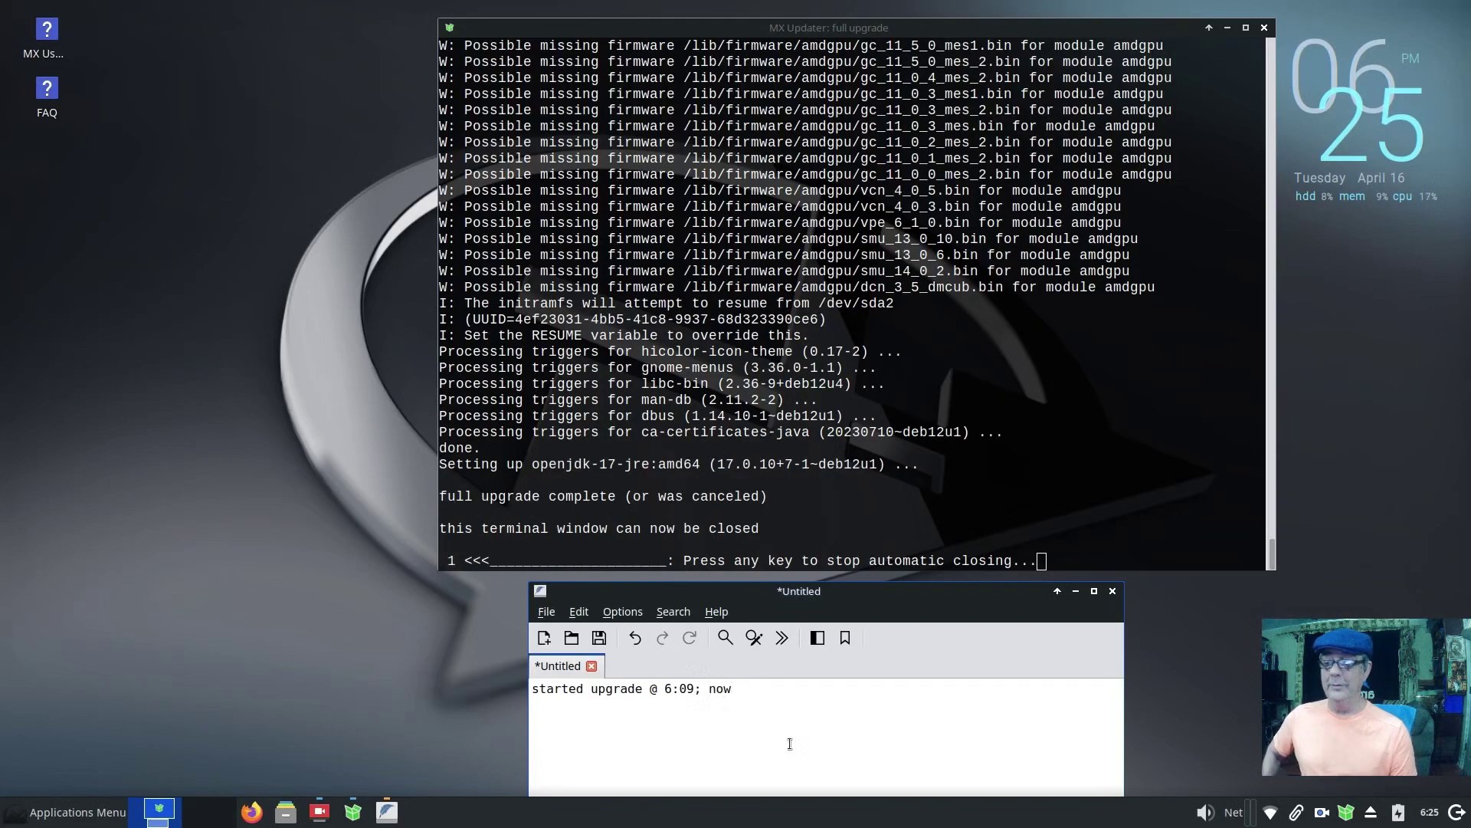
pyautogui.write(' 6:25')
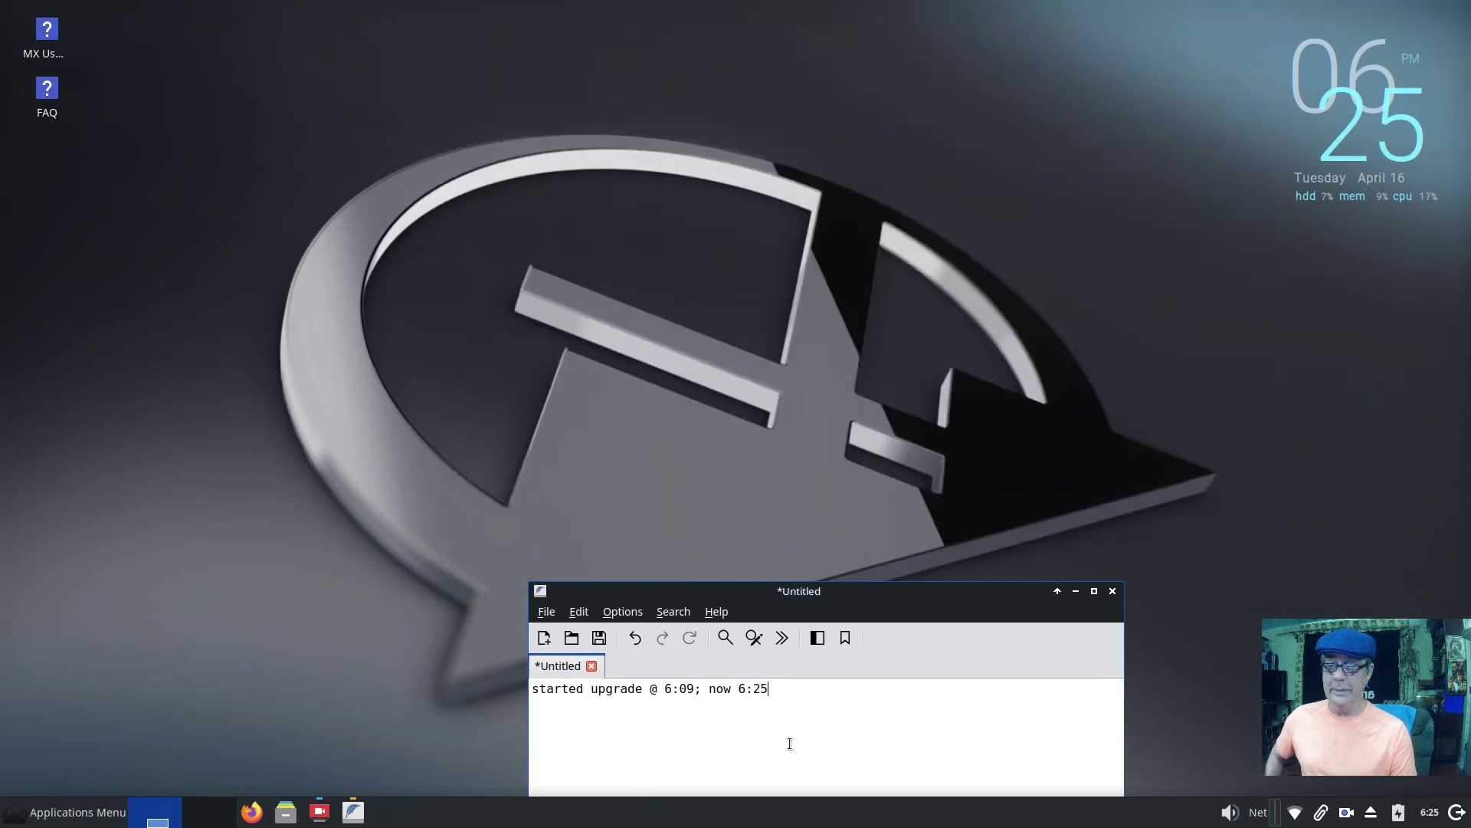
# Step: Close FeatherPad discarding the note, and restore SimpleScreenRecorder
pyautogui.moveTo(962, 597); pyautogui.dragTo(894, 127)
pyautogui.click(1045, 120)
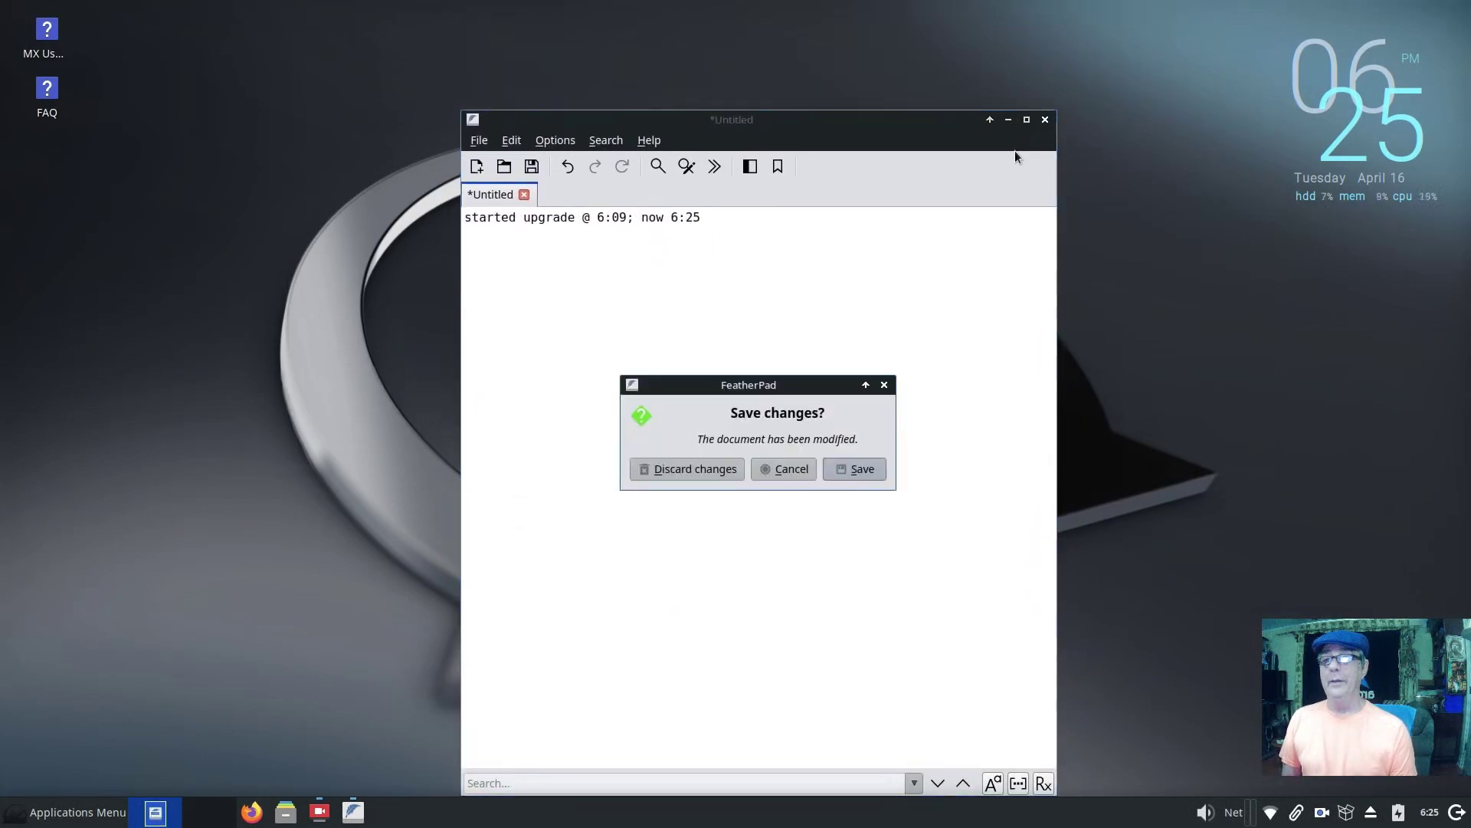
pyautogui.click(697, 469)
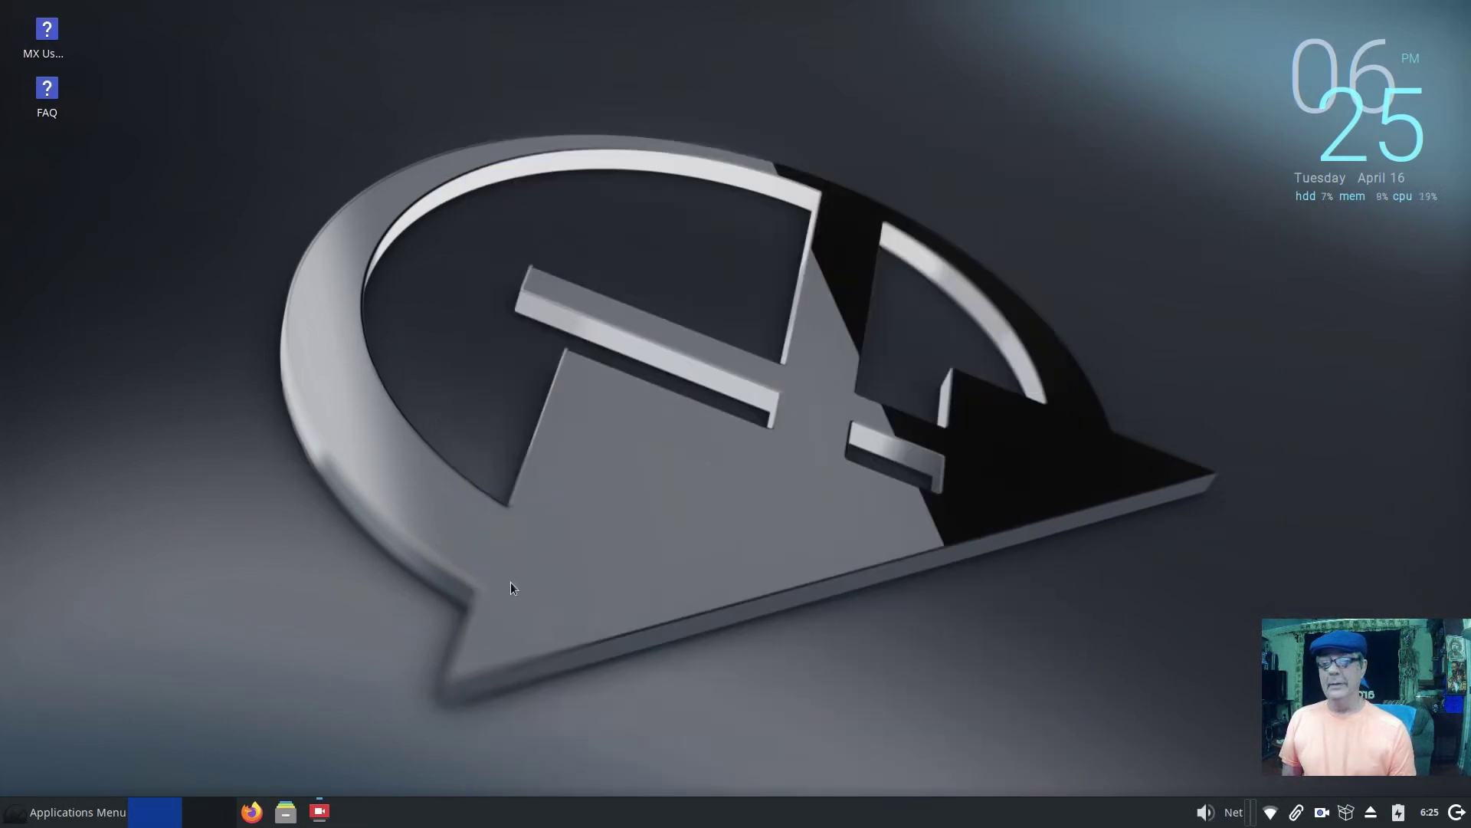
pyautogui.click(314, 814)
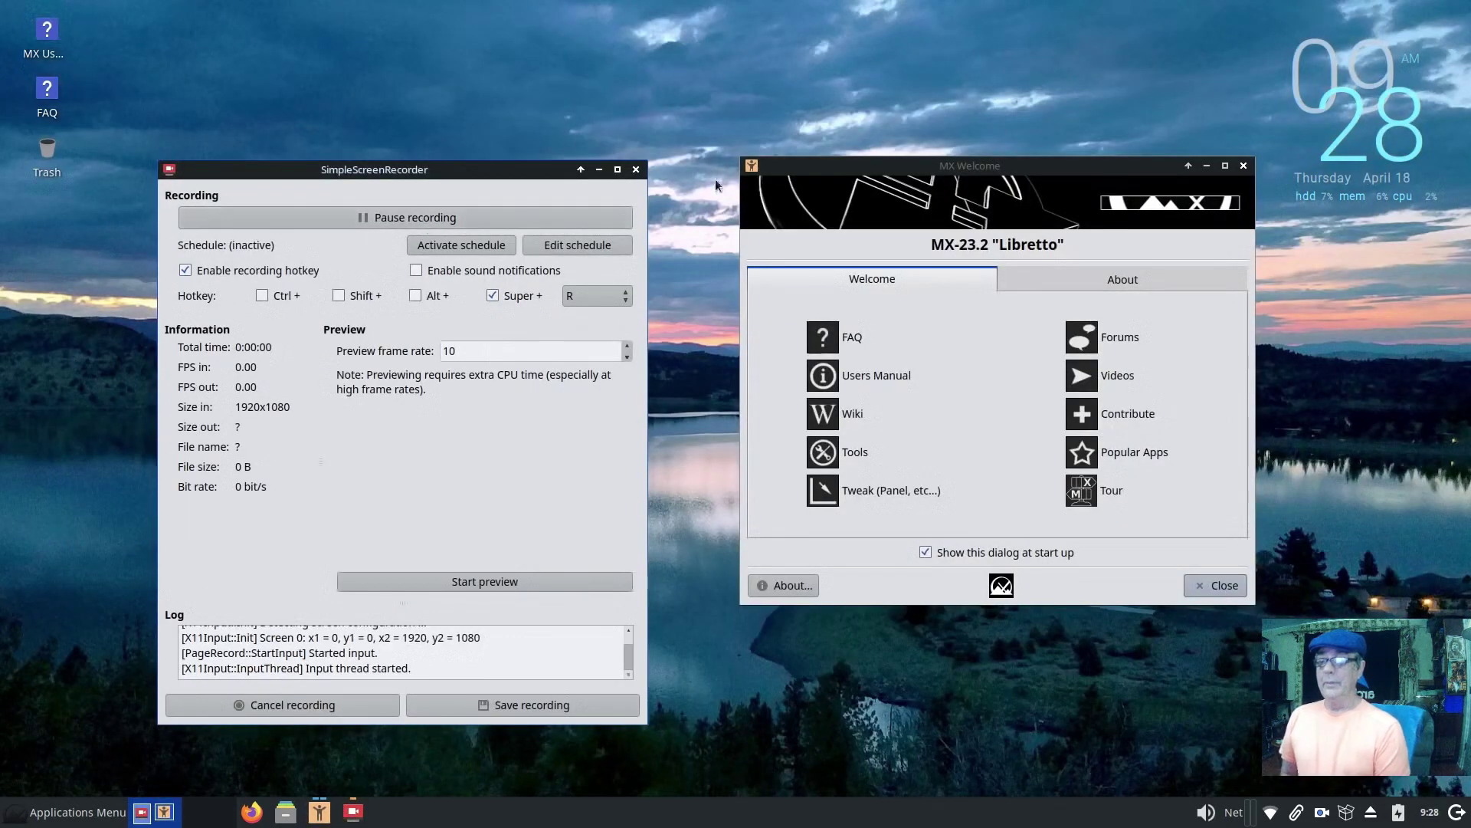
# Step: Launch MX Package Installer from MX Welcome's Popular Apps and show the Flatpaks tab
pyautogui.moveTo(983, 167); pyautogui.dragTo(624, 110)
pyautogui.click(797, 389)
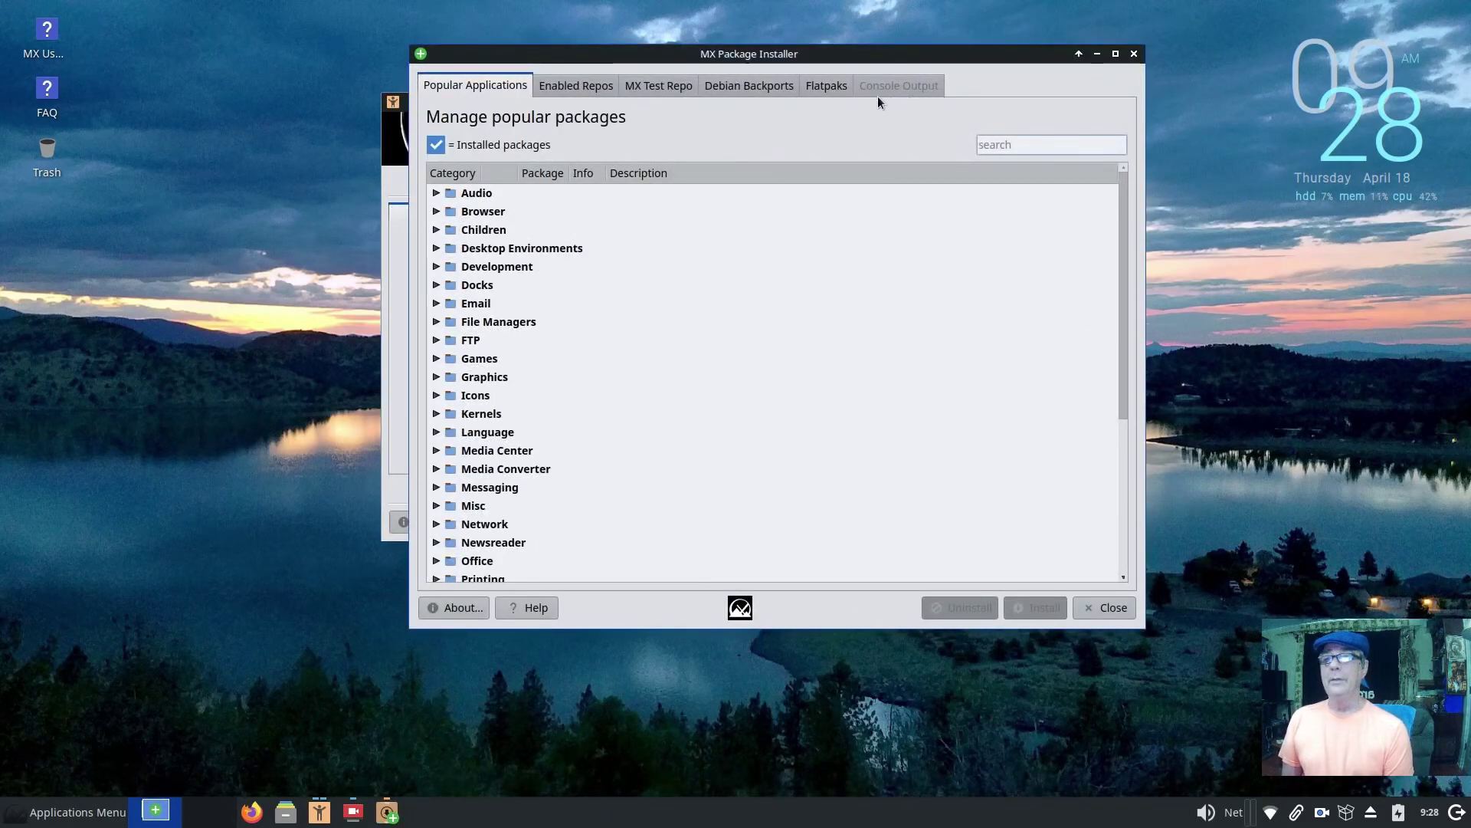
pyautogui.click(820, 89)
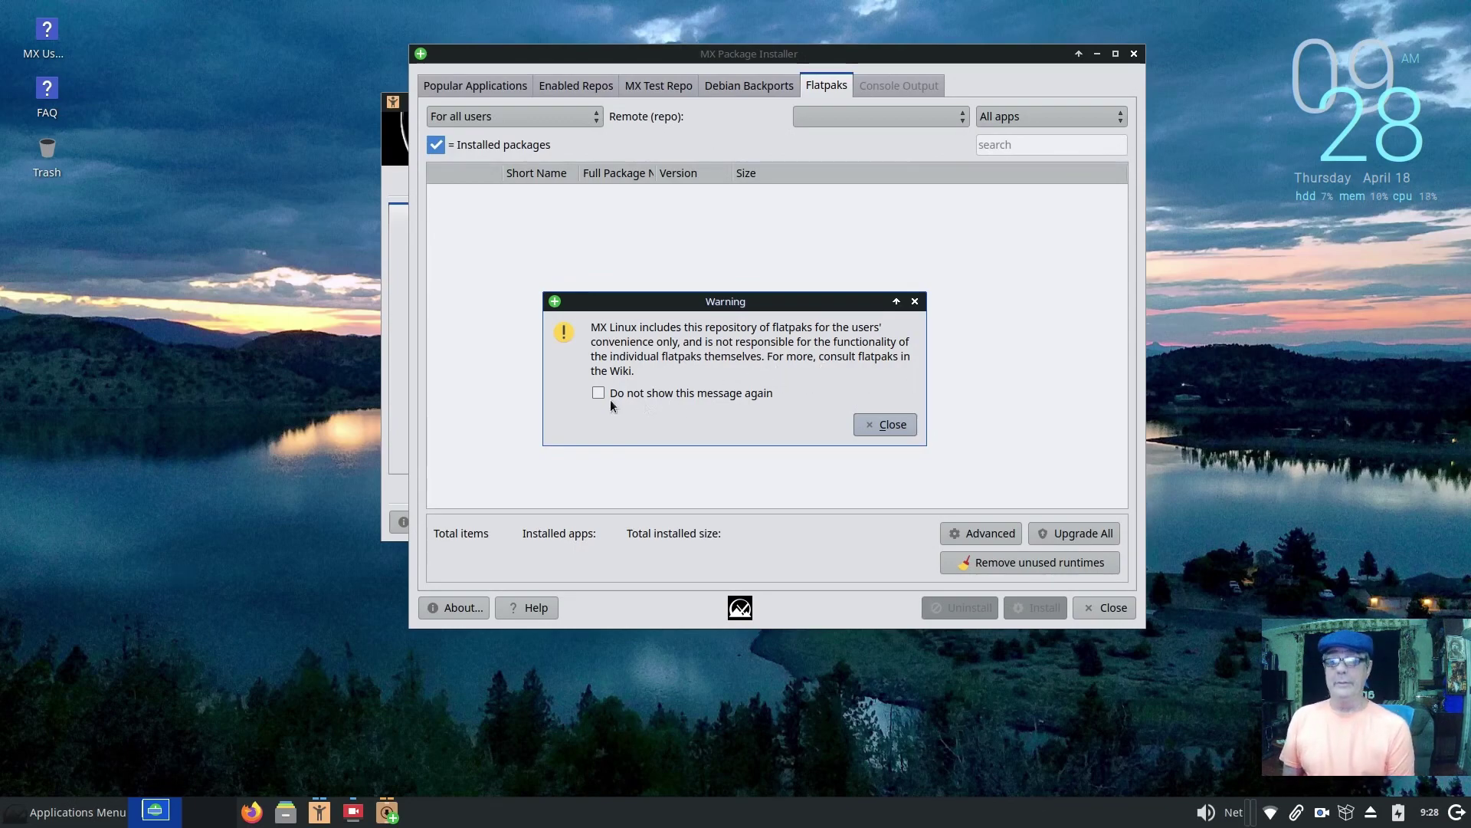
# Step: Accept the Flatpak warning, install flatpak 1.14.4-1 with the admin password, and close MX Welcome
pyautogui.click(891, 425)
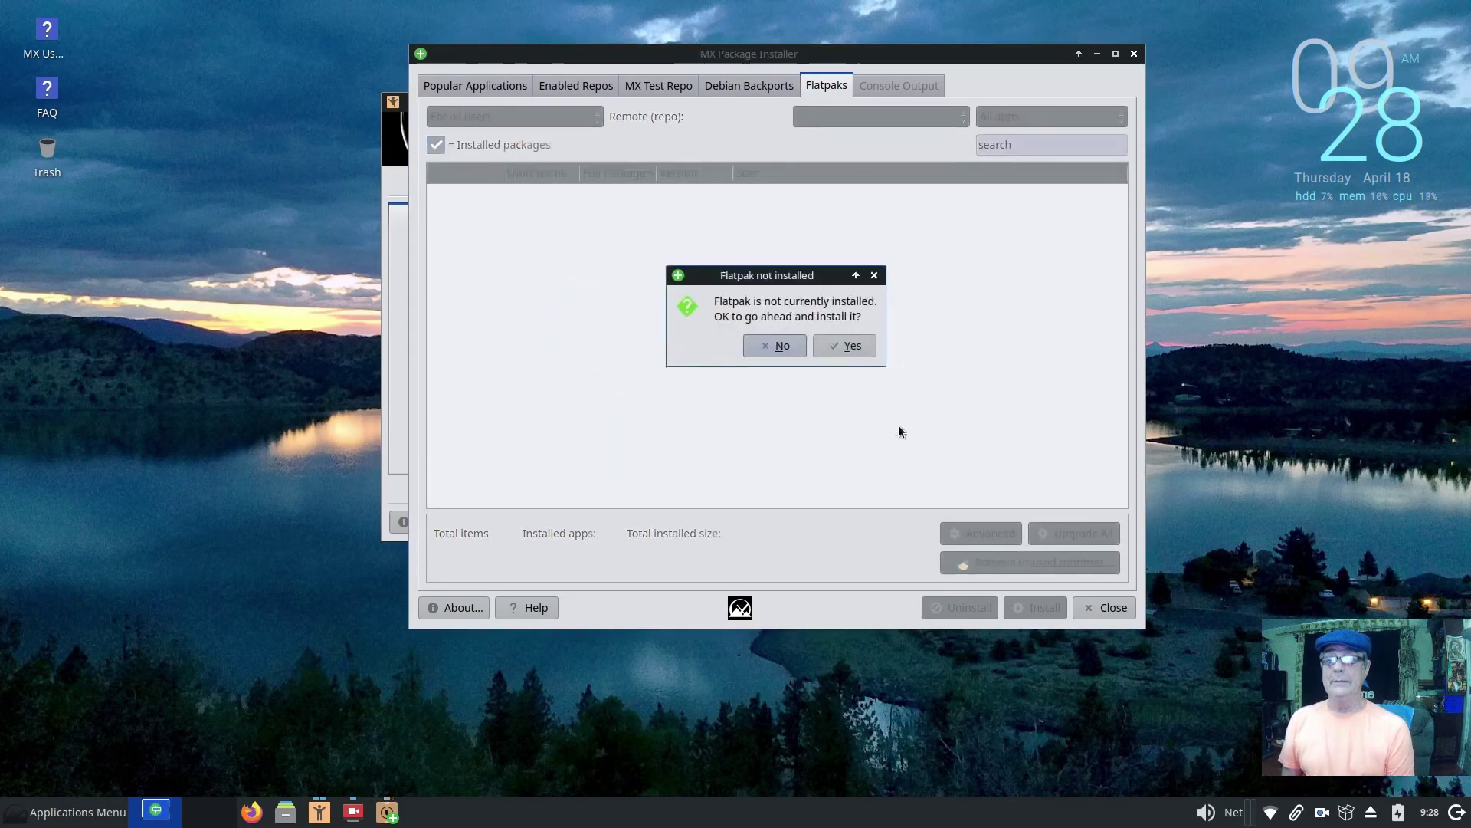
pyautogui.click(849, 347)
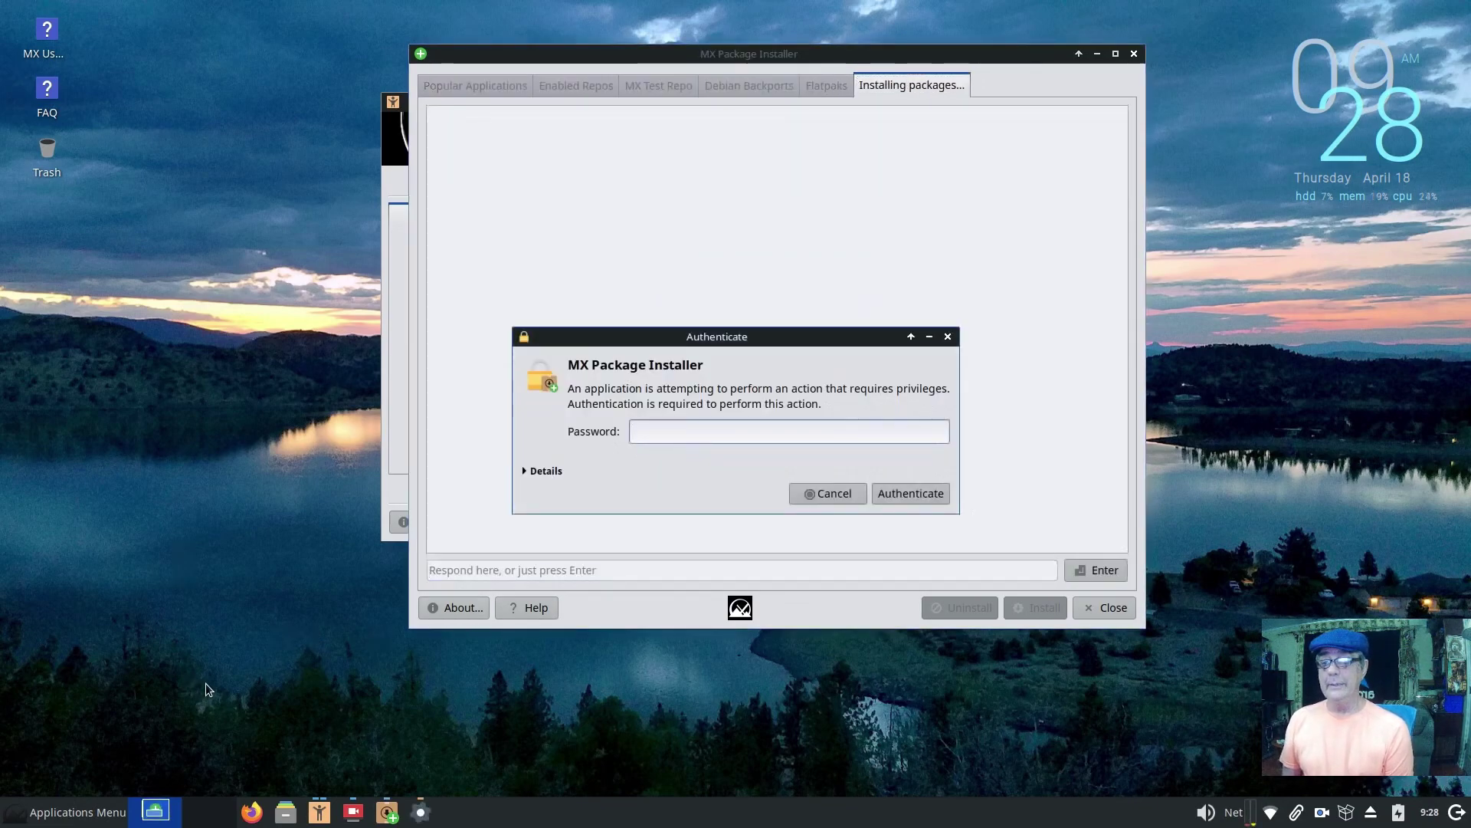
pyautogui.write('•••••')
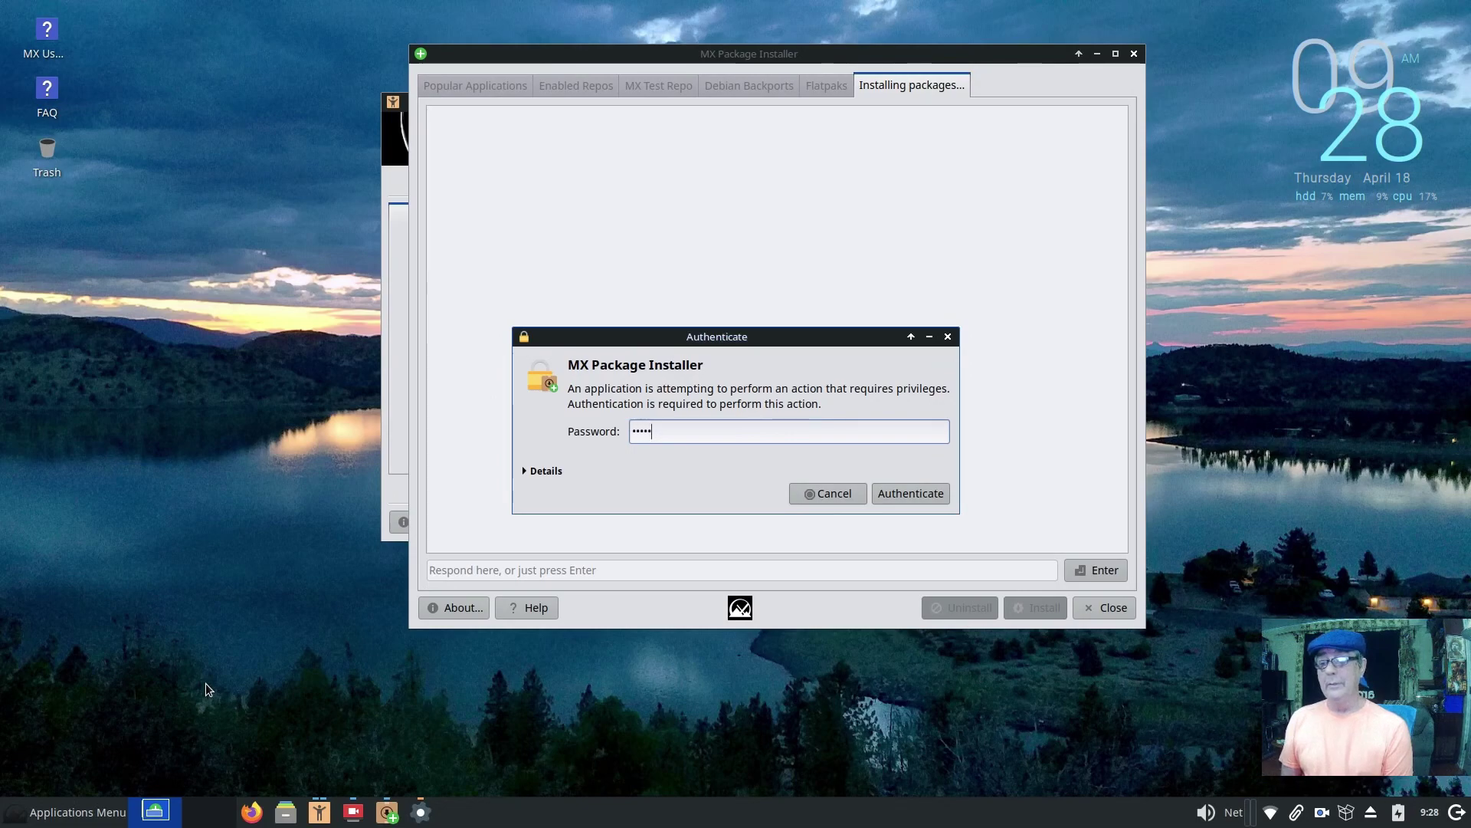
pyautogui.press('Return')
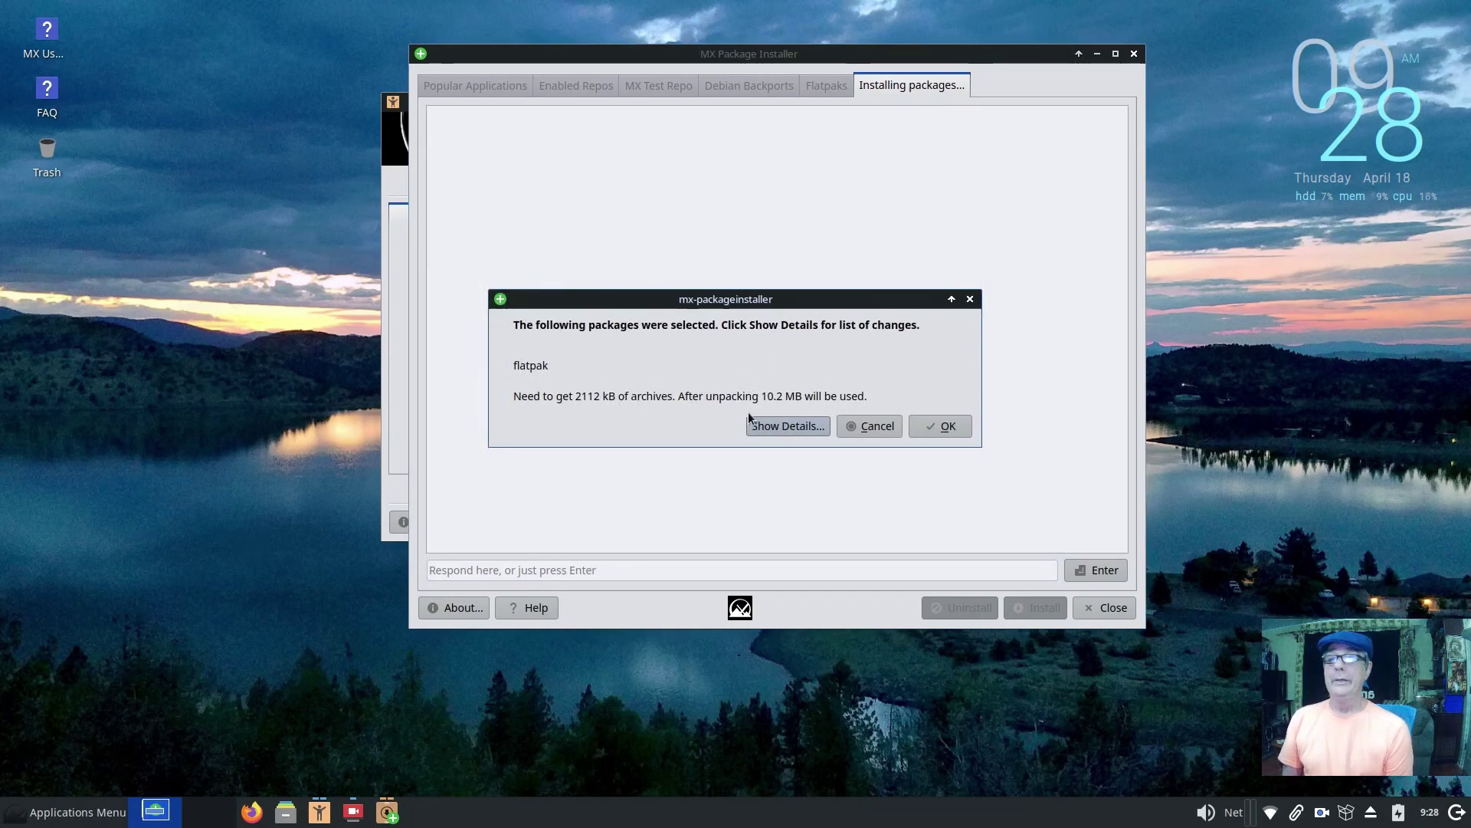
pyautogui.click(954, 426)
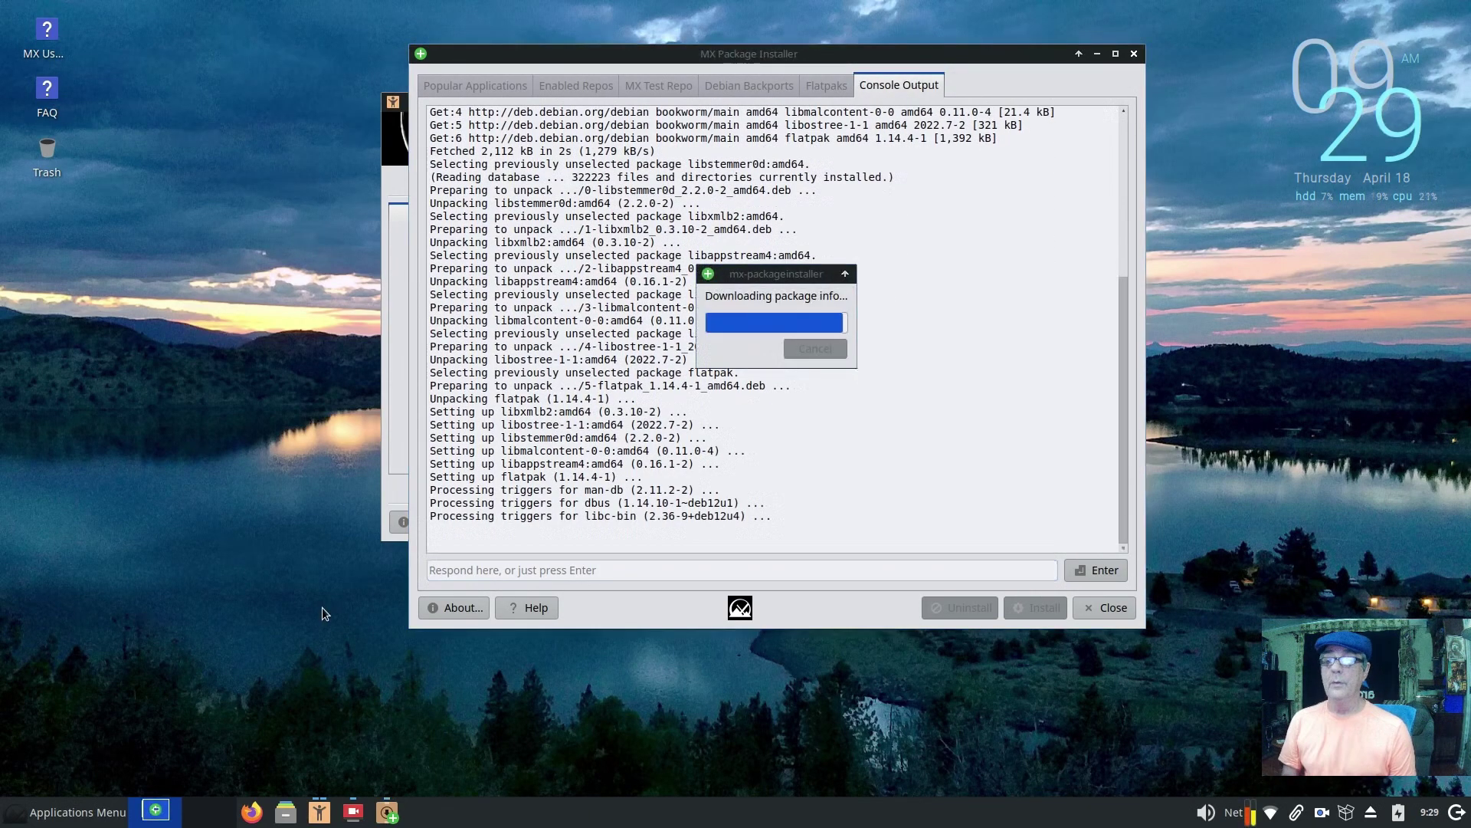
pyautogui.click(853, 516)
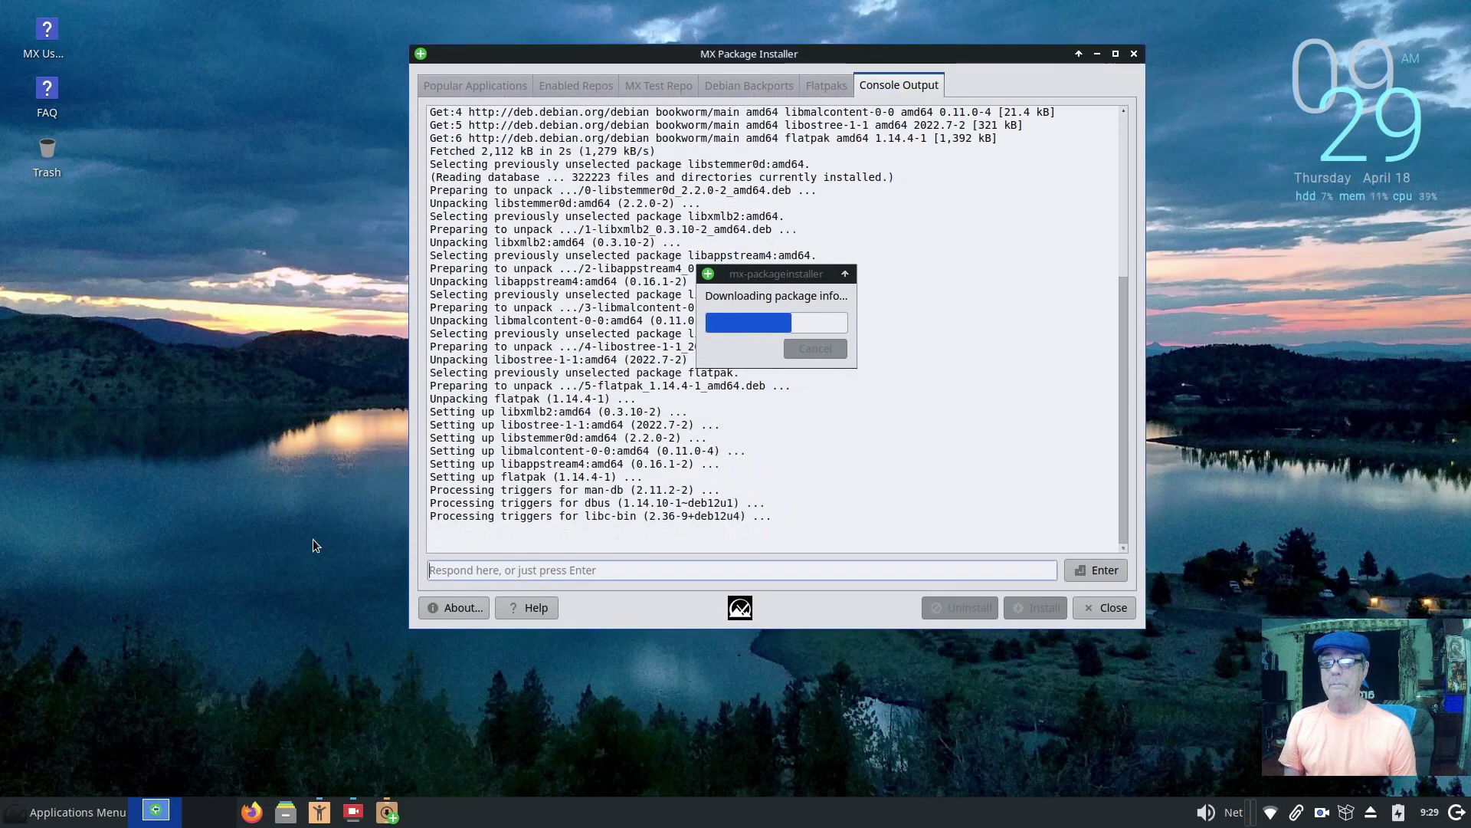
# Step: Remove the Power Manager Plugin from the panel and acknowledge the re-login notice
pyautogui.rightClick(1397, 815)
pyautogui.click(1379, 774)
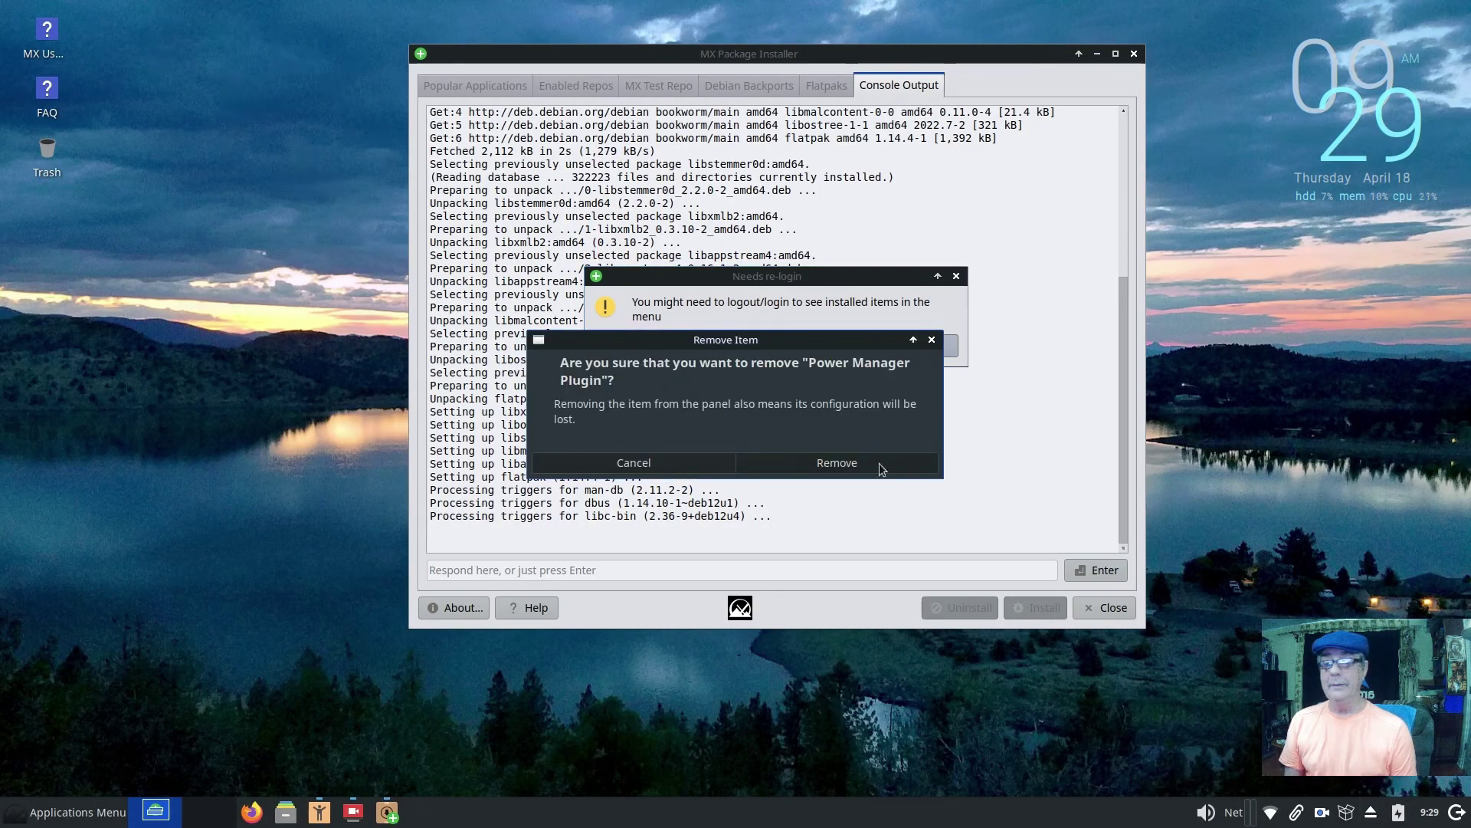
pyautogui.click(845, 464)
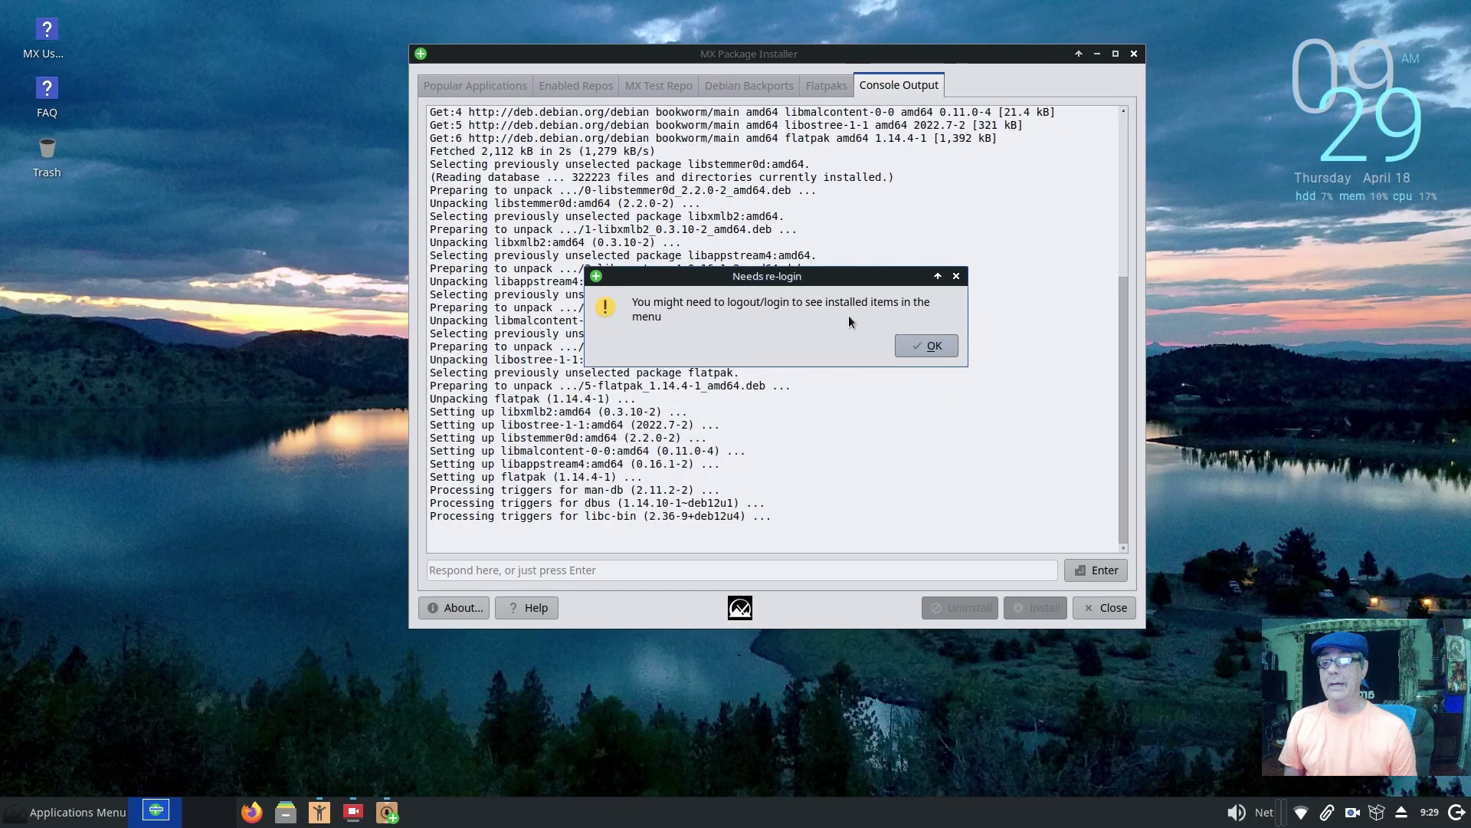
pyautogui.click(932, 347)
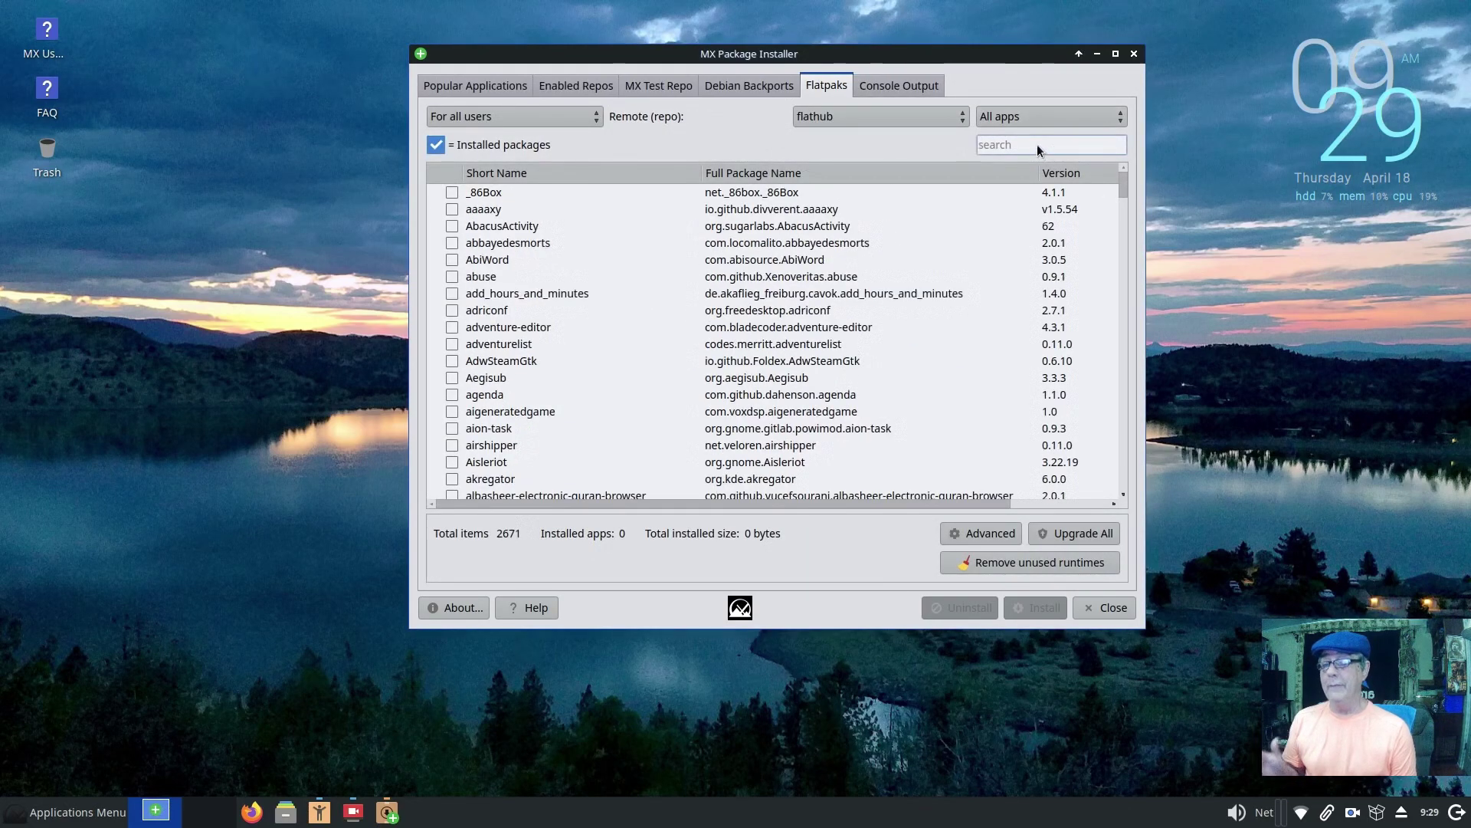
# Step: Search Flatpaks for 'kdenlive', mark org.kde.kdenlive, and confirm its installation from flathub
pyautogui.write('kdenl')
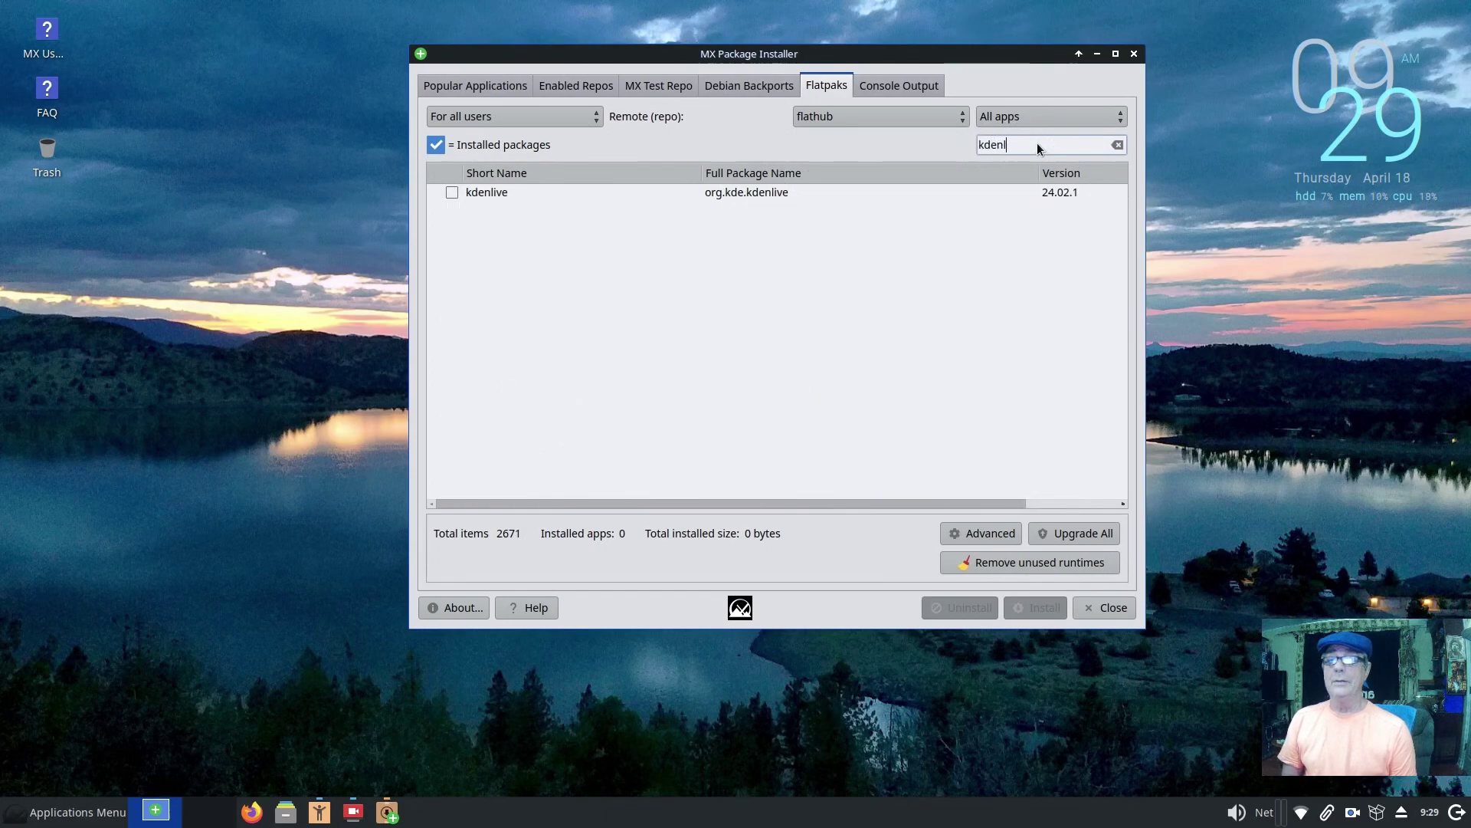
pyautogui.write('ive')
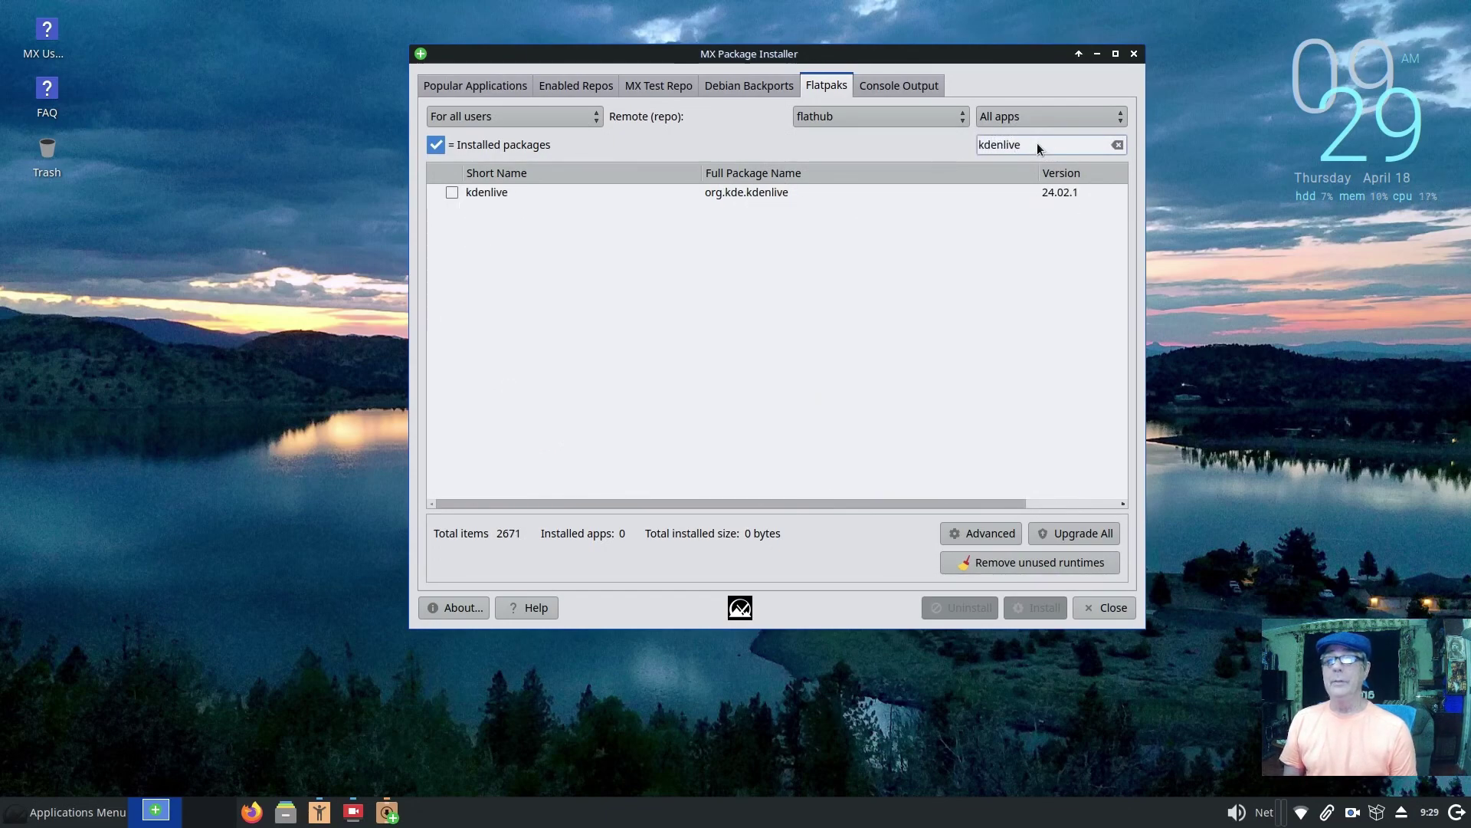
pyautogui.click(455, 192)
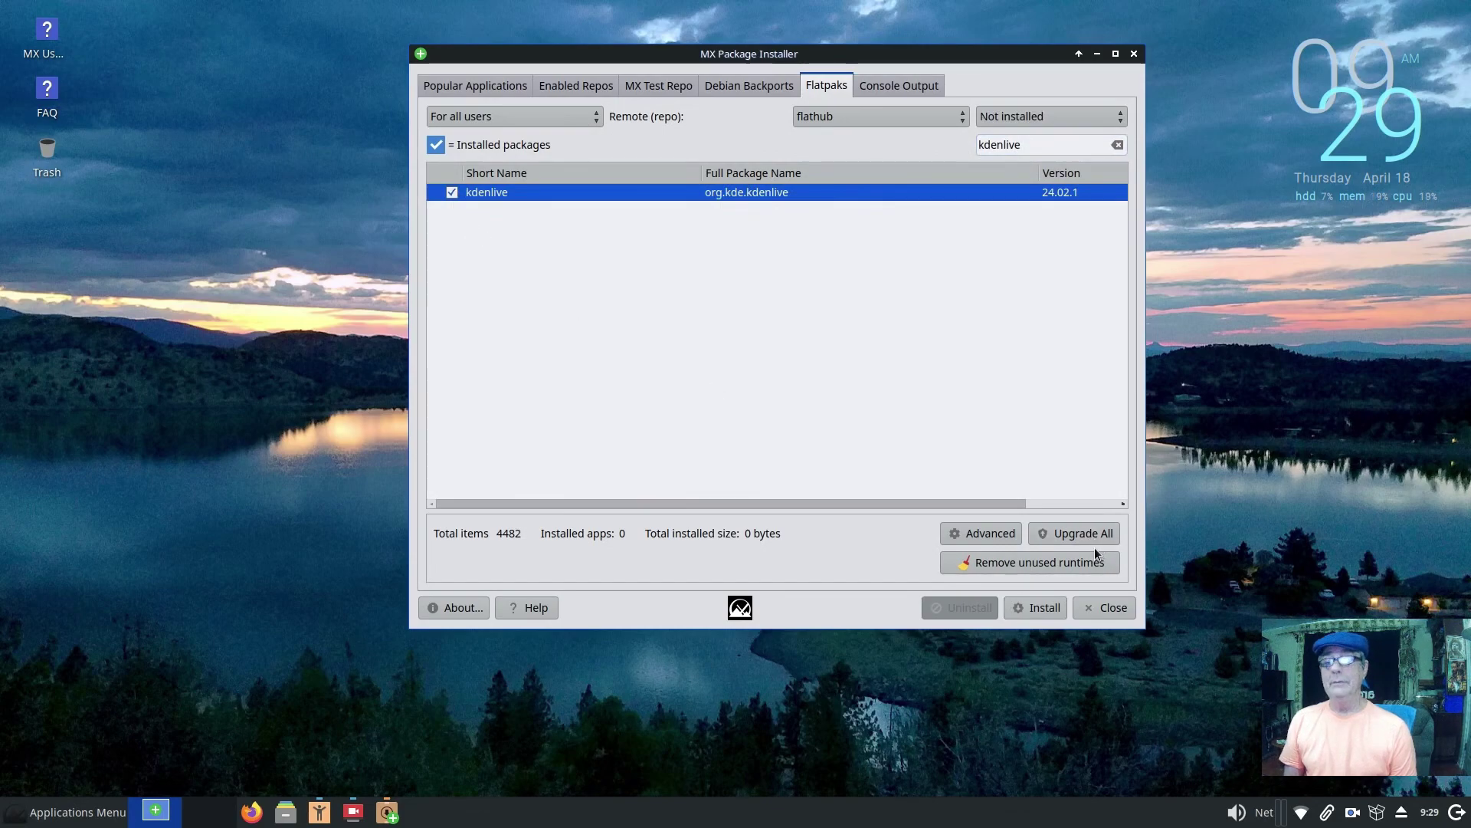
pyautogui.click(1045, 609)
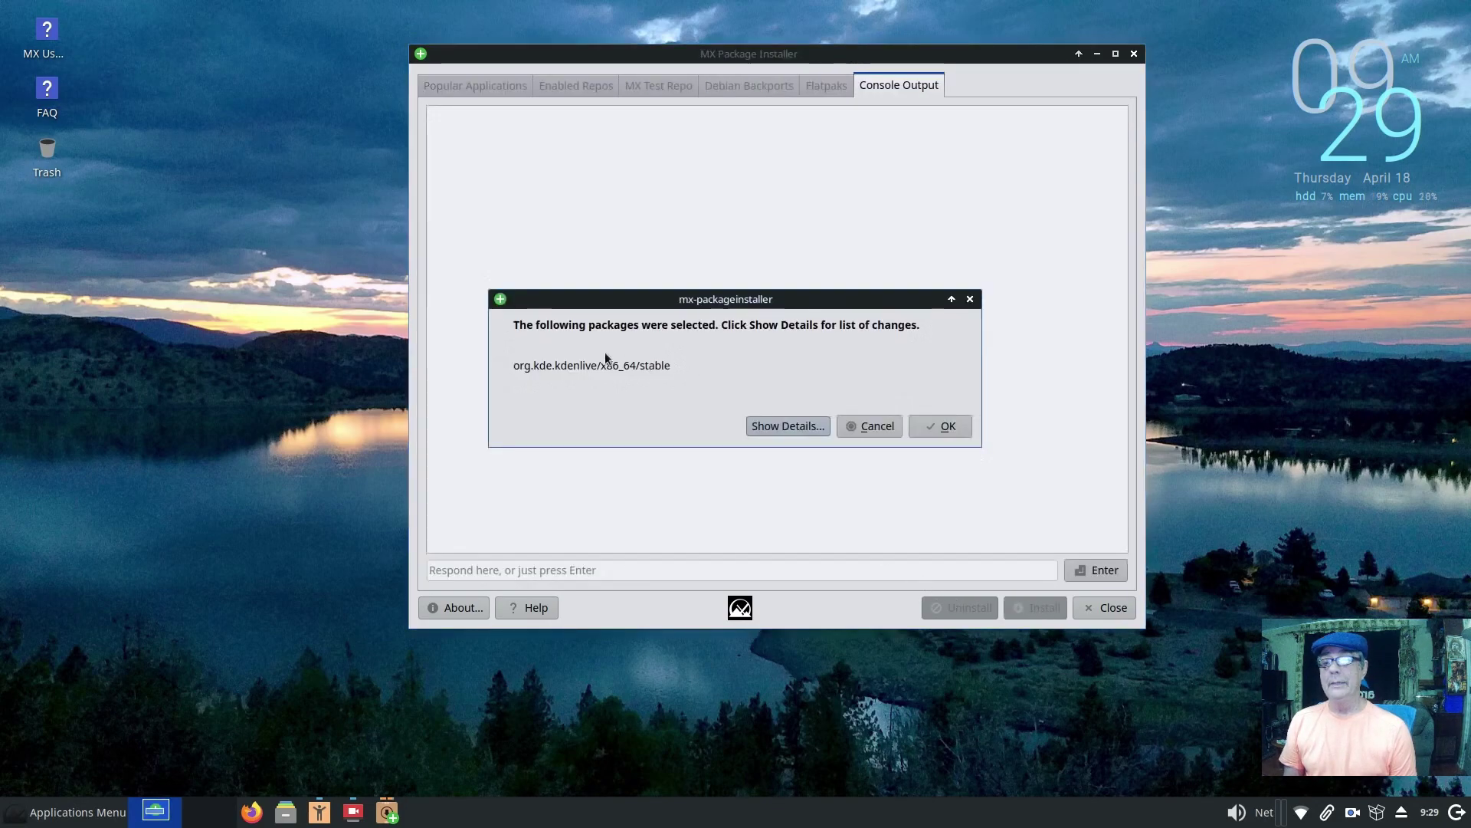
pyautogui.click(935, 423)
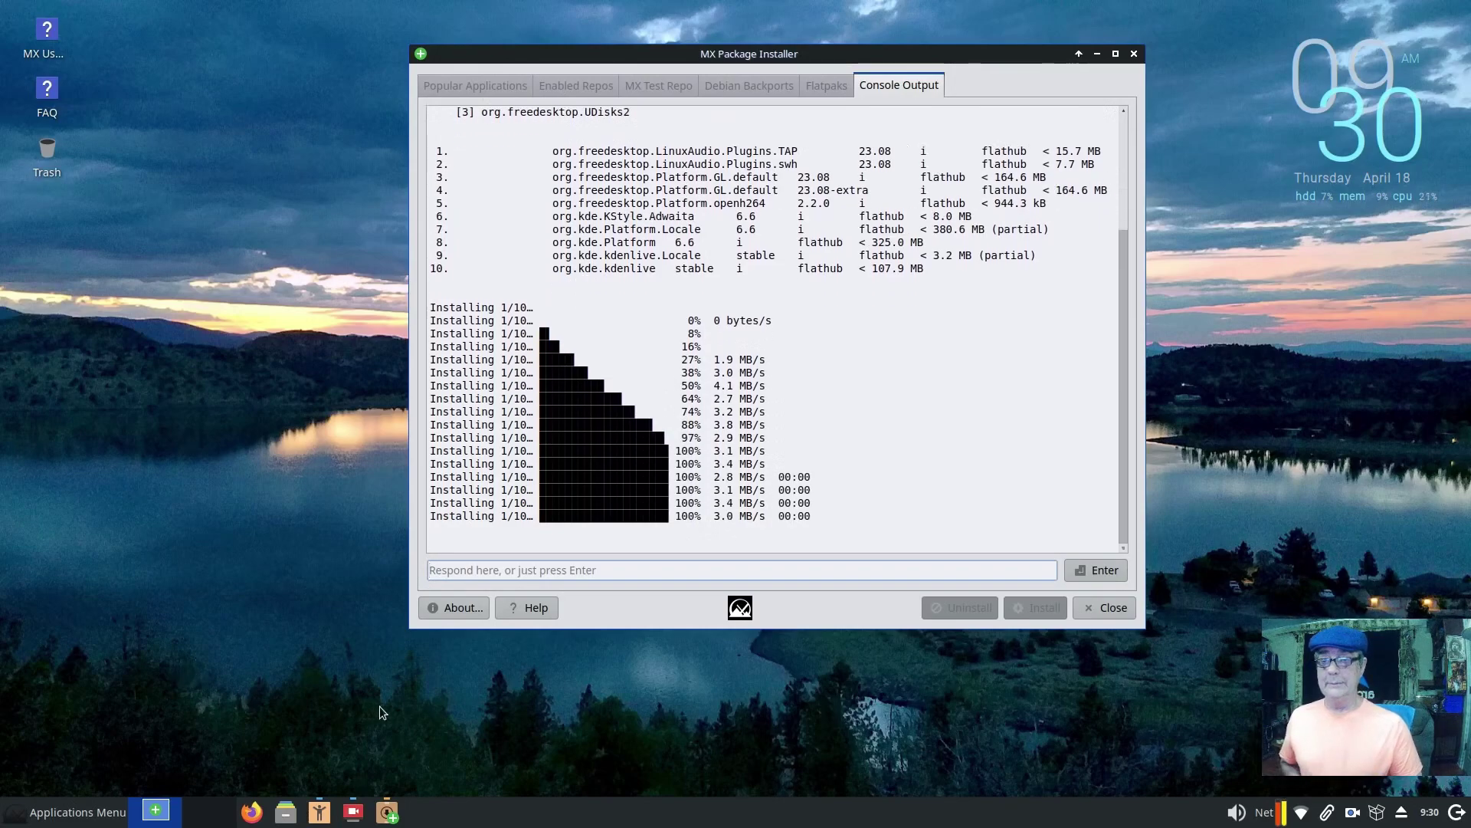
pyautogui.click(72, 812)
pyautogui.click(266, 450)
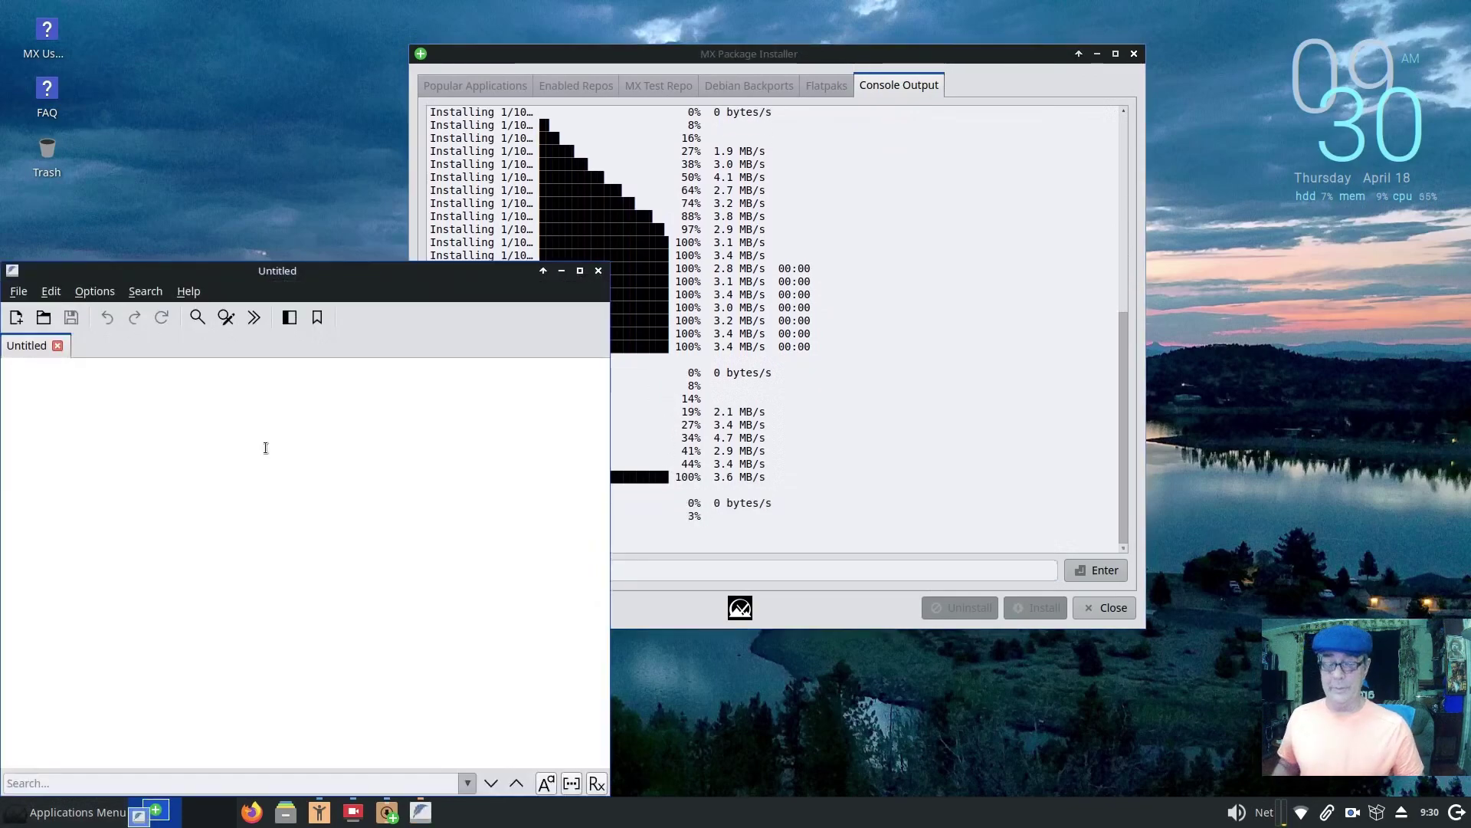
pyautogui.write('Reboot')
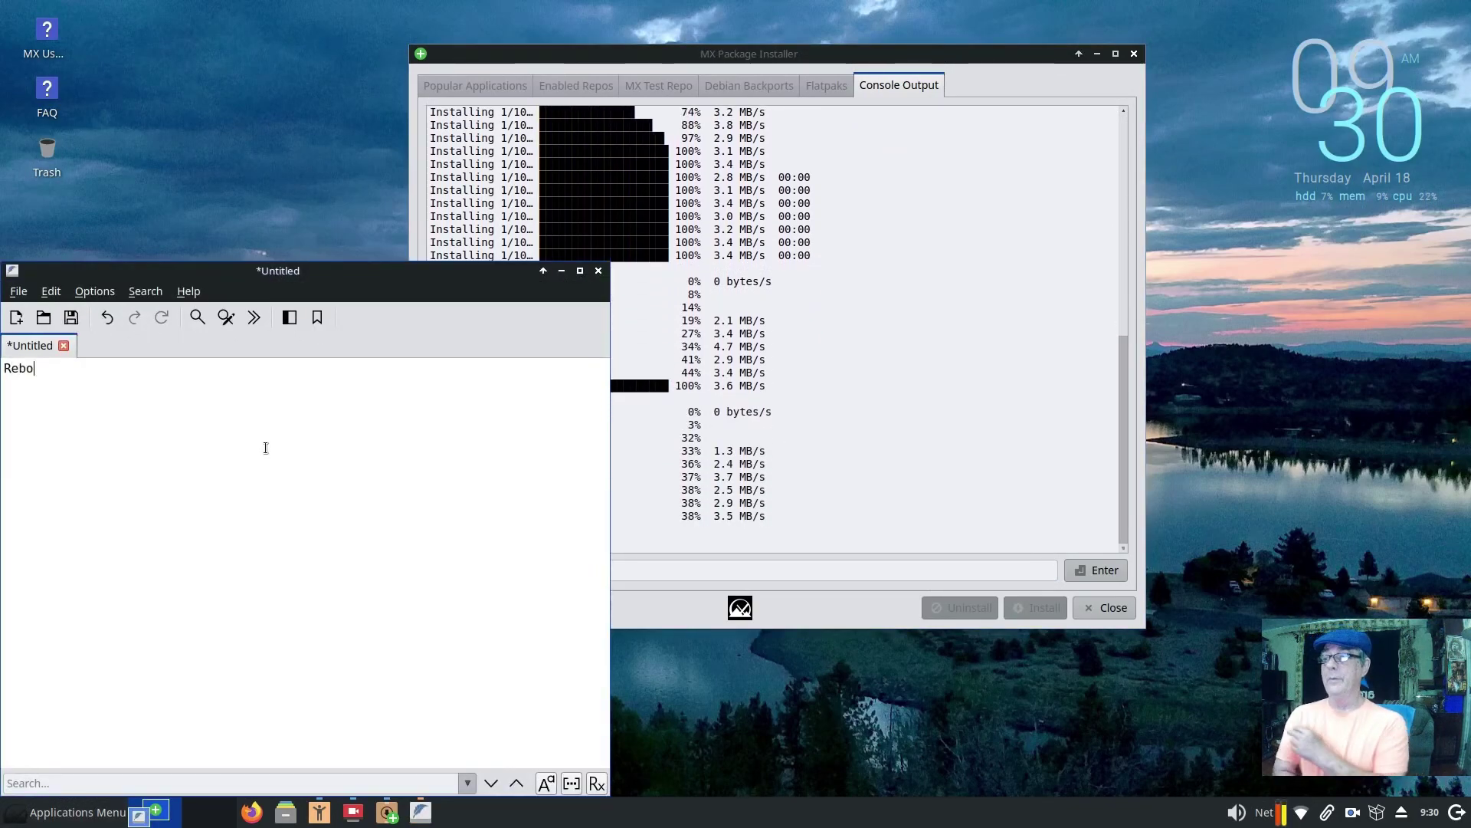
pyautogui.moveTo(434, 281); pyautogui.dragTo(909, 172)
pyautogui.hotkey('ctrl', '=')
pyautogui.hotkey('ctrl', '=')
pyautogui.hotkey('ctrl', '=')
pyautogui.hotkey('ctrl', '=')
pyautogui.hotkey('ctrl', '=')
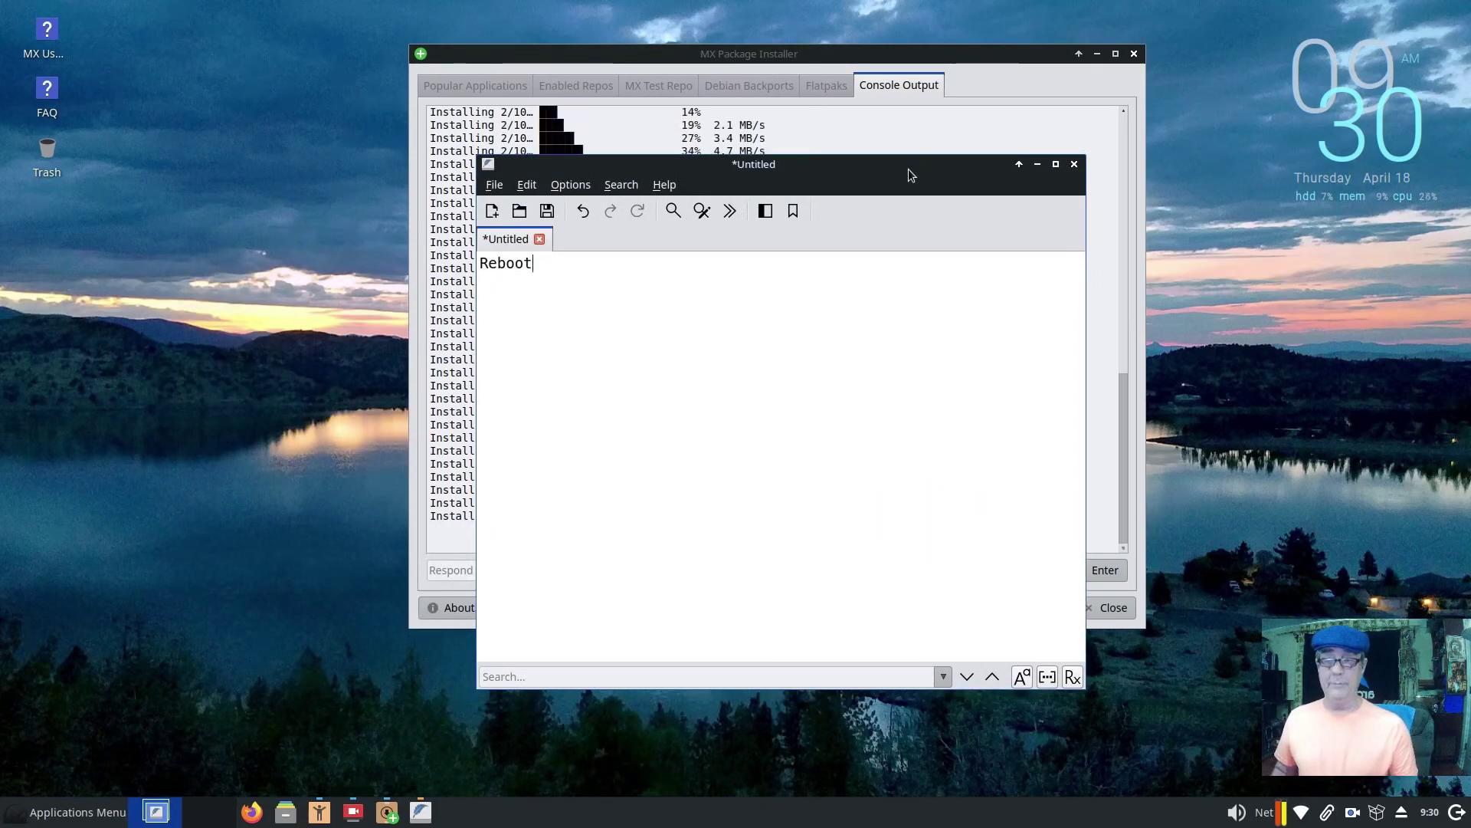
pyautogui.hotkey('ctrl', '=')
pyautogui.hotkey('ctrl', '=')
pyautogui.hotkey('ctrl', '=')
pyautogui.hotkey('ctrl', '=')
pyautogui.hotkey('ctrl', '=')
pyautogui.hotkey('ctrl', '=')
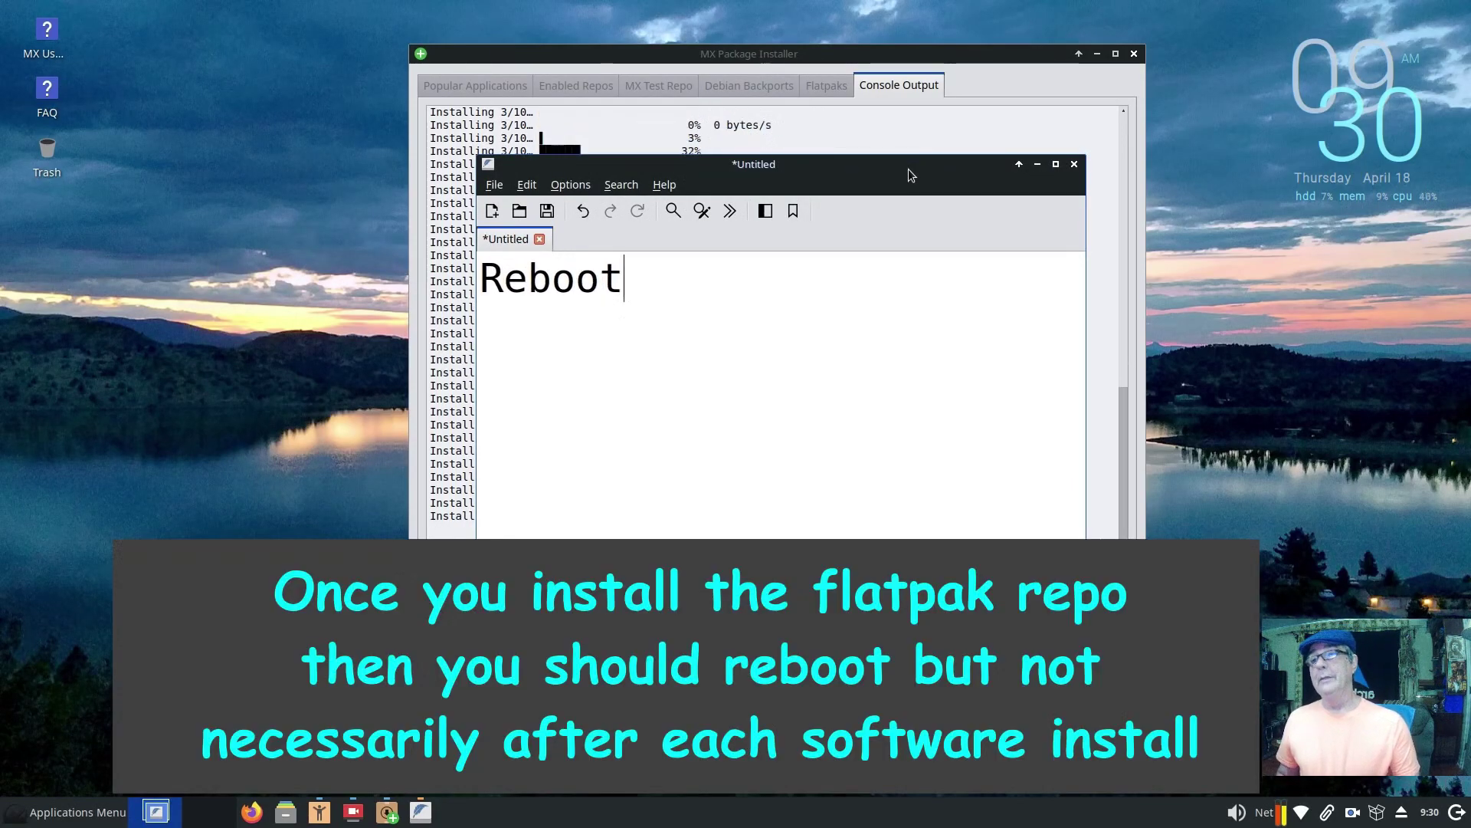
pyautogui.click(1073, 164)
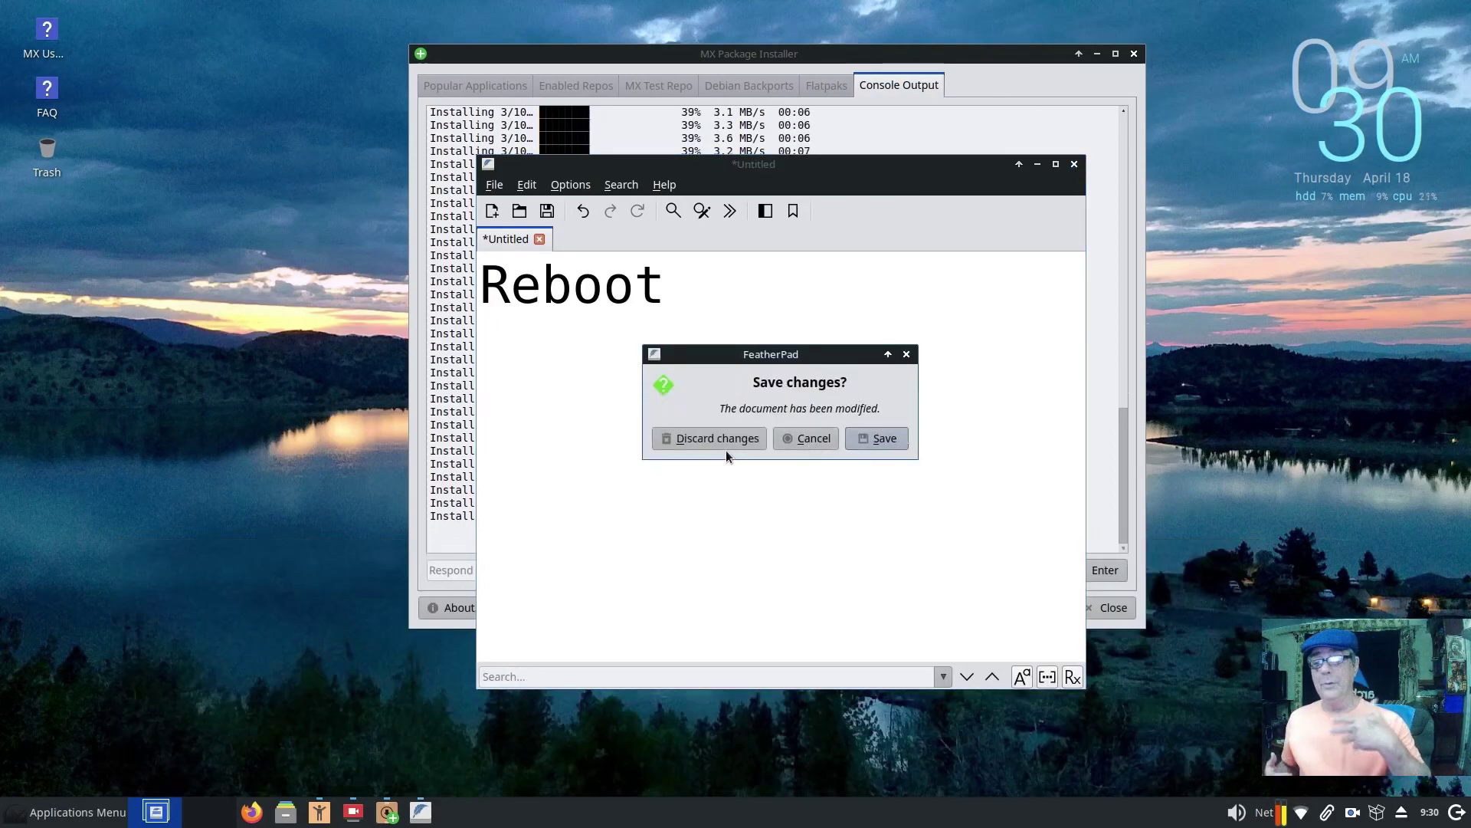
pyautogui.click(728, 443)
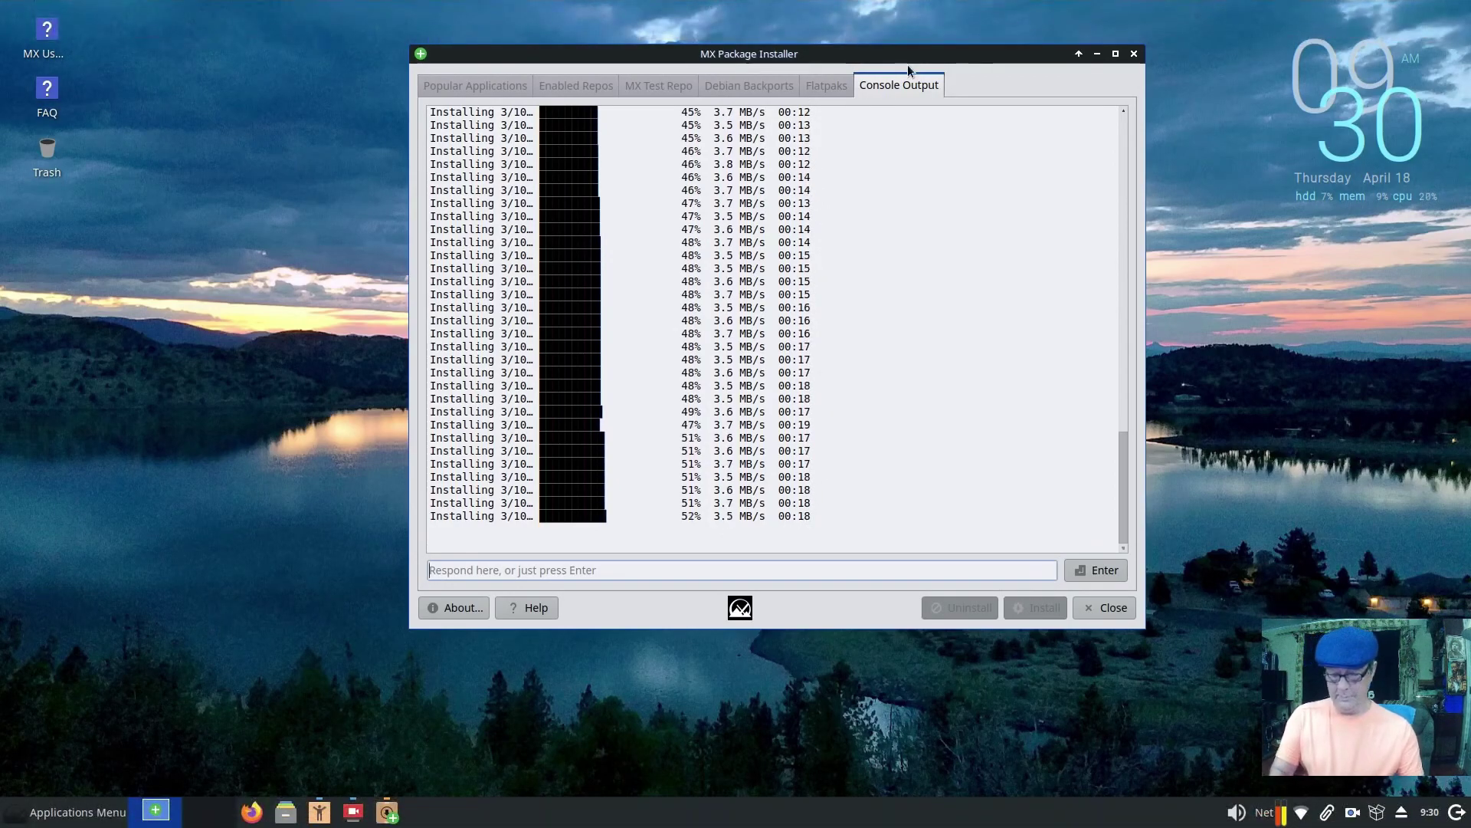
pyautogui.press('Escape')
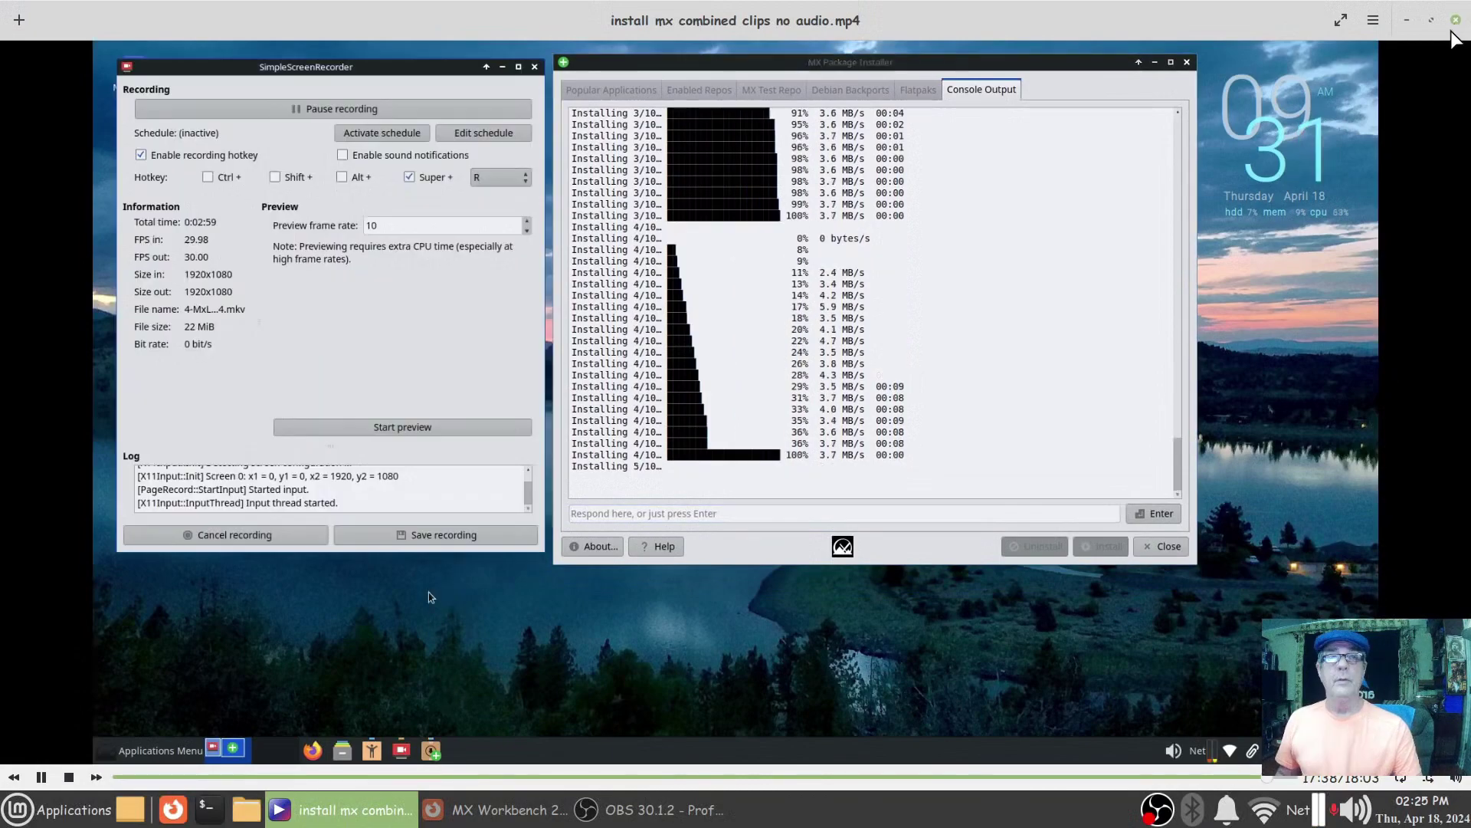
pyautogui.click(1456, 20)
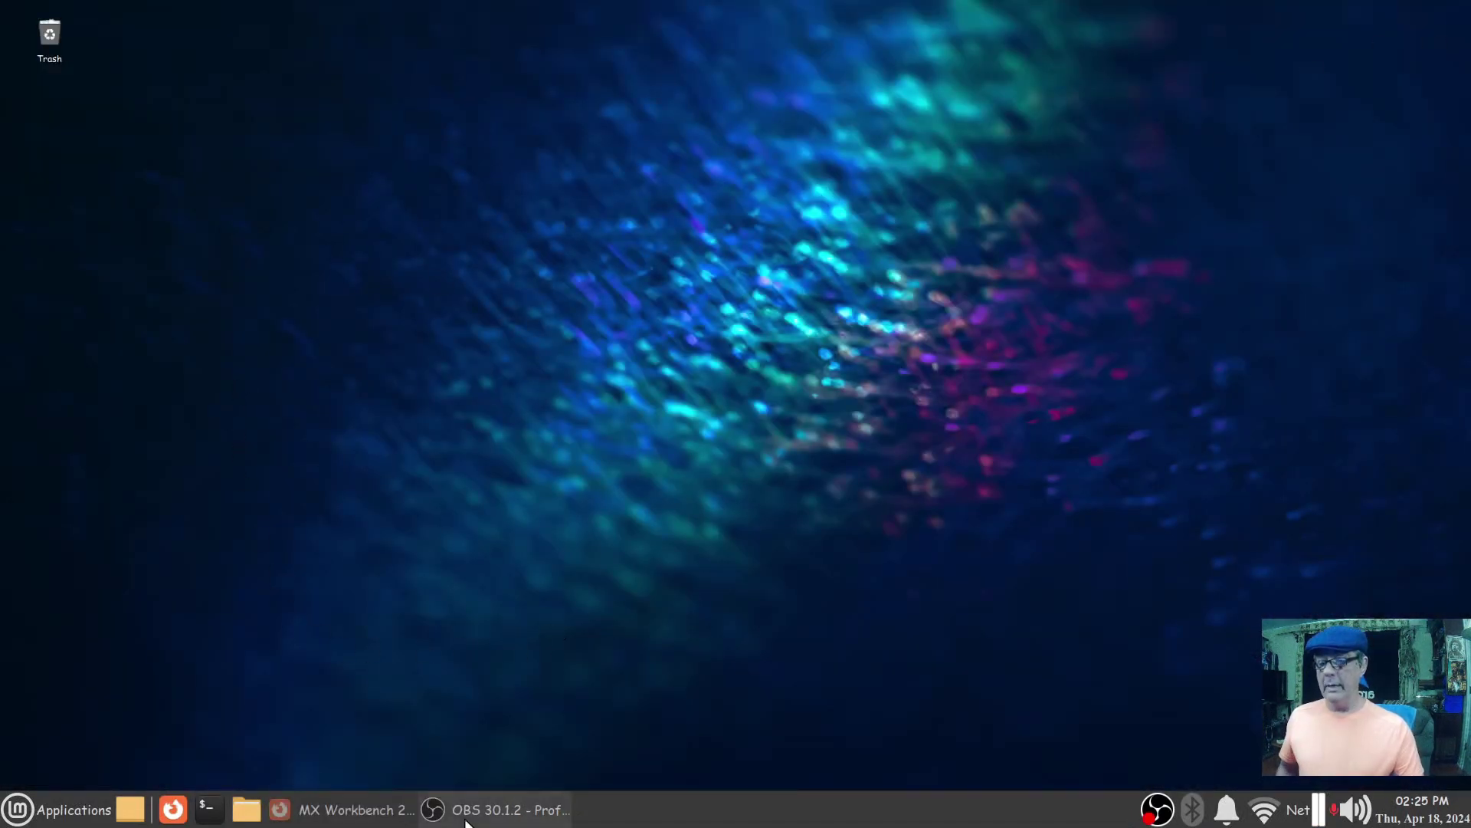